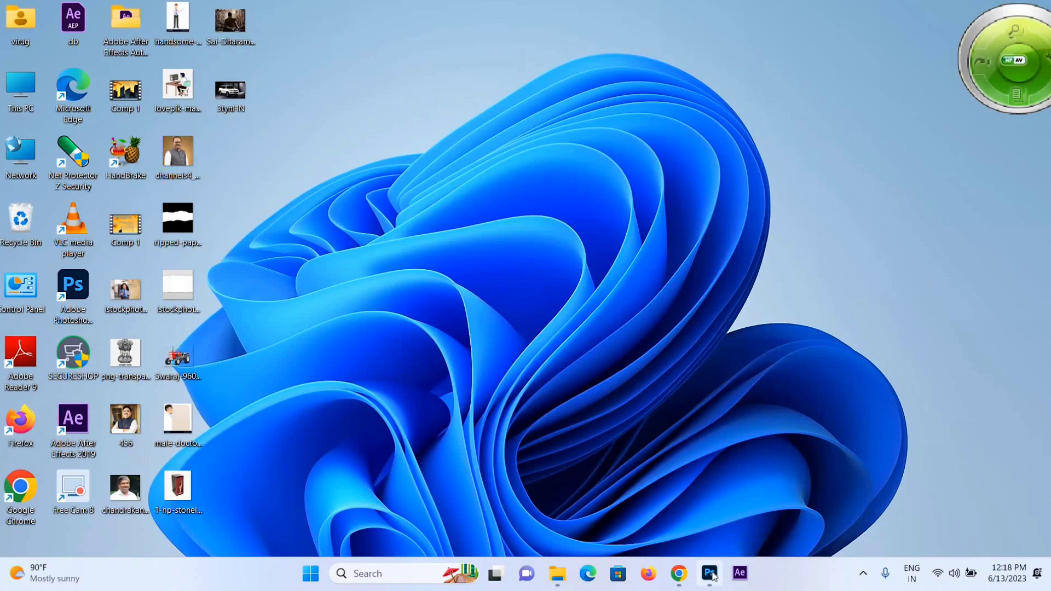
- Restore Photoshop and start a new file from the Home screen to reach New Document
{"action": "mouse_move", "coordinate": [710, 573]}
{"action": "left_click", "coordinate": [721, 532]}
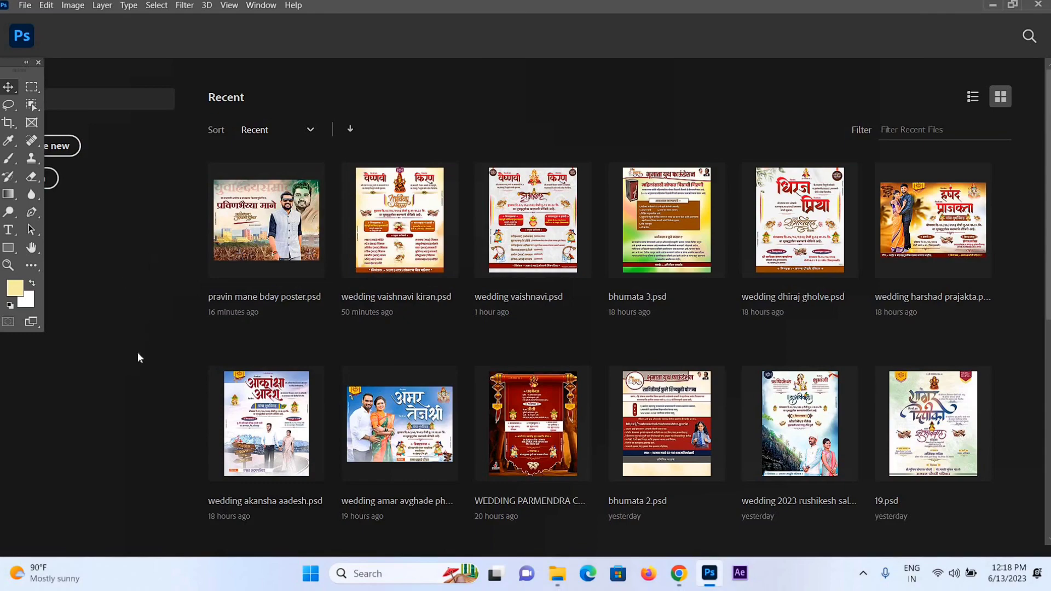
{"action": "scroll", "coordinate": [728, 219], "scroll_direction": "down", "scroll_amount": 4}
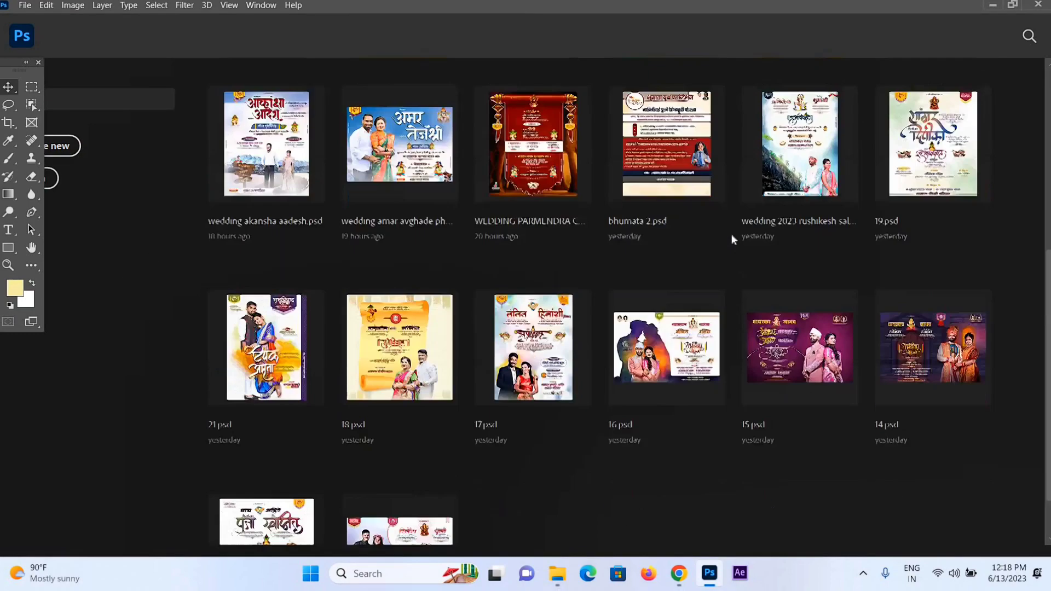
{"action": "scroll", "coordinate": [731, 235], "scroll_direction": "up", "scroll_amount": 3}
{"action": "scroll", "coordinate": [732, 234], "scroll_direction": "up", "scroll_amount": 1}
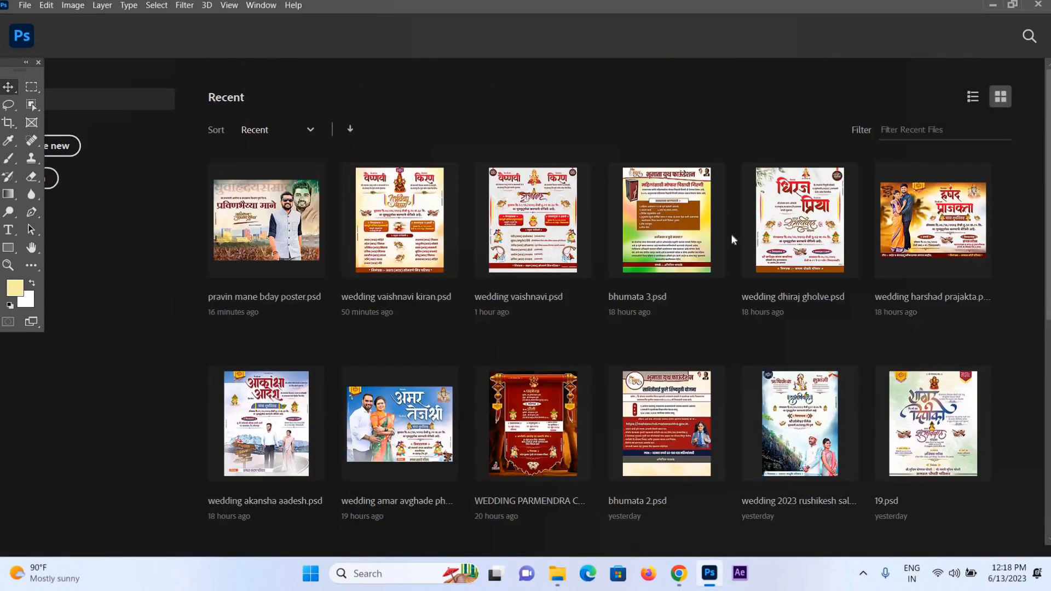
{"action": "left_click", "coordinate": [66, 149]}
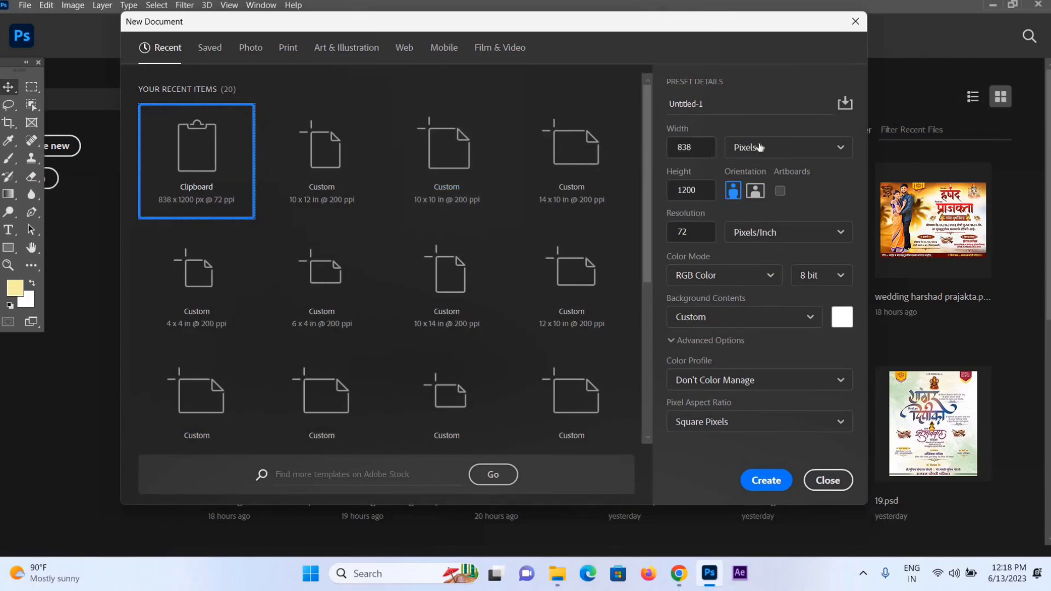
- Set the new document to Inches, 10 × 12, at 200 ppi resolution
{"action": "left_click", "coordinate": [758, 146]}
{"action": "left_click", "coordinate": [764, 200]}
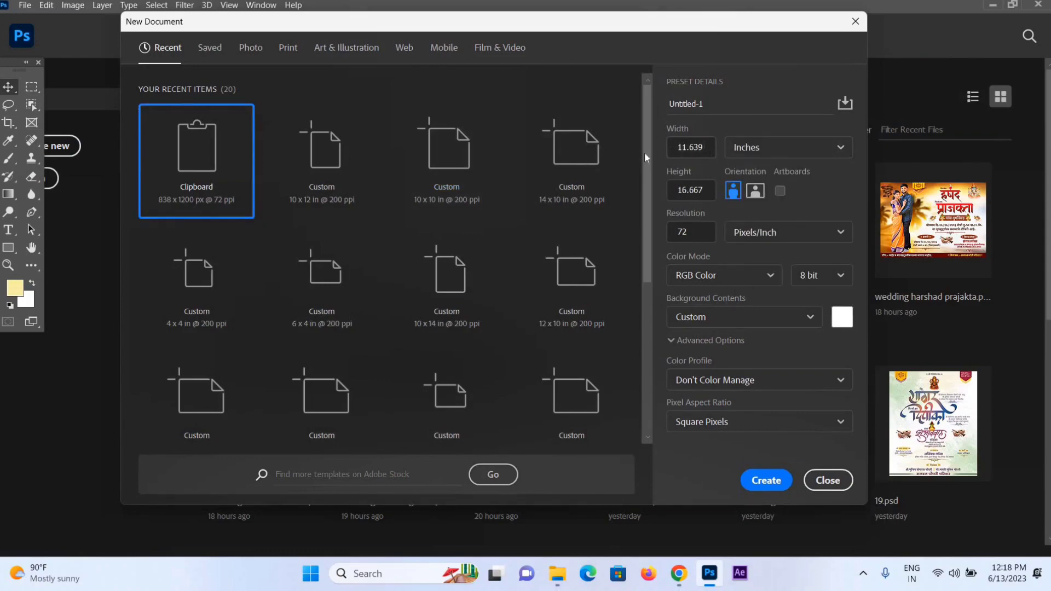
{"action": "key", "text": "shift+Tab"}
{"action": "type", "text": "1"}
{"action": "key", "text": "Tab"}
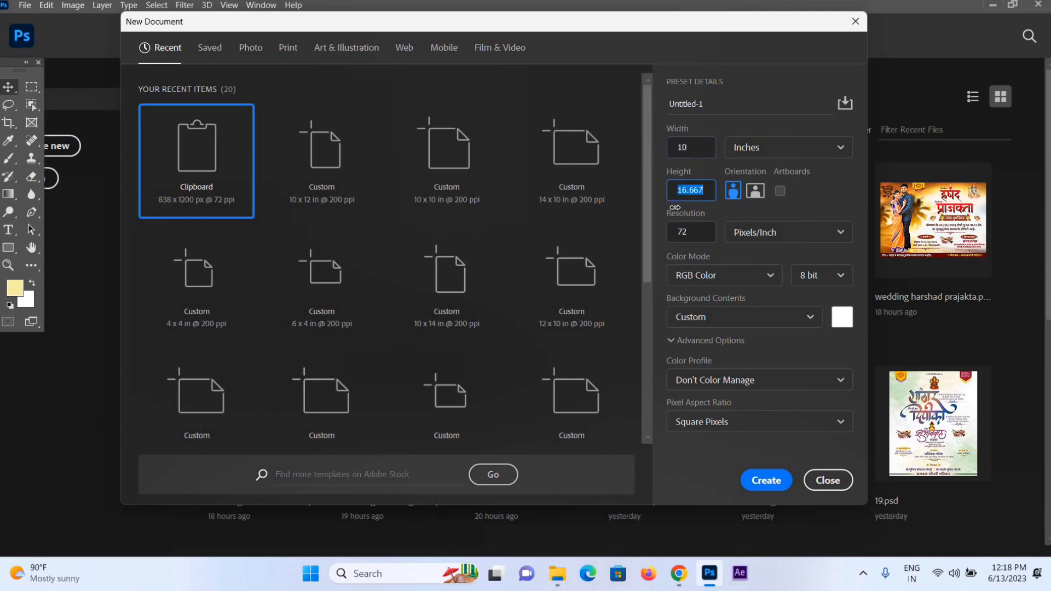
{"action": "type", "text": "12"}
{"action": "key", "text": "Tab"}
{"action": "type", "text": "200"}
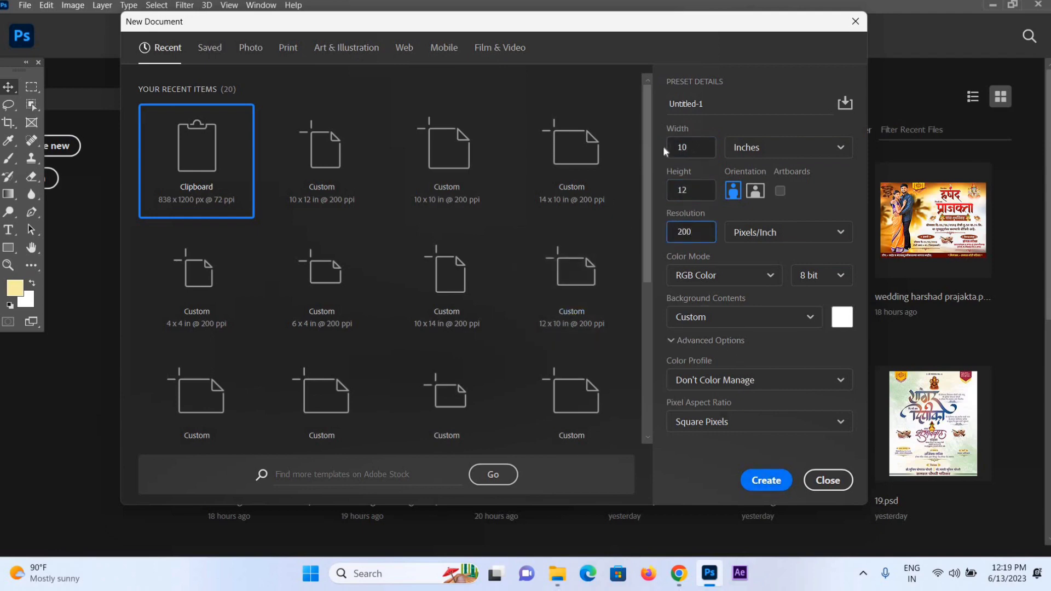
- Check the inch width, height and resolution values, then create the document
{"action": "left_click", "coordinate": [682, 148]}
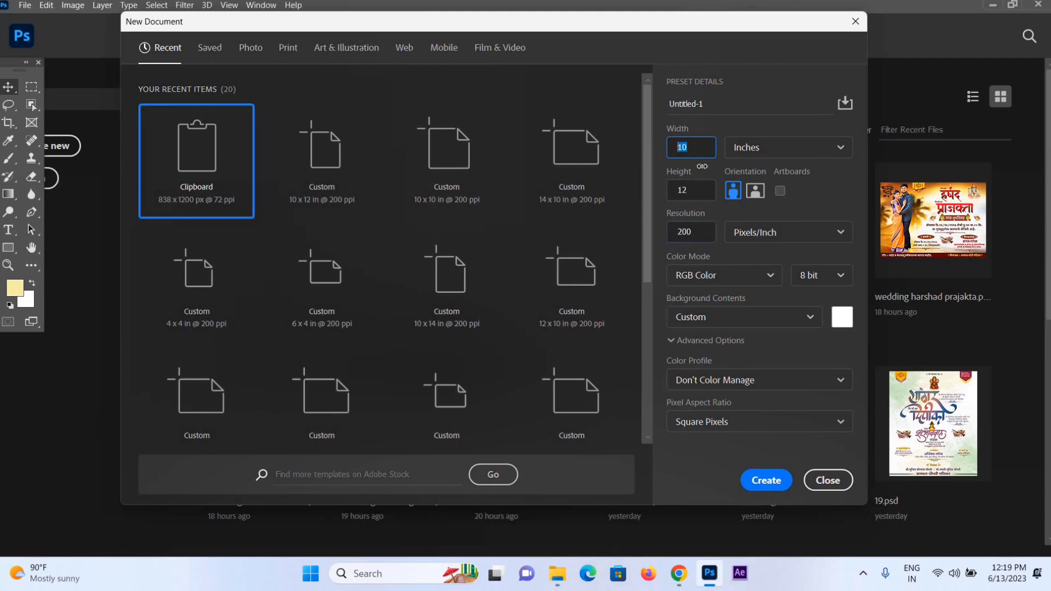
{"action": "left_click", "coordinate": [809, 159]}
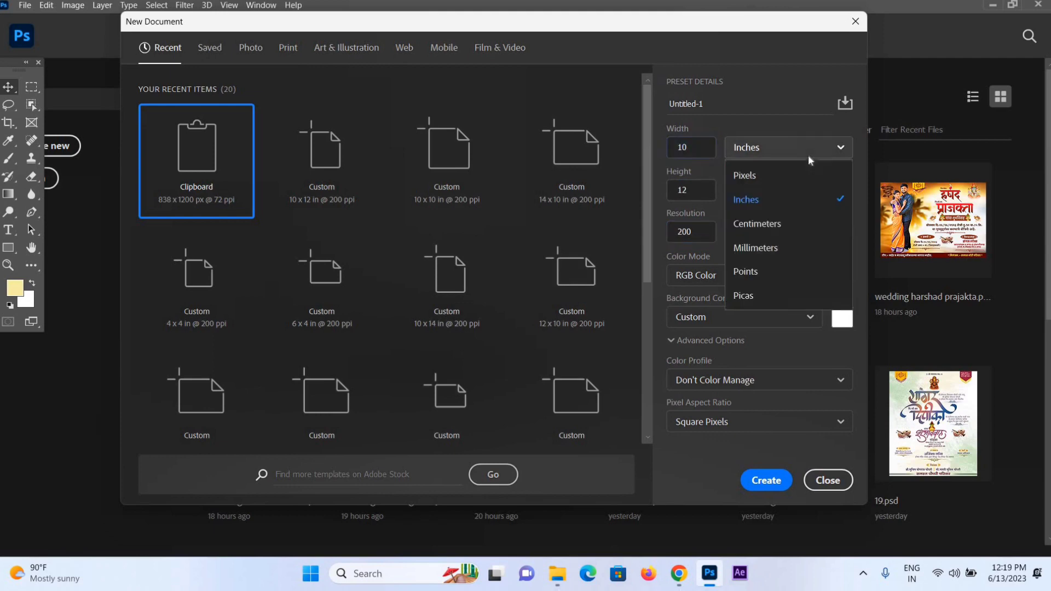
{"action": "left_click", "coordinate": [694, 190]}
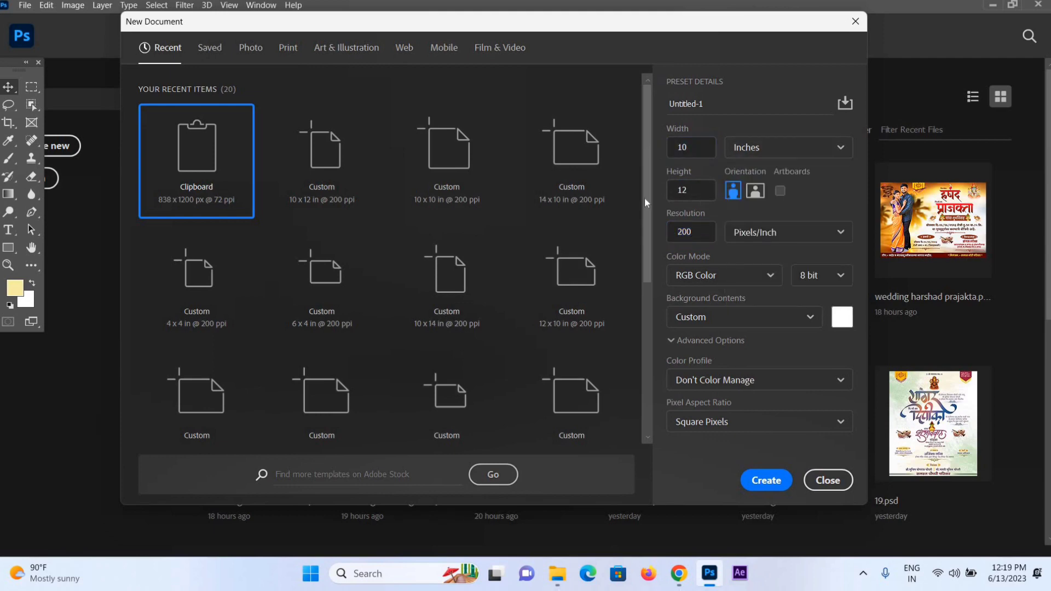
{"action": "left_click", "coordinate": [700, 227]}
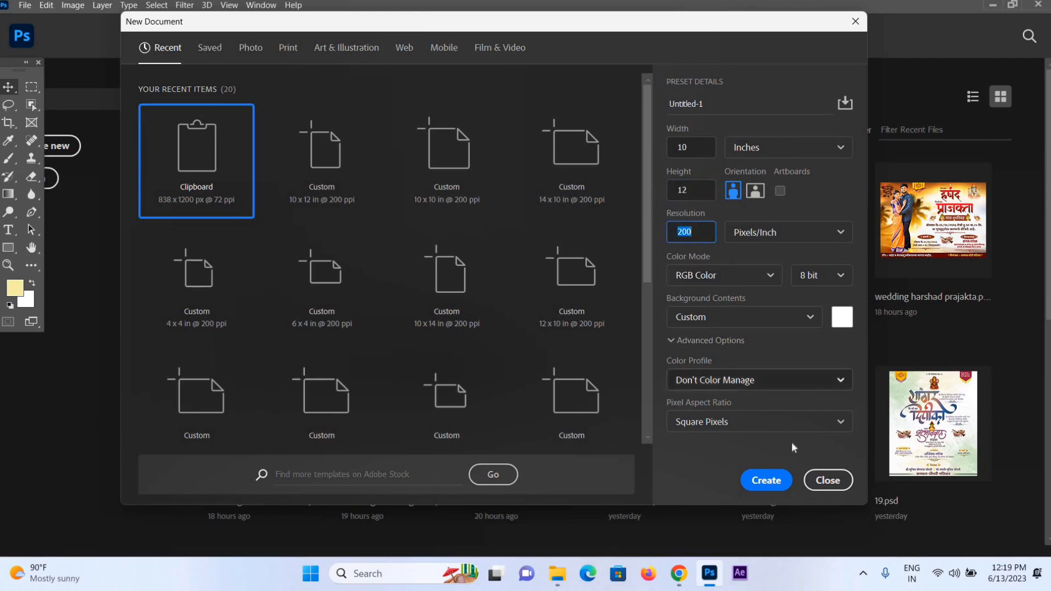
{"action": "left_click", "coordinate": [765, 481]}
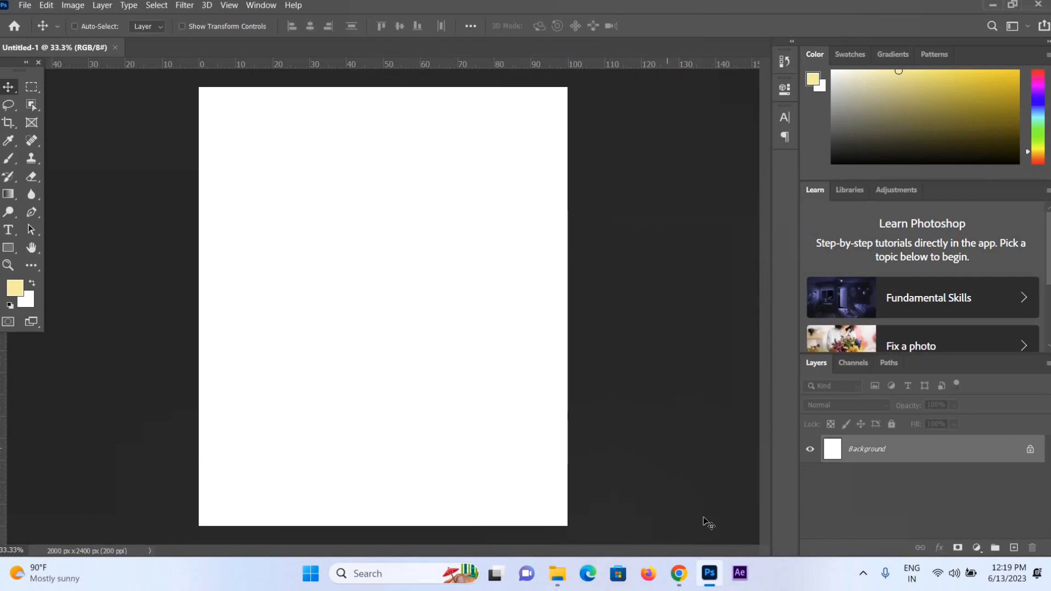
- In Chrome, rerun the 'public crowd movie poster hd' search and show its image results
{"action": "left_click", "coordinate": [679, 573]}
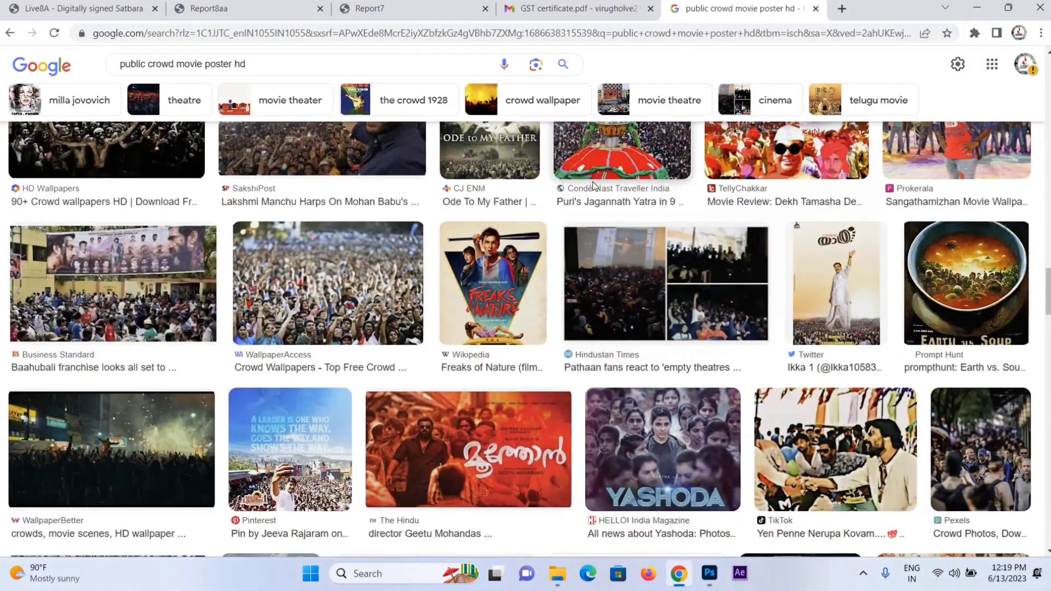
{"action": "scroll", "coordinate": [335, 123], "scroll_direction": "up", "scroll_amount": 1}
{"action": "scroll", "coordinate": [335, 123], "scroll_direction": "up", "scroll_amount": 3}
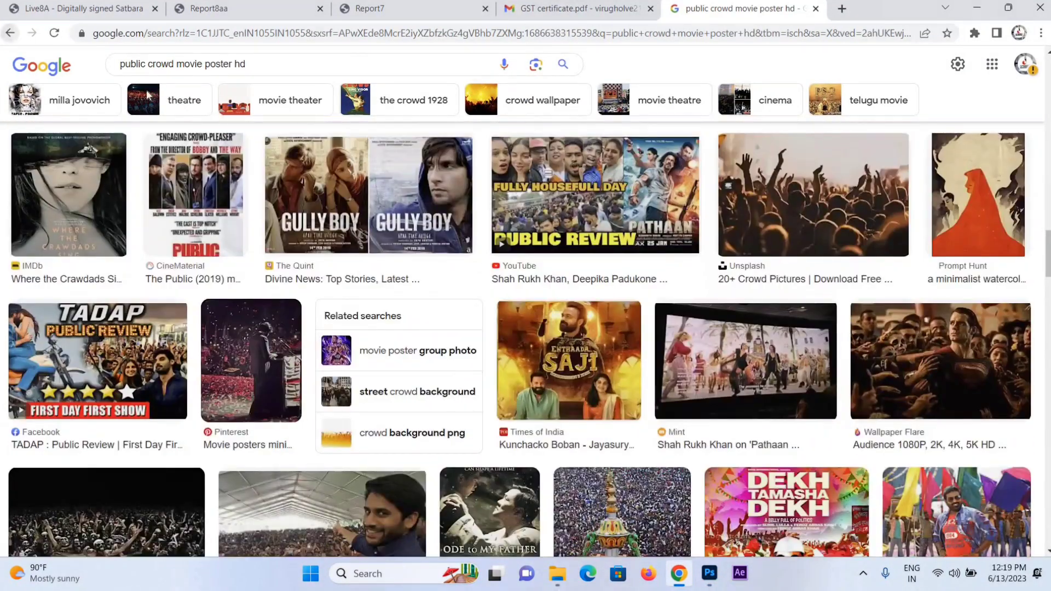
{"action": "left_click", "coordinate": [10, 32]}
{"action": "left_click", "coordinate": [9, 32]}
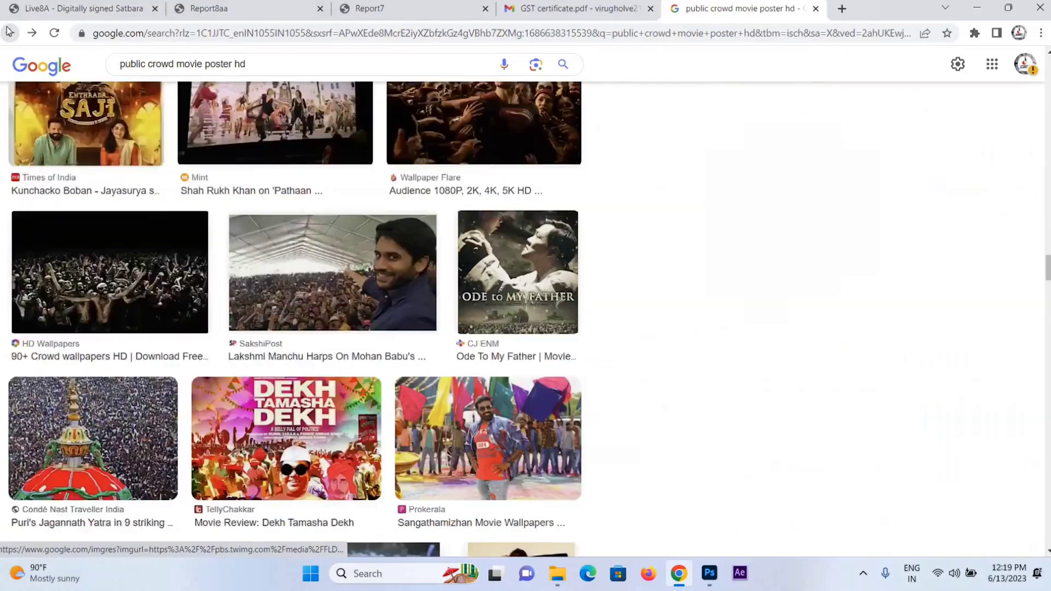
{"action": "left_click", "coordinate": [10, 32]}
{"action": "left_click", "coordinate": [10, 32]}
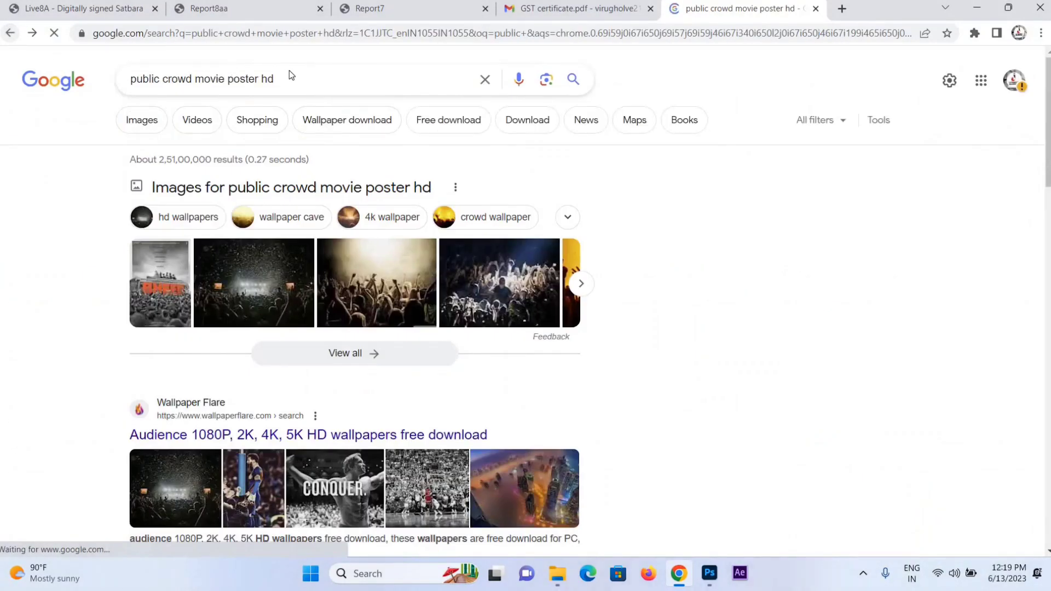
{"action": "triple_click", "coordinate": [129, 82]}
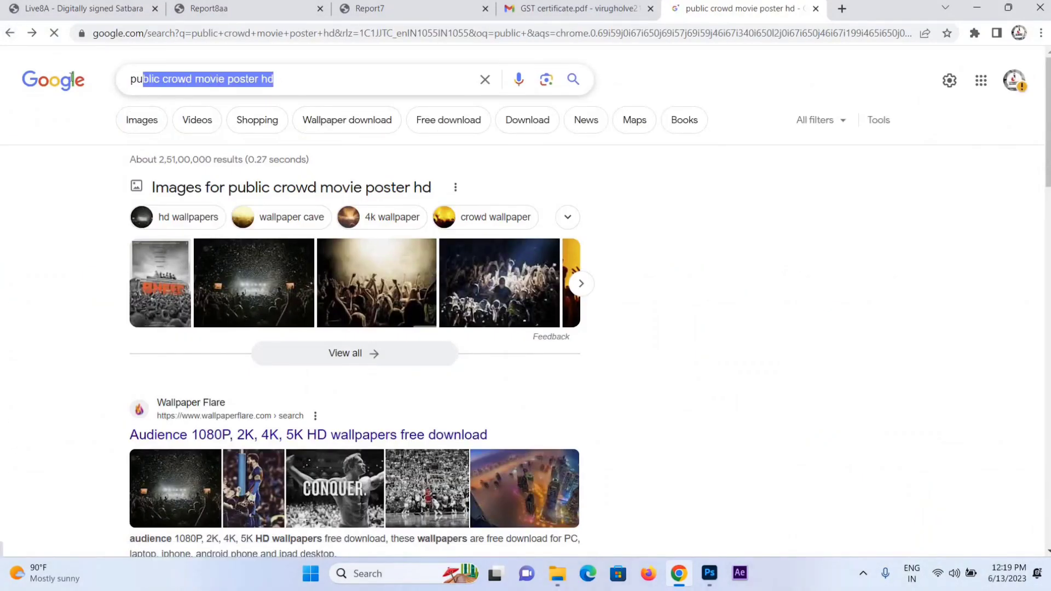
{"action": "left_click", "coordinate": [296, 80]}
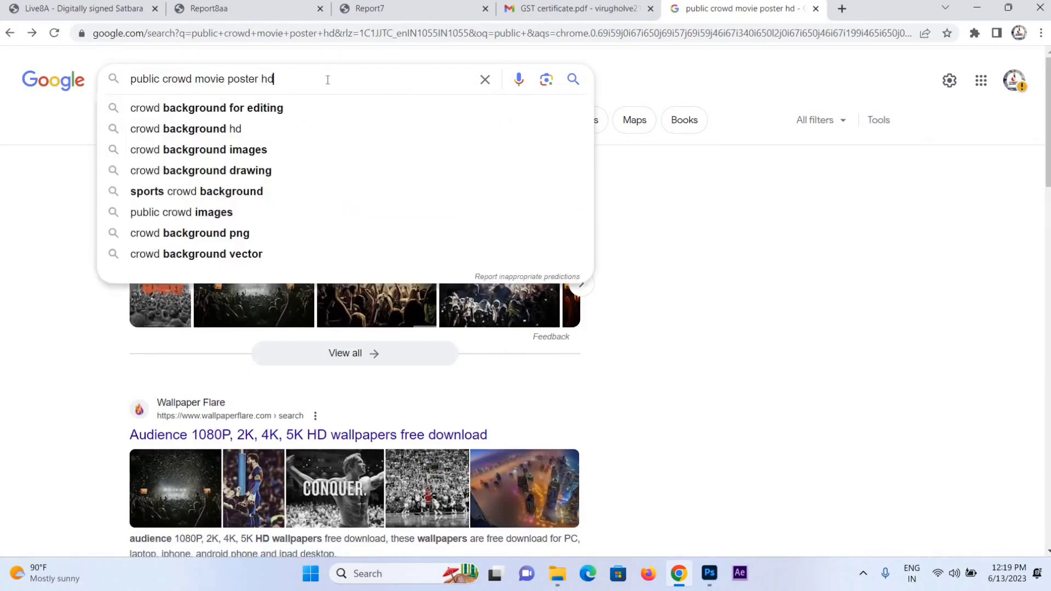
{"action": "key", "text": "Return"}
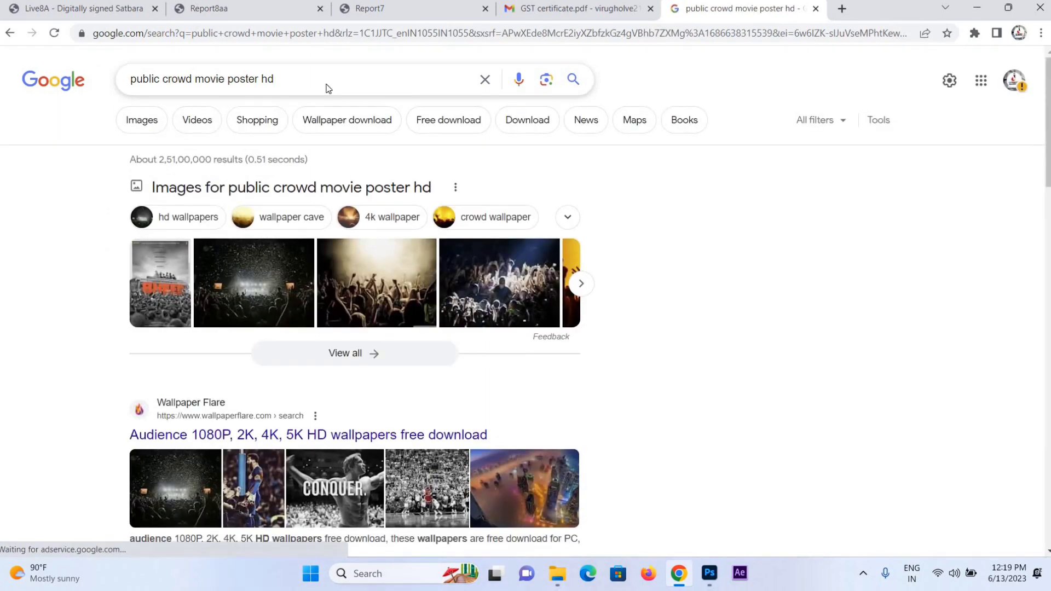
{"action": "left_click", "coordinate": [156, 122]}
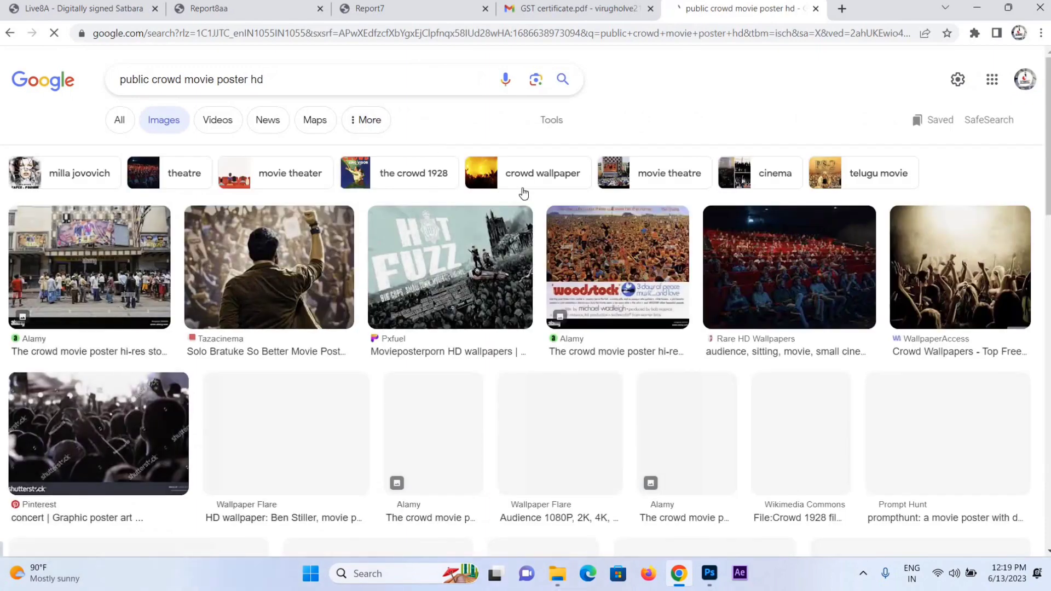
- Scroll the image results and open the Waiting for Master FDFS poster preview
{"action": "scroll", "coordinate": [607, 241], "scroll_direction": "down", "scroll_amount": 2}
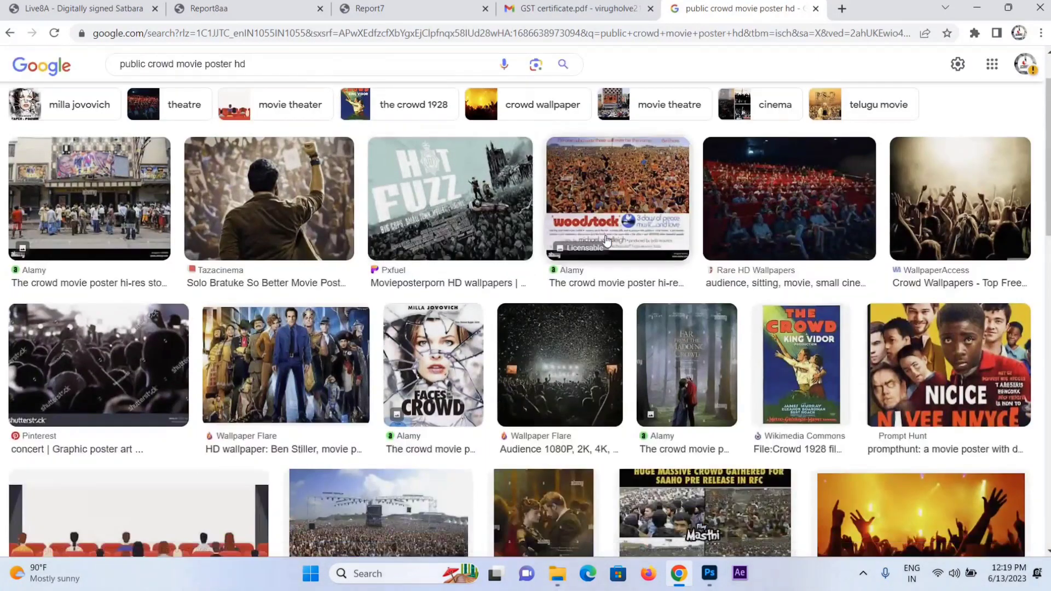
{"action": "scroll", "coordinate": [607, 241], "scroll_direction": "down", "scroll_amount": 2}
{"action": "scroll", "coordinate": [607, 241], "scroll_direction": "down", "scroll_amount": 1}
{"action": "scroll", "coordinate": [606, 241], "scroll_direction": "down", "scroll_amount": 1}
{"action": "scroll", "coordinate": [606, 240], "scroll_direction": "down", "scroll_amount": 1}
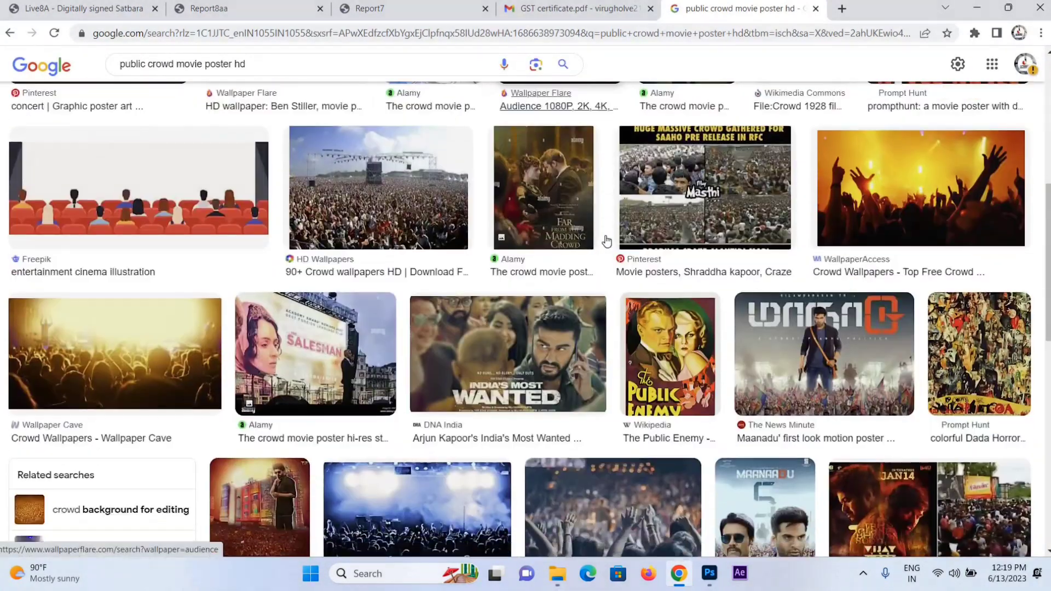
{"action": "scroll", "coordinate": [606, 241], "scroll_direction": "down", "scroll_amount": 2}
{"action": "scroll", "coordinate": [606, 240], "scroll_direction": "down", "scroll_amount": 2}
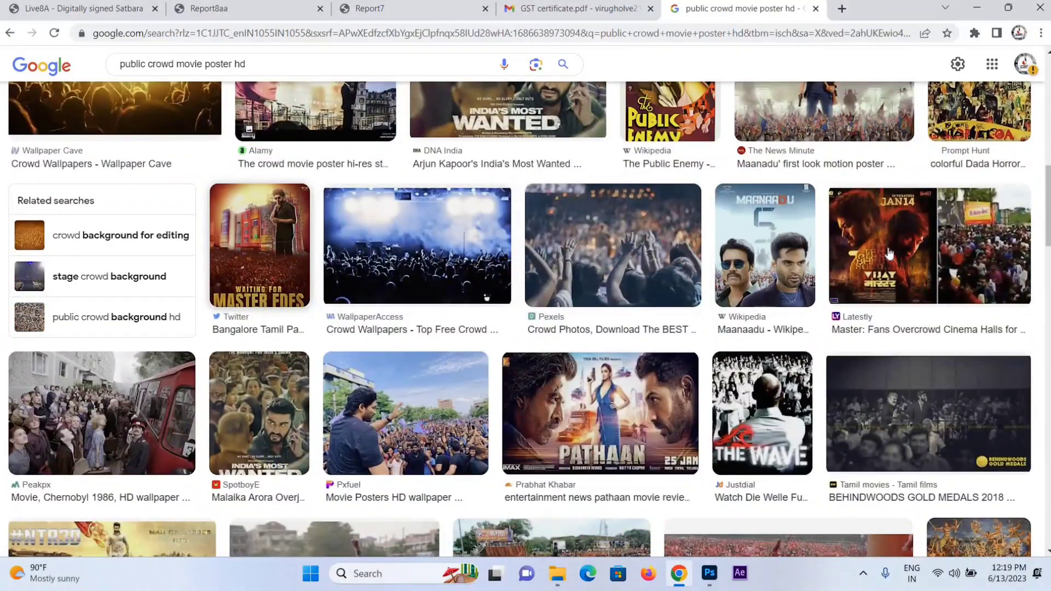
{"action": "left_click", "coordinate": [263, 265]}
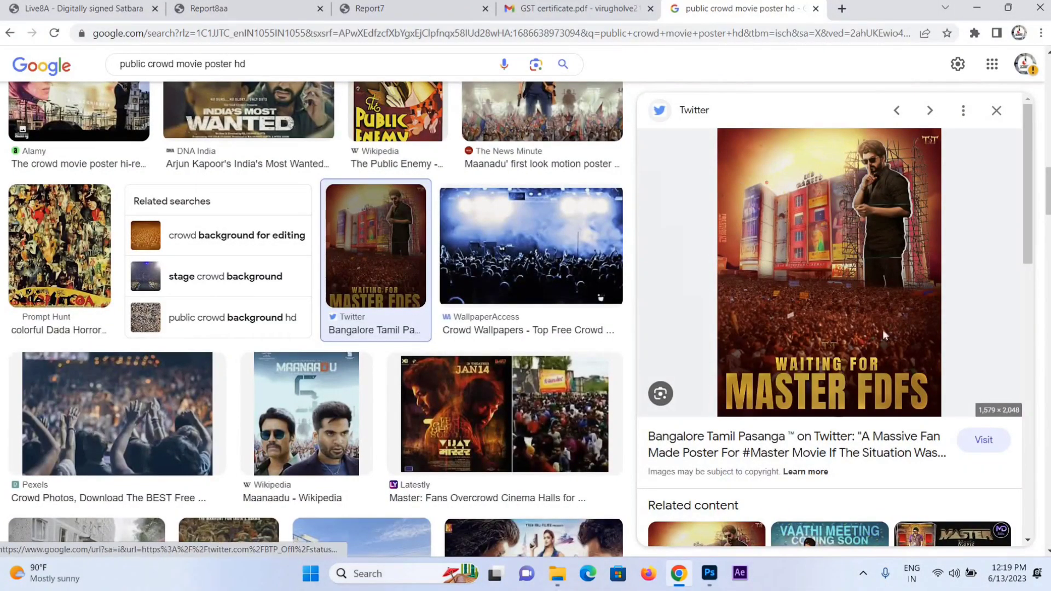
- Copy the Master FDFS poster image and return to Photoshop
{"action": "right_click", "coordinate": [823, 217]}
{"action": "left_click", "coordinate": [882, 382]}
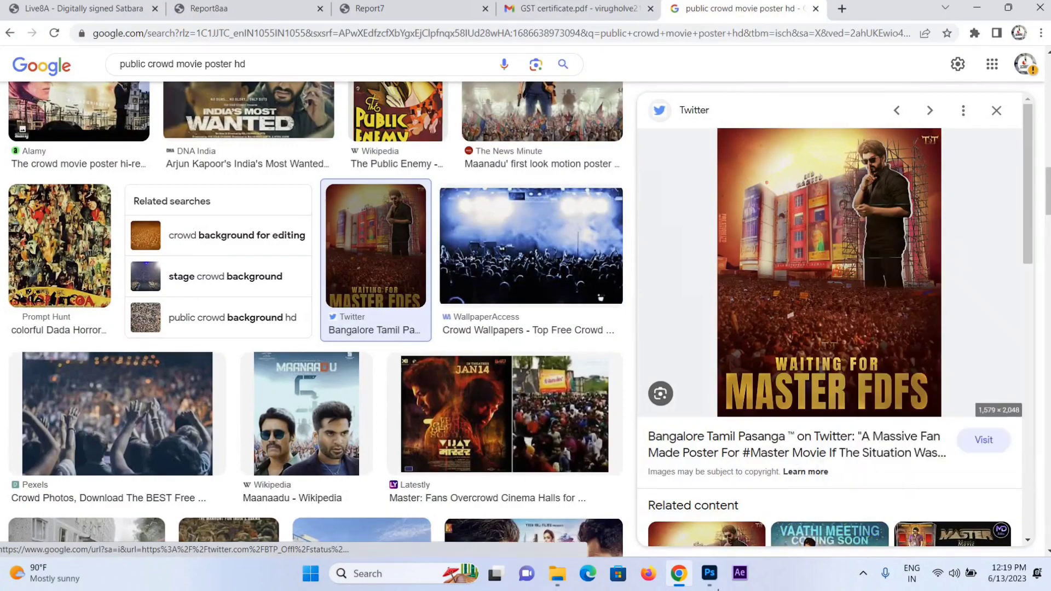
{"action": "left_click", "coordinate": [709, 574]}
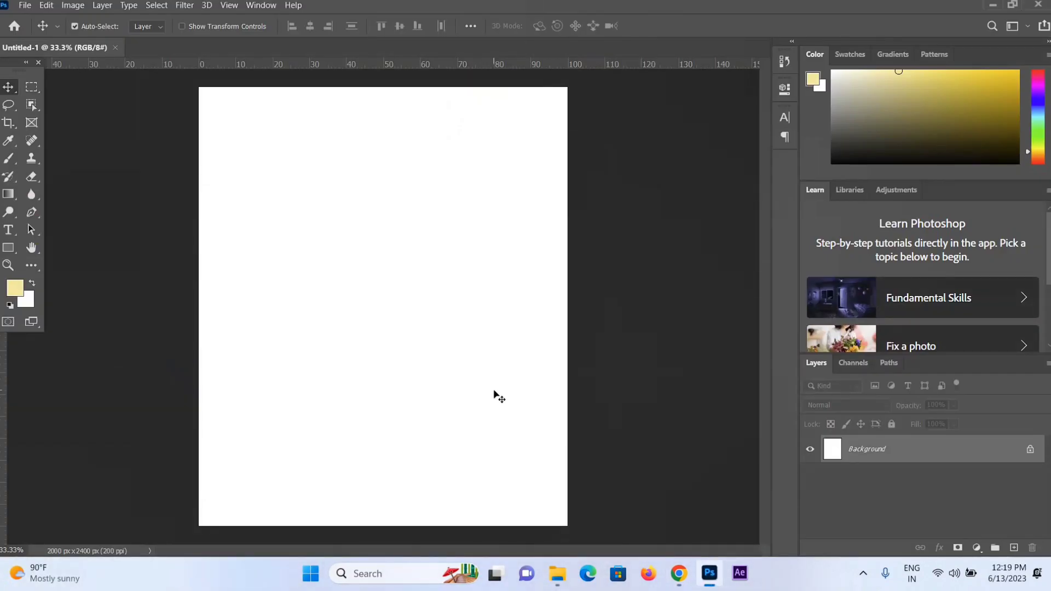
- Paste the poster as Layer 1, scale it to about 131% to fill the canvas, nudge it left
{"action": "key", "text": "ctrl+v"}
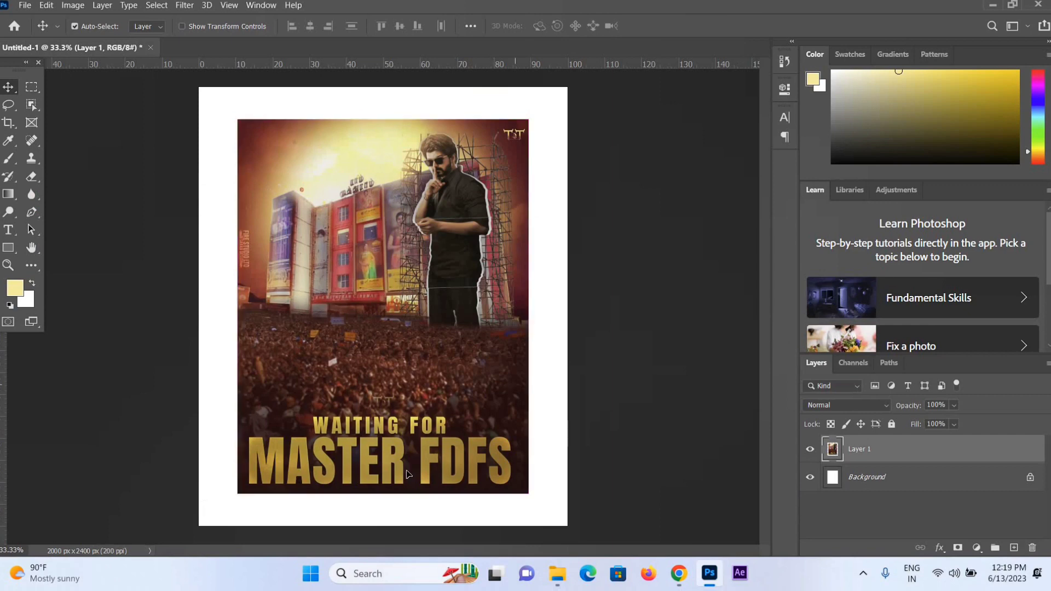
{"action": "key", "text": "ctrl+t"}
{"action": "left_click_drag", "start_coordinate": [384, 494], "coordinate": [384, 523]}
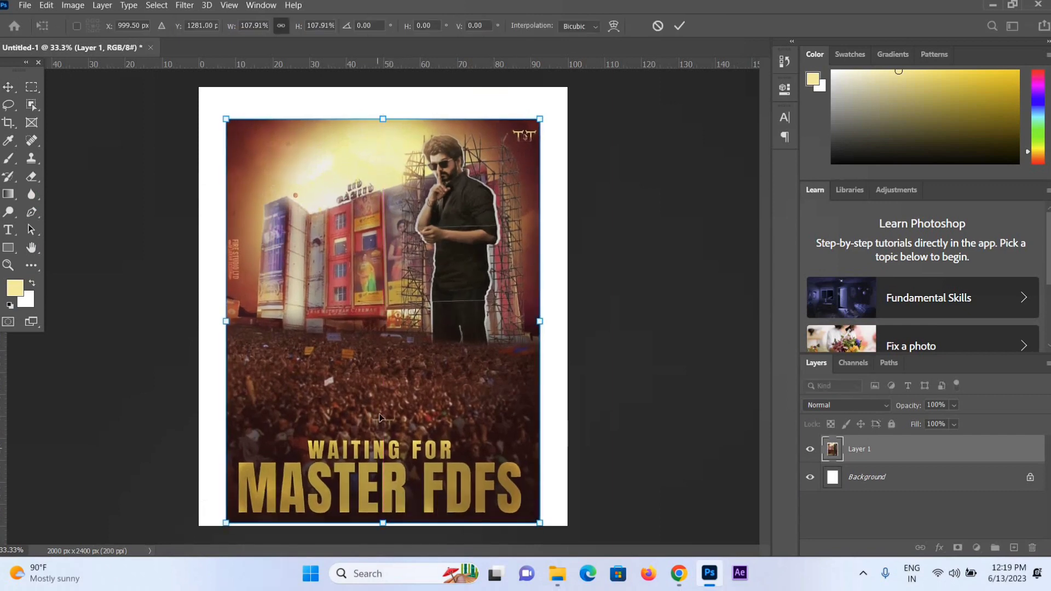
{"action": "left_click_drag", "start_coordinate": [382, 418], "coordinate": [383, 388]}
{"action": "mouse_move", "coordinate": [398, 526]}
{"action": "left_mouse_down"}
{"action": "mouse_move", "coordinate": [386, 521]}
{"action": "mouse_move", "coordinate": [393, 566]}
{"action": "left_mouse_up"}
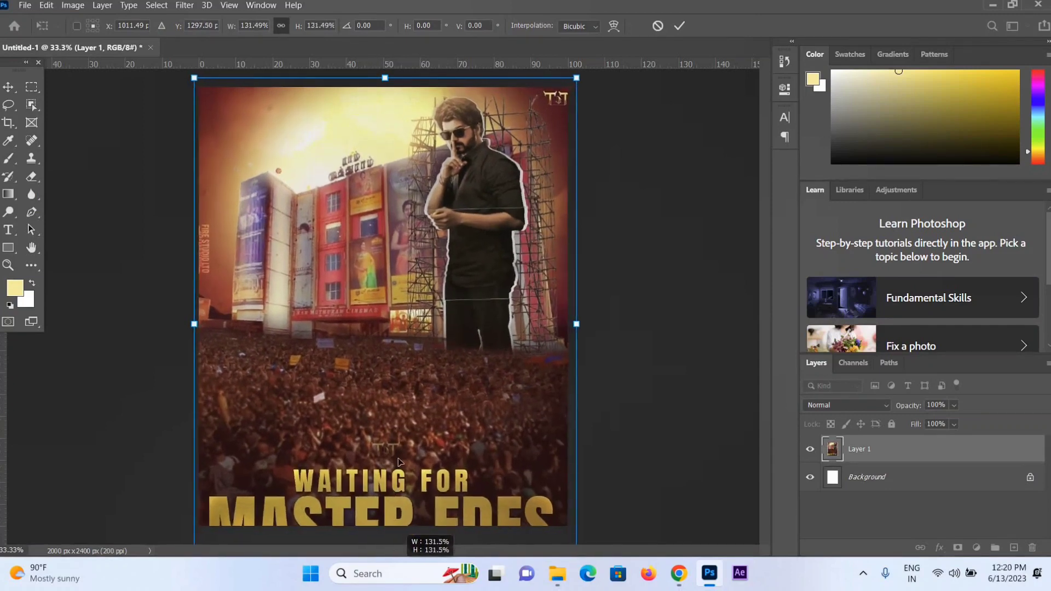
{"action": "left_click_drag", "start_coordinate": [399, 452], "coordinate": [399, 452]}
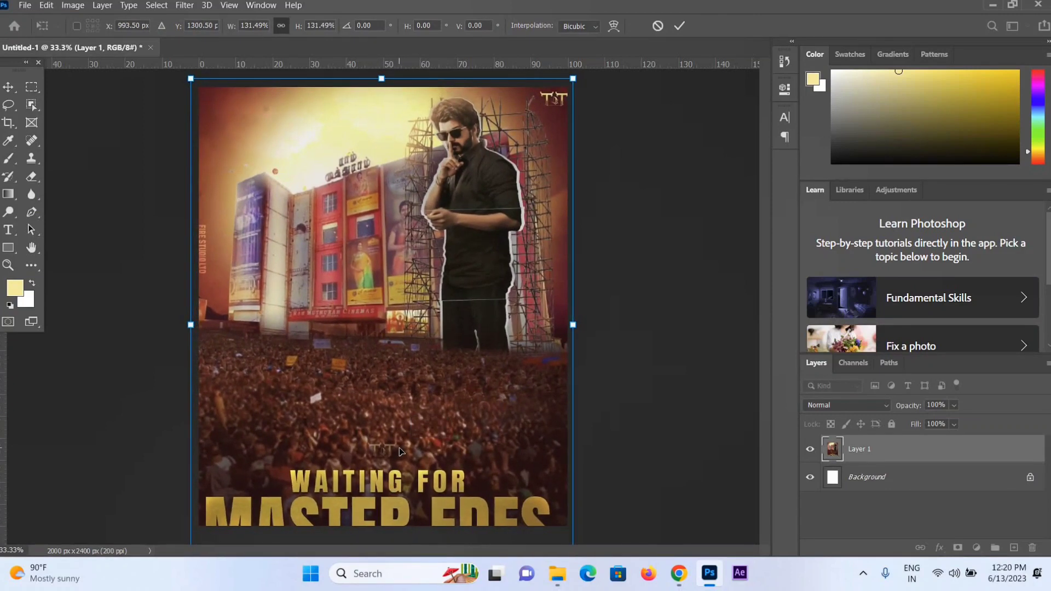
{"action": "key", "text": "Return"}
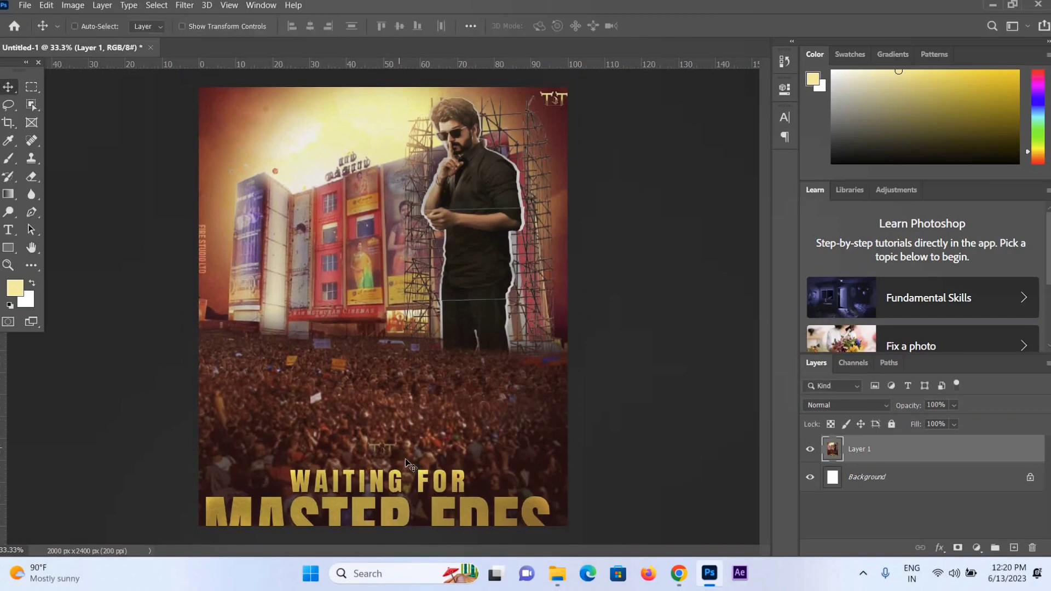
{"action": "left_click_drag", "start_coordinate": [402, 457], "coordinate": [396, 457]}
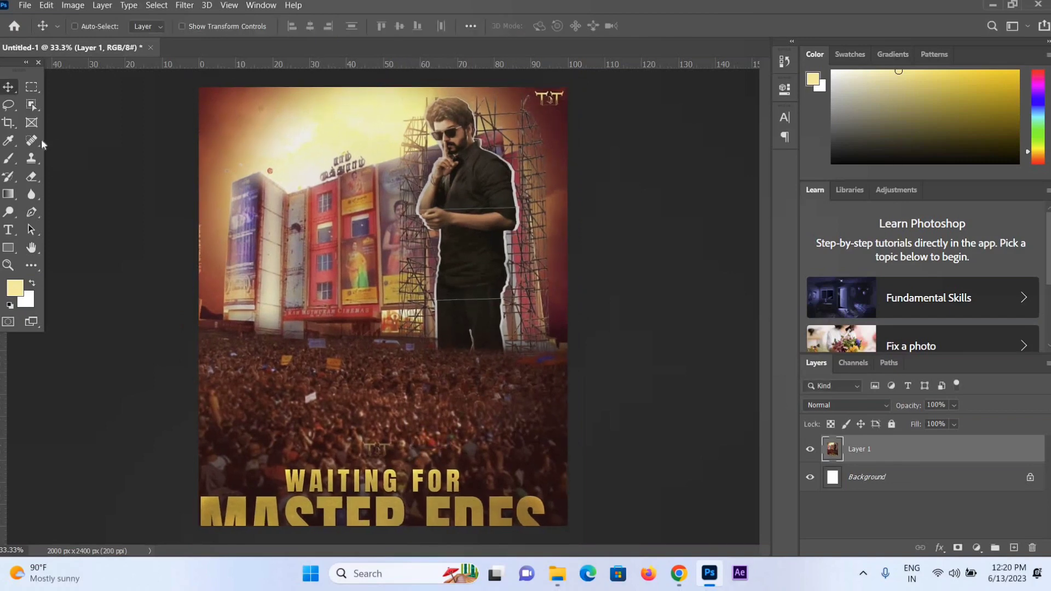
- With a 250 px Spot Healing Brush, heal away the TT watermark at top-right
{"action": "left_click", "coordinate": [28, 143]}
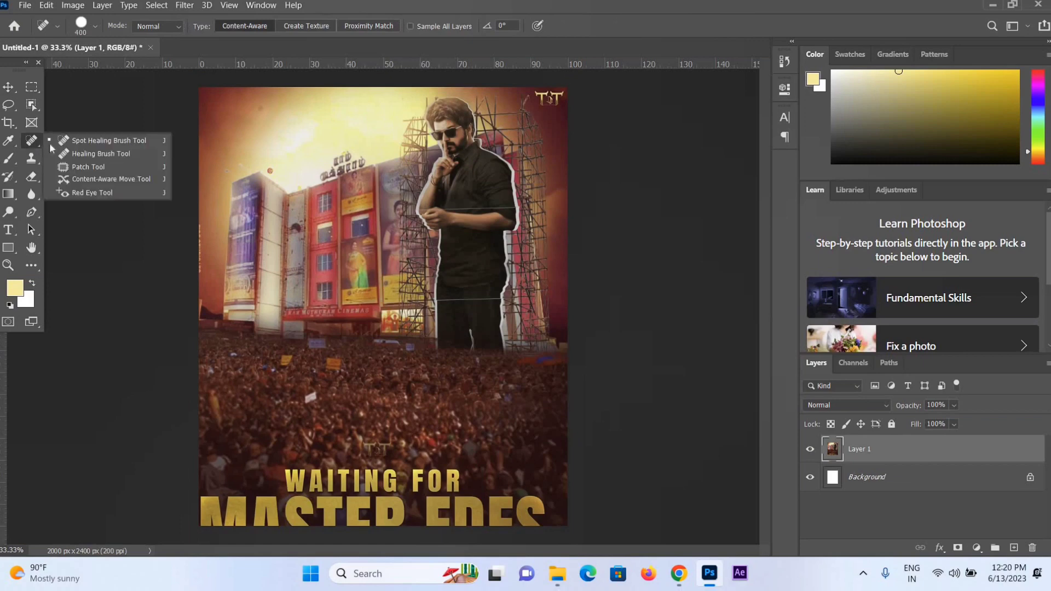
{"action": "left_click", "coordinate": [101, 140]}
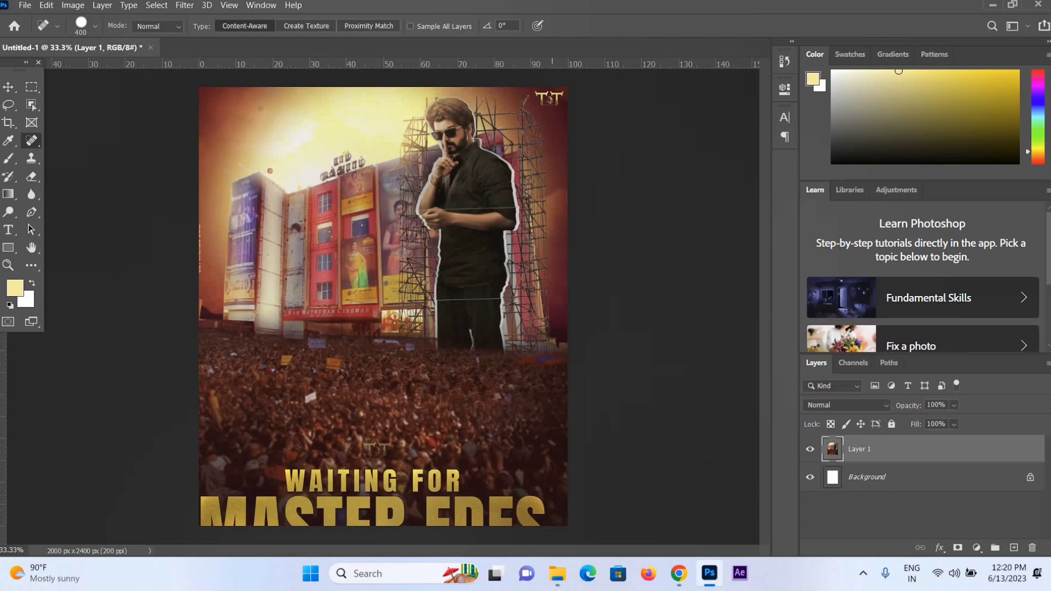
{"action": "key", "text": "bracketleft"}
{"action": "key", "text": "bracketleft"}
{"action": "left_click", "coordinate": [540, 90]}
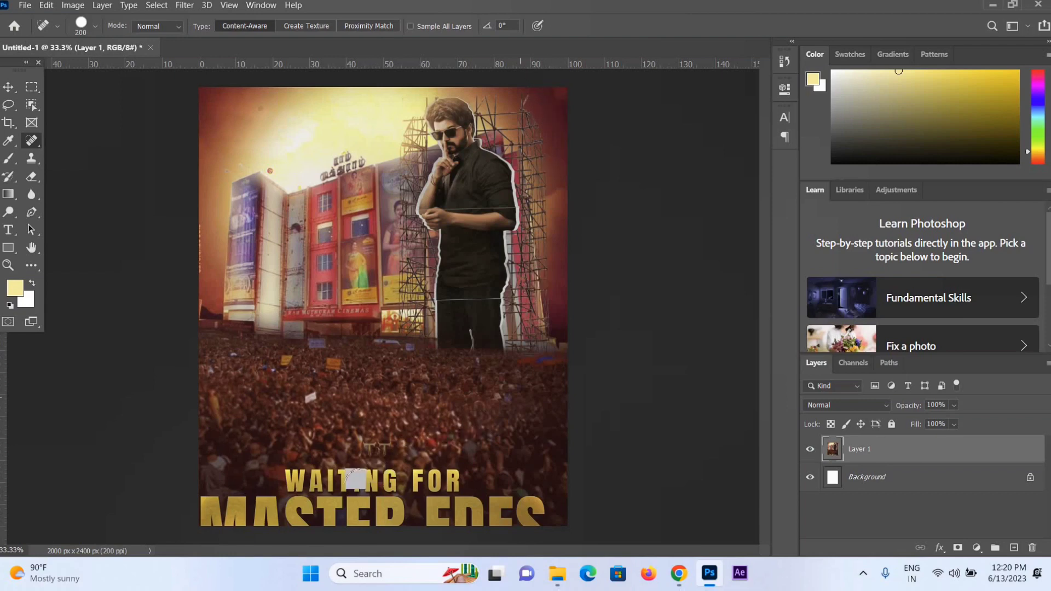
- Heal over the gold WAITING FOR MASTER FDFS title along the bottom
{"action": "left_click_drag", "start_coordinate": [354, 479], "coordinate": [337, 480]}
{"action": "mouse_move", "coordinate": [300, 483]}
{"action": "left_mouse_down"}
{"action": "mouse_move", "coordinate": [438, 485]}
{"action": "mouse_move", "coordinate": [539, 512]}
{"action": "mouse_move", "coordinate": [222, 506]}
{"action": "mouse_move", "coordinate": [215, 485]}
{"action": "mouse_move", "coordinate": [249, 485]}
{"action": "left_mouse_up"}
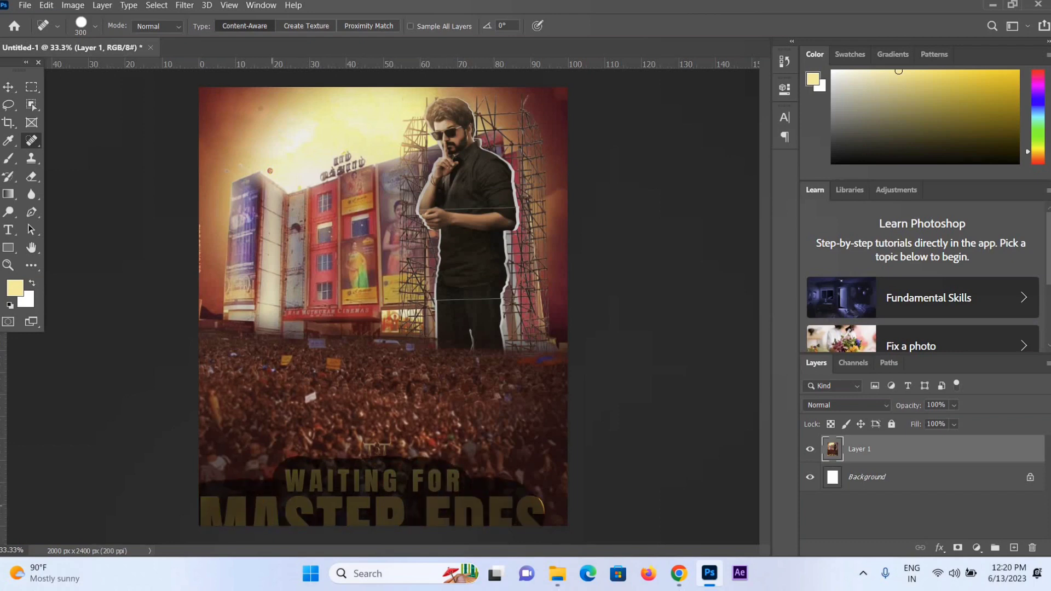
{"action": "left_click_drag", "start_coordinate": [514, 495], "coordinate": [544, 506]}
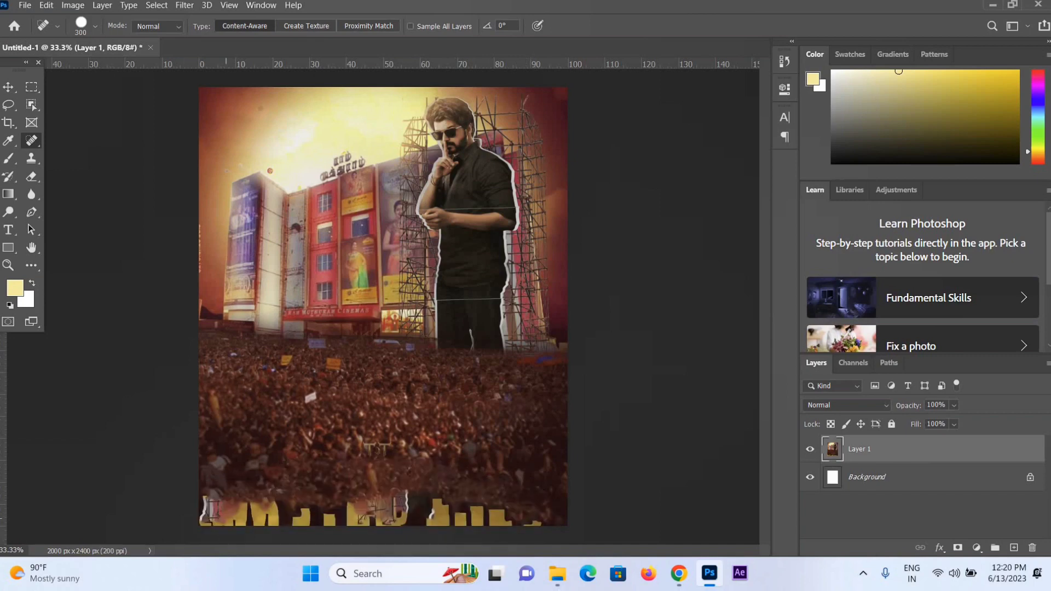
{"action": "left_click_drag", "start_coordinate": [219, 512], "coordinate": [485, 512]}
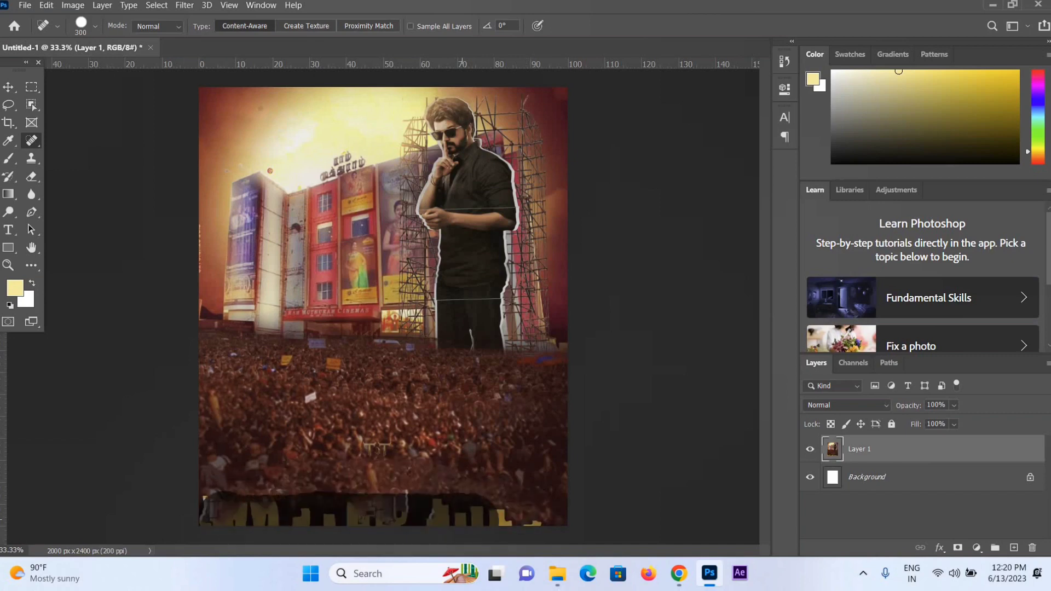
{"action": "left_click", "coordinate": [383, 504]}
{"action": "left_click", "coordinate": [223, 506]}
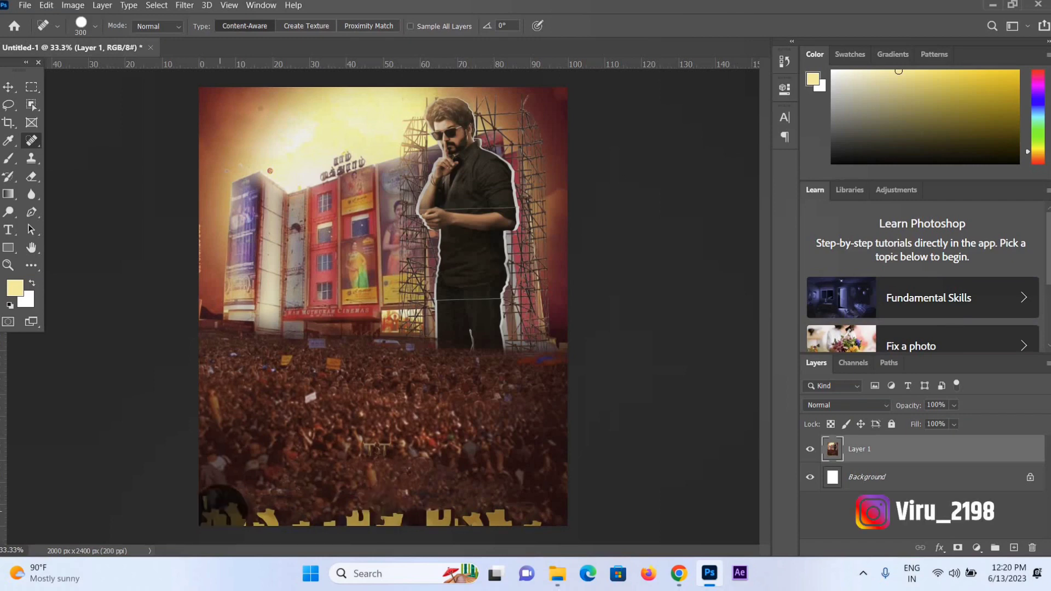
{"action": "left_click", "coordinate": [260, 508]}
{"action": "left_click", "coordinate": [450, 506]}
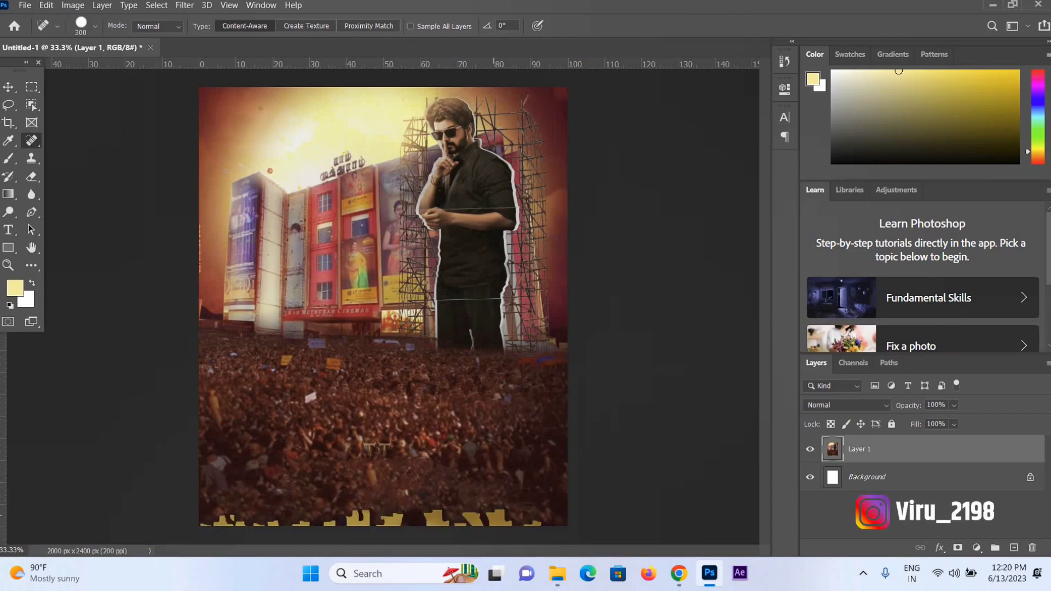
{"action": "left_click", "coordinate": [377, 505]}
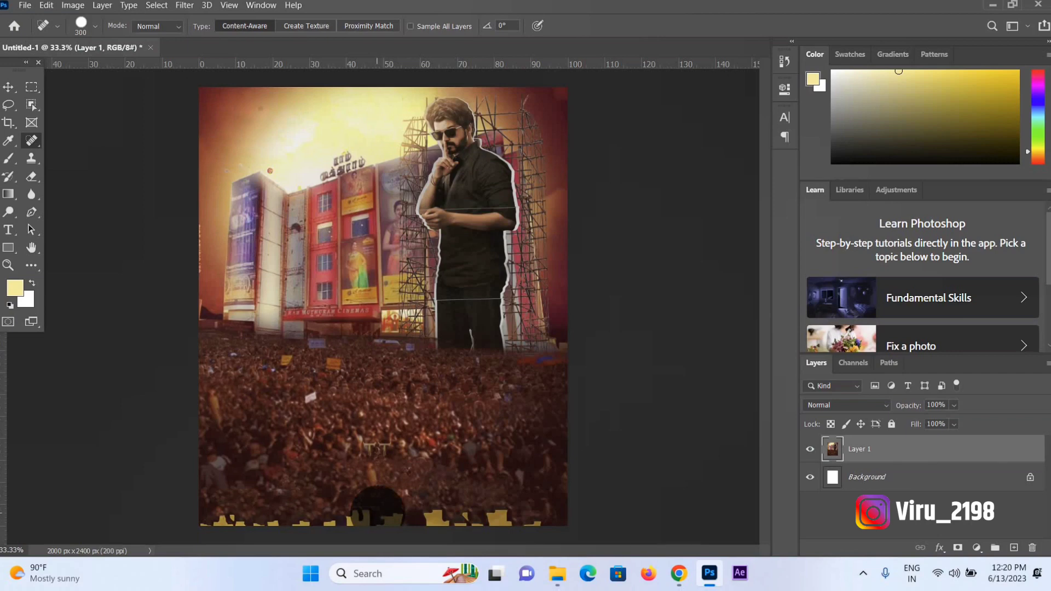
{"action": "left_click", "coordinate": [319, 513]}
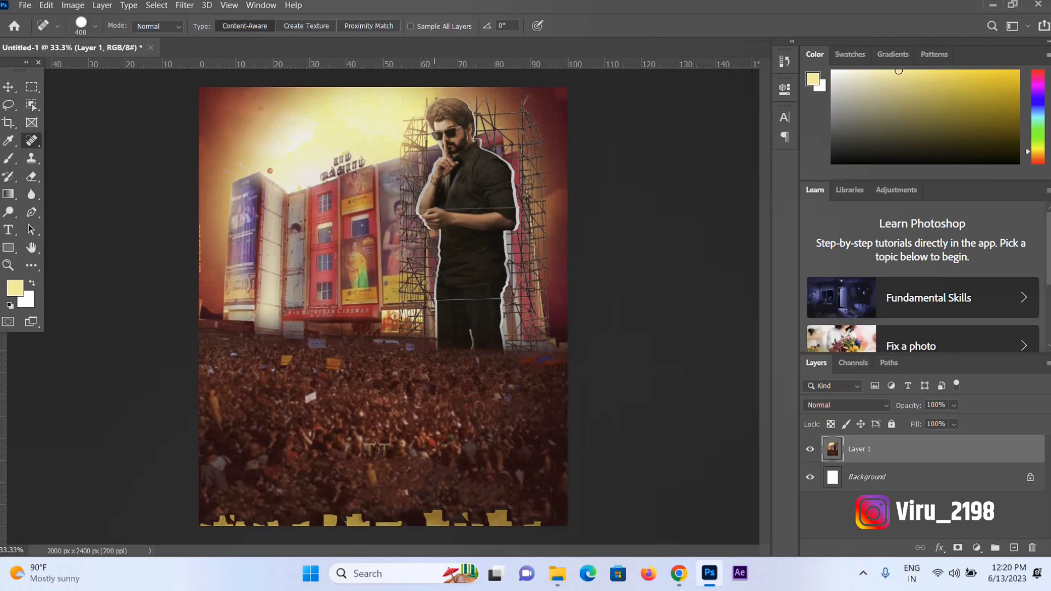
- Heal away the man in black standing in front of the building
{"action": "mouse_move", "coordinate": [453, 128]}
{"action": "left_mouse_down"}
{"action": "mouse_move", "coordinate": [491, 175]}
{"action": "mouse_move", "coordinate": [493, 200]}
{"action": "mouse_move", "coordinate": [466, 249]}
{"action": "mouse_move", "coordinate": [463, 307]}
{"action": "mouse_move", "coordinate": [432, 328]}
{"action": "mouse_move", "coordinate": [432, 225]}
{"action": "left_mouse_up"}
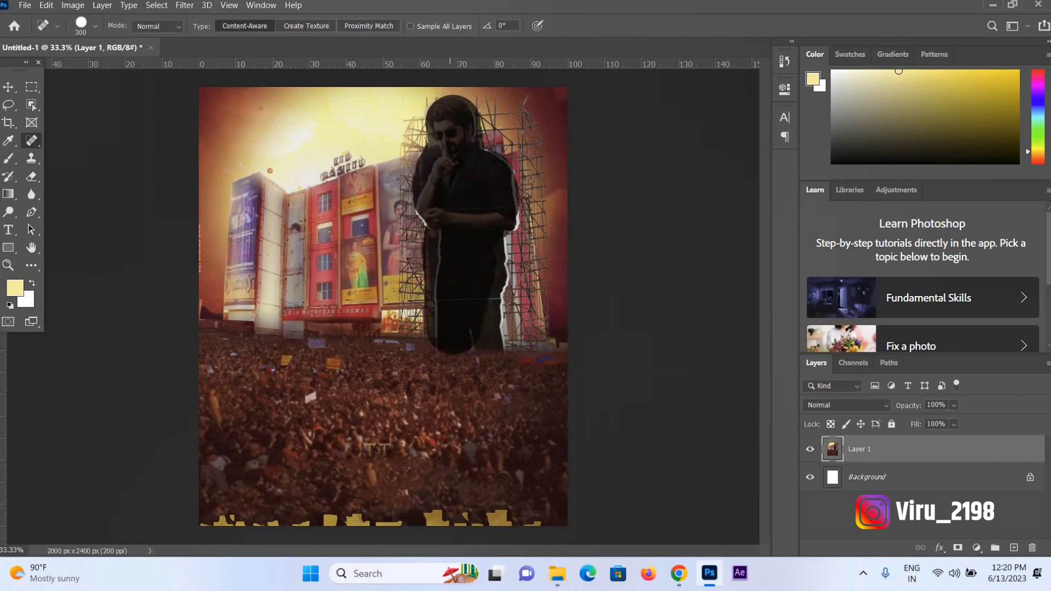
{"action": "left_click_drag", "start_coordinate": [508, 211], "coordinate": [508, 248]}
{"action": "mouse_move", "coordinate": [524, 174]}
{"action": "left_mouse_down"}
{"action": "mouse_move", "coordinate": [509, 327]}
{"action": "mouse_move", "coordinate": [487, 353]}
{"action": "mouse_move", "coordinate": [460, 359]}
{"action": "left_mouse_up"}
{"action": "left_click_drag", "start_coordinate": [424, 249], "coordinate": [429, 208]}
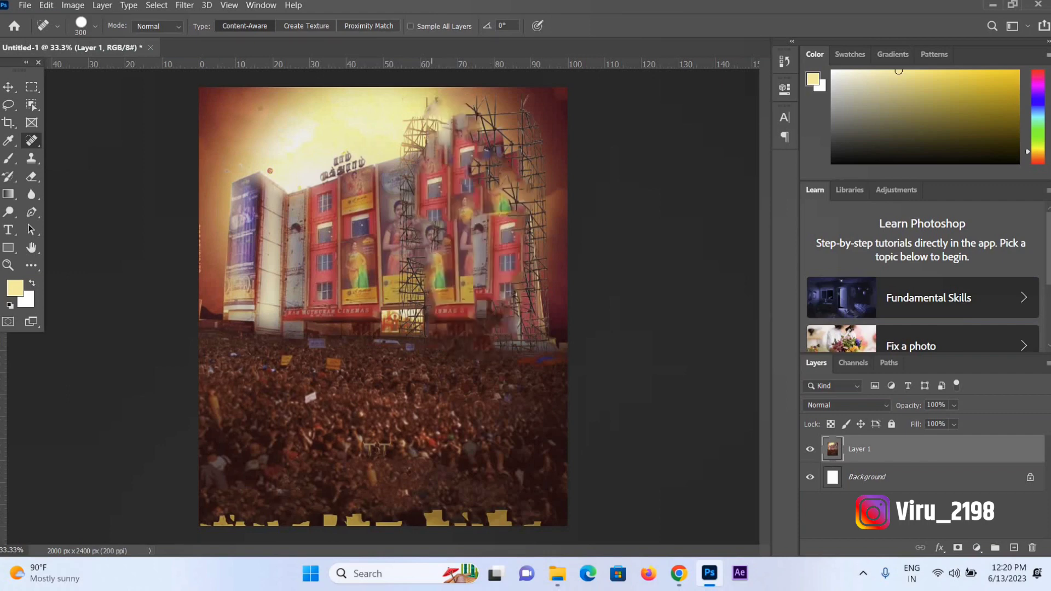
- Heal small spots on the scaffolding and building
{"action": "left_click", "coordinate": [440, 125]}
{"action": "left_click", "coordinate": [445, 160]}
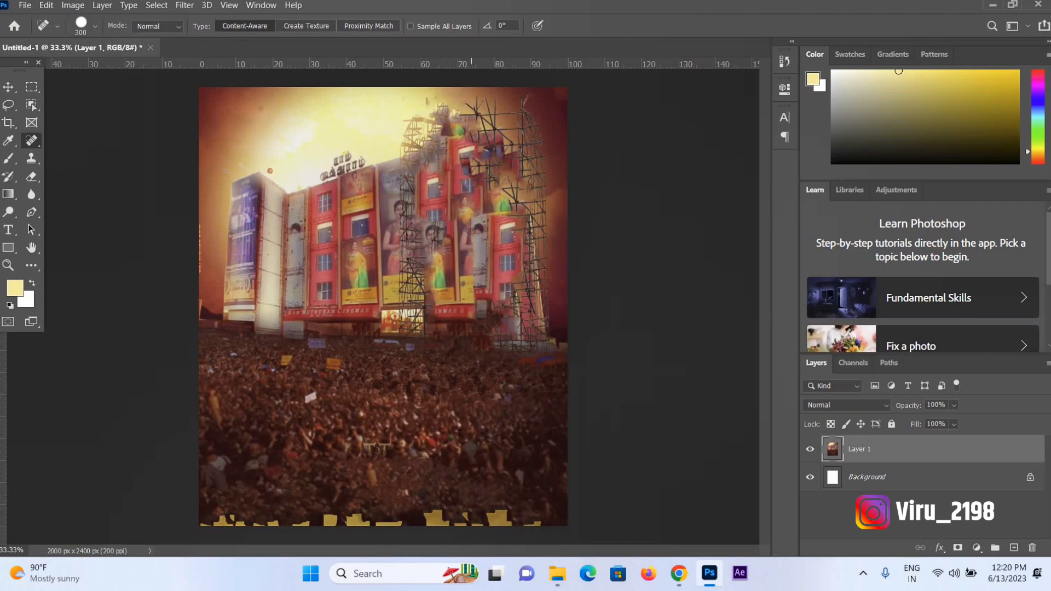
{"action": "left_click", "coordinate": [471, 238]}
{"action": "left_click", "coordinate": [448, 128]}
{"action": "left_click", "coordinate": [430, 115]}
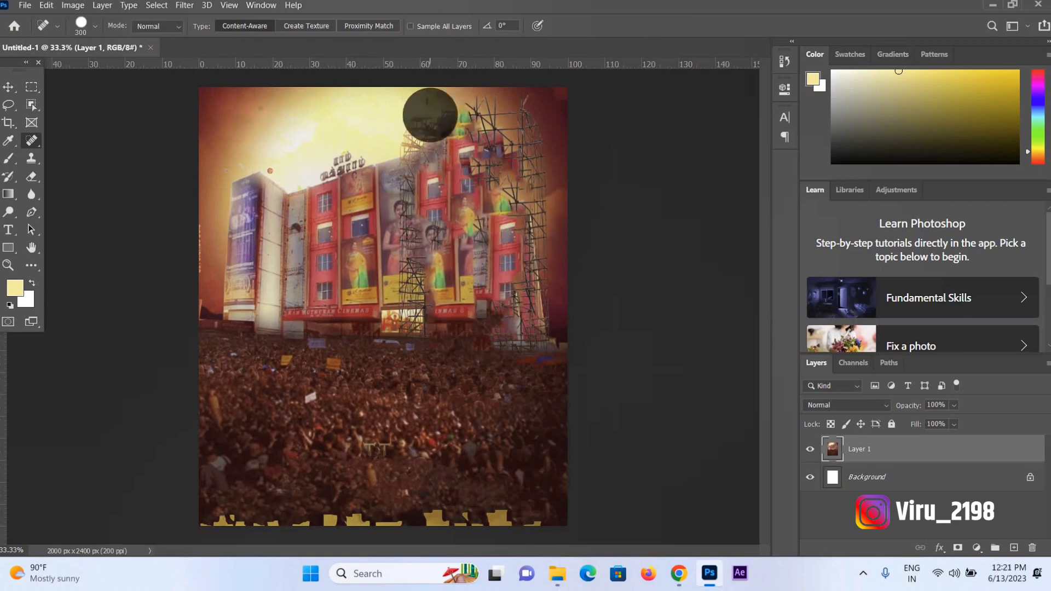
{"action": "left_click", "coordinate": [444, 217]}
- At brush size 125, remove the sign text atop the building and the red sky spot
{"action": "key", "text": "bracketleft"}
{"action": "key", "text": "bracketleft"}
{"action": "key", "text": "bracketleft"}
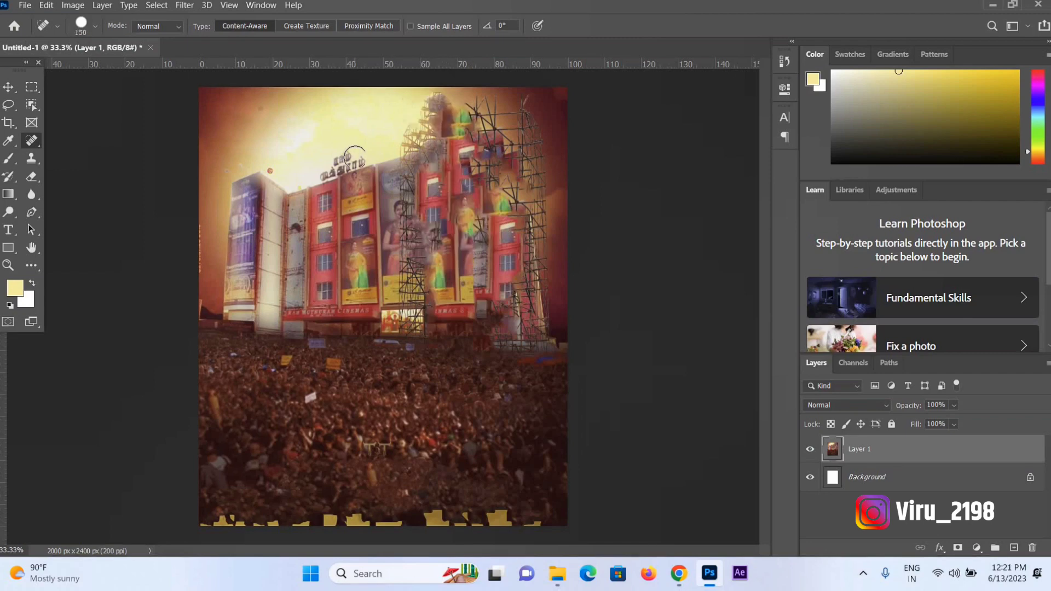
{"action": "left_click_drag", "start_coordinate": [319, 159], "coordinate": [355, 161]}
{"action": "left_click", "coordinate": [335, 166]}
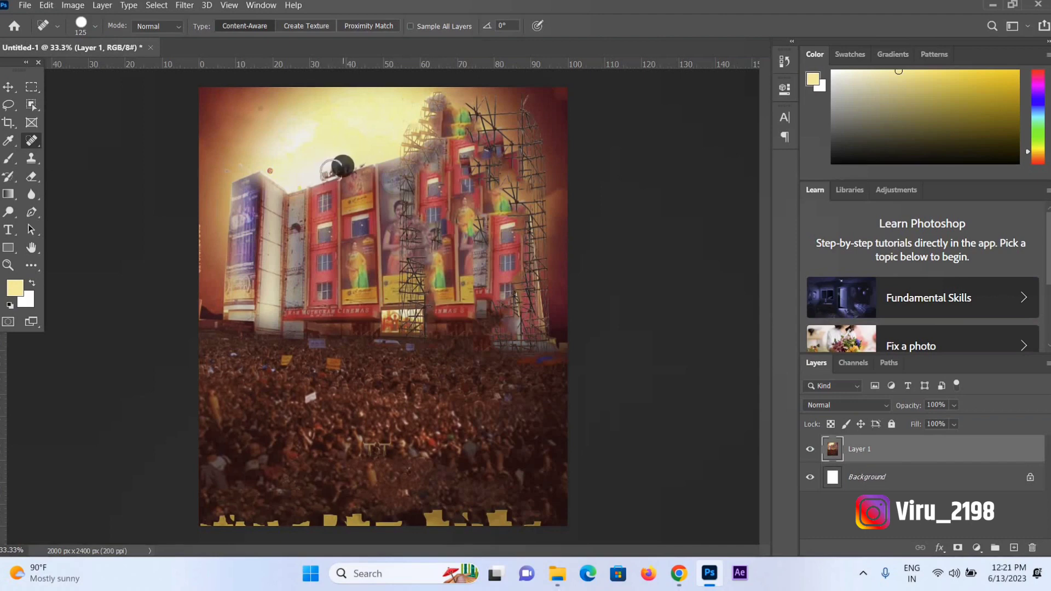
{"action": "left_click_drag", "start_coordinate": [336, 162], "coordinate": [359, 161]}
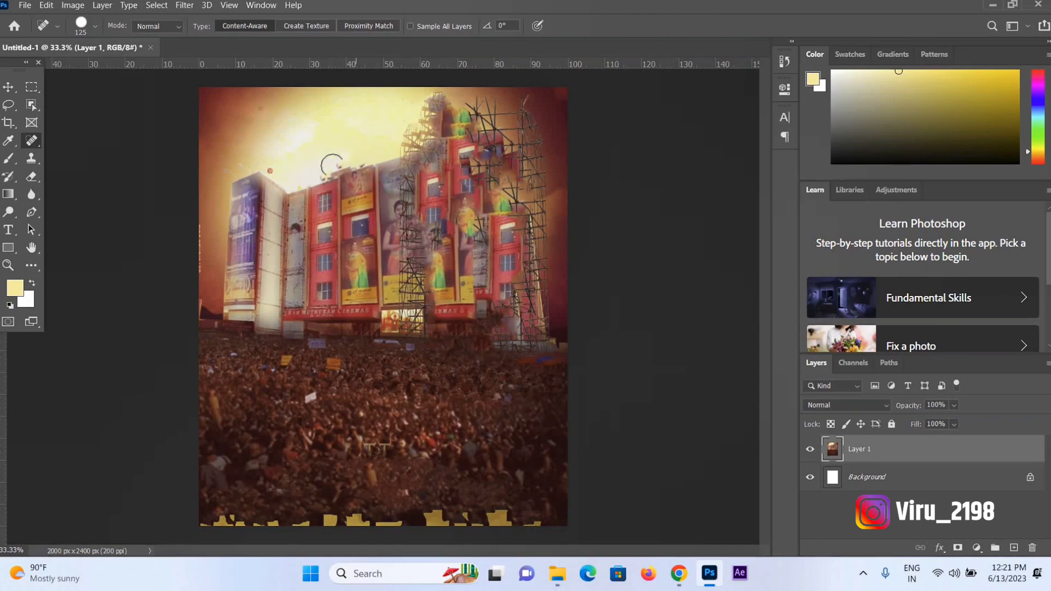
{"action": "left_click", "coordinate": [271, 168]}
- At brush size 150, heal the poster figures and scaffolding clutter near the building top
{"action": "key", "text": "bracketright"}
{"action": "left_click", "coordinate": [356, 254]}
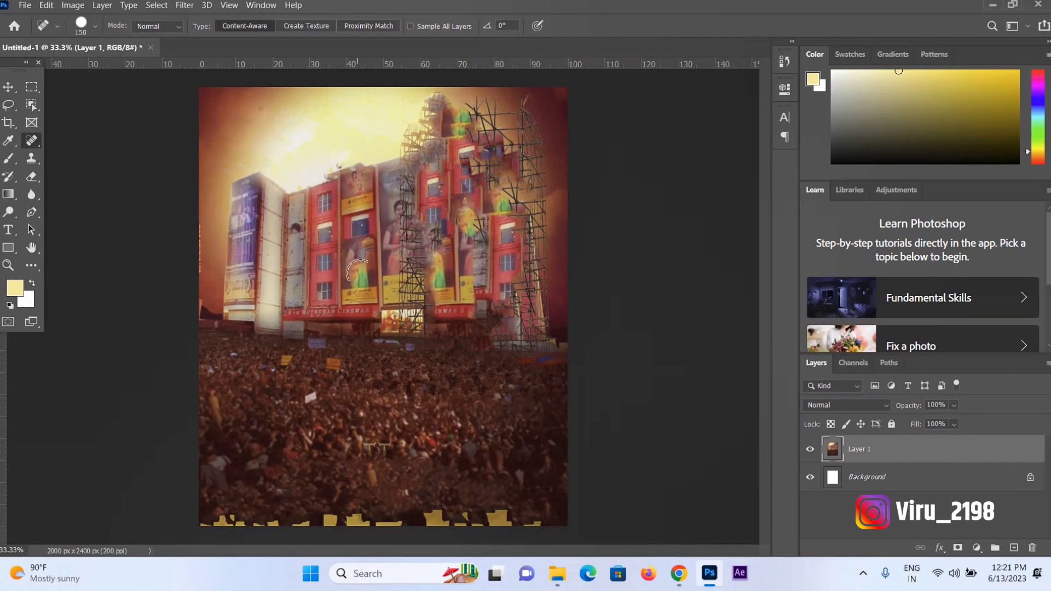
{"action": "left_click", "coordinate": [360, 279]}
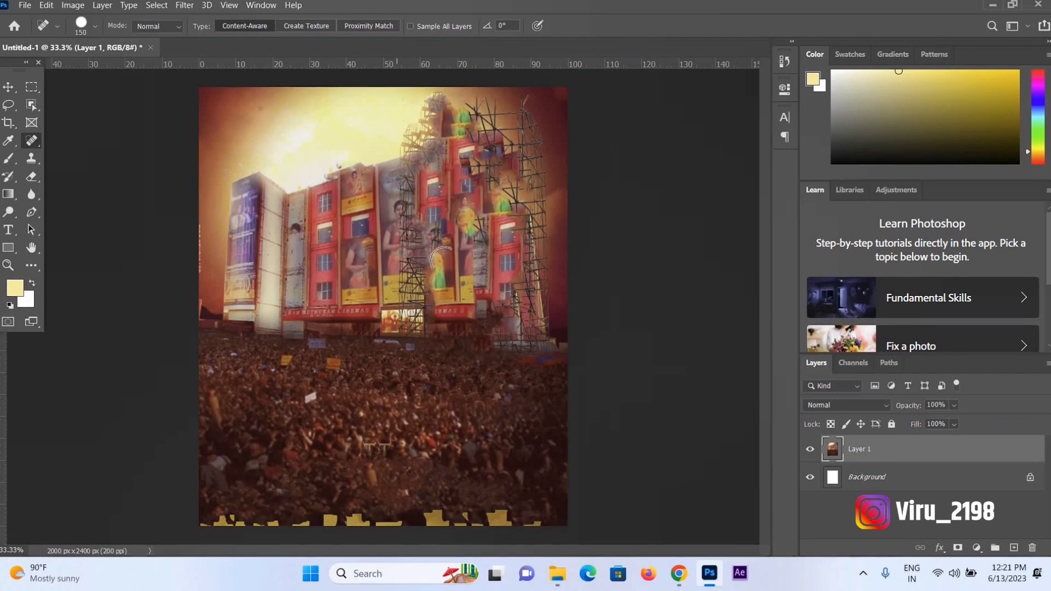
{"action": "left_click", "coordinate": [441, 280]}
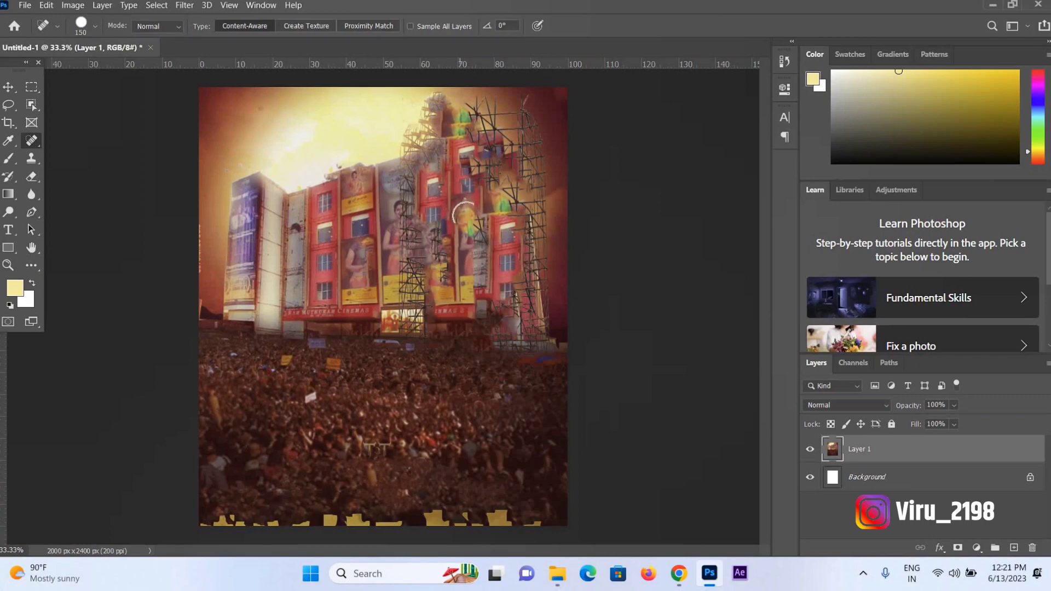
{"action": "left_click", "coordinate": [463, 207]}
{"action": "left_click", "coordinate": [468, 240]}
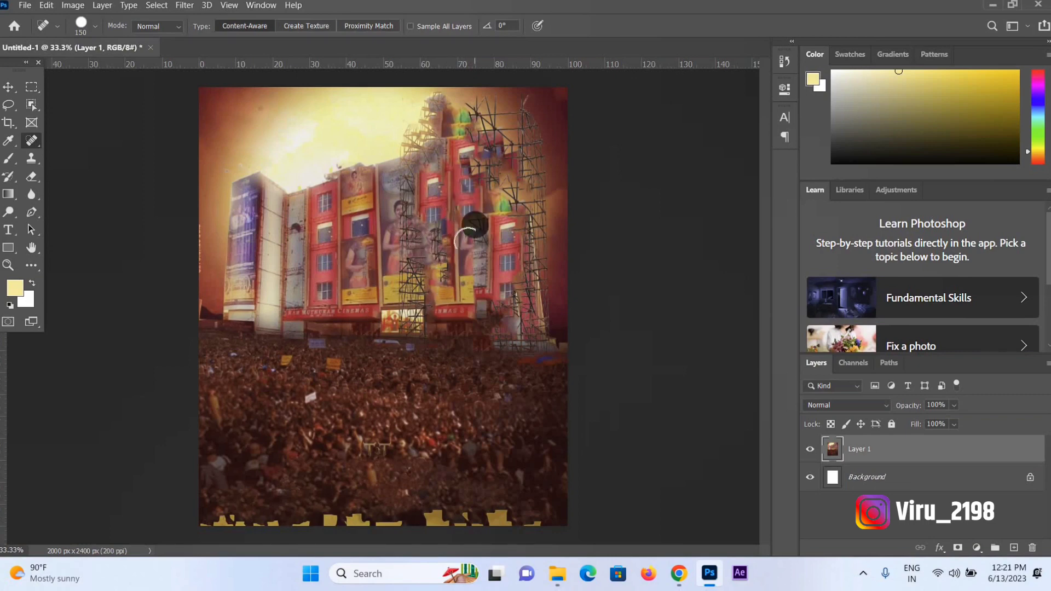
{"action": "left_click", "coordinate": [461, 222]}
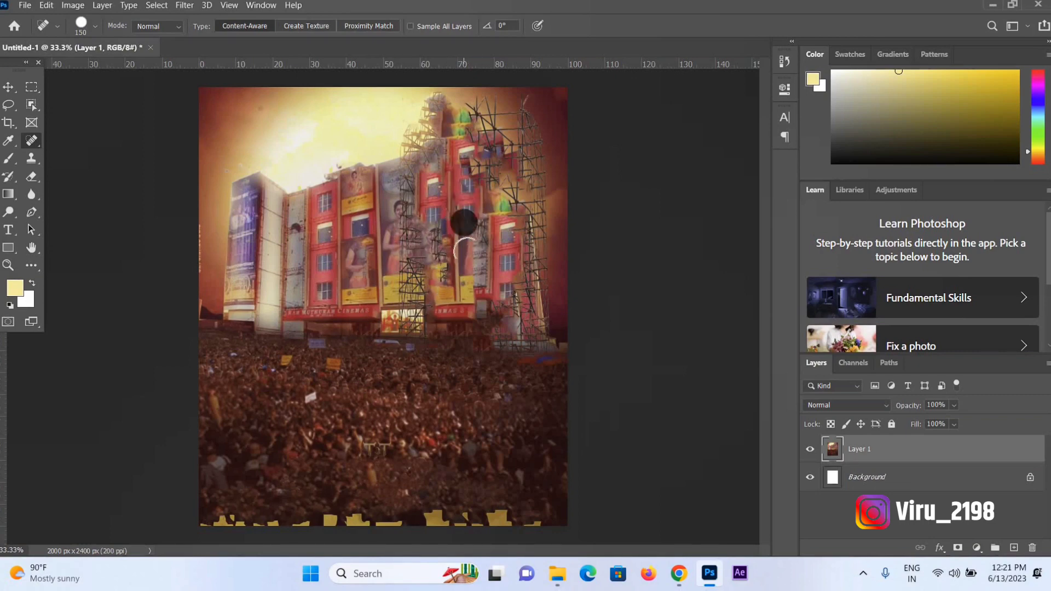
{"action": "left_click", "coordinate": [480, 282]}
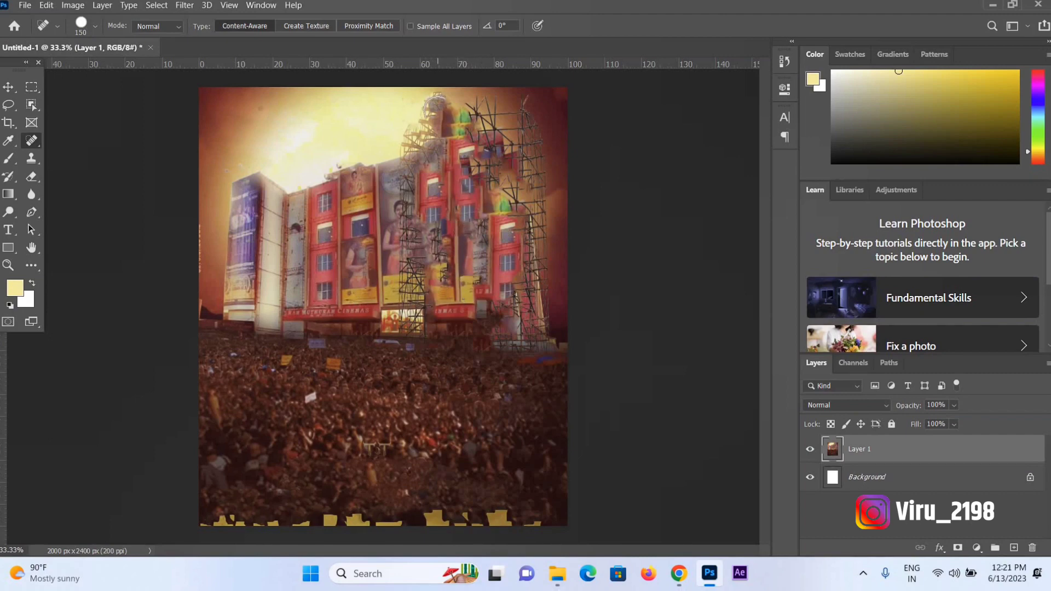
{"action": "left_click_drag", "start_coordinate": [411, 148], "coordinate": [435, 96]}
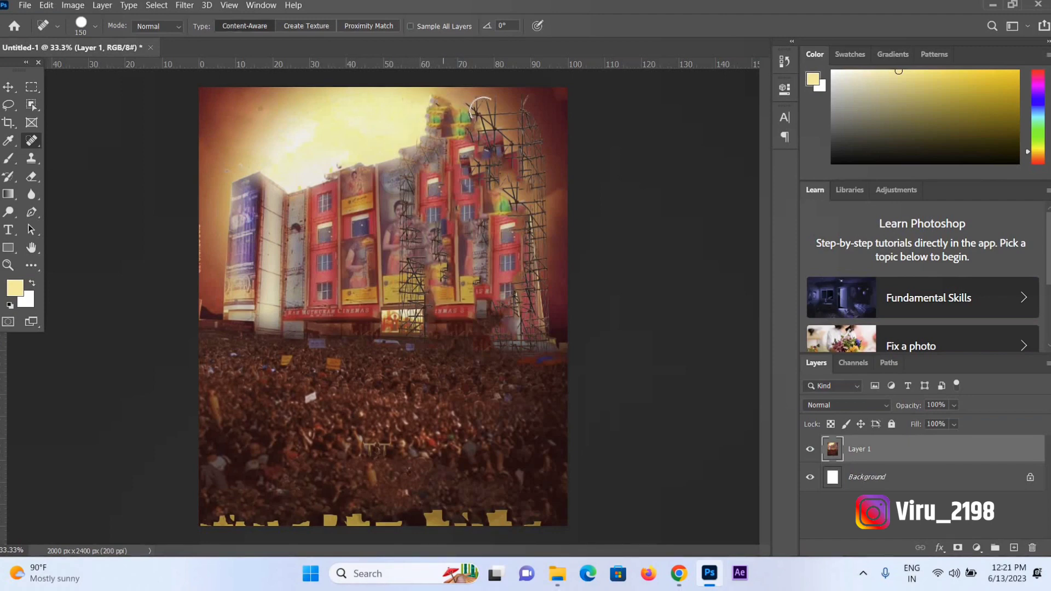
{"action": "left_click", "coordinate": [468, 114]}
- Open the earlier birthday poster PSD and drag its PhotoRoom portrait layer onto Untitled-1
{"action": "key", "text": "alt+f"}
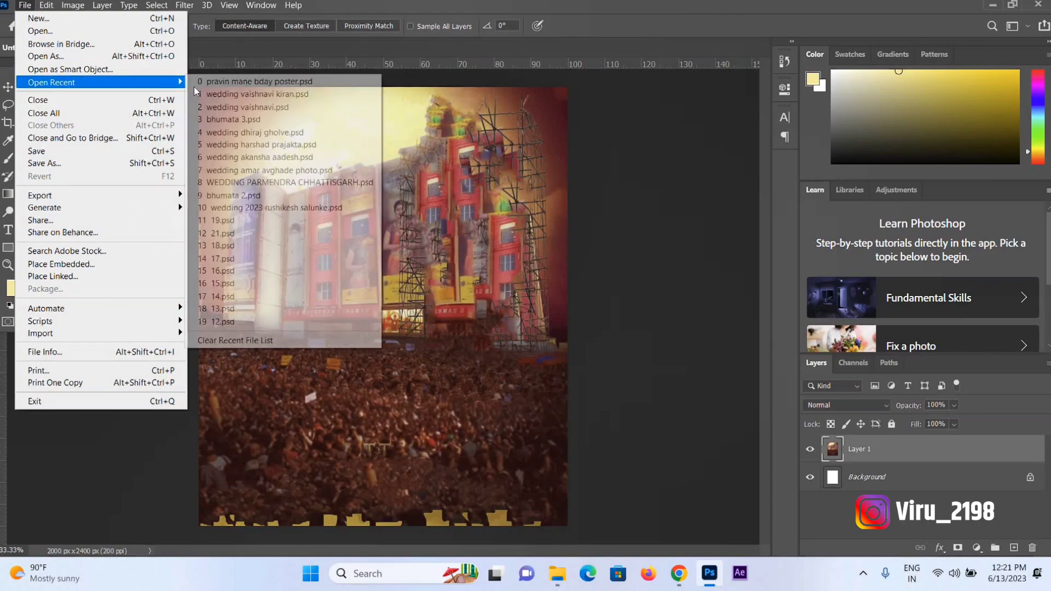
{"action": "left_click", "coordinate": [259, 105]}
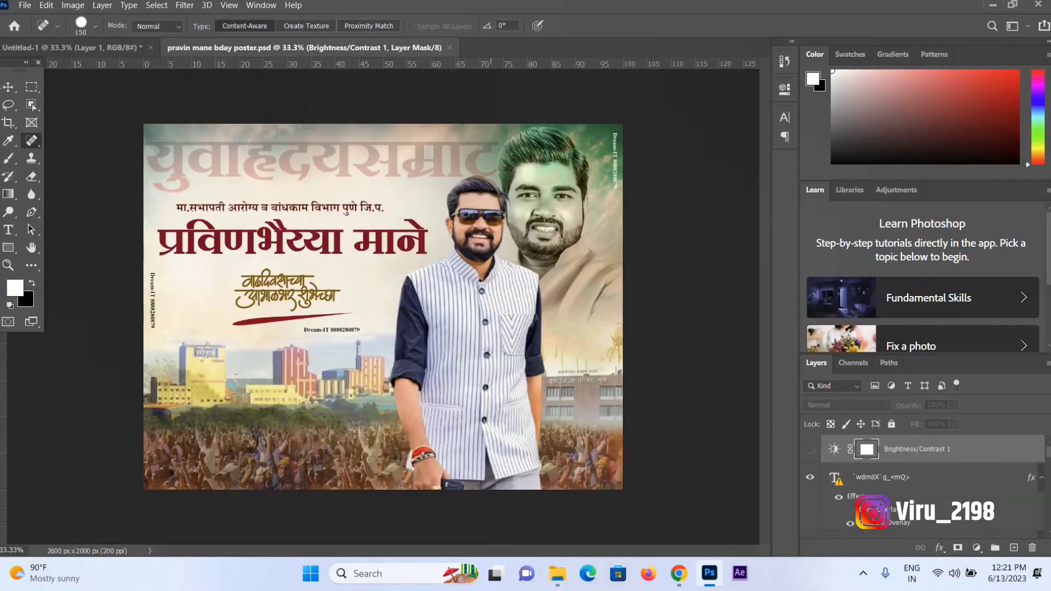
{"action": "key", "text": "v"}
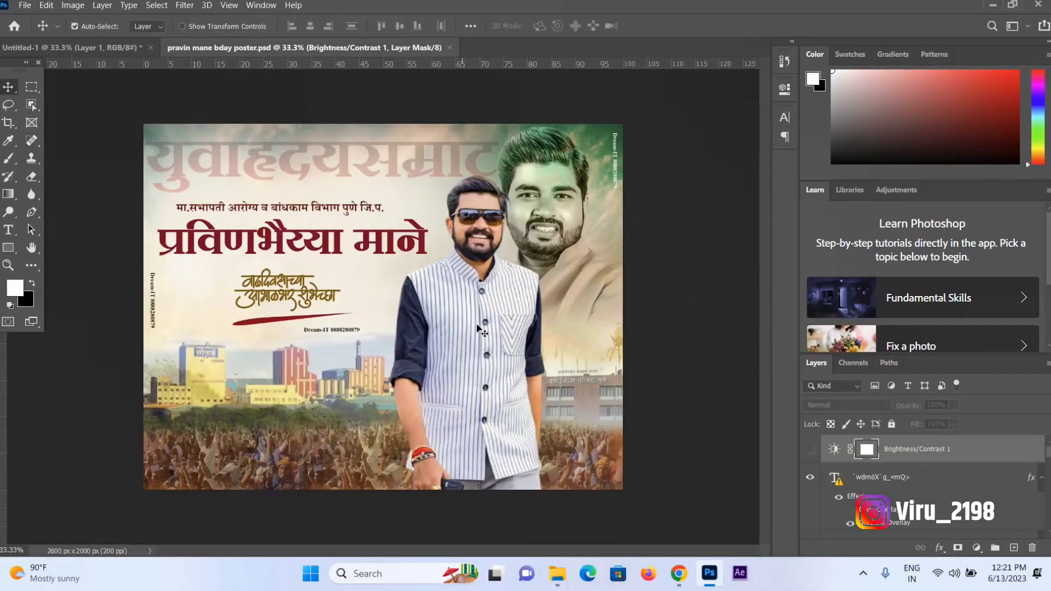
{"action": "key", "text": "ctrl"}
{"action": "left_click", "coordinate": [493, 390], "text": "ctrl"}
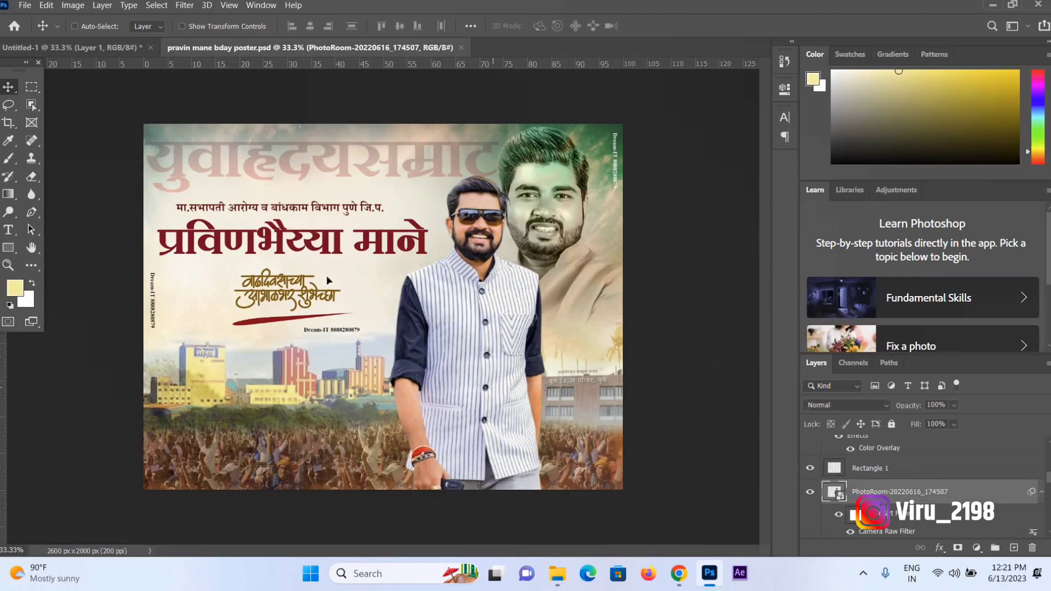
{"action": "mouse_move", "coordinate": [329, 280]}
{"action": "left_mouse_down"}
{"action": "mouse_move", "coordinate": [432, 320]}
{"action": "mouse_move", "coordinate": [434, 331]}
{"action": "left_mouse_up"}
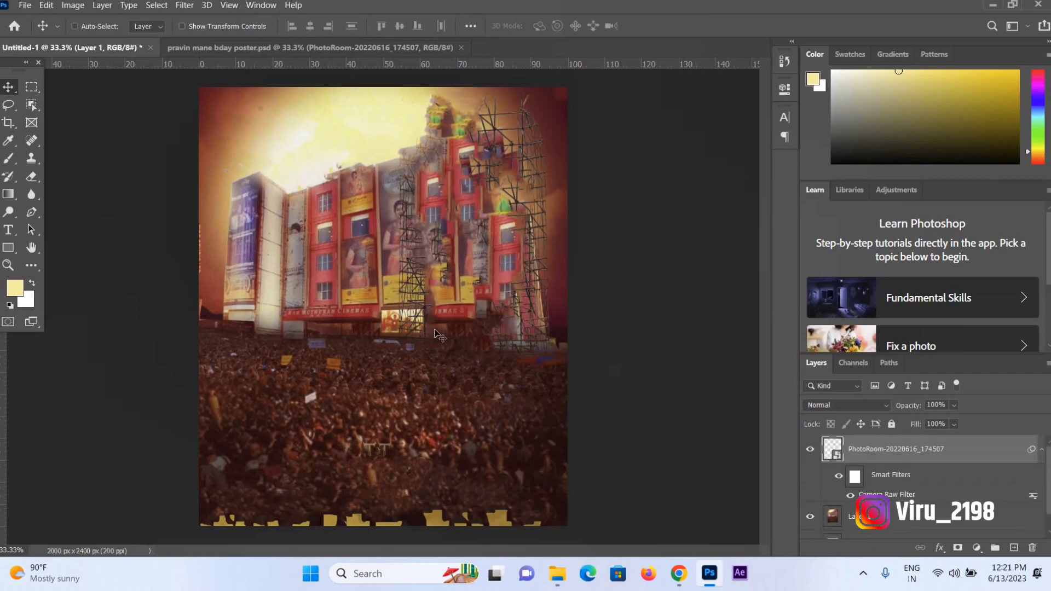
- Move the man's photo up and right, then zoom out to see the whole poster
{"action": "left_click_drag", "start_coordinate": [437, 318], "coordinate": [440, 286]}
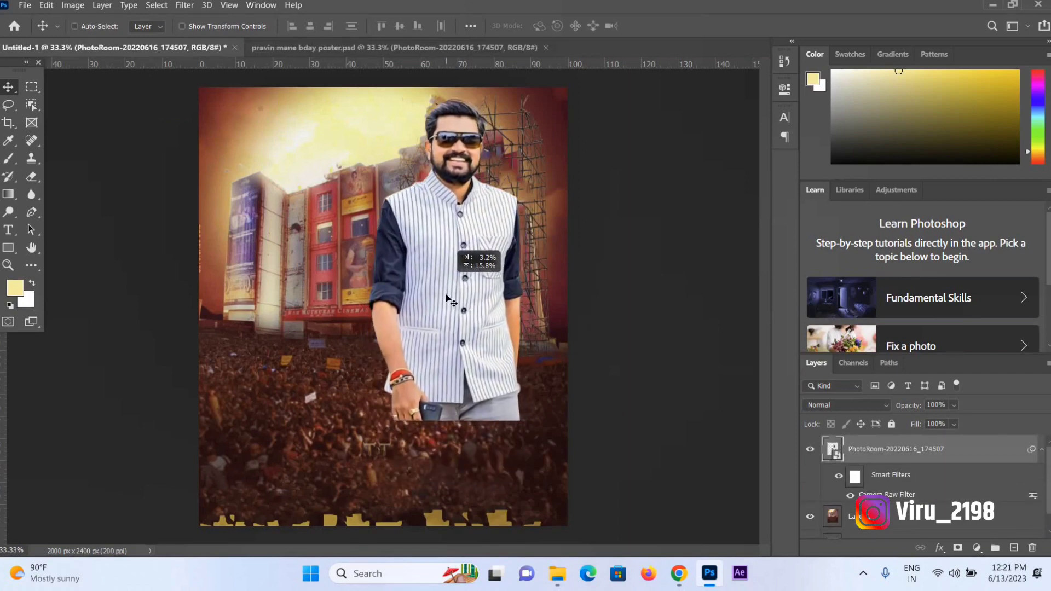
{"action": "key", "text": "ctrl+t"}
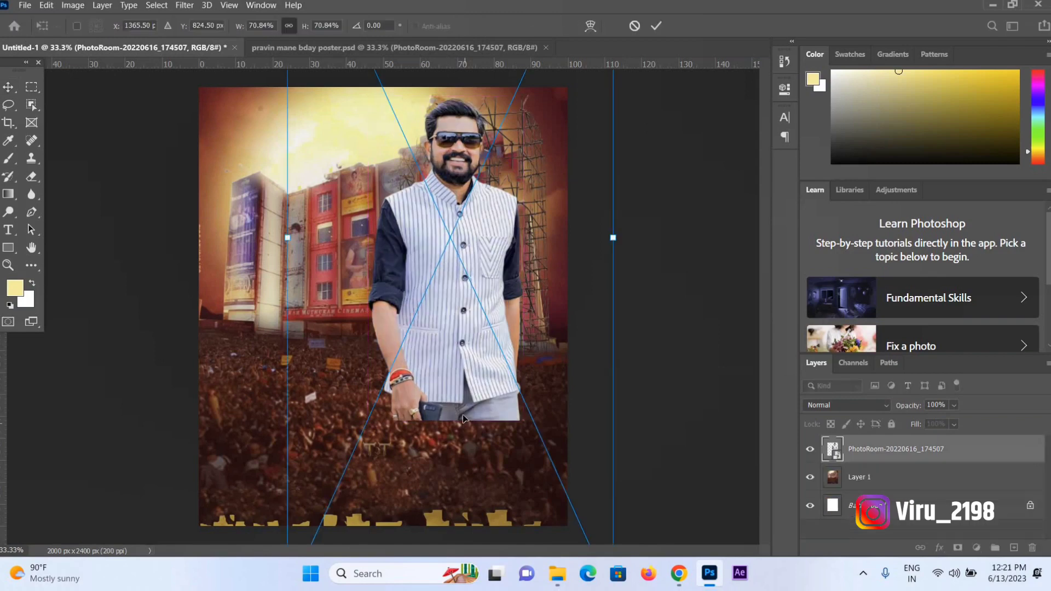
{"action": "key", "text": "Return"}
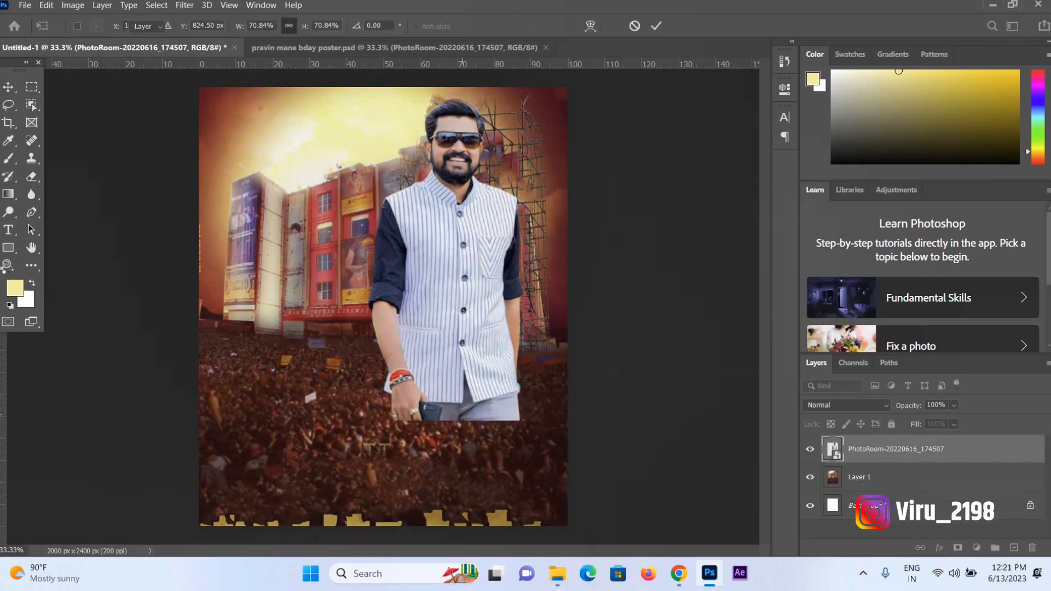
{"action": "left_click", "coordinate": [8, 266]}
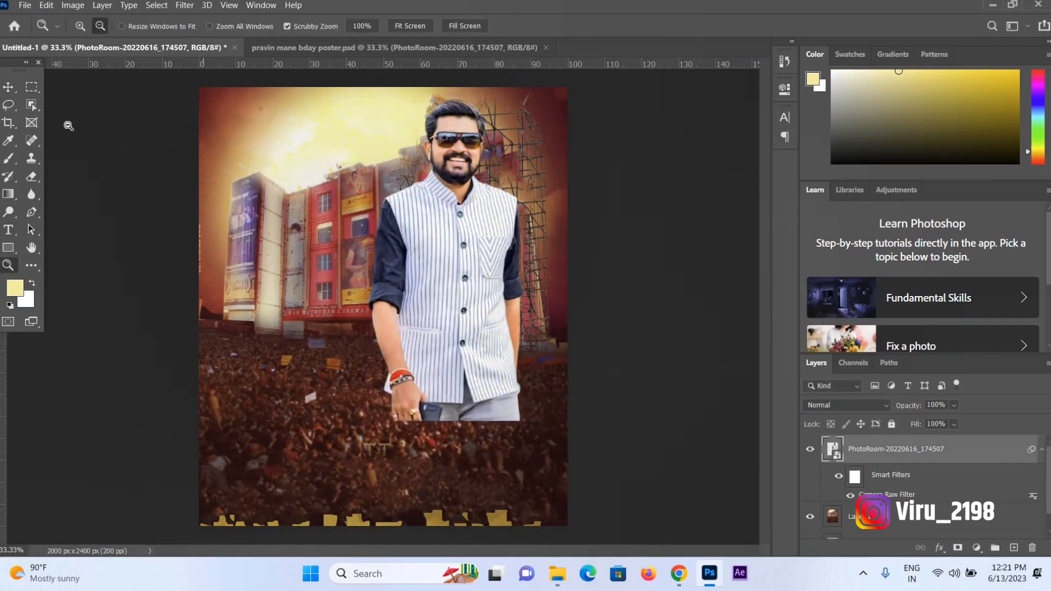
{"action": "key", "text": "ctrl+minus"}
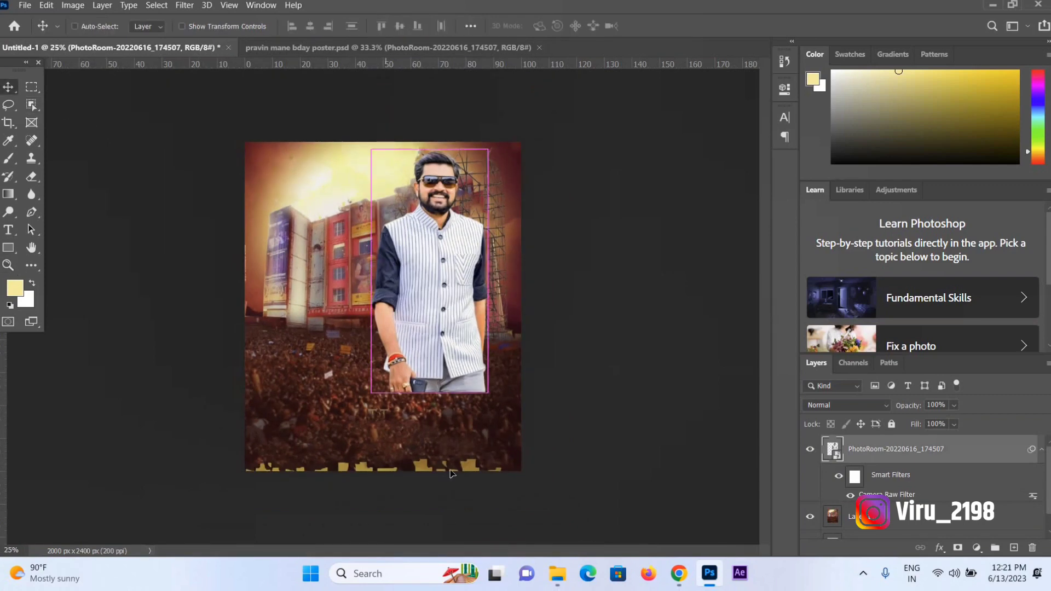
- Scale the man's photo to about 84.66% and position it center-right over the crowd
{"action": "key", "text": "ctrl+t"}
{"action": "left_click_drag", "start_coordinate": [436, 527], "coordinate": [446, 468]}
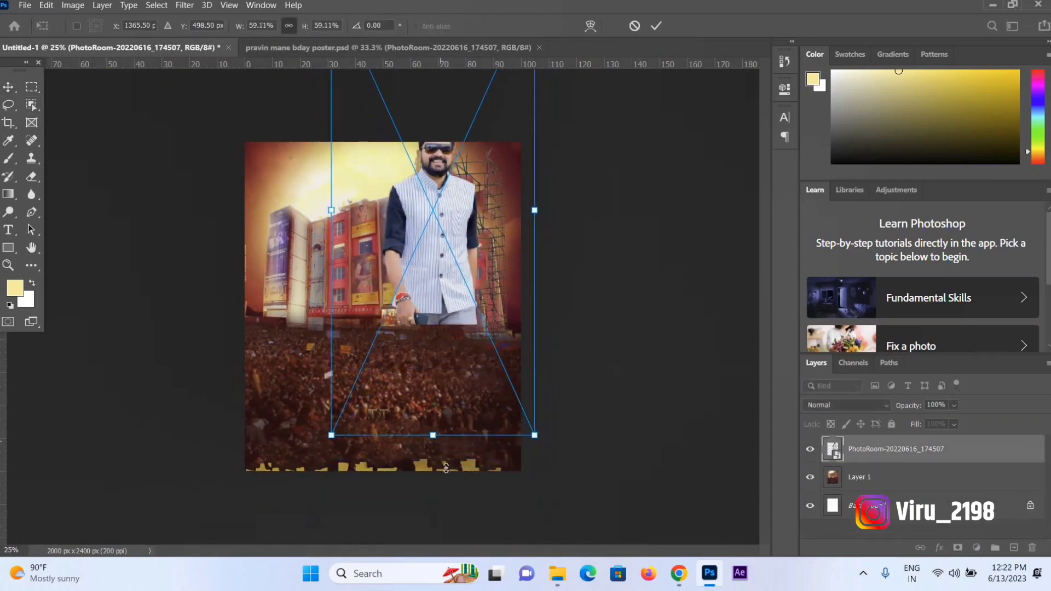
{"action": "left_click_drag", "start_coordinate": [422, 534], "coordinate": [422, 433]}
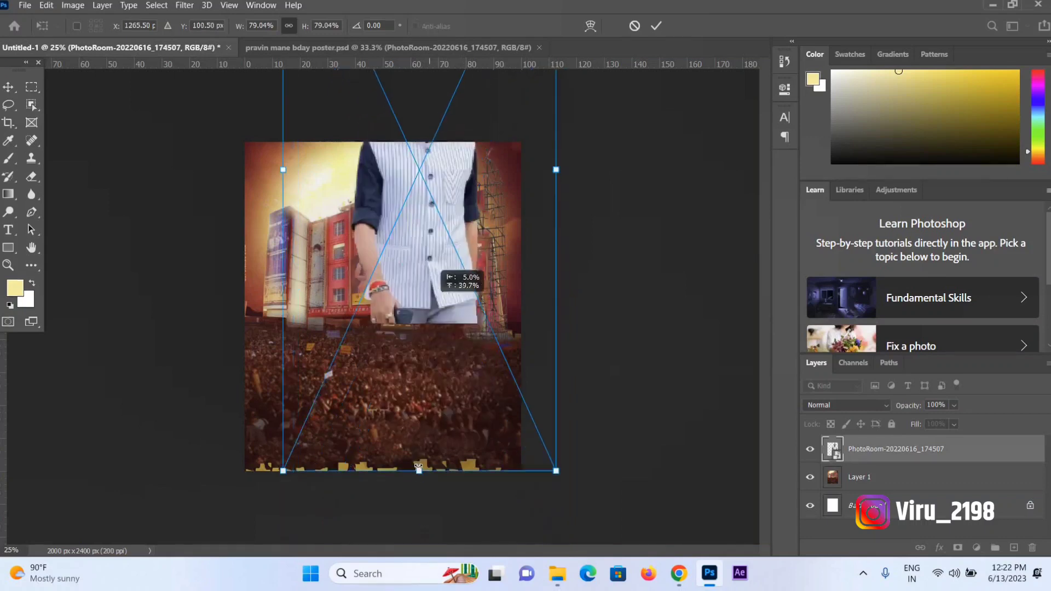
{"action": "left_click_drag", "start_coordinate": [441, 471], "coordinate": [438, 482]}
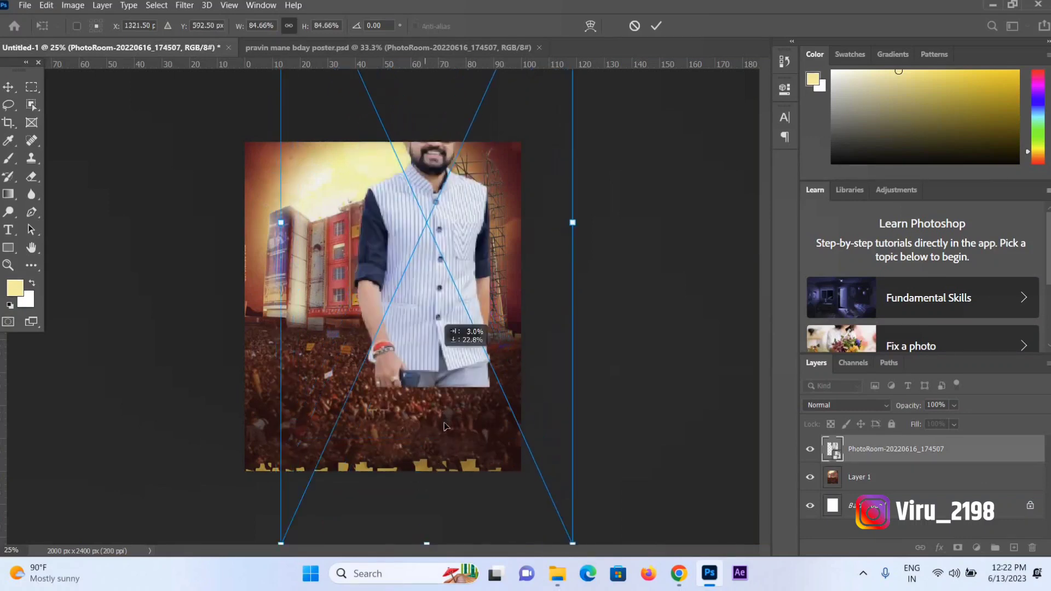
{"action": "mouse_move", "coordinate": [419, 274]}
{"action": "left_mouse_down"}
{"action": "mouse_move", "coordinate": [448, 415]}
{"action": "mouse_move", "coordinate": [440, 401]}
{"action": "left_mouse_up"}
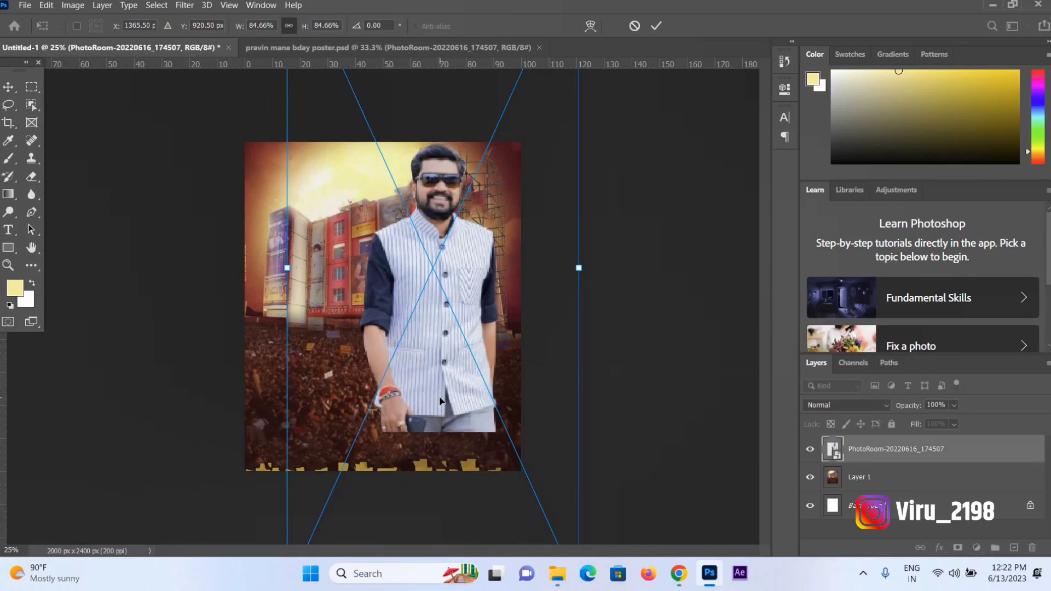
{"action": "key", "text": "ctrl+h"}
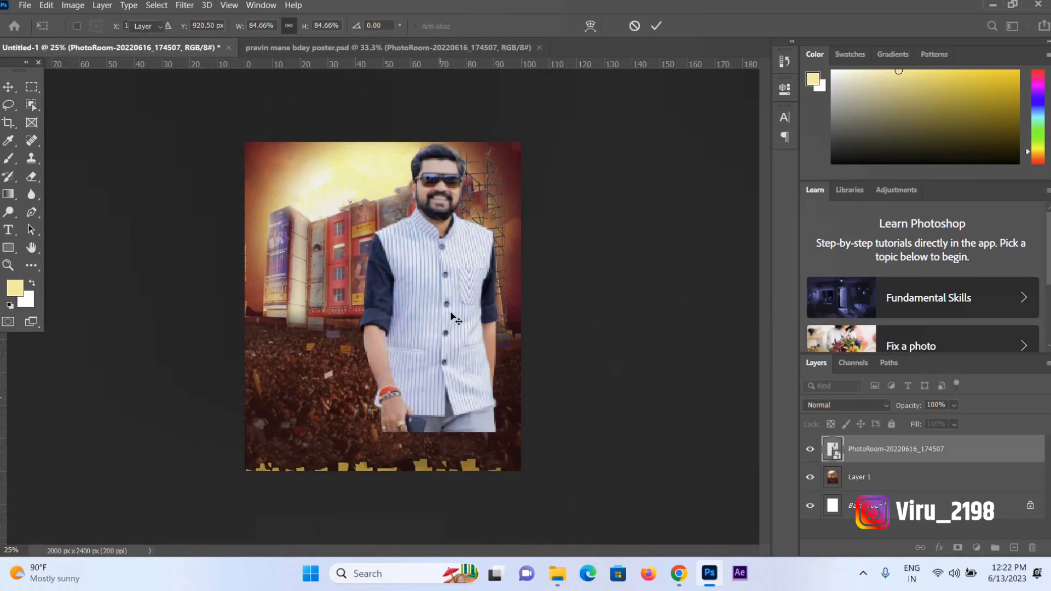
{"action": "key", "text": "Return"}
{"action": "left_click_drag", "start_coordinate": [453, 312], "coordinate": [450, 314]}
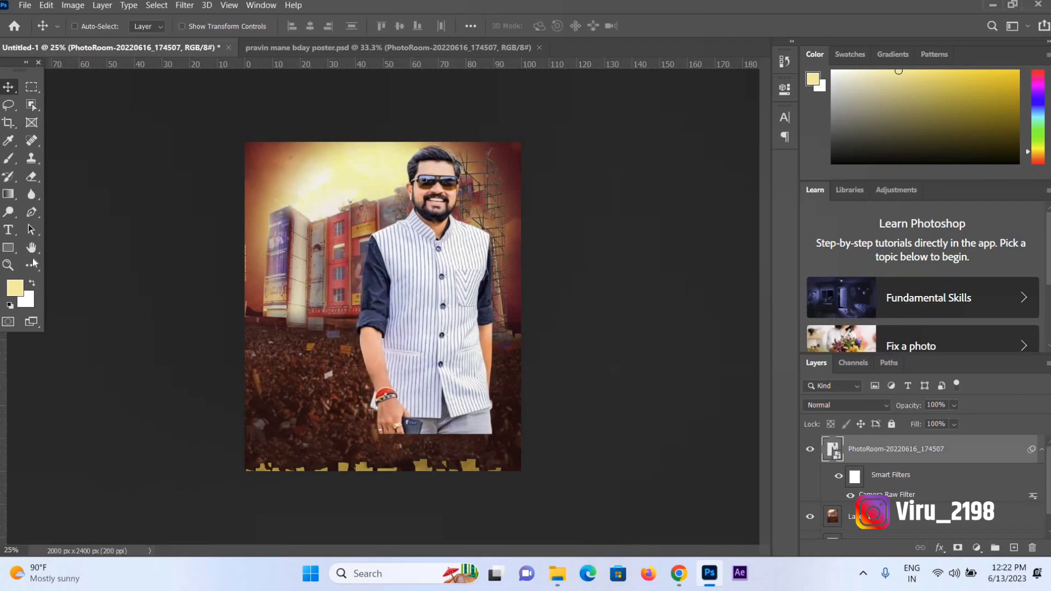
- Zoom to 50% on the man's lower body and rasterize his photo layer
{"action": "left_click", "coordinate": [8, 265]}
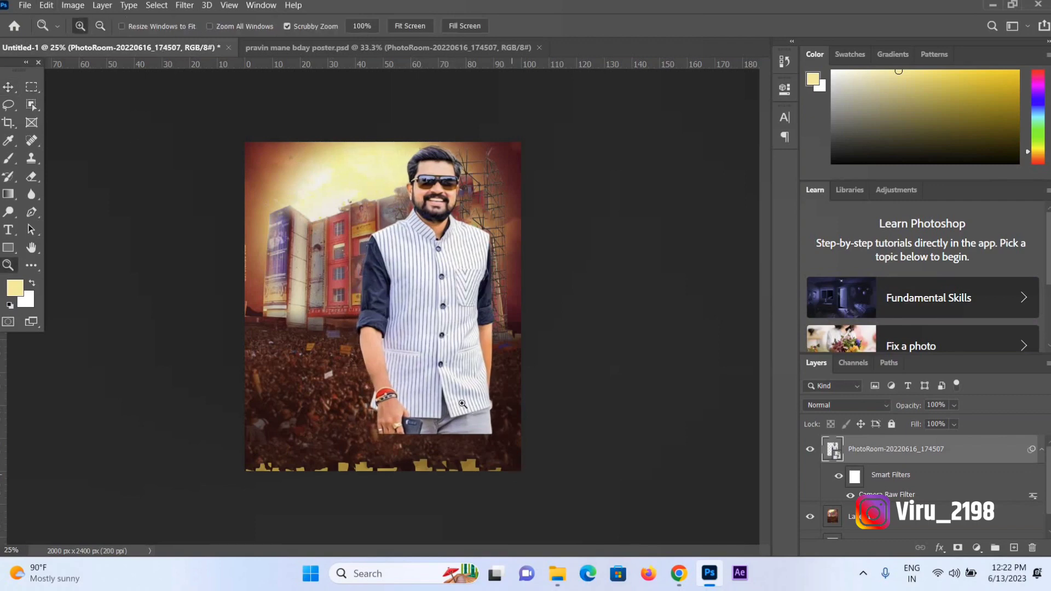
{"action": "left_click", "coordinate": [463, 404]}
{"action": "left_click", "coordinate": [444, 431]}
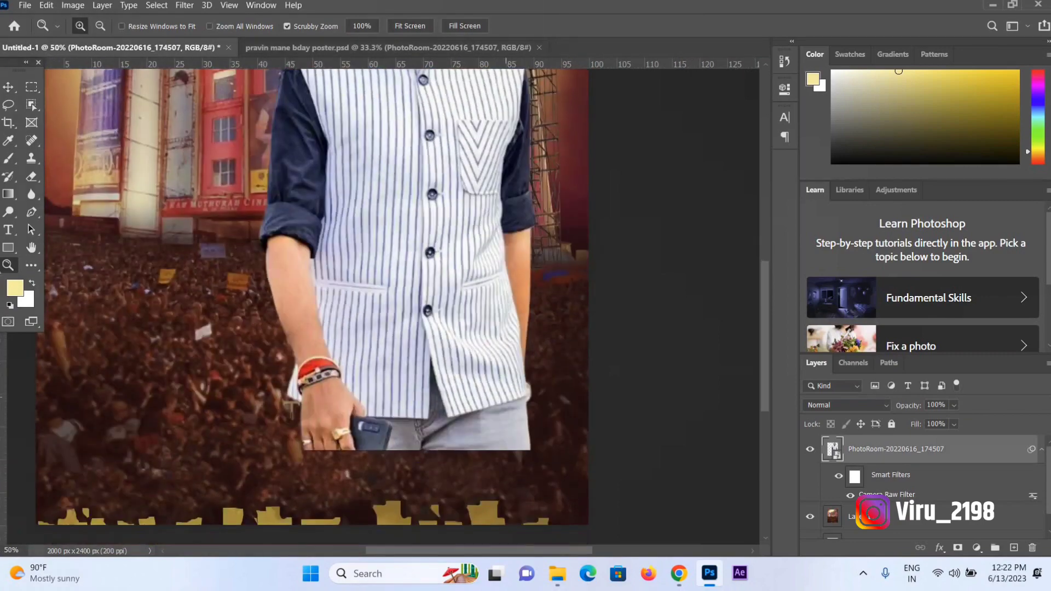
{"action": "left_click", "coordinate": [8, 158]}
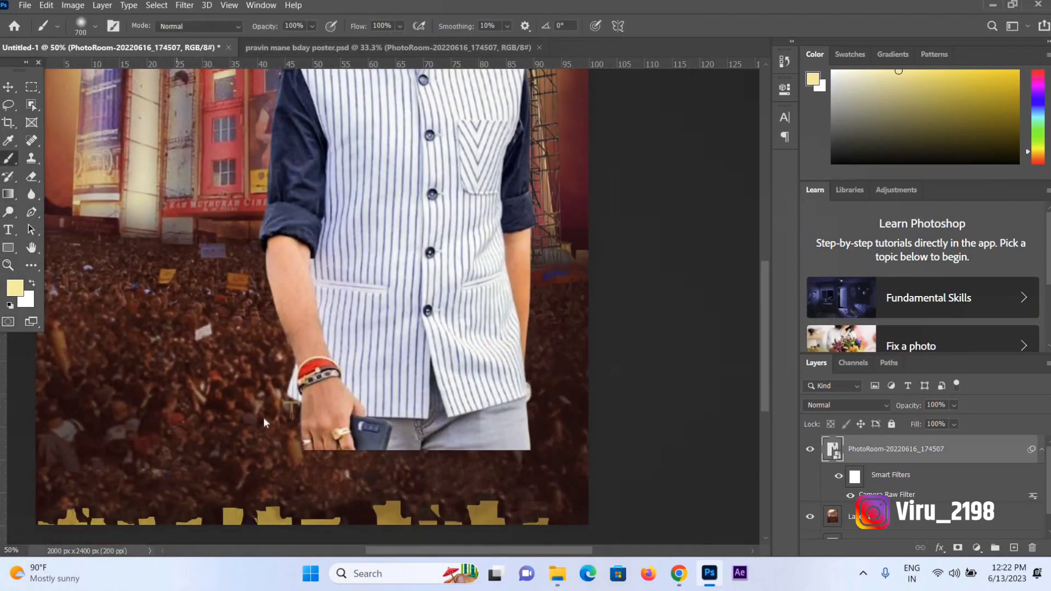
{"action": "left_click", "coordinate": [264, 418]}
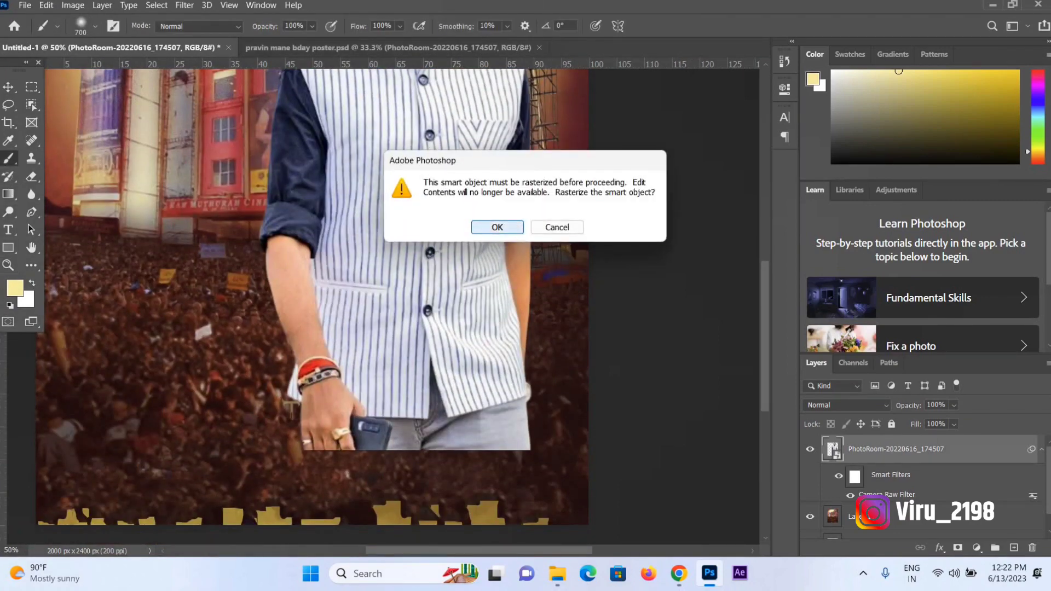
{"action": "left_click", "coordinate": [497, 227]}
- Erase the jeans, phone and hands with a 300 px soft round eraser
{"action": "left_click", "coordinate": [32, 176]}
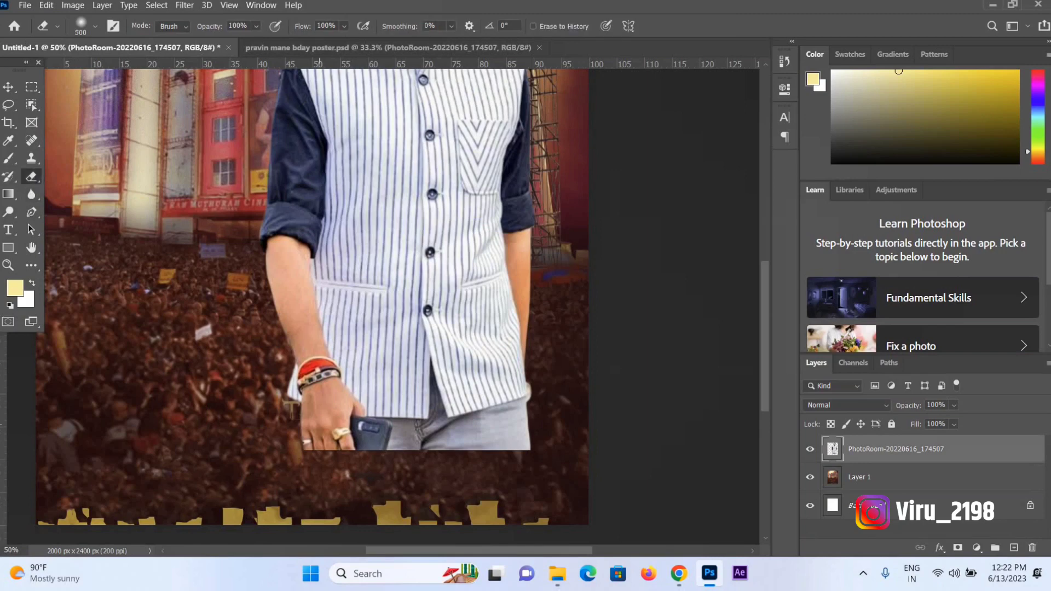
{"action": "left_click", "coordinate": [96, 26]}
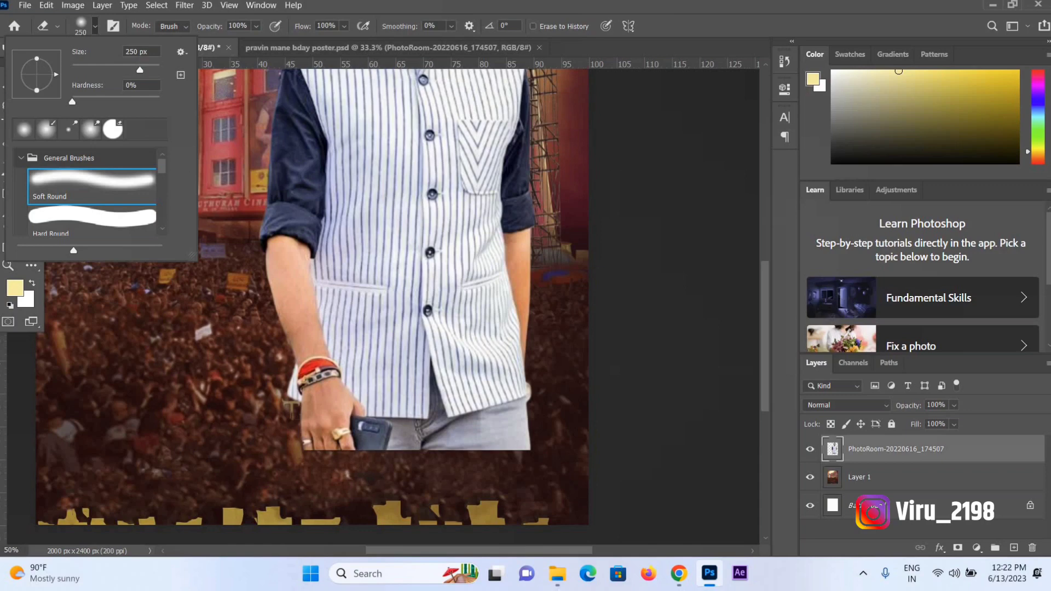
{"action": "key", "text": "Escape"}
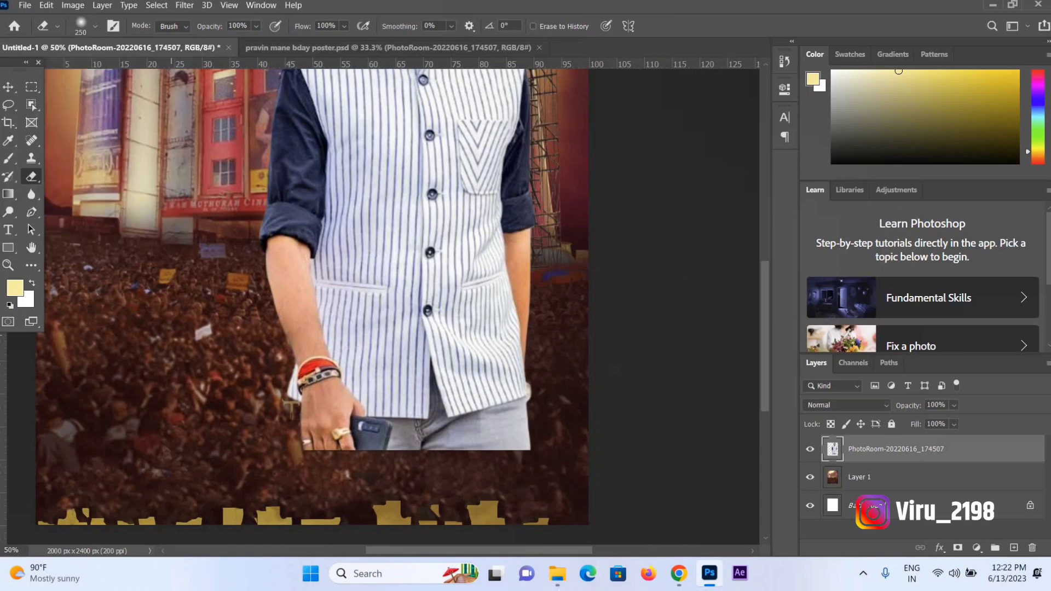
{"action": "key", "text": "bracketright"}
{"action": "mouse_move", "coordinate": [306, 427]}
{"action": "left_mouse_down"}
{"action": "mouse_move", "coordinate": [520, 416]}
{"action": "mouse_move", "coordinate": [350, 413]}
{"action": "mouse_move", "coordinate": [361, 403]}
{"action": "left_mouse_up"}
{"action": "left_click_drag", "start_coordinate": [296, 403], "coordinate": [520, 403]}
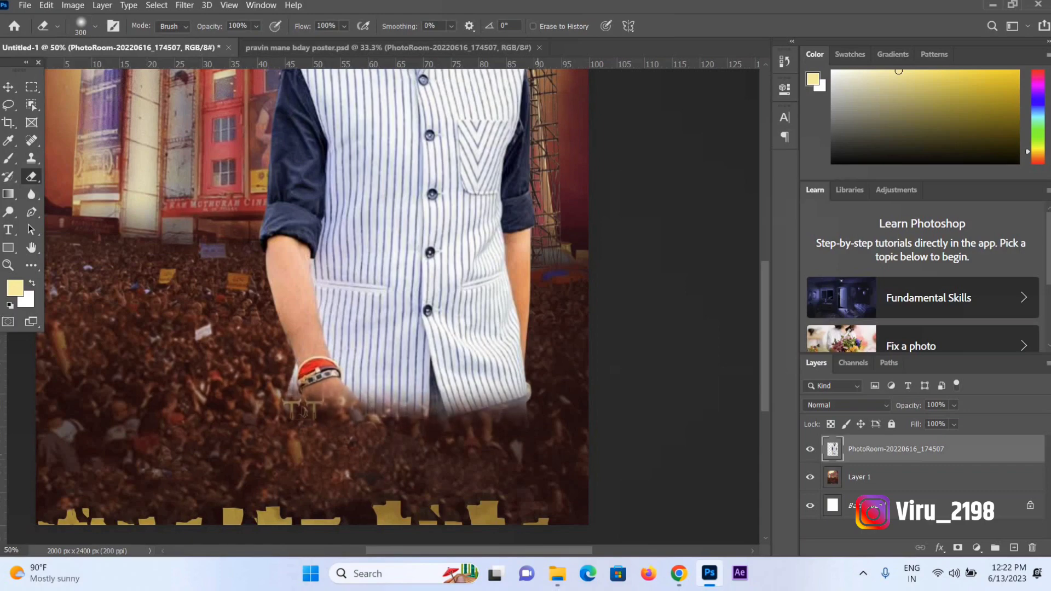
{"action": "scroll", "coordinate": [312, 307], "scroll_direction": "up", "scroll_amount": 2}
{"action": "scroll", "coordinate": [312, 307], "scroll_direction": "up", "scroll_amount": 2}
{"action": "scroll", "coordinate": [312, 306], "scroll_direction": "up", "scroll_amount": 2}
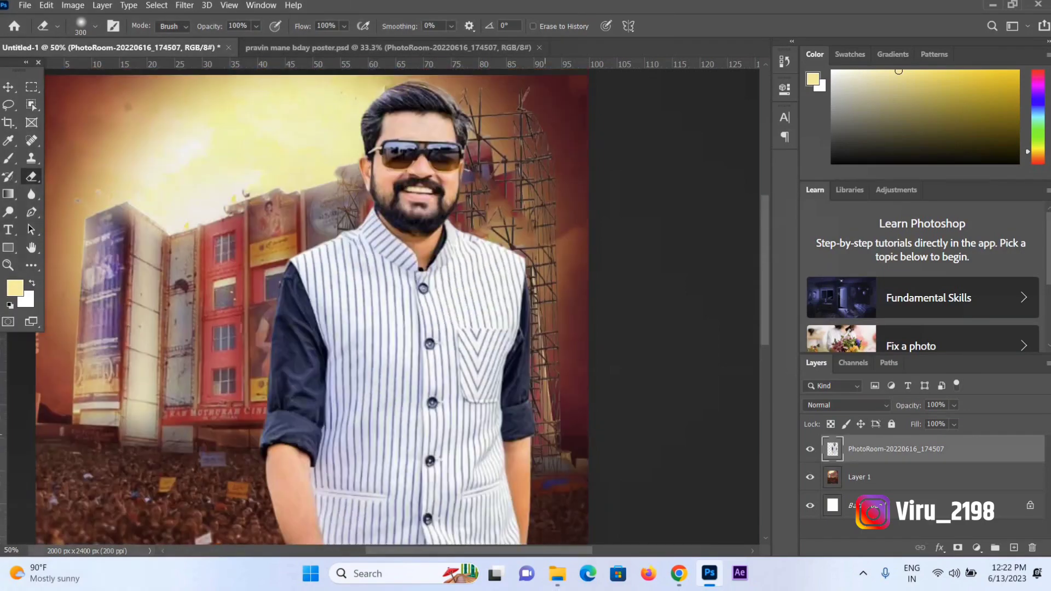
{"action": "scroll", "coordinate": [312, 306], "scroll_direction": "up", "scroll_amount": 2}
- Nudge the man's photo slightly up and left, then zoom out to the full poster
{"action": "key", "text": "v"}
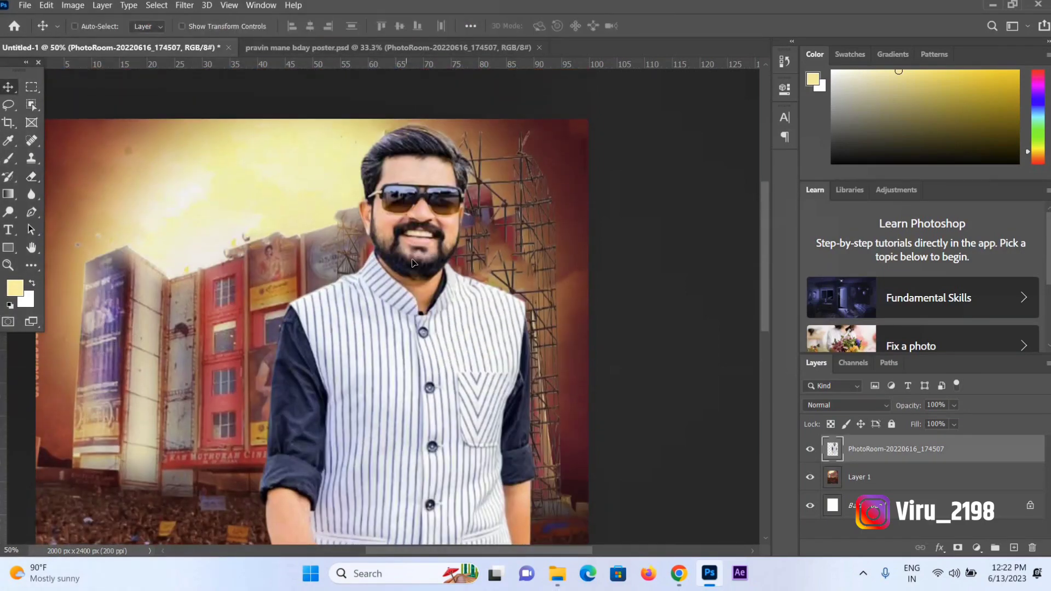
{"action": "scroll", "coordinate": [412, 245], "scroll_direction": "down", "scroll_amount": 1}
{"action": "mouse_move", "coordinate": [408, 248]}
{"action": "left_mouse_down"}
{"action": "mouse_move", "coordinate": [402, 256]}
{"action": "mouse_move", "coordinate": [406, 246]}
{"action": "left_mouse_up"}
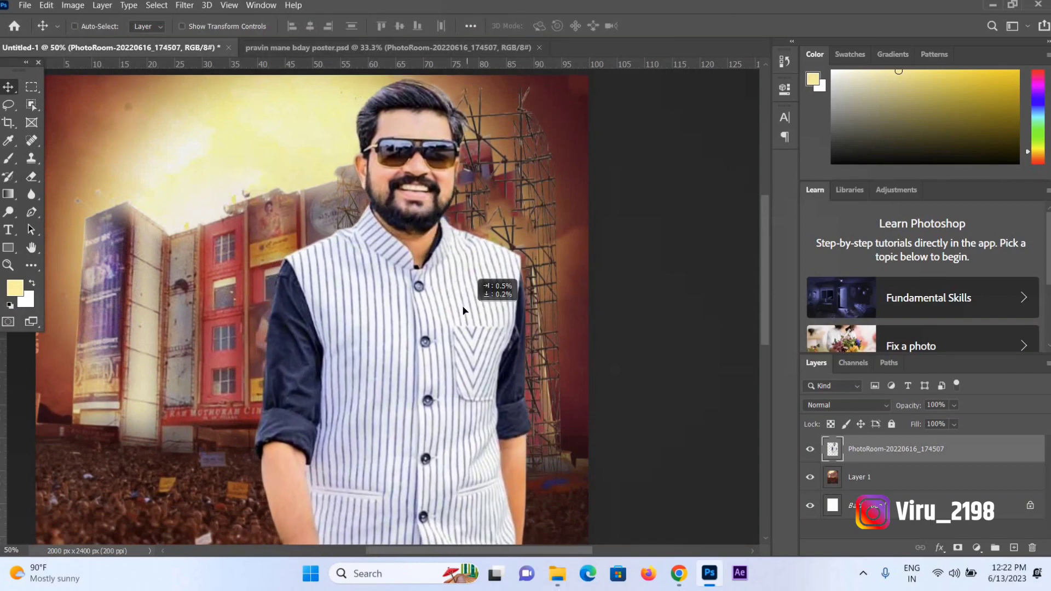
{"action": "left_click_drag", "start_coordinate": [468, 316], "coordinate": [464, 312]}
{"action": "left_click", "coordinate": [10, 266]}
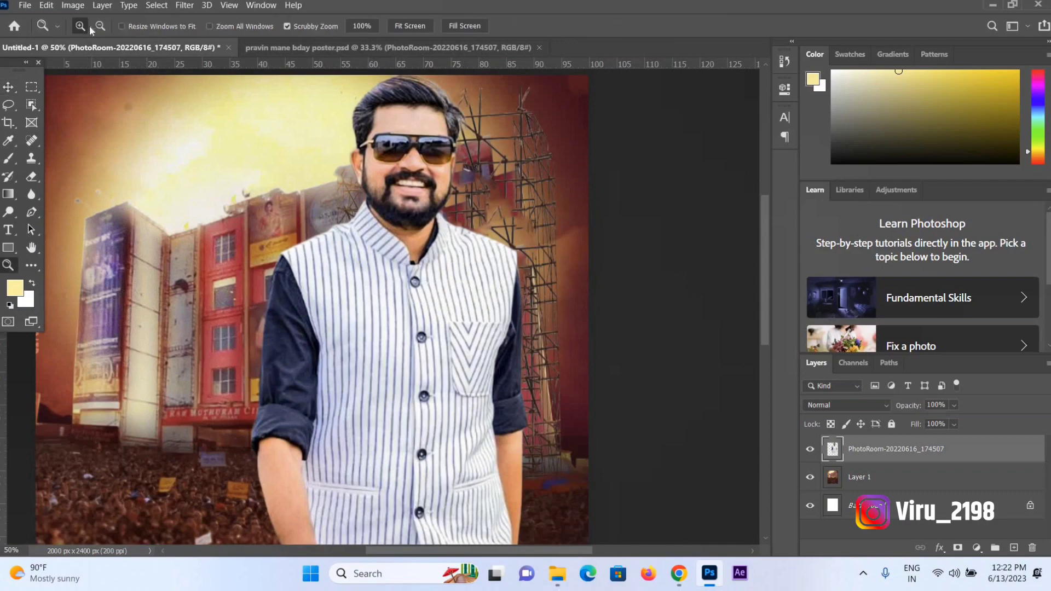
{"action": "left_click", "coordinate": [274, 219], "text": "alt"}
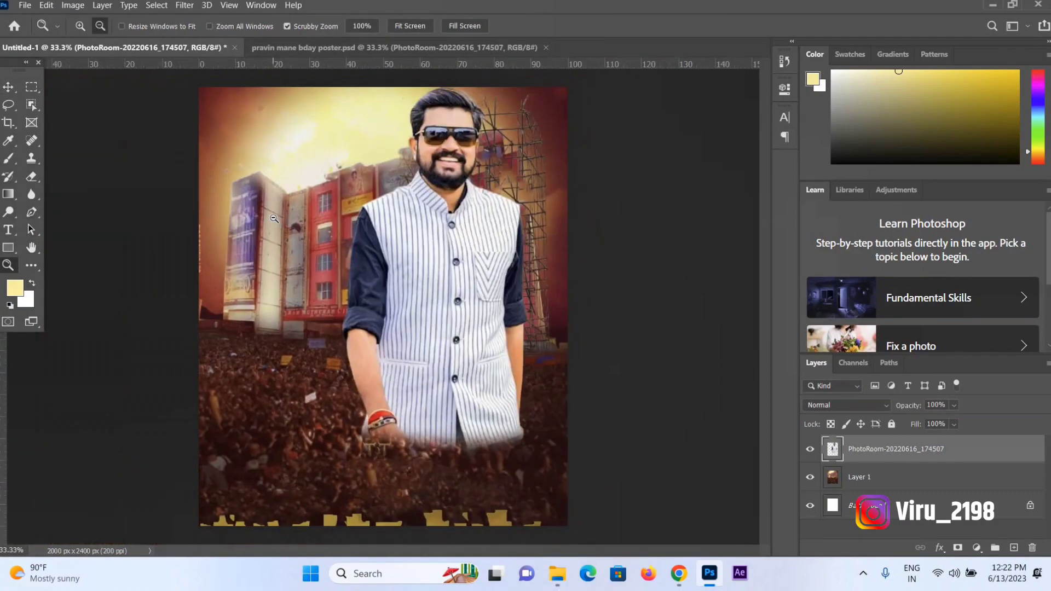
- Nudge the cutout right, then apply a Camera Raw Filter with Texture +21 and Clarity +15
{"action": "key", "text": "v"}
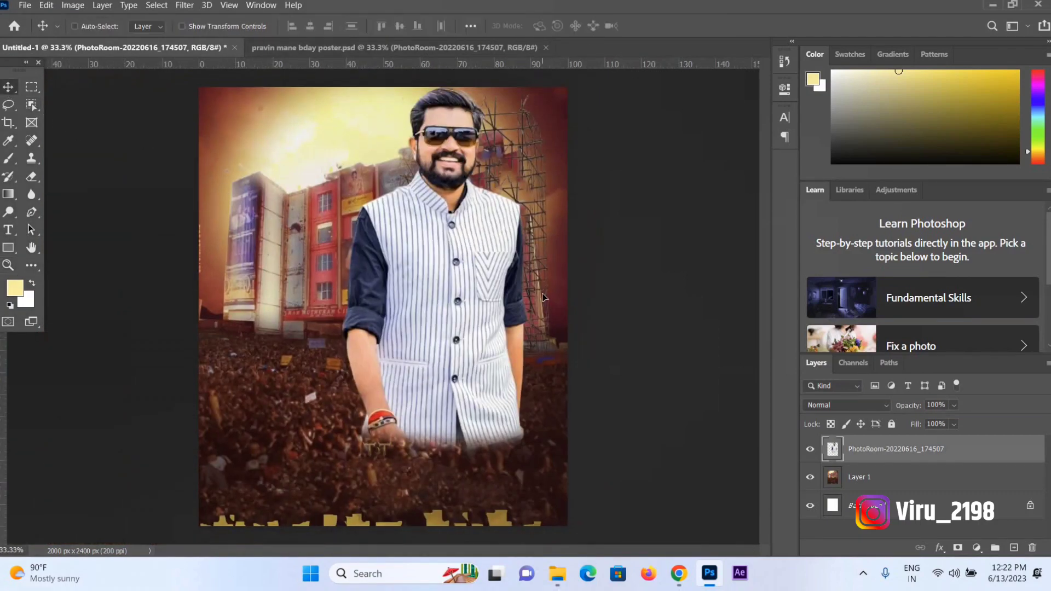
{"action": "left_click_drag", "start_coordinate": [544, 298], "coordinate": [547, 304]}
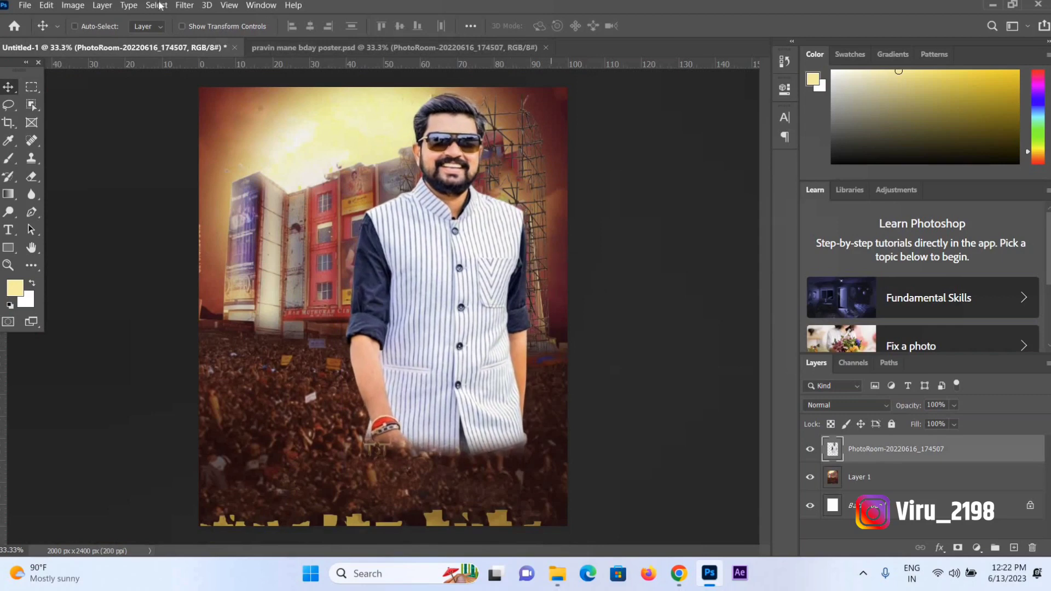
{"action": "left_click", "coordinate": [185, 7]}
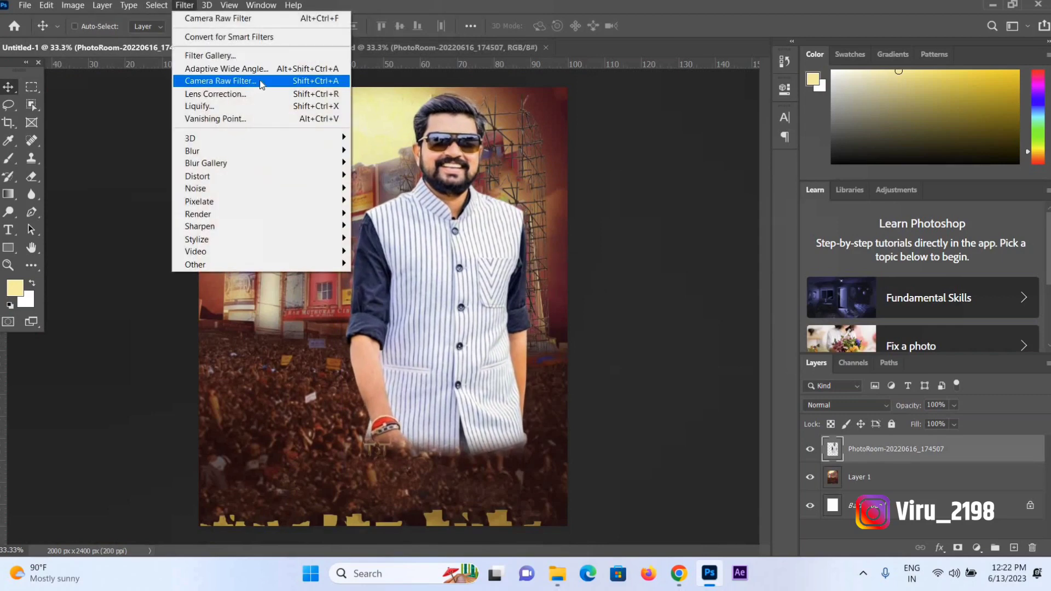
{"action": "left_click", "coordinate": [241, 81]}
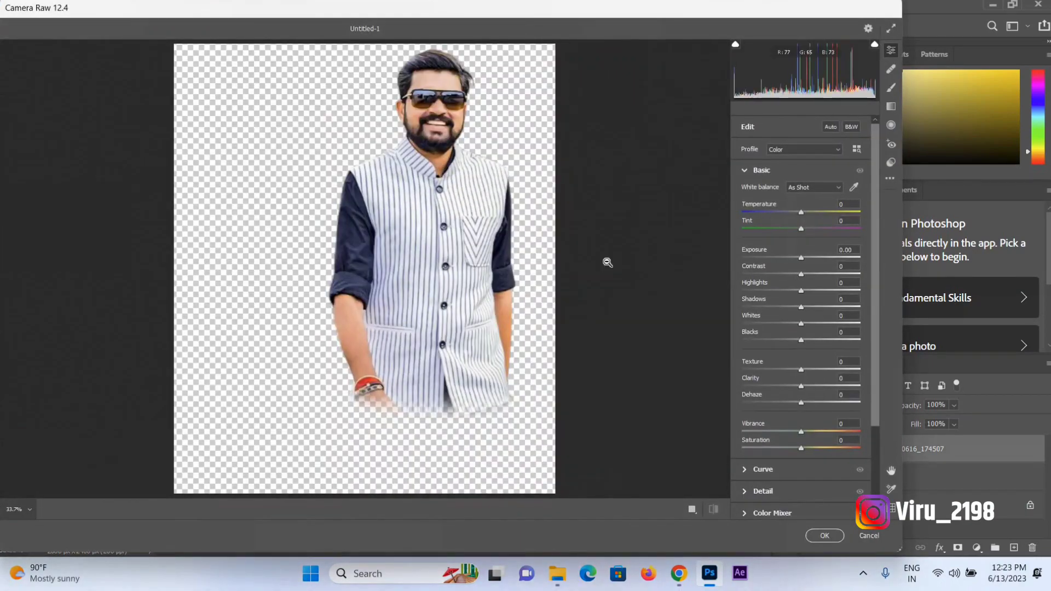
{"action": "left_click", "coordinate": [606, 260]}
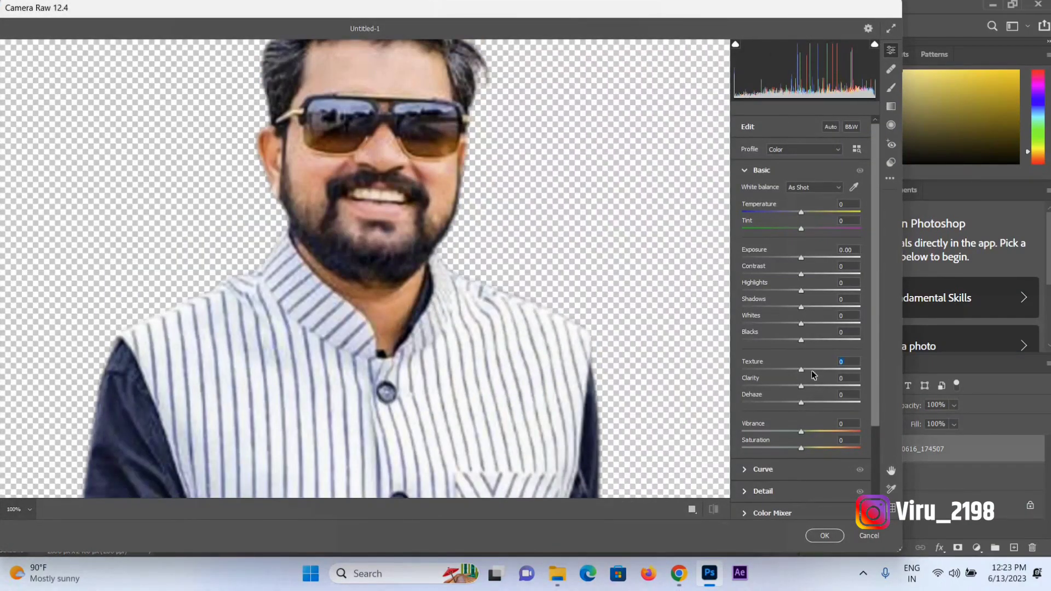
{"action": "left_click", "coordinate": [811, 370]}
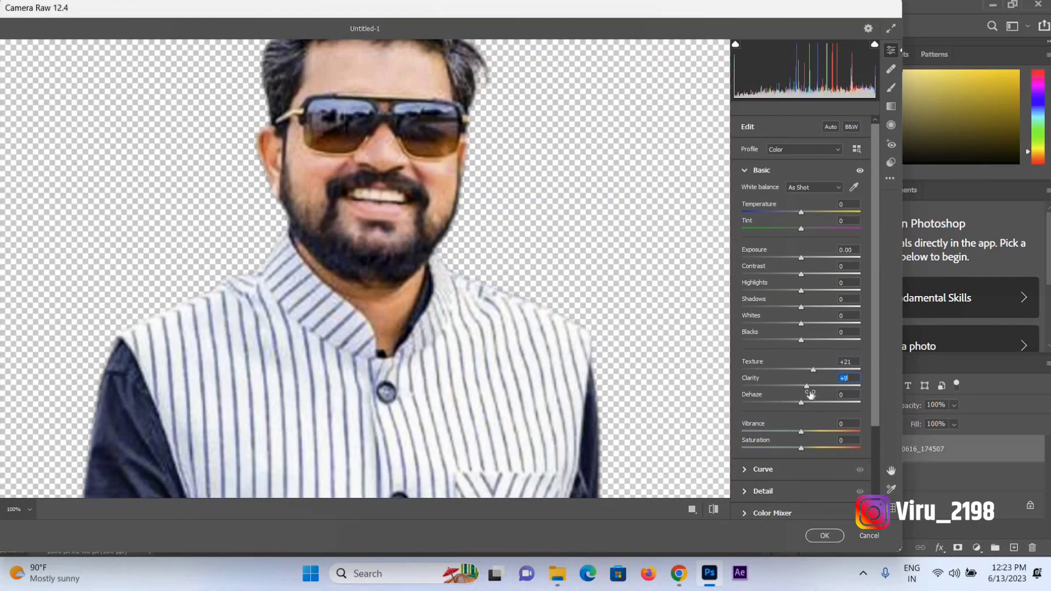
{"action": "left_click", "coordinate": [809, 388]}
{"action": "left_click", "coordinate": [823, 536]}
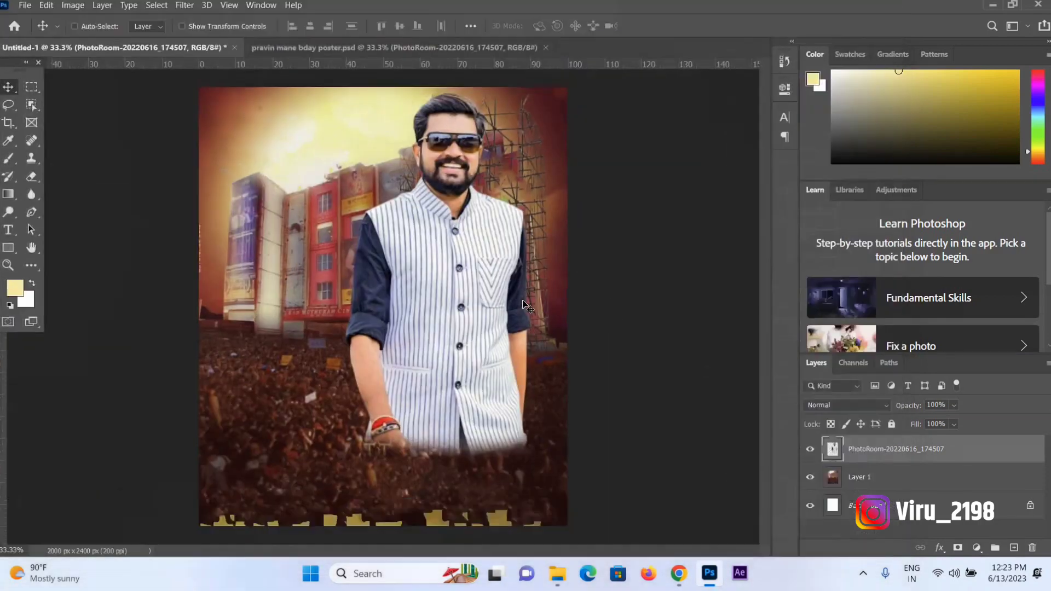
- Select the PhotoRoom person layer and scale the person up slightly
{"action": "left_click", "coordinate": [476, 306]}
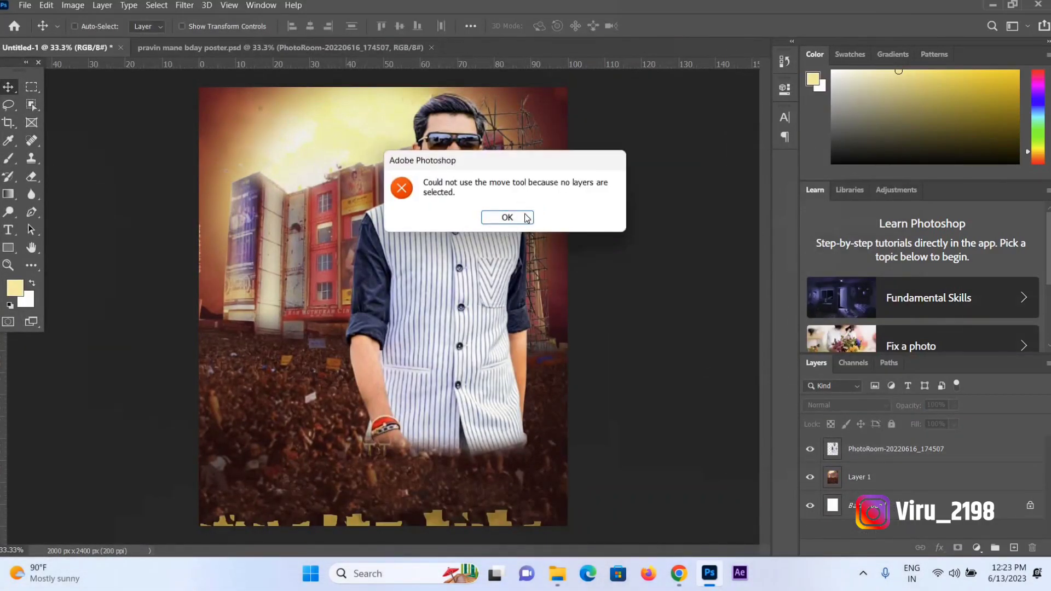
{"action": "key", "text": "Return"}
{"action": "left_click", "coordinate": [904, 451]}
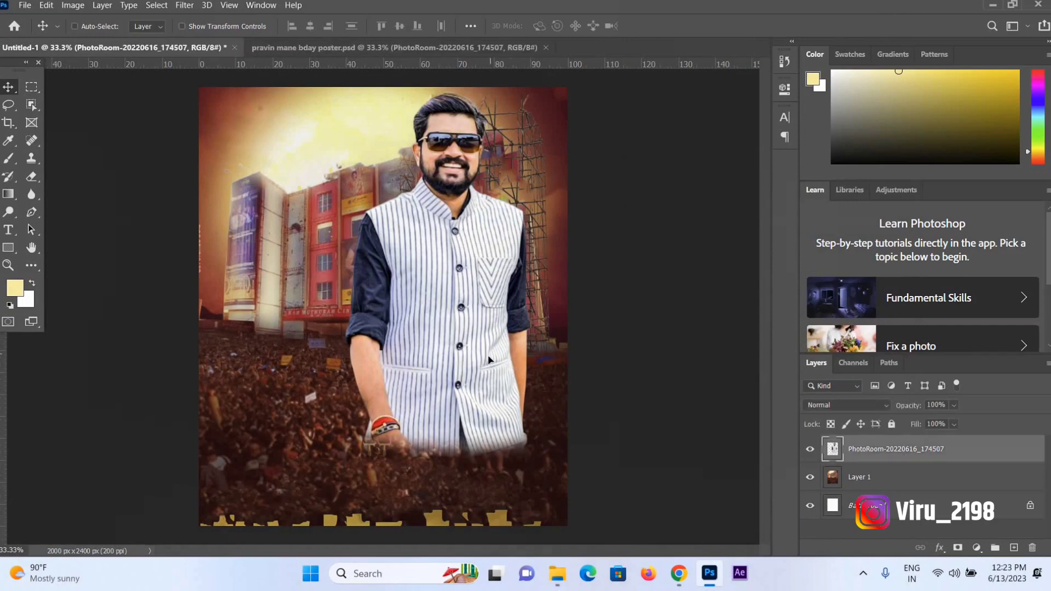
{"action": "left_click_drag", "start_coordinate": [489, 359], "coordinate": [475, 355]}
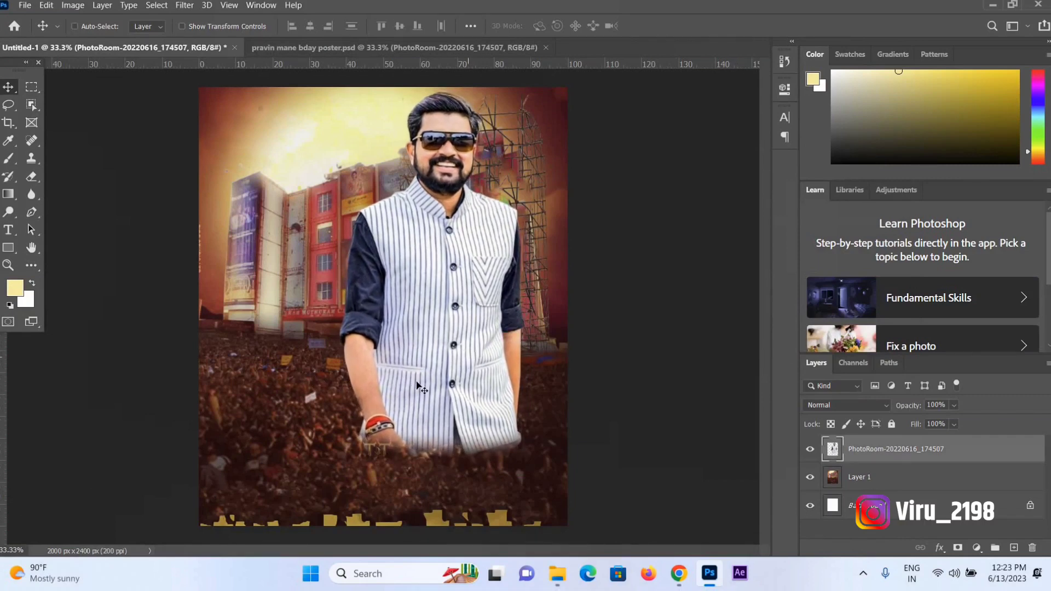
- Spot-heal the phone remnant beside his hand on Layer 1, undoing the bottom-strip healing
{"action": "left_click", "coordinate": [247, 385], "text": "ctrl"}
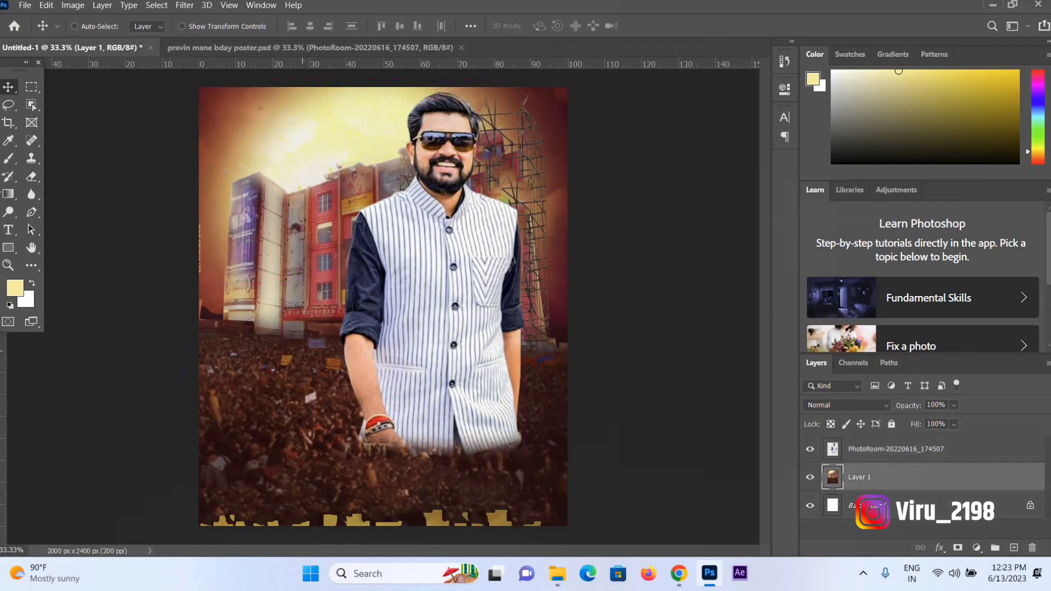
{"action": "left_click", "coordinate": [31, 140]}
{"action": "left_click", "coordinate": [372, 448]}
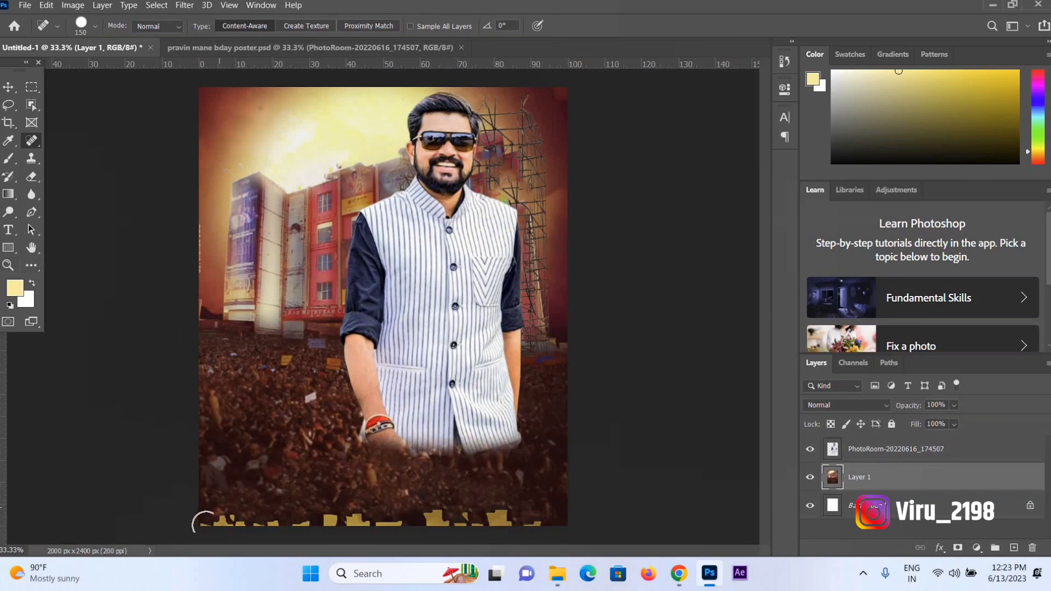
{"action": "left_click_drag", "start_coordinate": [211, 515], "coordinate": [546, 525]}
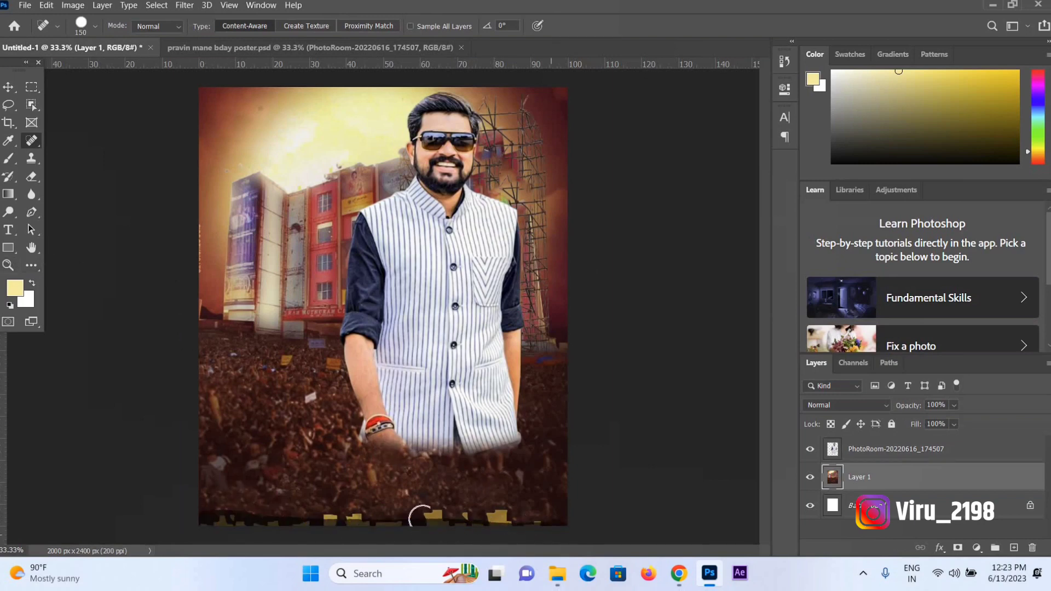
{"action": "left_click_drag", "start_coordinate": [546, 526], "coordinate": [206, 523]}
{"action": "key", "text": "ctrl+z"}
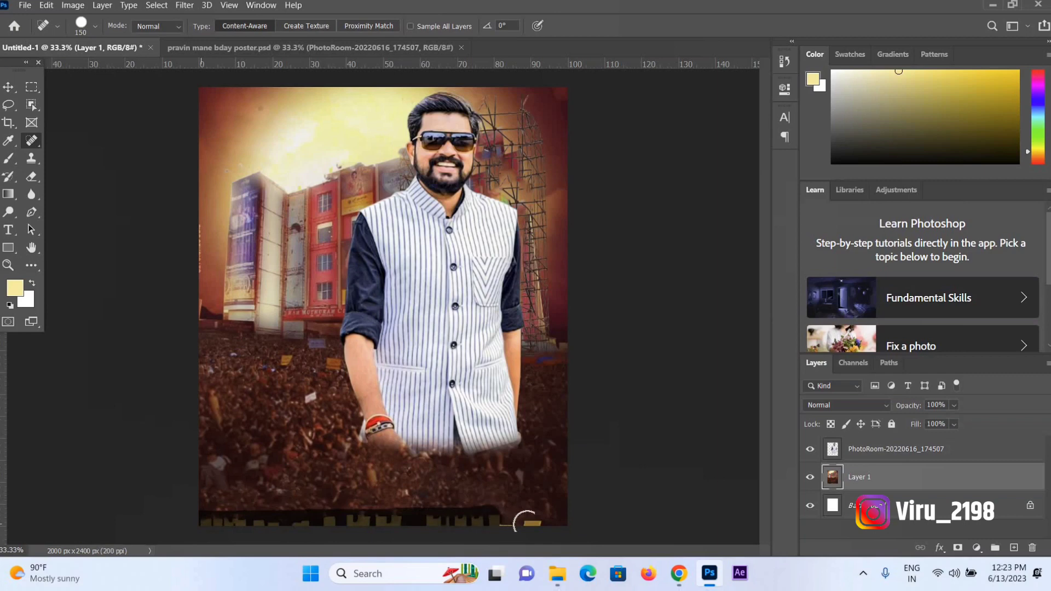
{"action": "key", "text": "ctrl+z"}
{"action": "left_click", "coordinate": [11, 87]}
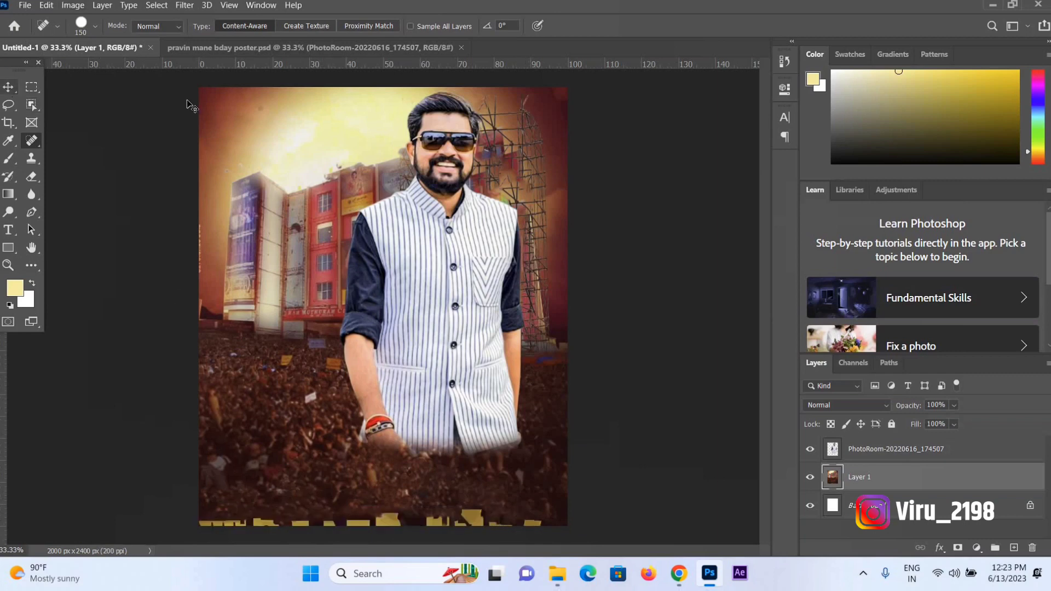
{"action": "left_click", "coordinate": [215, 46]}
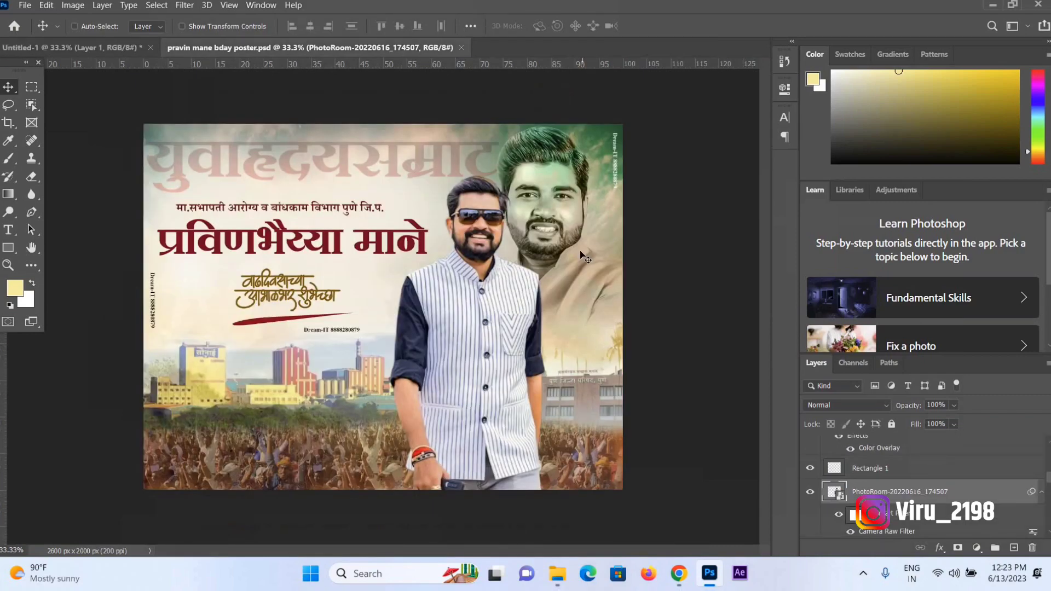
{"action": "left_click_drag", "start_coordinate": [583, 257], "coordinate": [93, 49]}
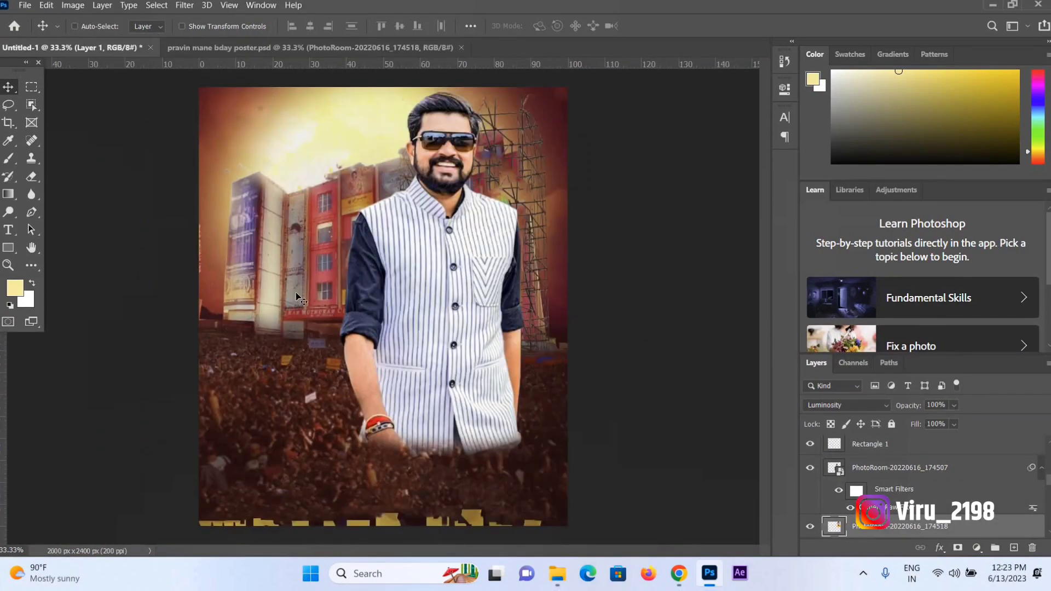
{"action": "mouse_move", "coordinate": [93, 49]}
{"action": "left_mouse_down"}
{"action": "mouse_move", "coordinate": [301, 262]}
{"action": "mouse_move", "coordinate": [303, 220]}
{"action": "left_mouse_up"}
- Distort the portrait's corners inward to skew it onto the left-side building
{"action": "key", "text": "ctrl+t"}
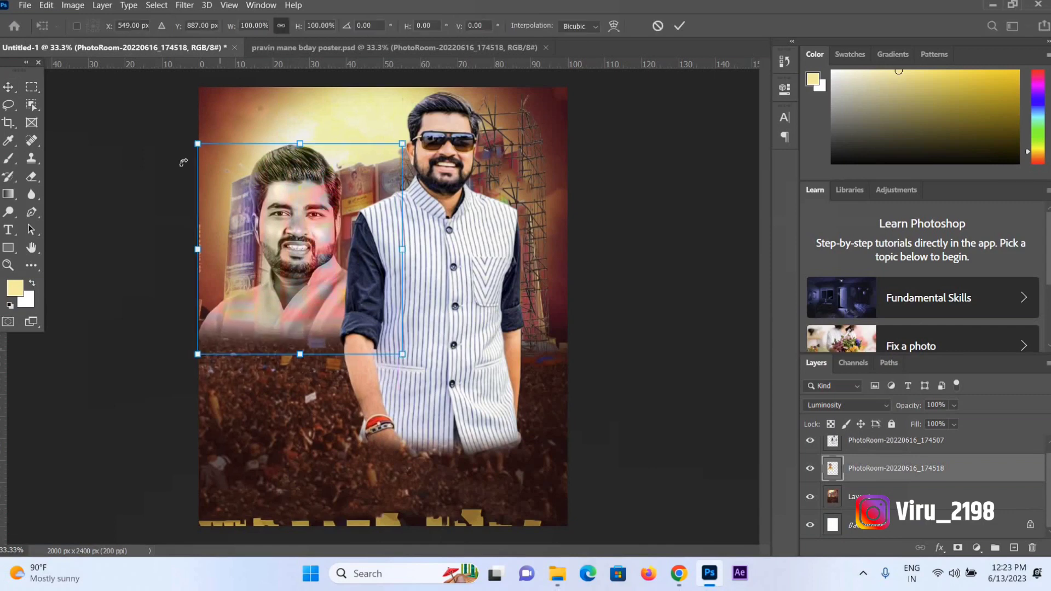
{"action": "left_click_drag", "start_coordinate": [198, 144], "coordinate": [211, 150]}
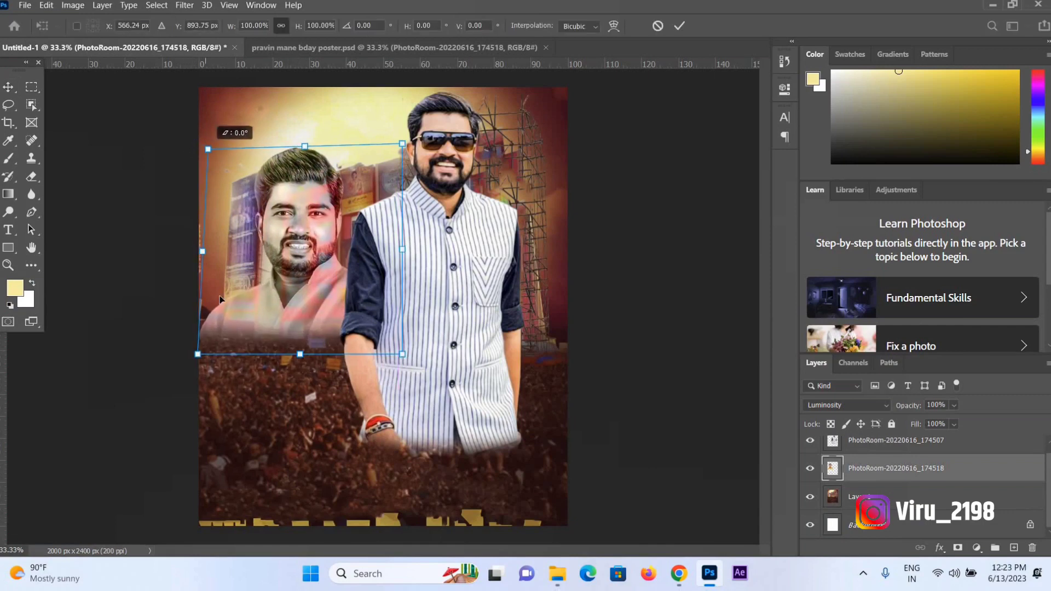
{"action": "left_click_drag", "start_coordinate": [198, 355], "coordinate": [211, 345]}
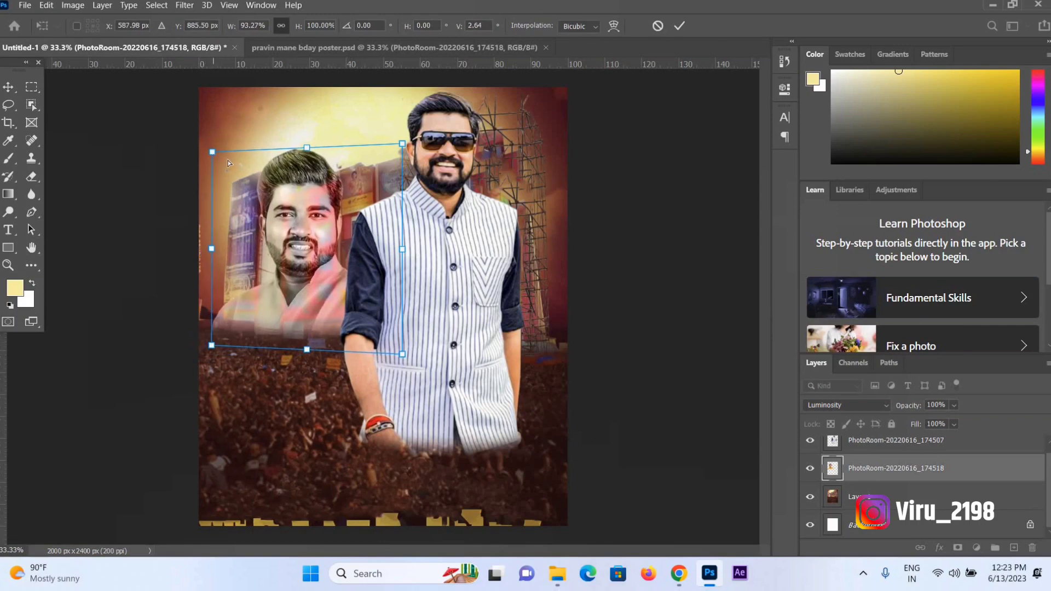
{"action": "left_click_drag", "start_coordinate": [218, 158], "coordinate": [242, 169]}
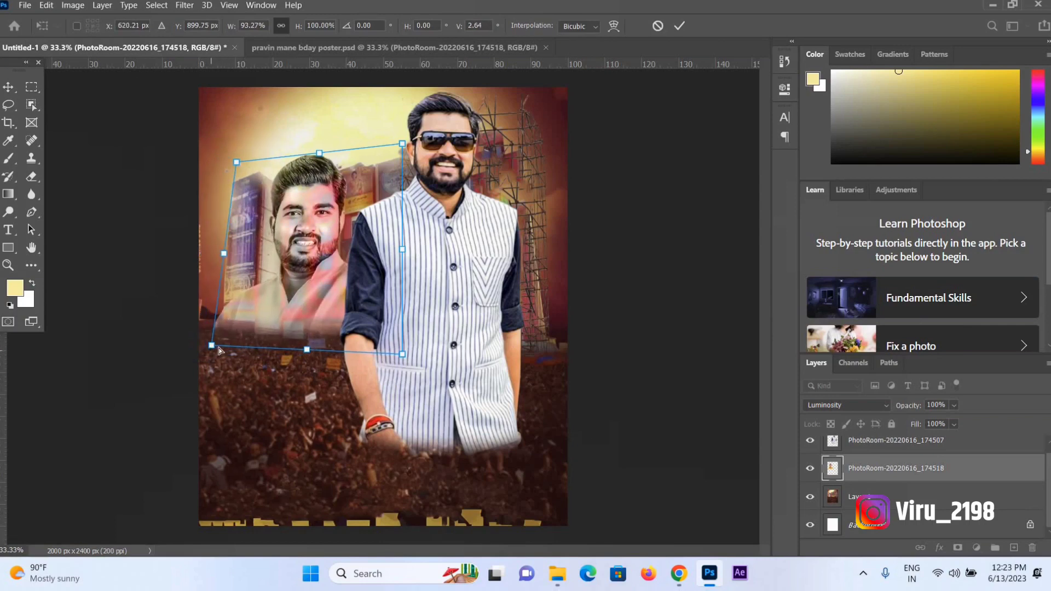
{"action": "left_click_drag", "start_coordinate": [219, 350], "coordinate": [227, 346]}
{"action": "left_click_drag", "start_coordinate": [401, 150], "coordinate": [398, 160]}
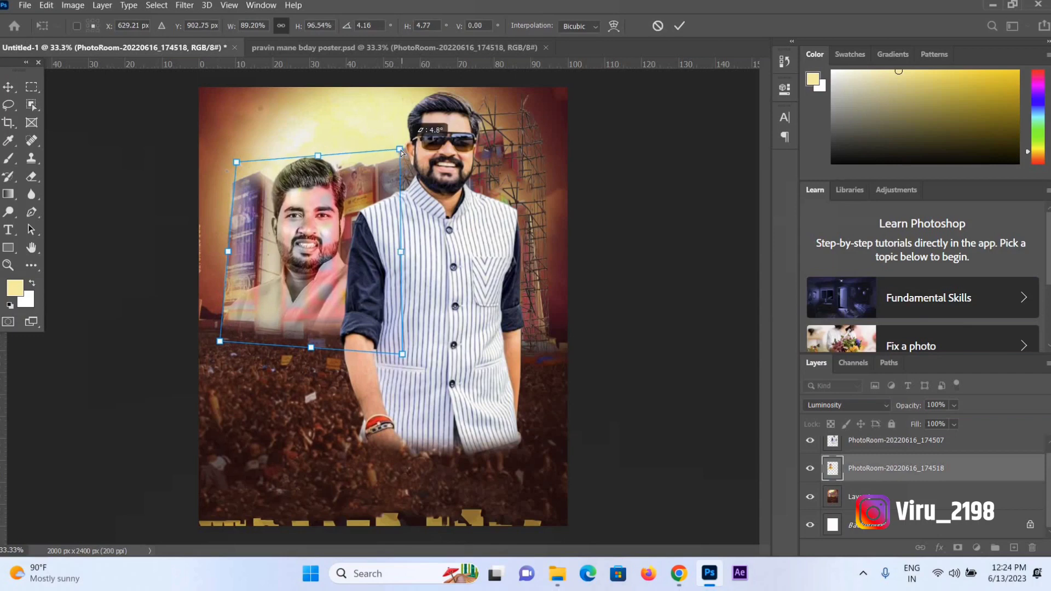
{"action": "left_click_drag", "start_coordinate": [241, 163], "coordinate": [249, 169]}
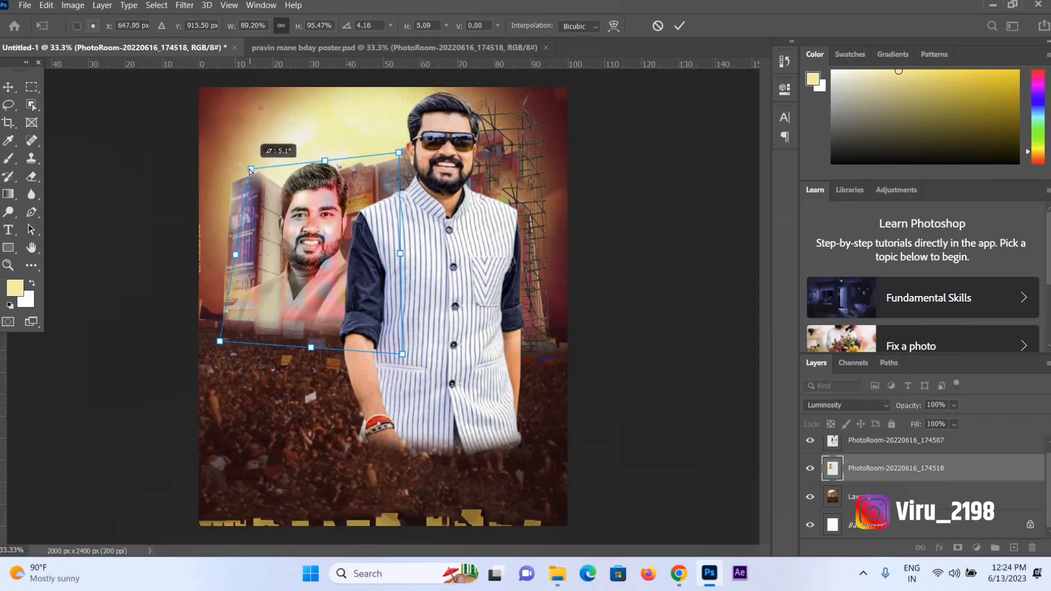
{"action": "left_click_drag", "start_coordinate": [221, 342], "coordinate": [223, 339]}
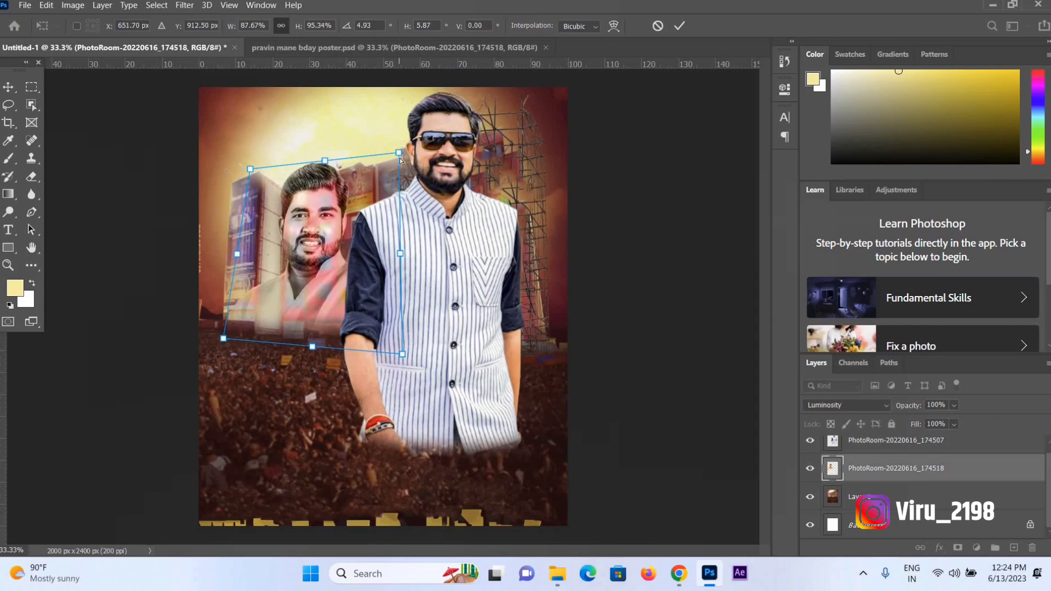
{"action": "left_click_drag", "start_coordinate": [400, 159], "coordinate": [400, 166]}
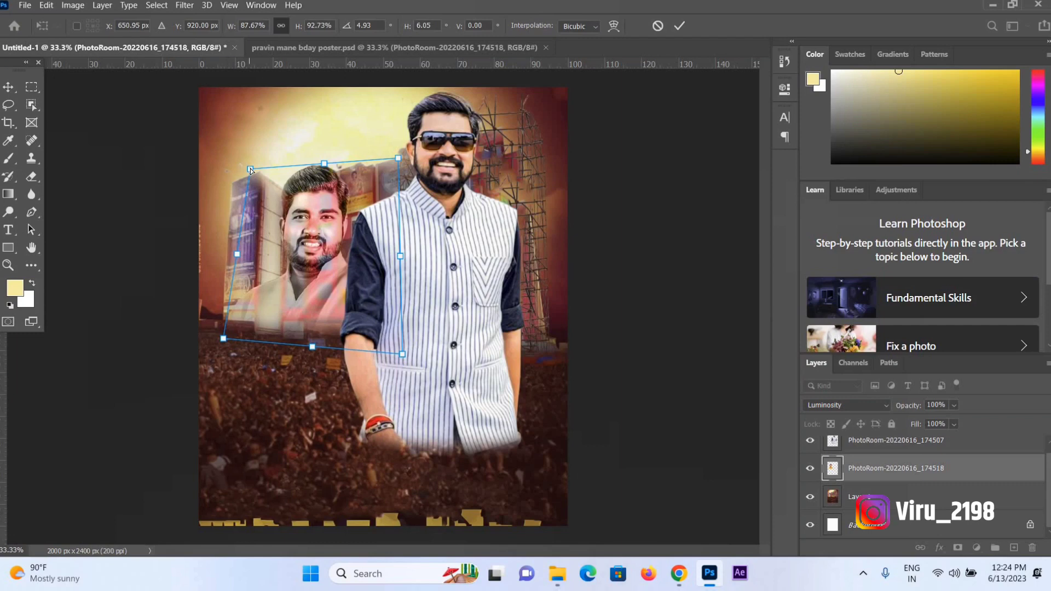
- Refine all four portrait corners for perspective and commit the distortion
{"action": "left_click_drag", "start_coordinate": [251, 171], "coordinate": [254, 170]}
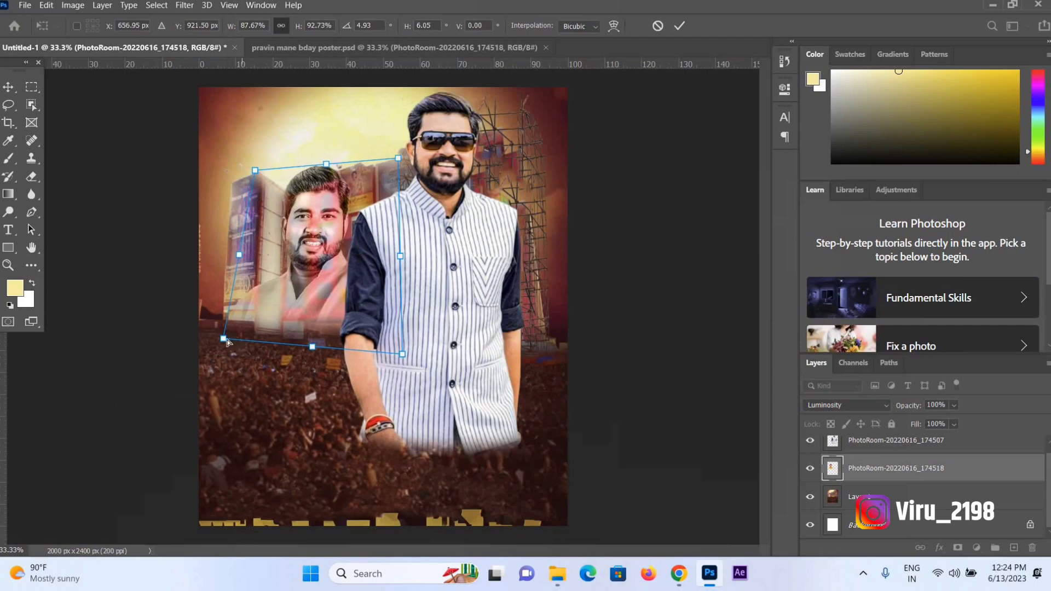
{"action": "left_click_drag", "start_coordinate": [224, 337], "coordinate": [243, 336]}
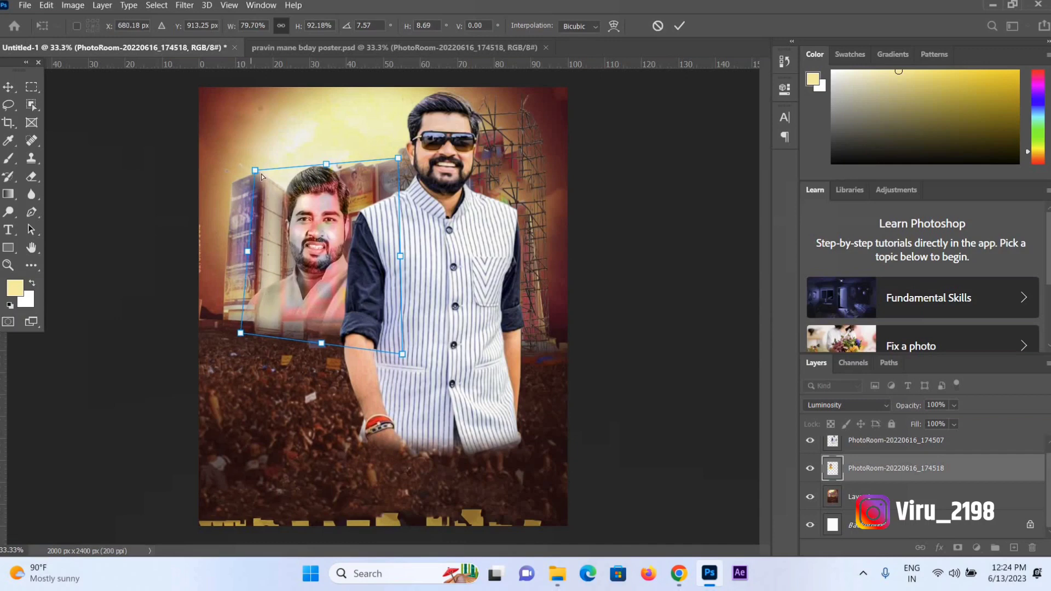
{"action": "left_click_drag", "start_coordinate": [261, 175], "coordinate": [265, 184]}
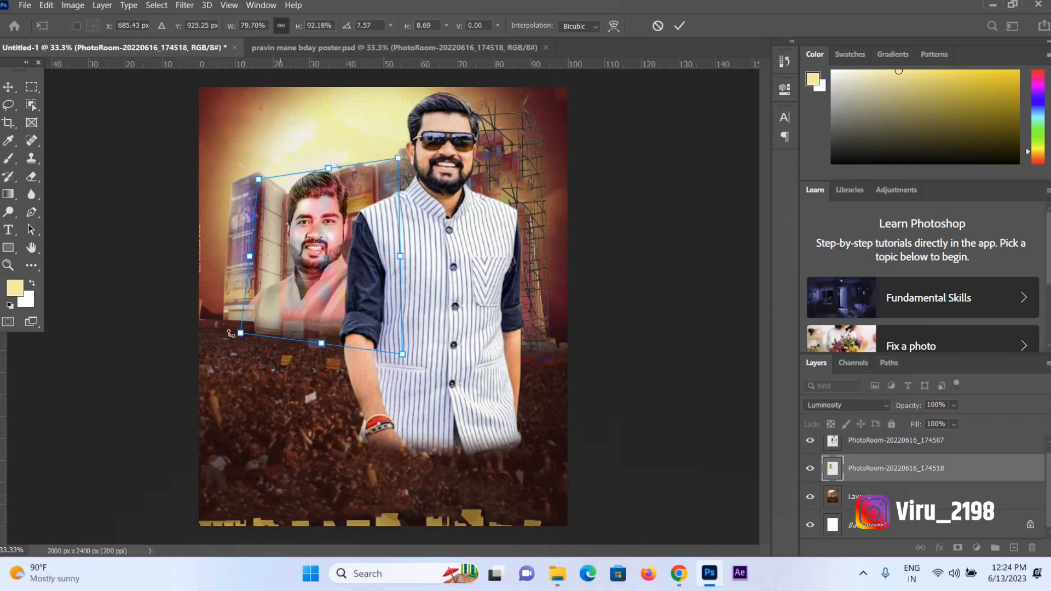
{"action": "left_click_drag", "start_coordinate": [248, 334], "coordinate": [251, 331]}
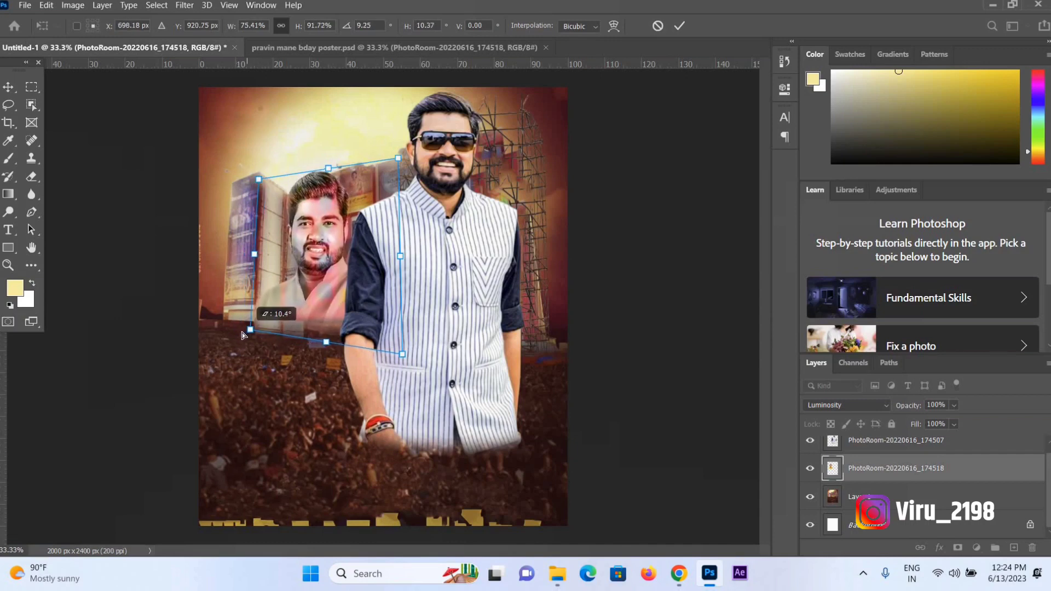
{"action": "left_click_drag", "start_coordinate": [393, 159], "coordinate": [396, 164]}
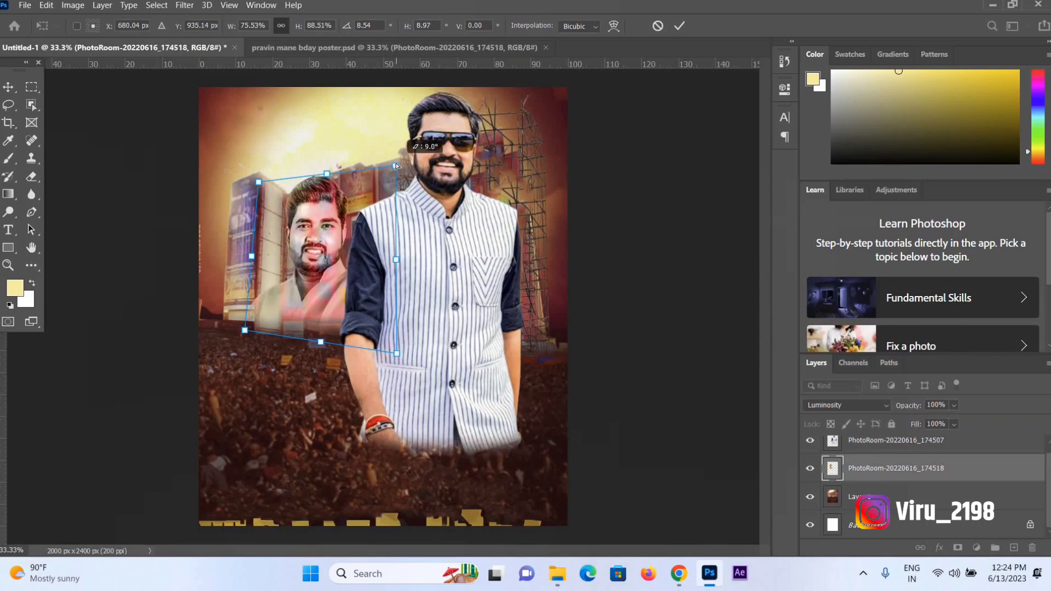
{"action": "left_click_drag", "start_coordinate": [398, 169], "coordinate": [398, 169]}
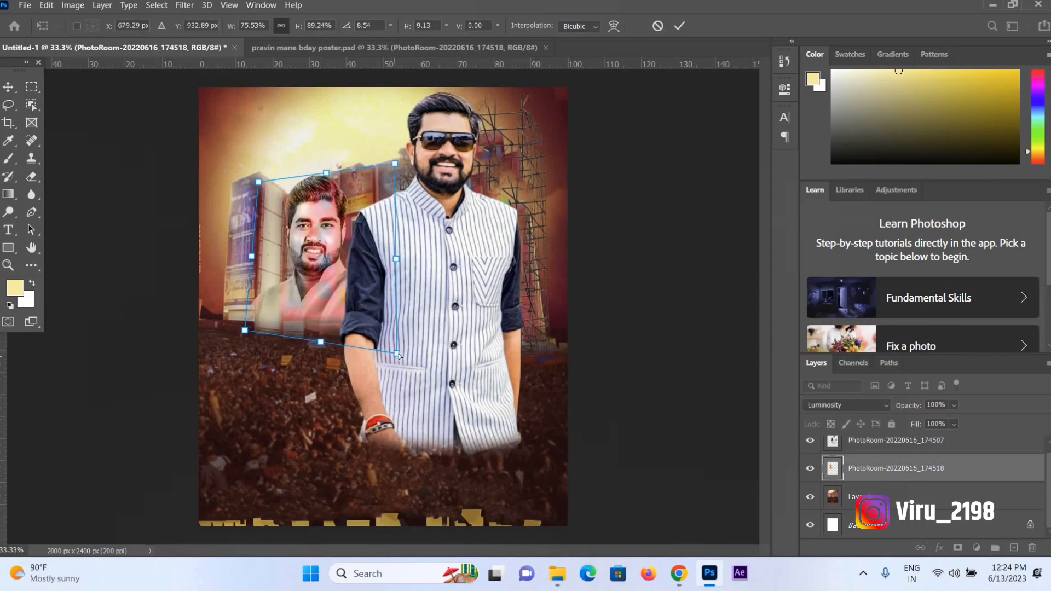
{"action": "left_click_drag", "start_coordinate": [390, 348], "coordinate": [384, 342]}
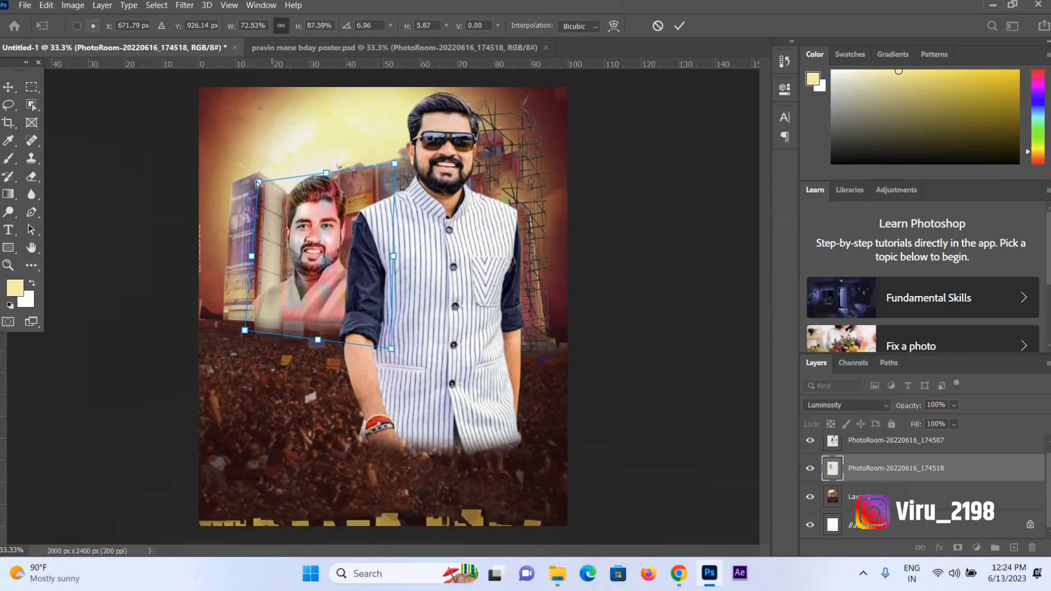
{"action": "left_click_drag", "start_coordinate": [264, 181], "coordinate": [267, 184]}
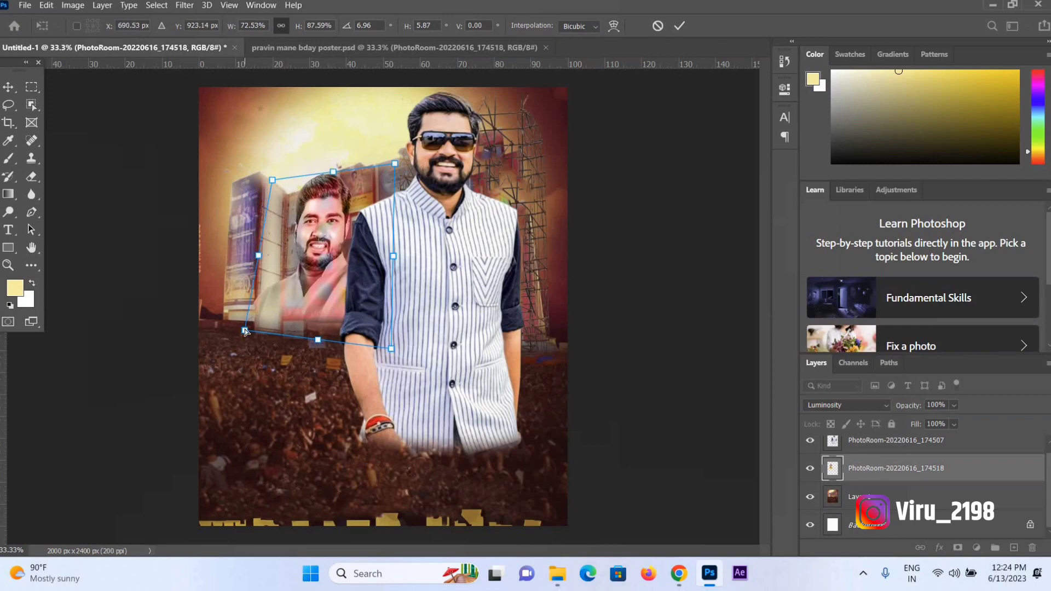
{"action": "left_click_drag", "start_coordinate": [245, 330], "coordinate": [254, 330]}
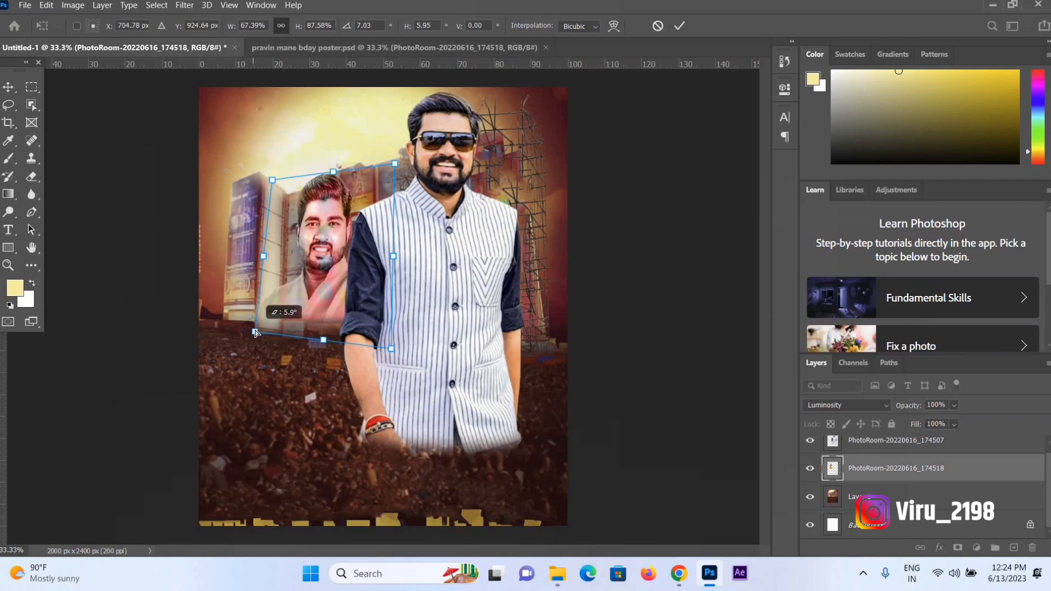
{"action": "key", "text": "Return"}
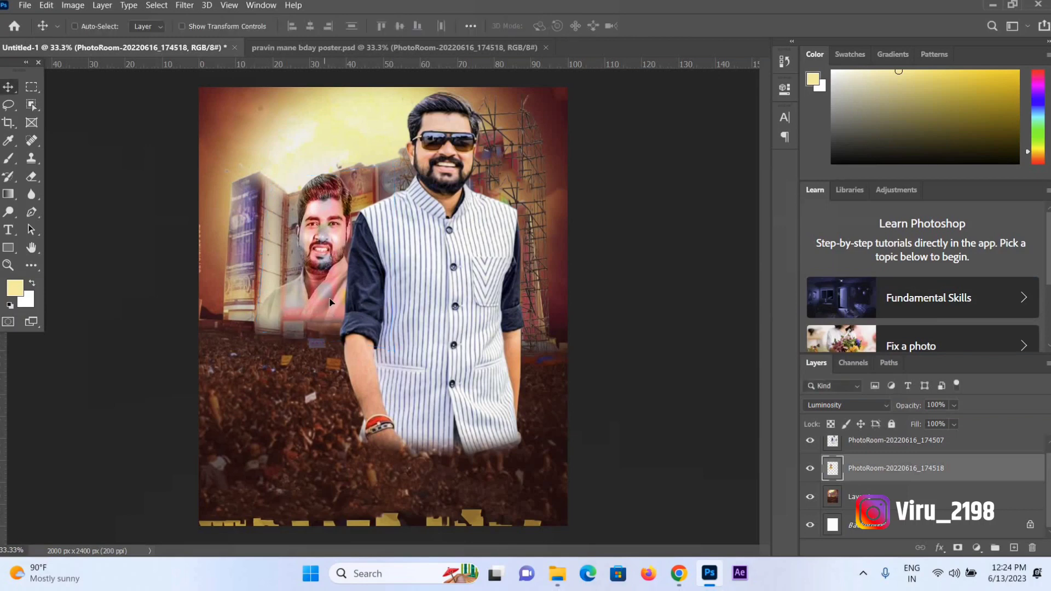
- Move the small face portrait beside the main figure and stretch it from its bottom edge
{"action": "left_click_drag", "start_coordinate": [329, 306], "coordinate": [318, 314]}
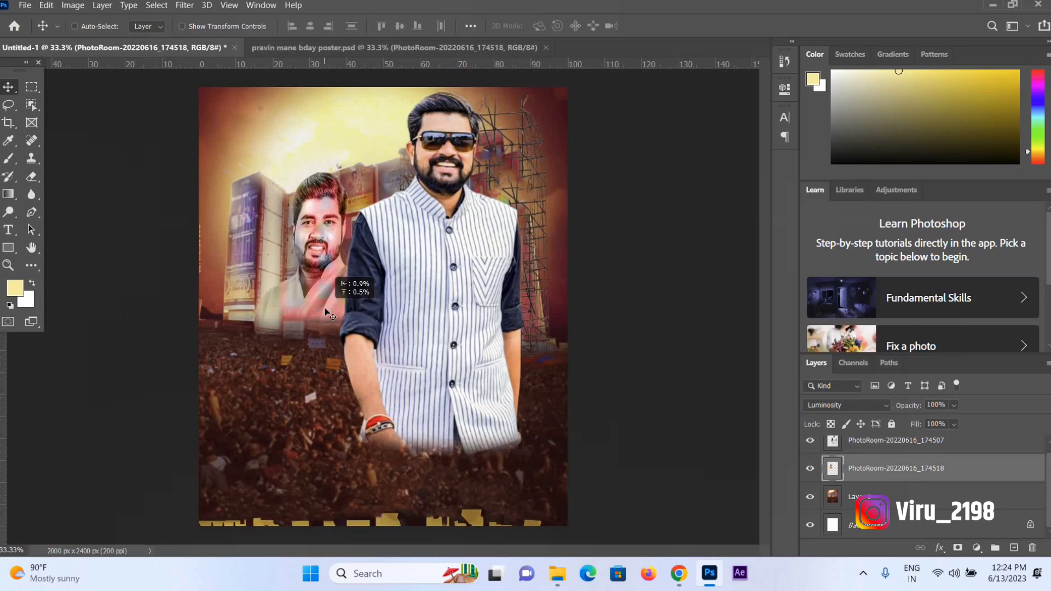
{"action": "left_click_drag", "start_coordinate": [324, 312], "coordinate": [330, 309]}
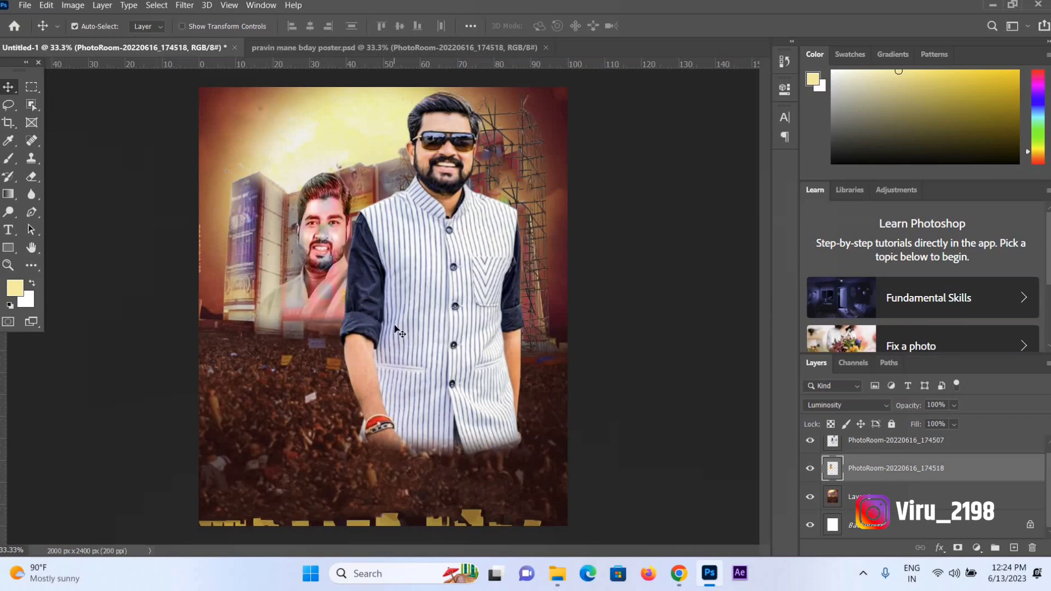
{"action": "key", "text": "ctrl+t"}
{"action": "left_click_drag", "start_coordinate": [321, 346], "coordinate": [324, 318]}
{"action": "key", "text": "Return"}
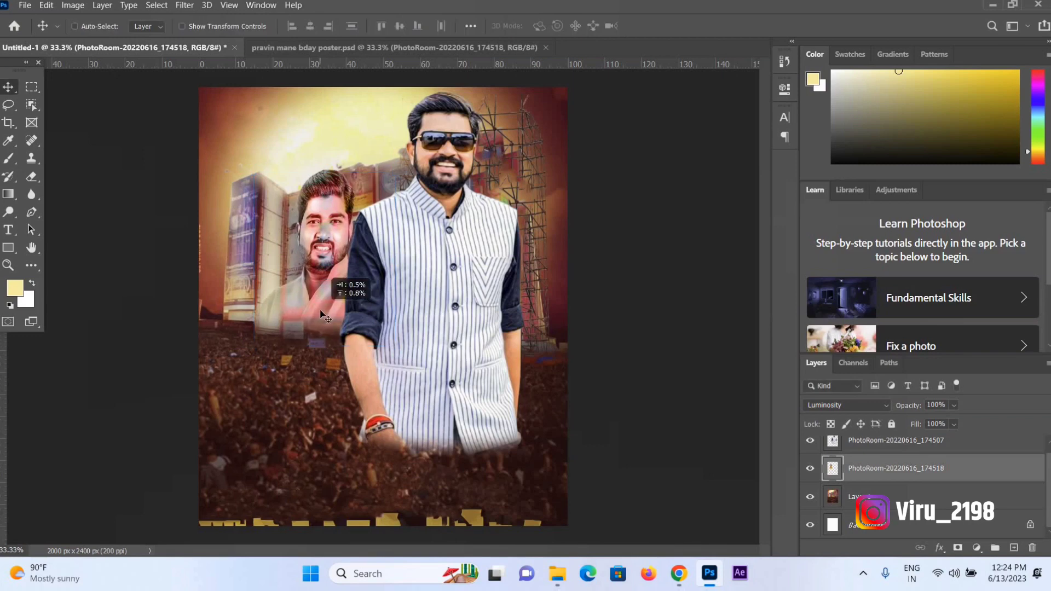
- Nudge the small portrait left and up with arrow keys into its final spot
{"action": "key", "text": "shift+Left"}
{"action": "key", "text": "shift+Left"}
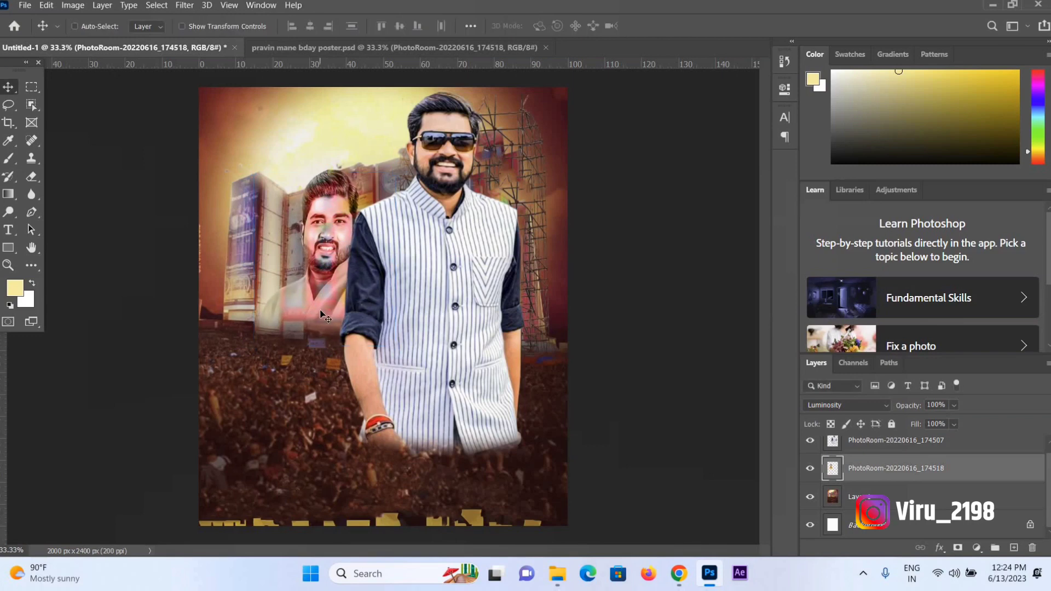
{"action": "key", "text": "shift+Left"}
{"action": "key", "text": "shift+Left"}
{"action": "key", "text": "shift+Left"}
{"action": "key", "text": "shift+Left"}
{"action": "key", "text": "shift+Left"}
{"action": "key", "text": "shift+Left"}
{"action": "key", "text": "shift+Left"}
{"action": "key", "text": "Up"}
{"action": "key", "text": "Up"}
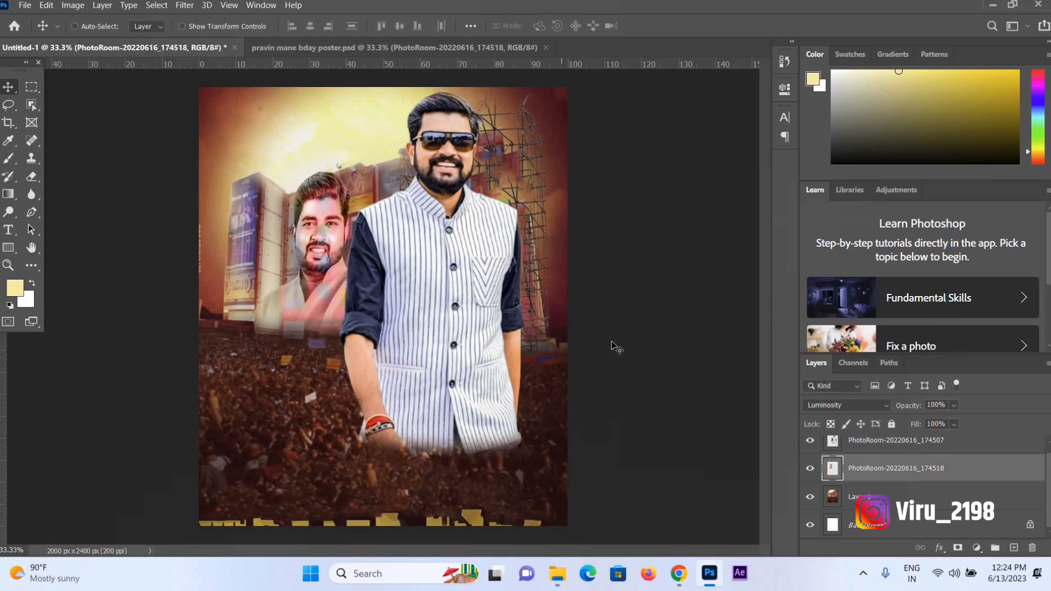
{"action": "key", "text": "Up"}
{"action": "key", "text": "Up"}
{"action": "key", "text": "Up"}
{"action": "key", "text": "Up"}
{"action": "key", "text": "Up"}
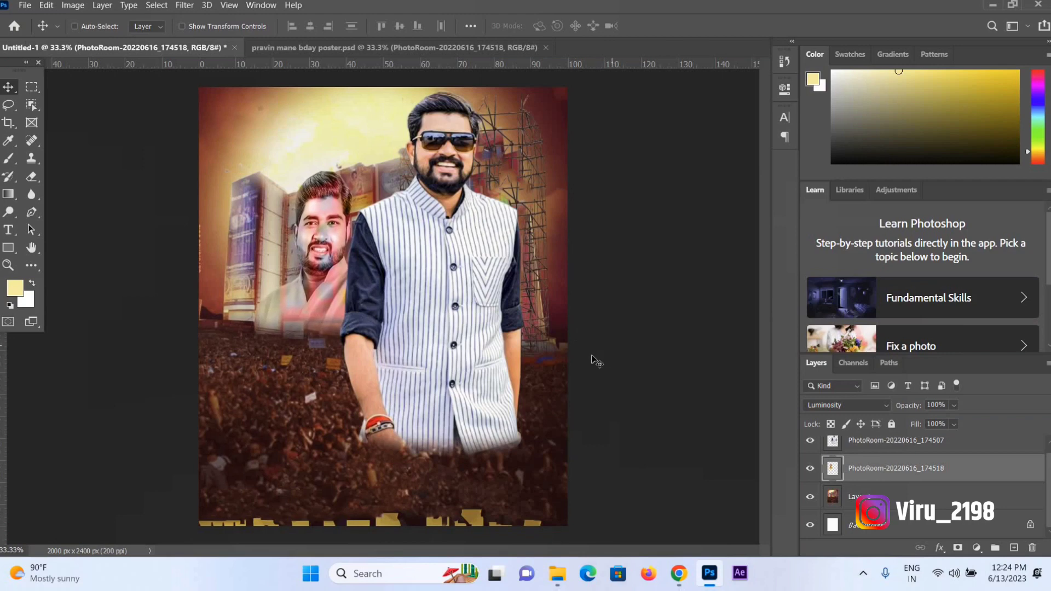
{"action": "key", "text": "shift+Up"}
{"action": "key", "text": "shift+Up"}
{"action": "key", "text": "shift+Up"}
{"action": "key", "text": "shift+Up"}
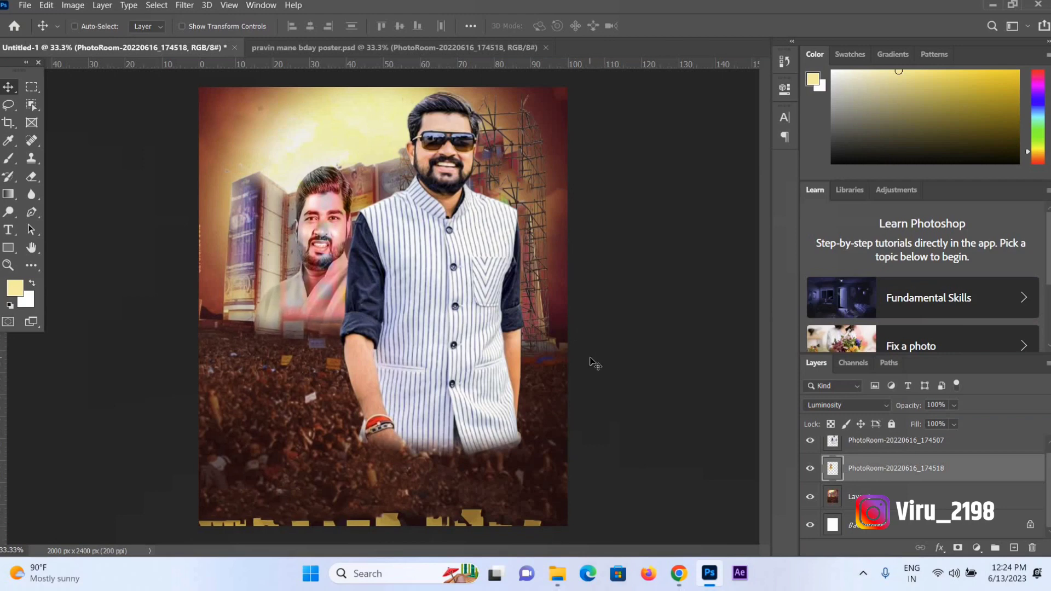
{"action": "key", "text": "shift+Up"}
{"action": "key", "text": "shift+Up"}
{"action": "key", "text": "shift+Left"}
{"action": "key", "text": "shift+Left"}
{"action": "key", "text": "shift+Left"}
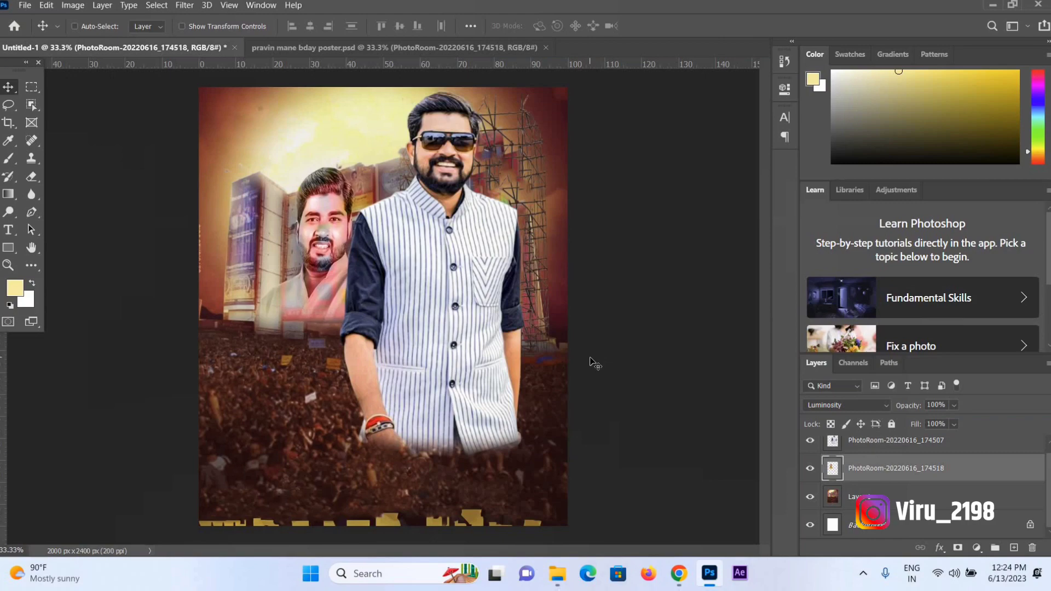
{"action": "key", "text": "shift+Left"}
{"action": "key", "text": "Down"}
{"action": "key", "text": "Down"}
{"action": "key", "text": "Down"}
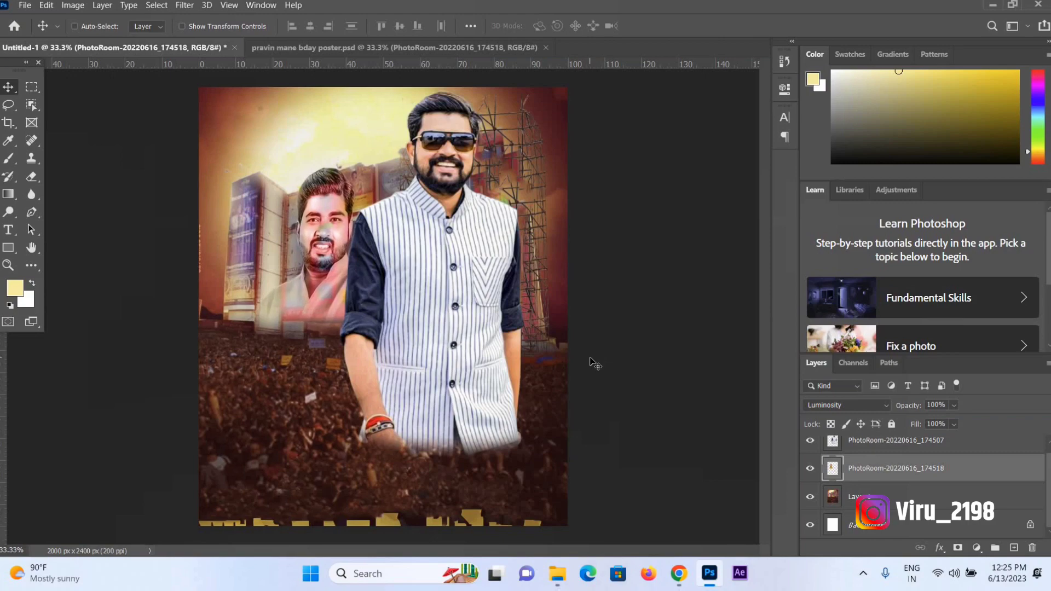
{"action": "key", "text": "Down"}
{"action": "key", "text": "Down"}
{"action": "mouse_move", "coordinate": [449, 105]}
{"action": "left_mouse_down"}
{"action": "mouse_move", "coordinate": [367, 243]}
{"action": "mouse_move", "coordinate": [309, 164]}
{"action": "mouse_move", "coordinate": [371, 495]}
{"action": "mouse_move", "coordinate": [459, 395]}
{"action": "left_mouse_up"}
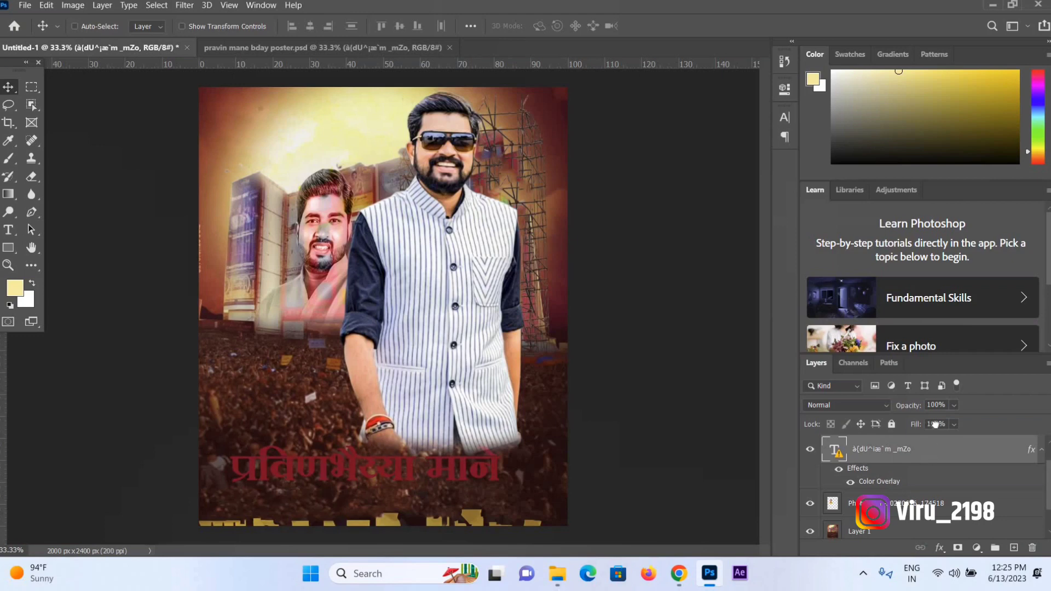
- Move the Marathi title layer higher in the Layers stack
{"action": "left_click_drag", "start_coordinate": [937, 448], "coordinate": [948, 457]}
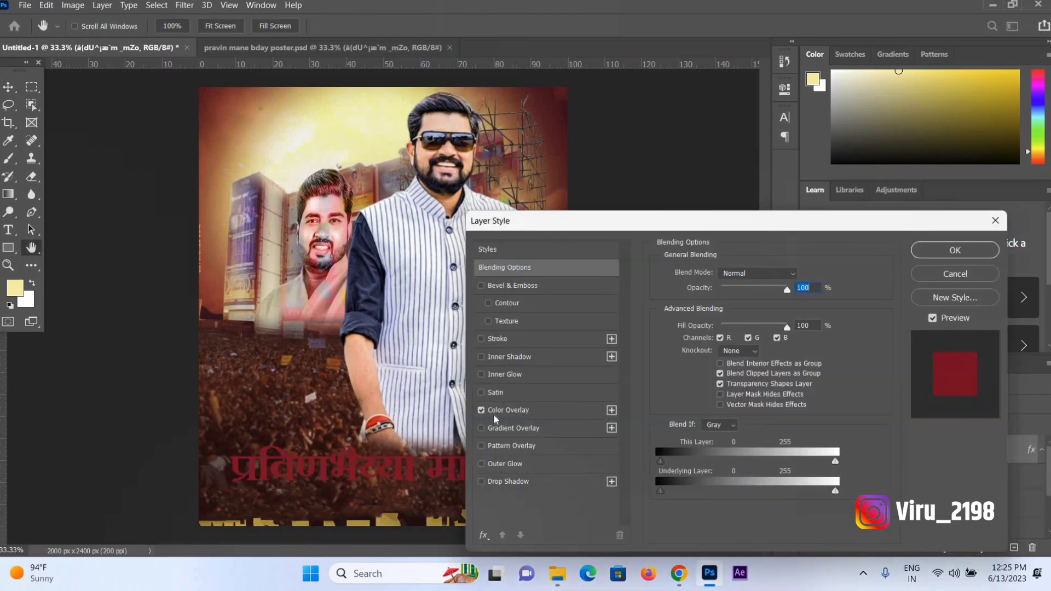
- Change the title's Color Overlay colour to golden yellow, hex f7c13b
{"action": "left_click", "coordinate": [481, 410]}
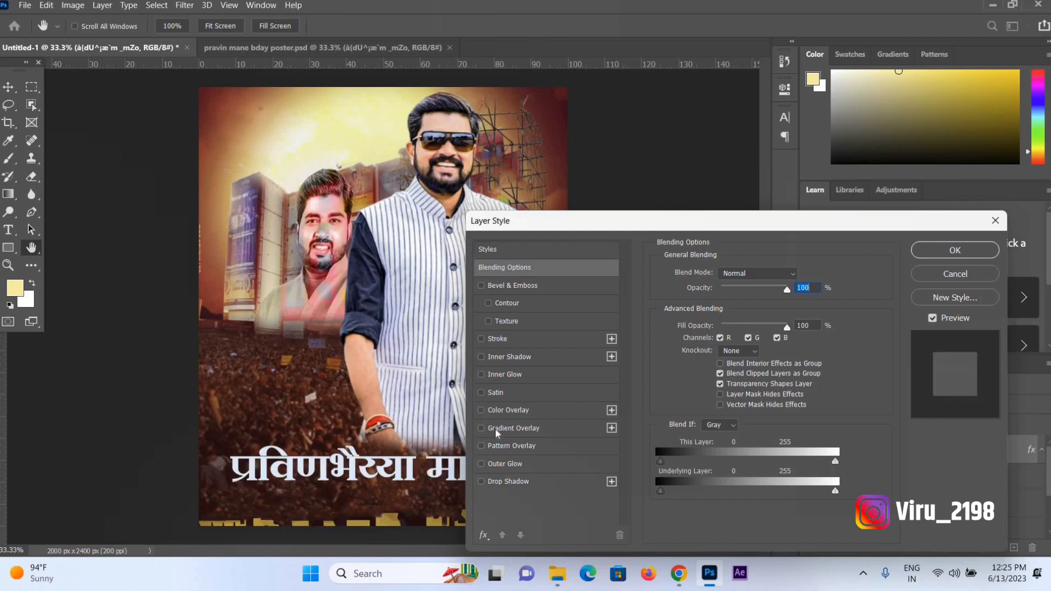
{"action": "left_click", "coordinate": [483, 411]}
{"action": "left_click", "coordinate": [955, 250]}
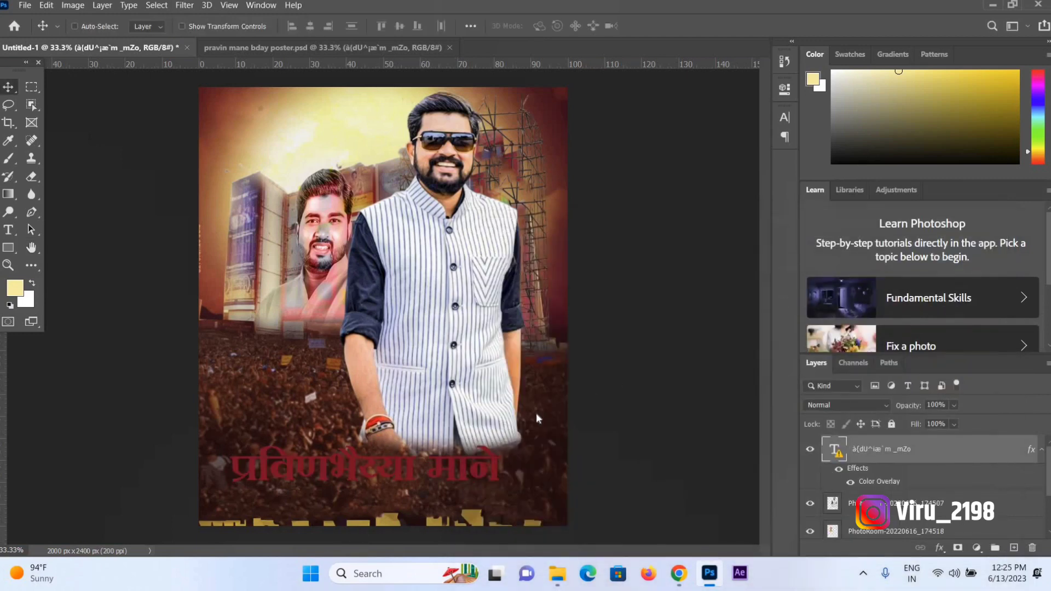
{"action": "left_click", "coordinate": [502, 411]}
{"action": "left_click", "coordinate": [799, 272]}
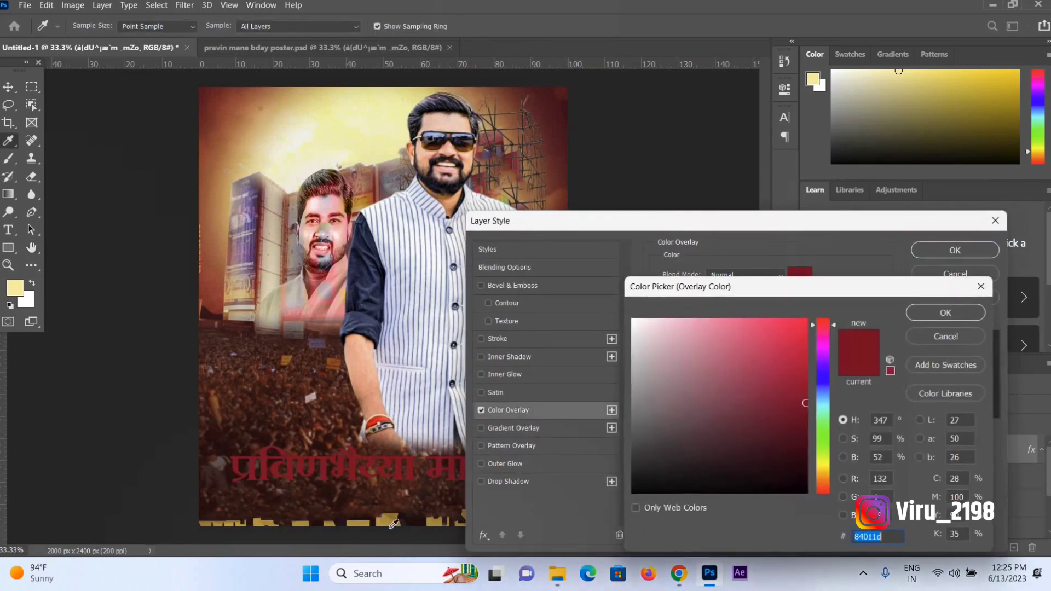
{"action": "left_click", "coordinate": [370, 519]}
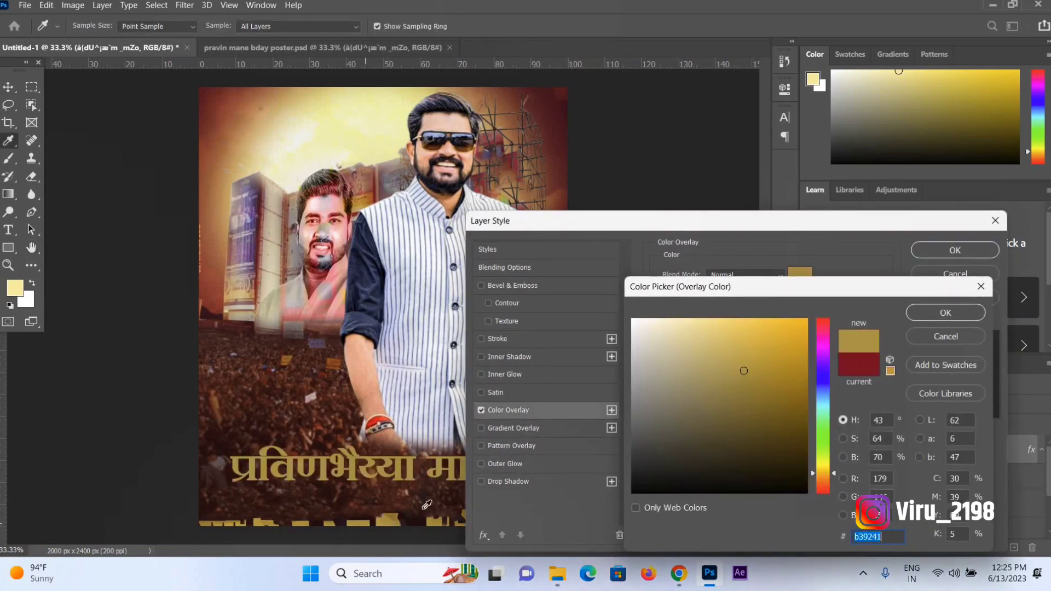
{"action": "type", "text": "c98f00"}
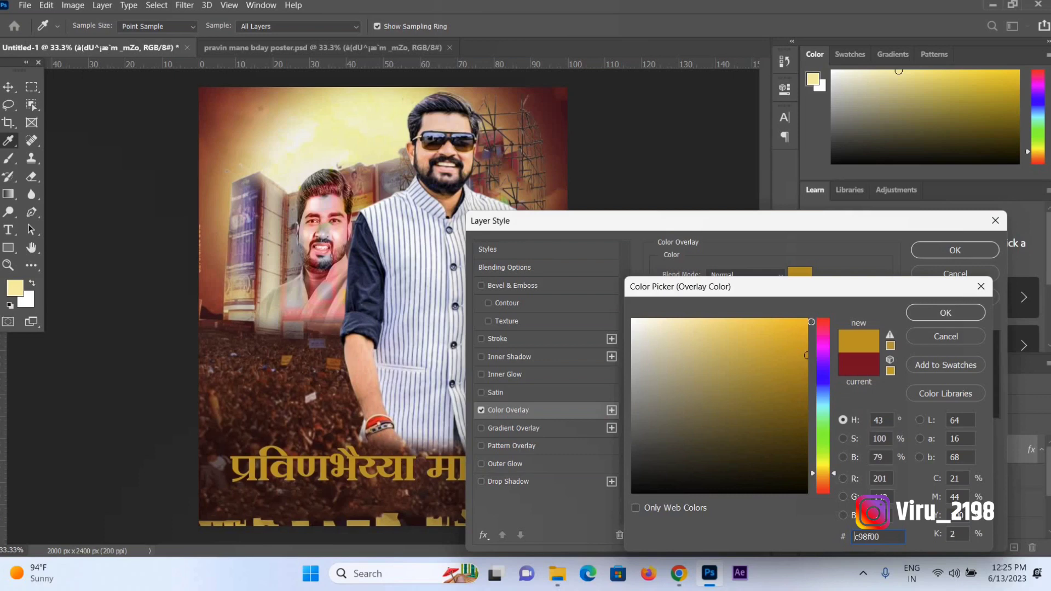
{"action": "type", "text": "fdb400"}
{"action": "type", "text": "f7c13c"}
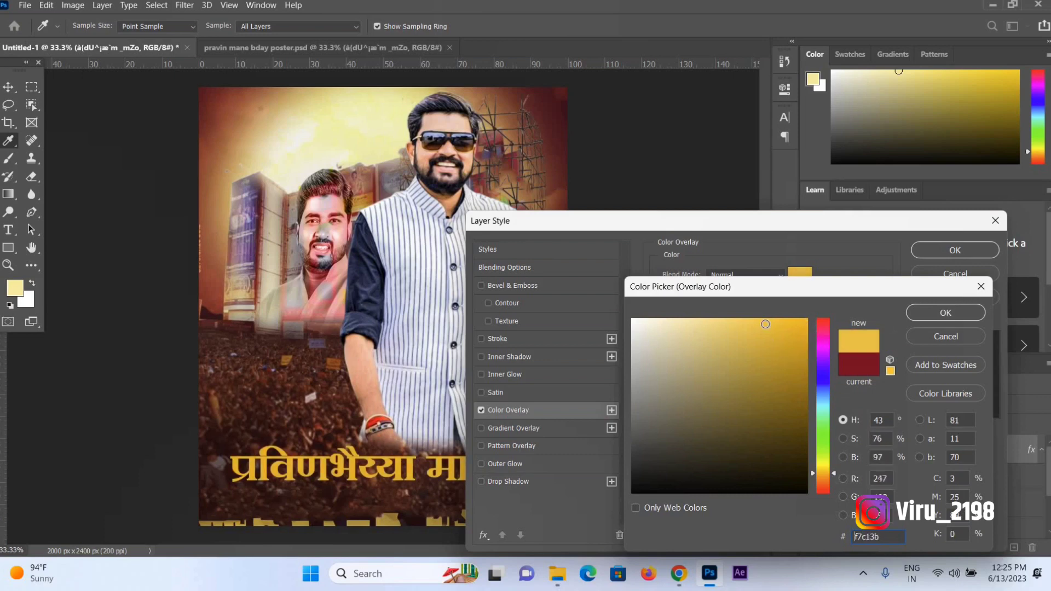
{"action": "left_click", "coordinate": [961, 311]}
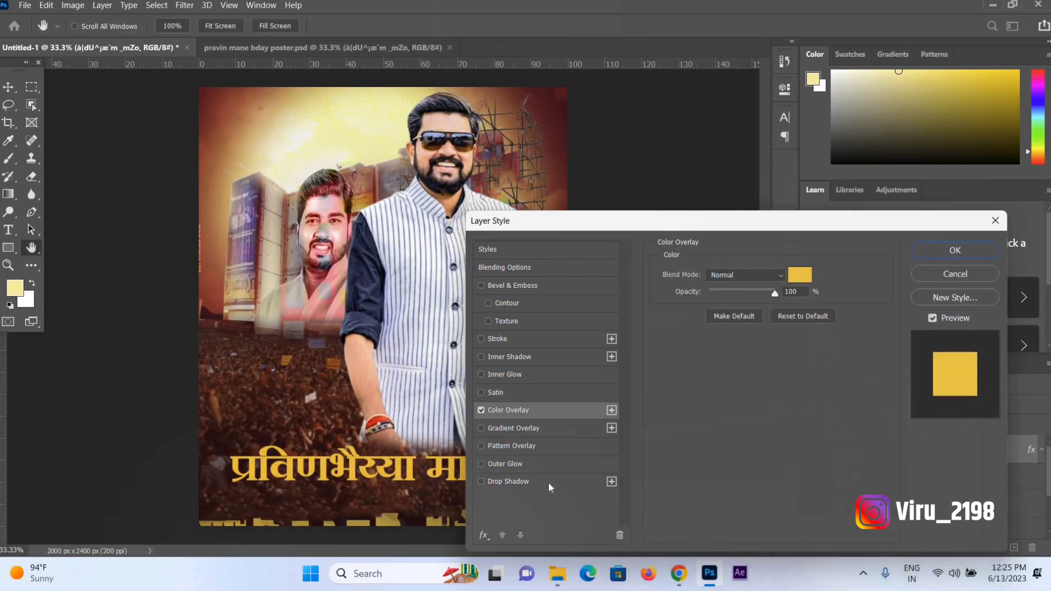
{"action": "left_click", "coordinate": [548, 481]}
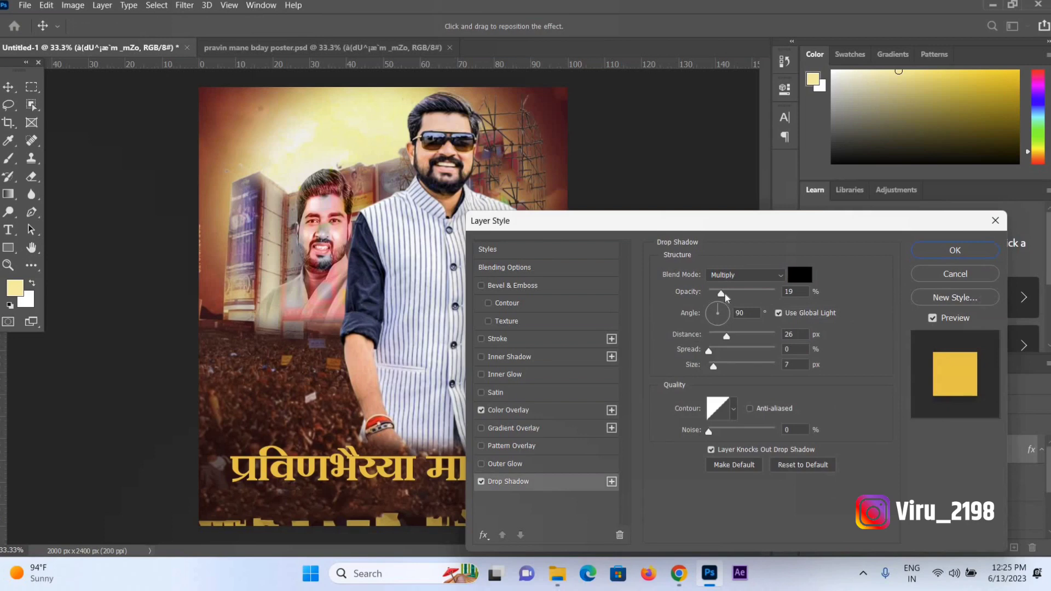
- Set the drop shadow to 55% opacity, 26 px distance, 73% spread, and shift the title toward centre
{"action": "left_click", "coordinate": [745, 295]}
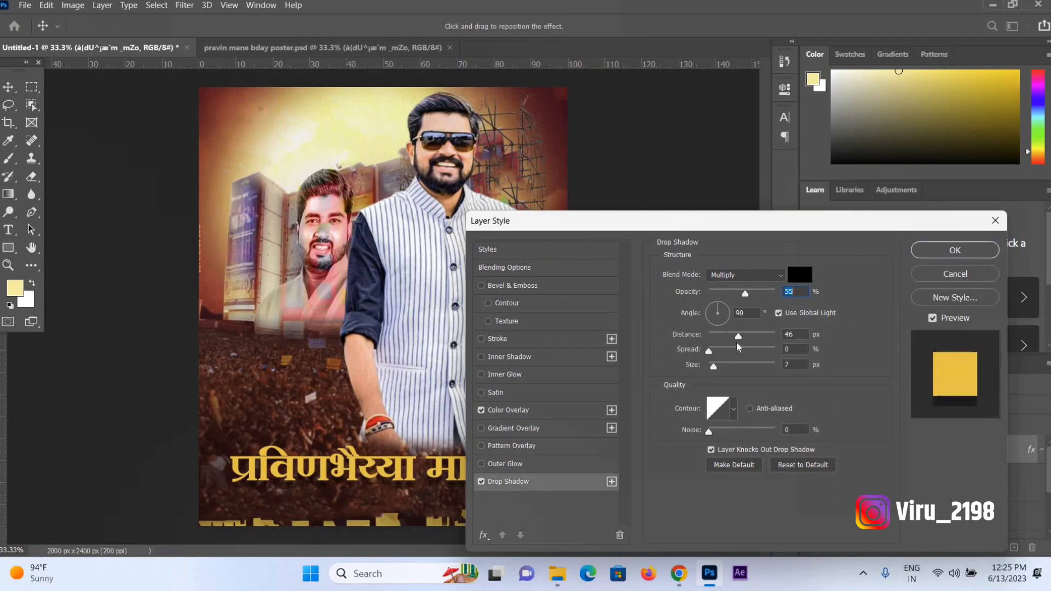
{"action": "left_click", "coordinate": [735, 337]}
{"action": "left_click", "coordinate": [727, 336]}
{"action": "left_click", "coordinate": [955, 250]}
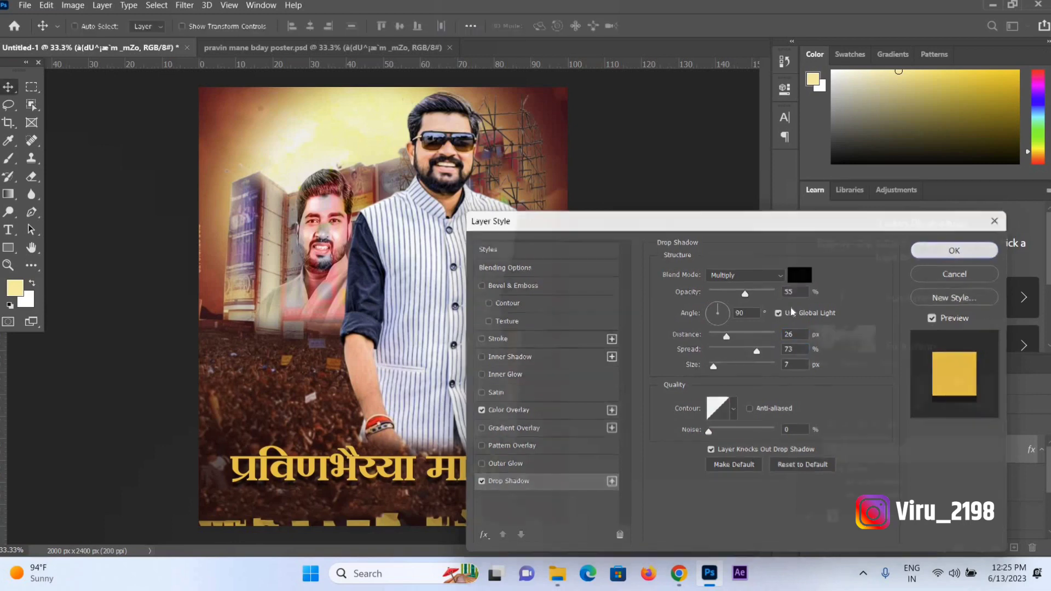
{"action": "left_click_drag", "start_coordinate": [495, 465], "coordinate": [480, 474]}
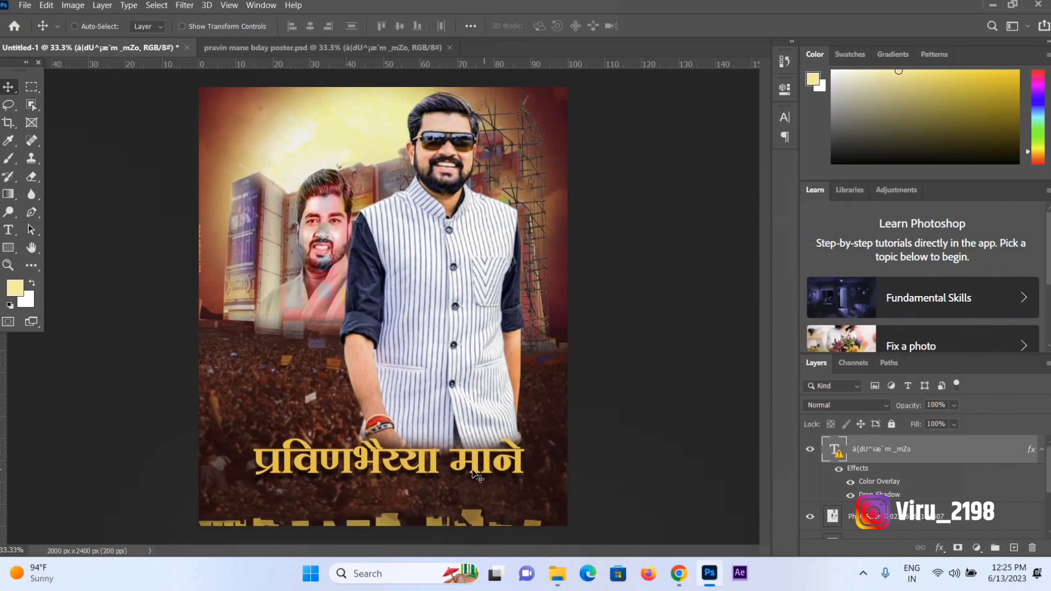
- Scale the gold title up to about 107.5% despite the missing-font warning
{"action": "key", "text": "ctrl+t"}
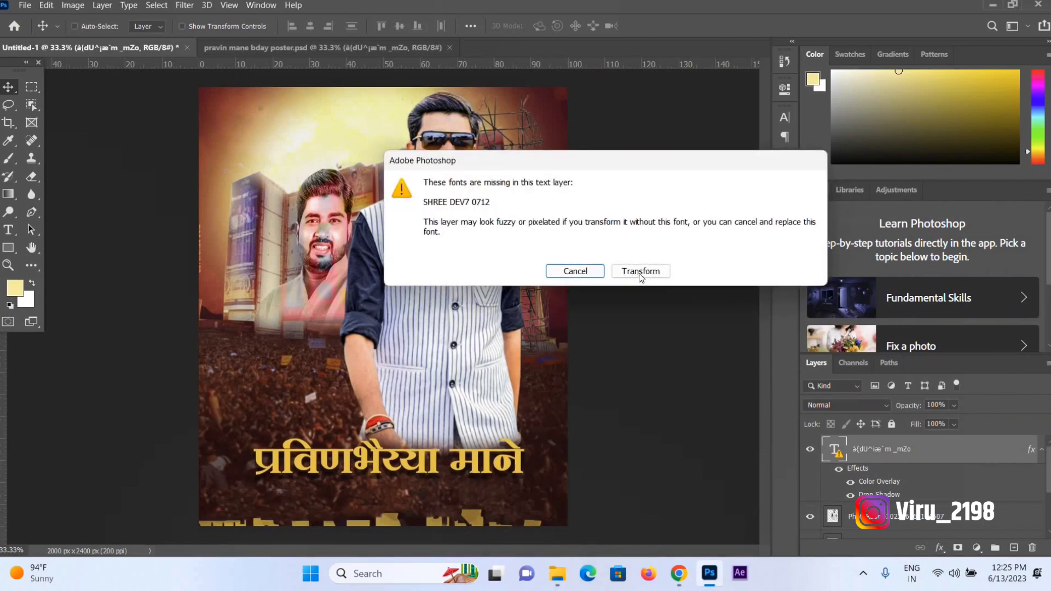
{"action": "left_click", "coordinate": [640, 271]}
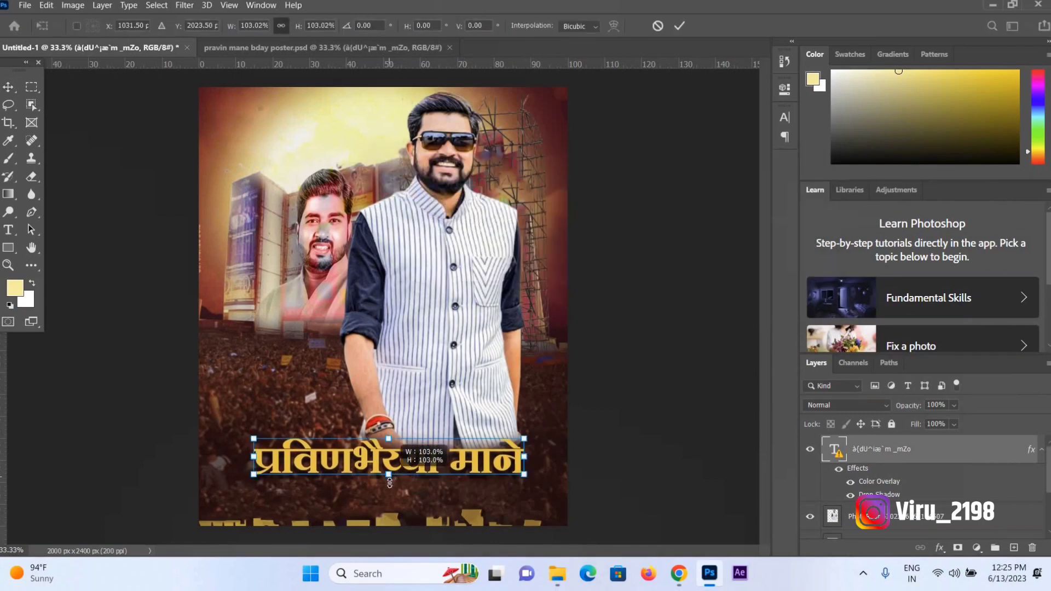
{"action": "left_click_drag", "start_coordinate": [389, 483], "coordinate": [388, 479]}
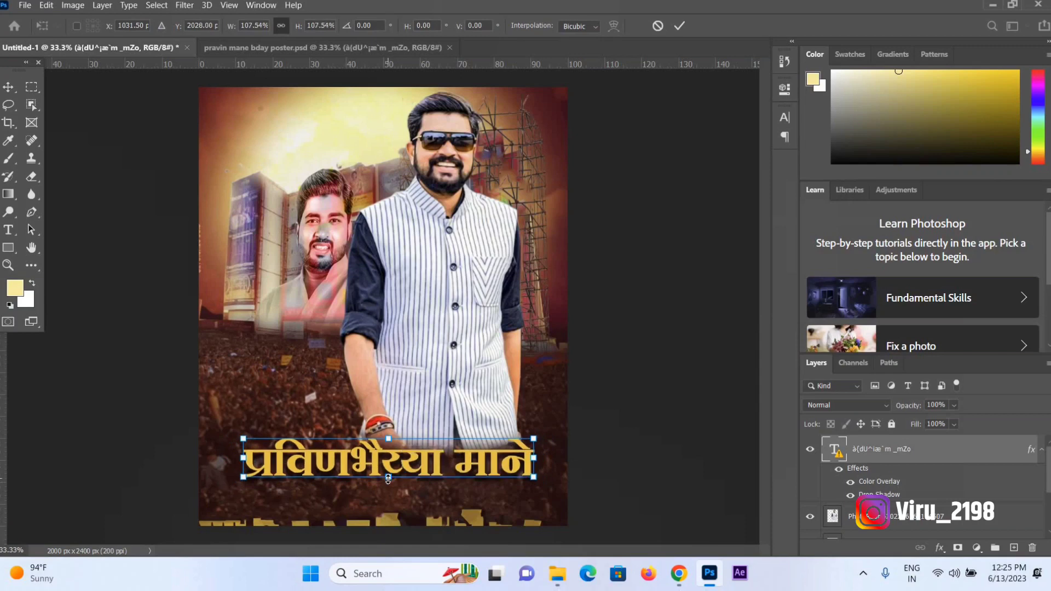
{"action": "key", "text": "Return"}
{"action": "left_click_drag", "start_coordinate": [388, 479], "coordinate": [388, 483]}
- Nudge the title with Shift+arrow keys until centred near the poster's bottom
{"action": "key", "text": "shift+Right"}
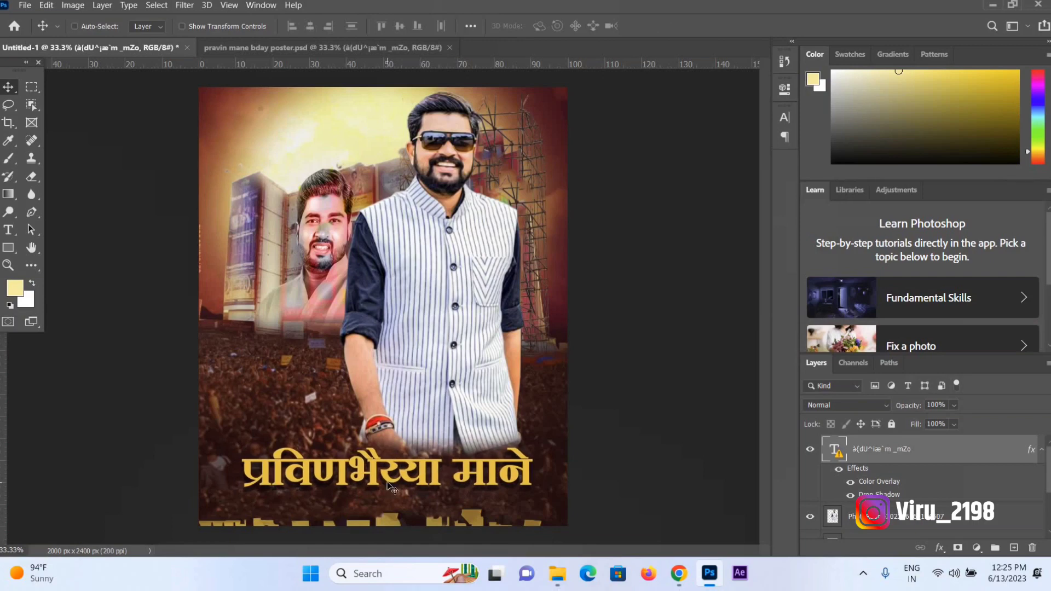
{"action": "key", "text": "shift+Down"}
{"action": "key", "text": "shift+Right"}
{"action": "key", "text": "shift+Left"}
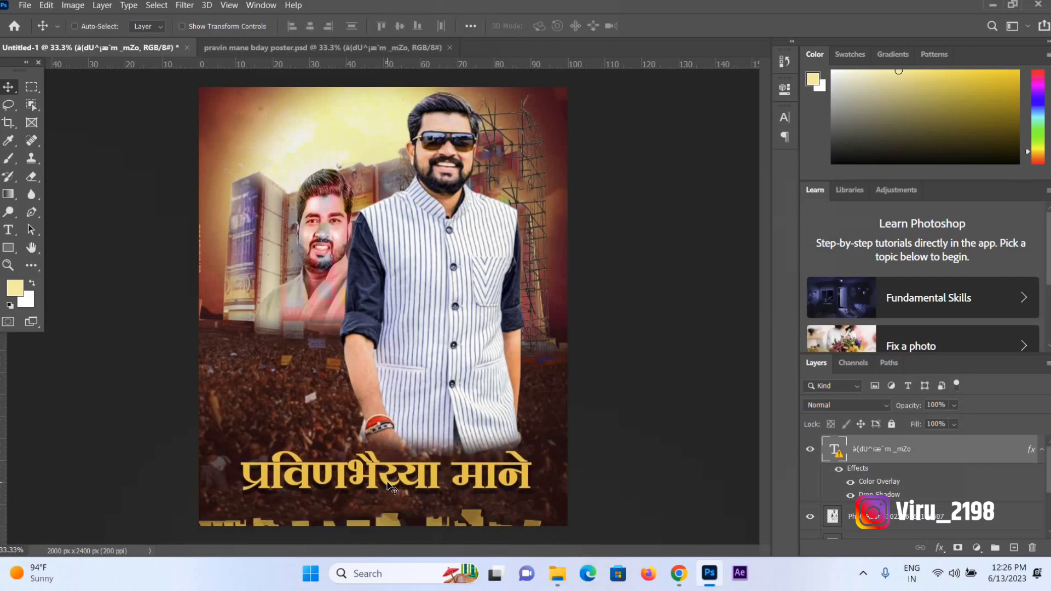
{"action": "key", "text": "shift+Left"}
{"action": "key", "text": "shift+Left"}
{"action": "key", "text": "shift+Up"}
{"action": "key", "text": "shift+Up"}
{"action": "key", "text": "shift+Up"}
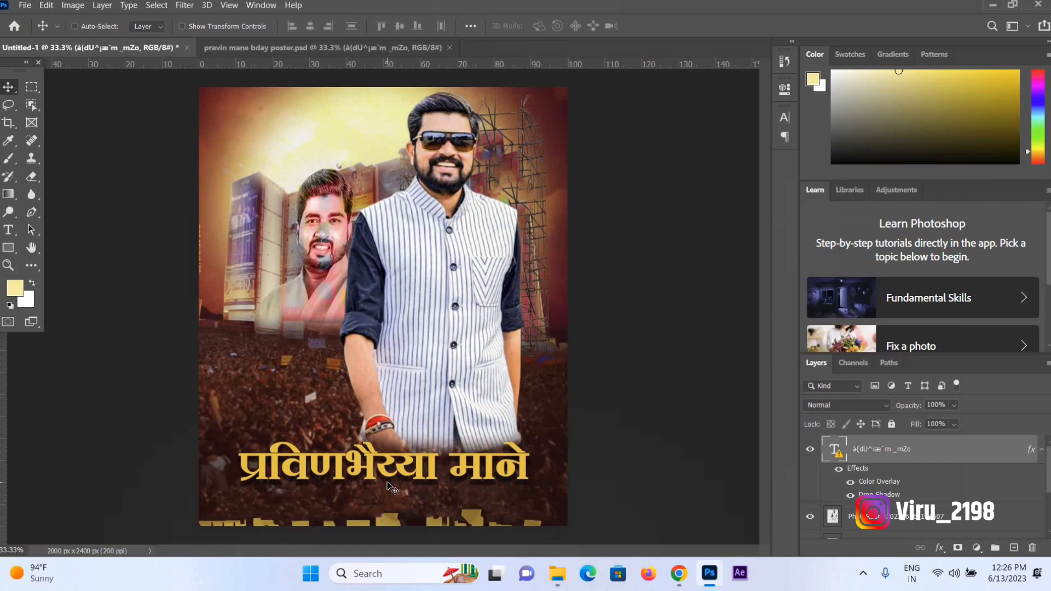
{"action": "key", "text": "shift+Left"}
{"action": "key", "text": "shift+Left"}
{"action": "key", "text": "shift+Left"}
{"action": "key", "text": "shift+Left"}
{"action": "key", "text": "shift+Left"}
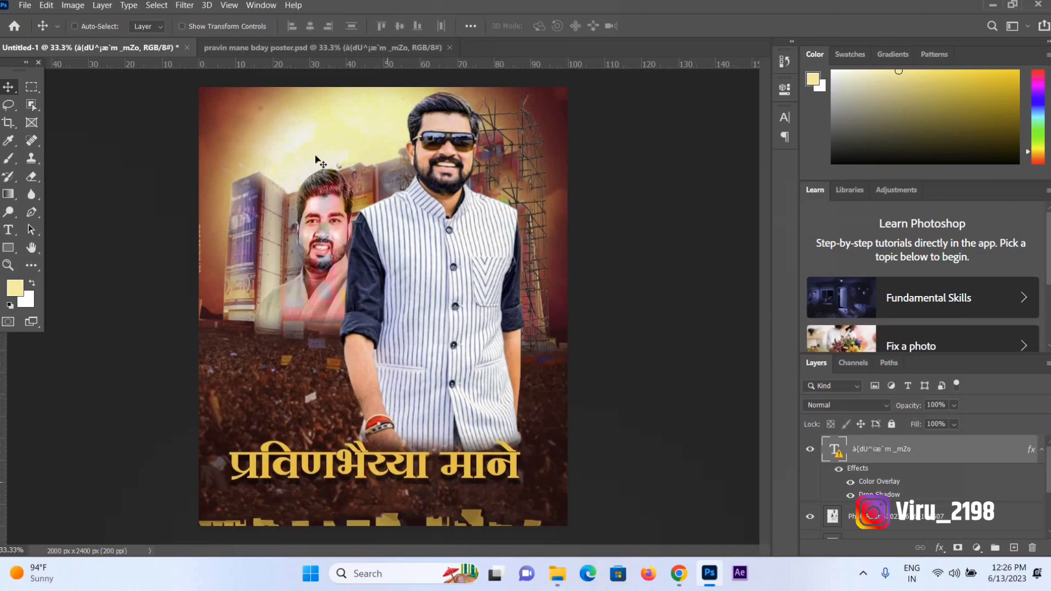
- Copy the युवाहृदयसम्राट title from the landscape poster into Untitled-1 and shrink it to about 50%
{"action": "left_click", "coordinate": [247, 49]}
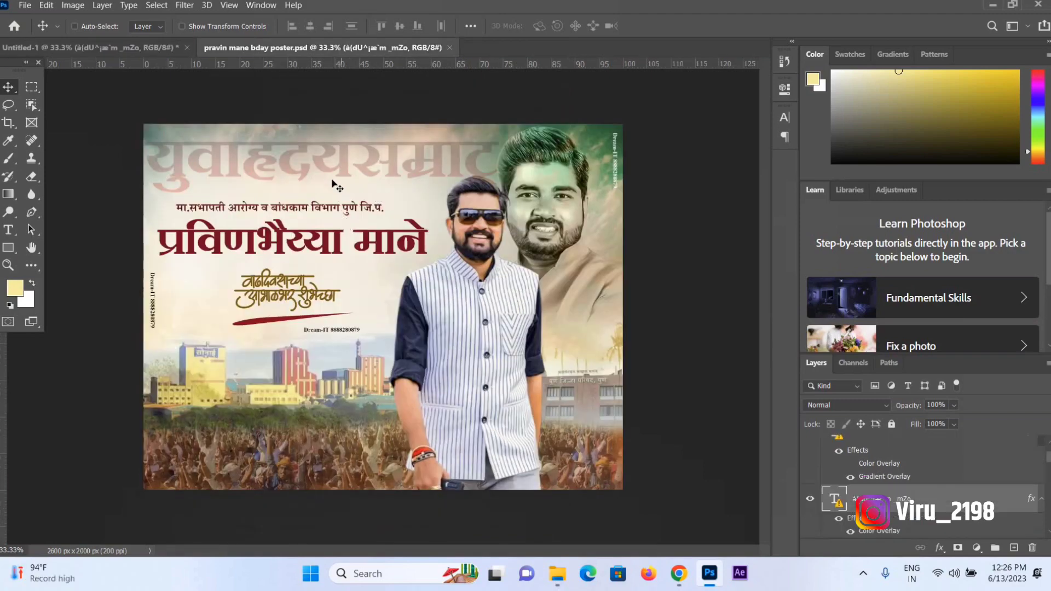
{"action": "left_click_drag", "start_coordinate": [358, 159], "coordinate": [276, 137]}
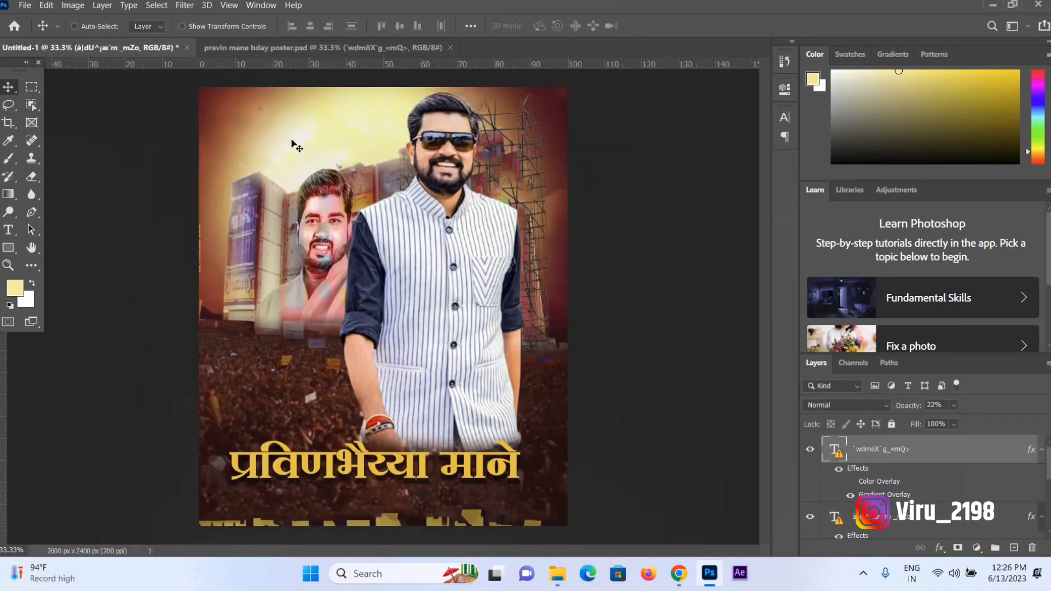
{"action": "left_click_drag", "start_coordinate": [276, 137], "coordinate": [299, 149]}
{"action": "key", "text": "ctrl+t"}
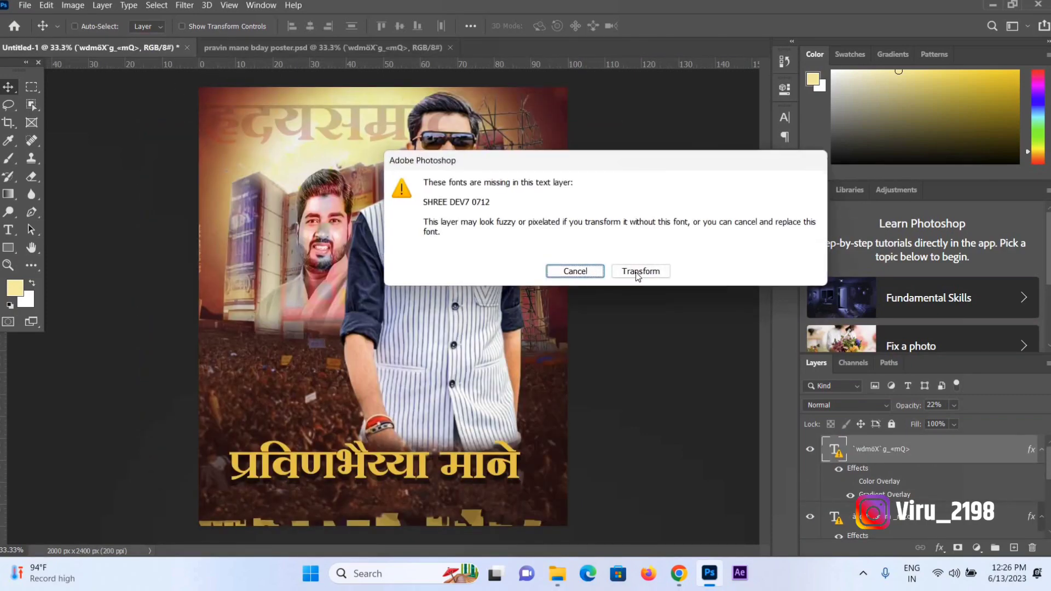
{"action": "left_click", "coordinate": [636, 270]}
{"action": "mouse_move", "coordinate": [284, 158]}
{"action": "left_mouse_down"}
{"action": "mouse_move", "coordinate": [296, 133]}
{"action": "mouse_move", "coordinate": [348, 140]}
{"action": "mouse_move", "coordinate": [347, 157]}
{"action": "left_mouse_up"}
{"action": "key", "text": "Return"}
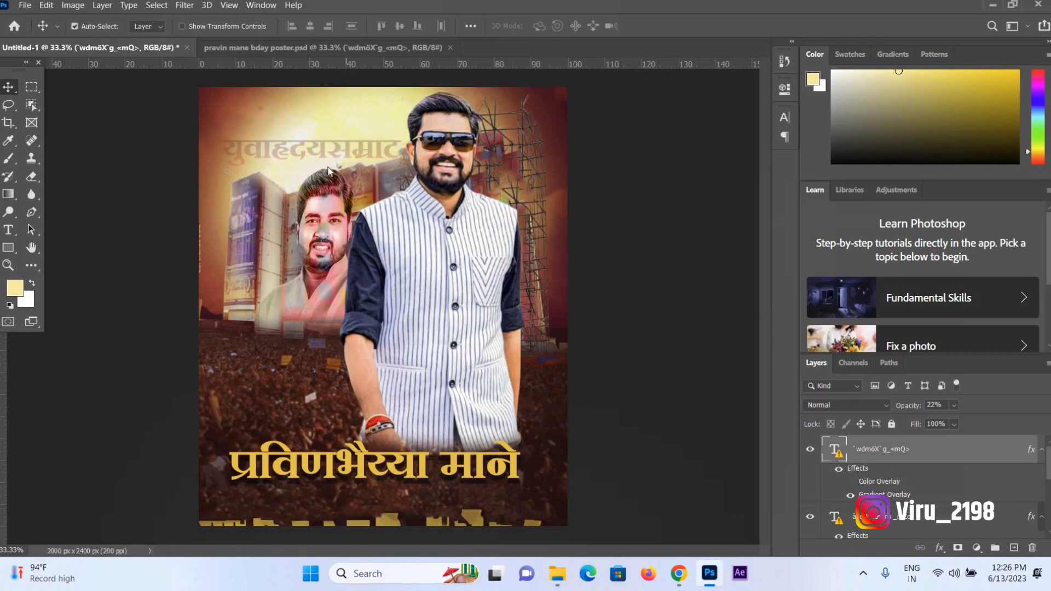
{"action": "key", "text": "ctrl+t"}
- Skew the युवाहृदयसम्राट title by lowering its left side, then reposition it
{"action": "left_click", "coordinate": [640, 272]}
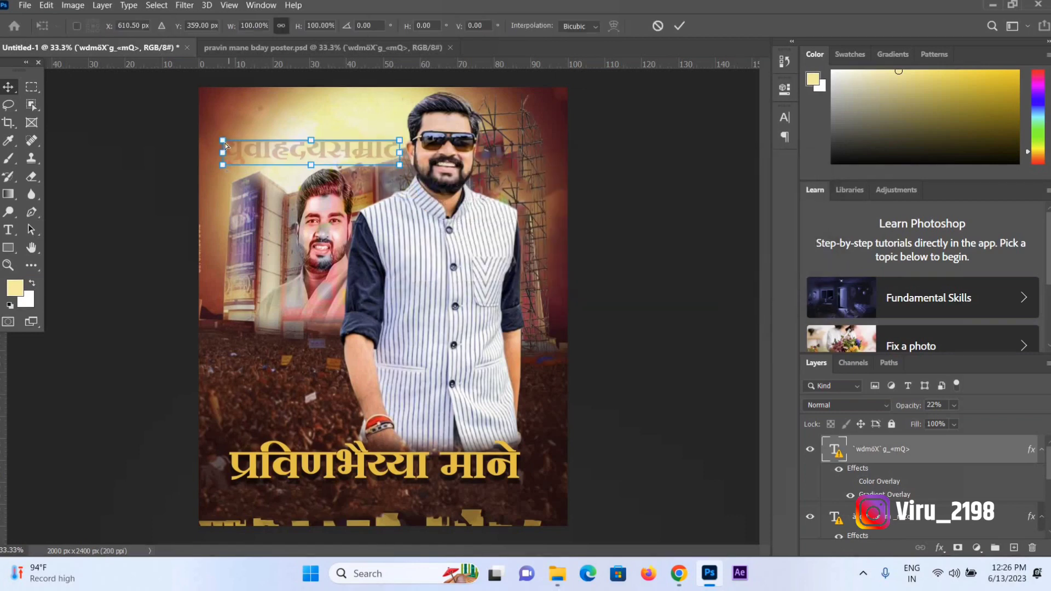
{"action": "left_click_drag", "start_coordinate": [225, 143], "coordinate": [258, 181]}
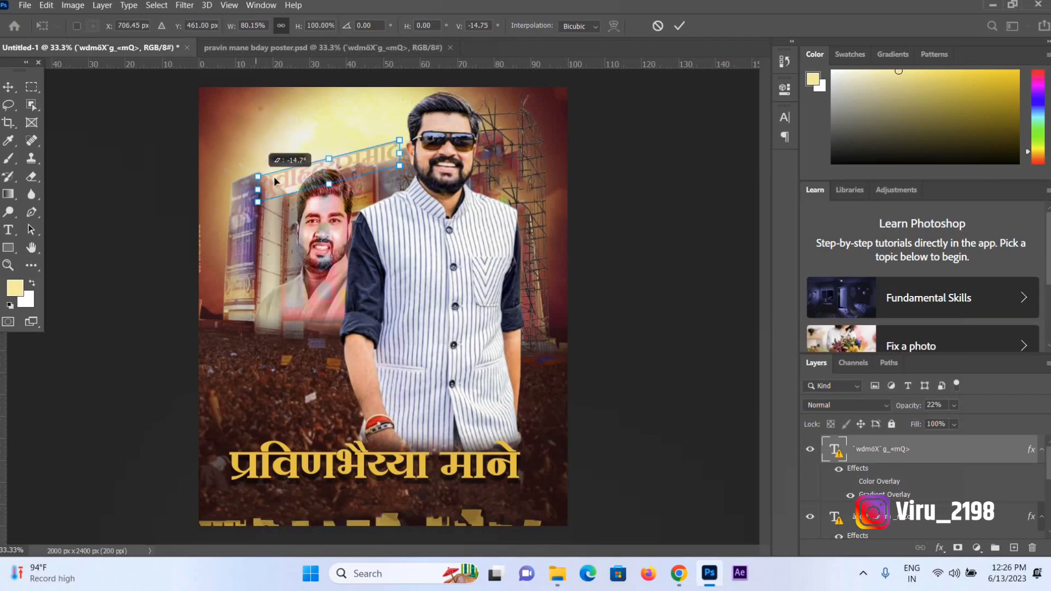
{"action": "key", "text": "Return"}
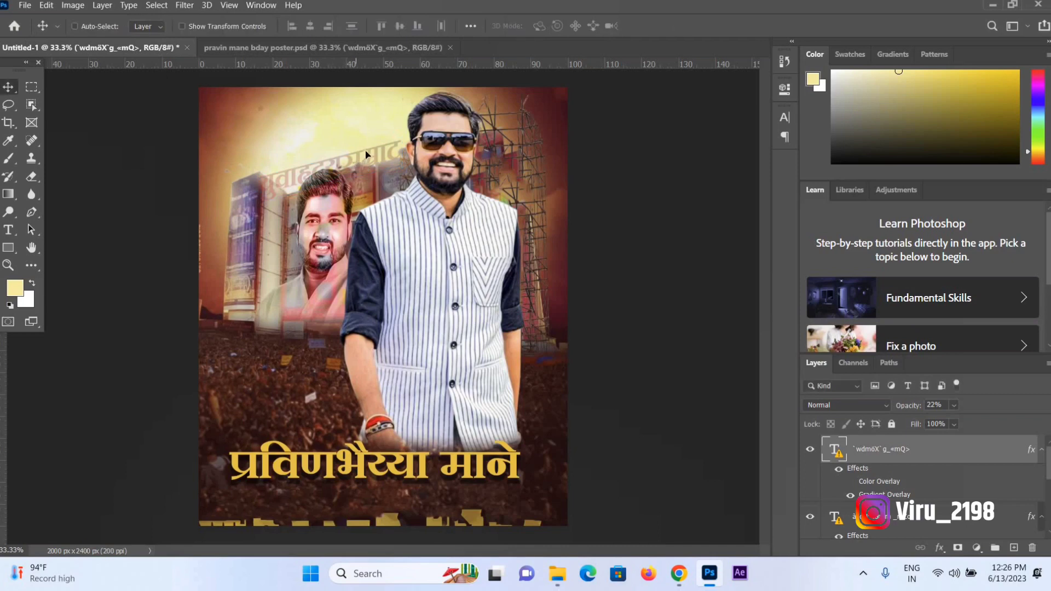
{"action": "left_click_drag", "start_coordinate": [366, 155], "coordinate": [366, 159]}
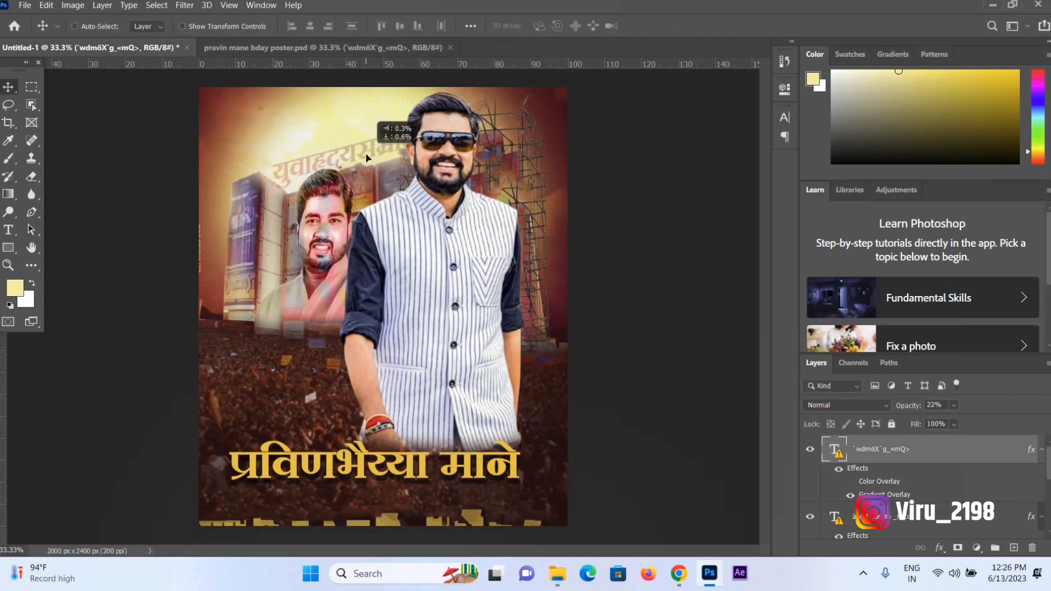
{"action": "left_click_drag", "start_coordinate": [366, 158], "coordinate": [373, 156]}
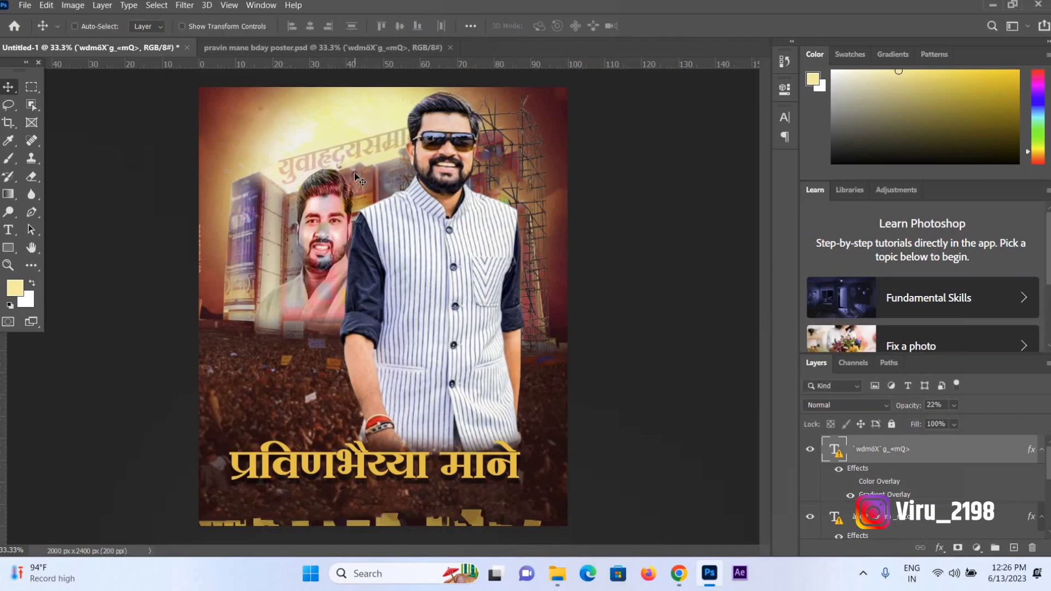
- Rotate the title about -3.6°, enlarge it slightly, and place it above the smaller portrait
{"action": "key", "text": "ctrl+t"}
{"action": "key", "text": "Return"}
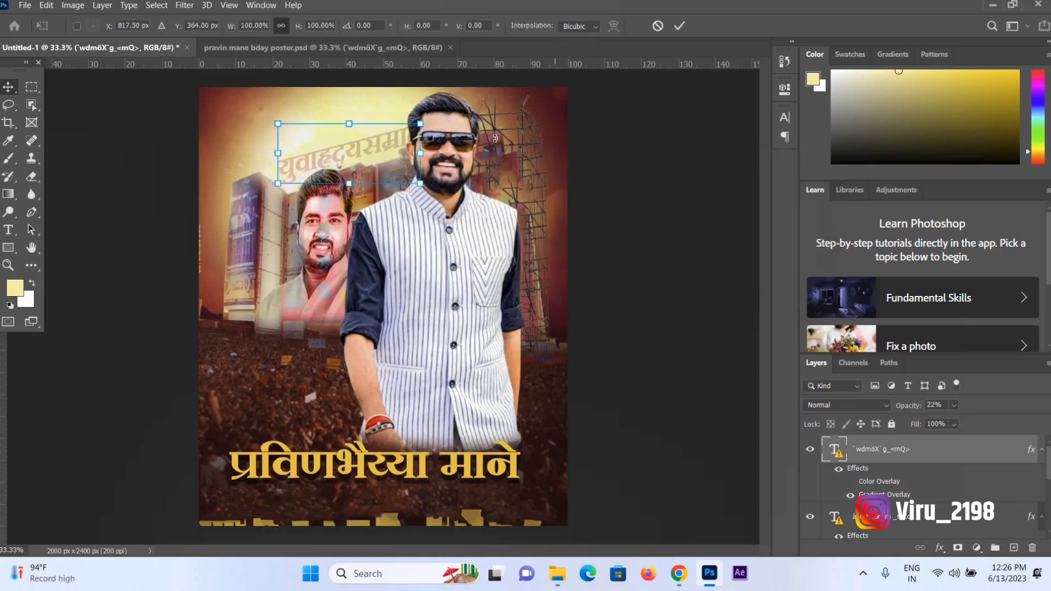
{"action": "left_click_drag", "start_coordinate": [495, 138], "coordinate": [489, 128]}
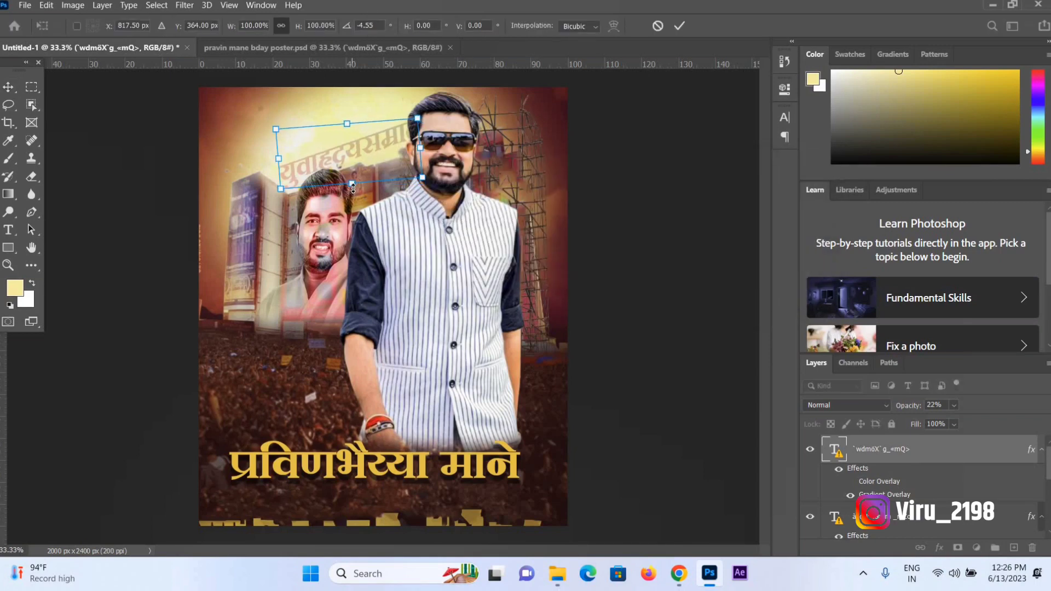
{"action": "left_click_drag", "start_coordinate": [353, 188], "coordinate": [354, 192]}
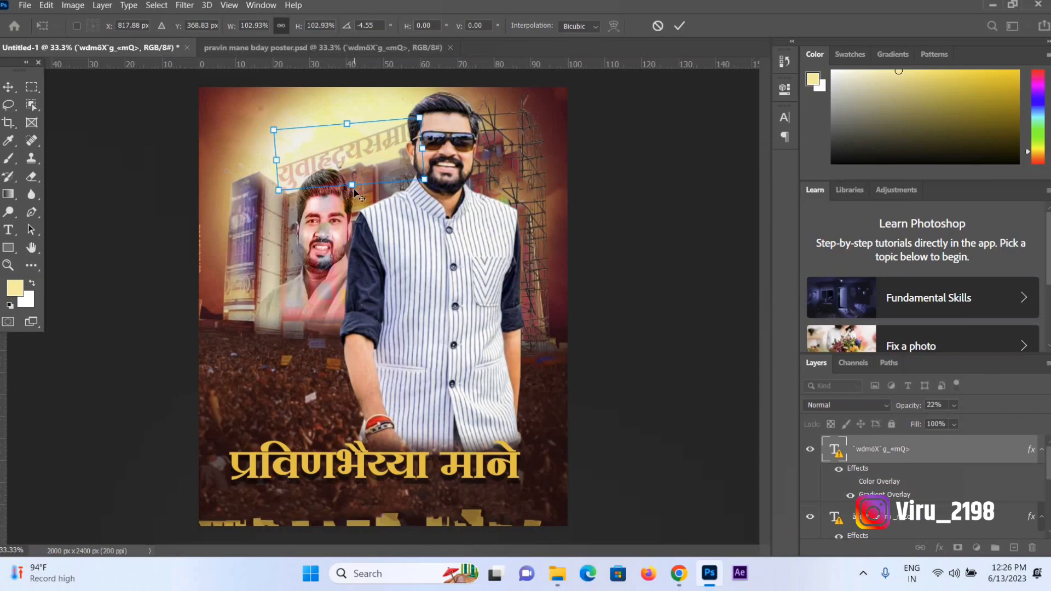
{"action": "key", "text": "Return"}
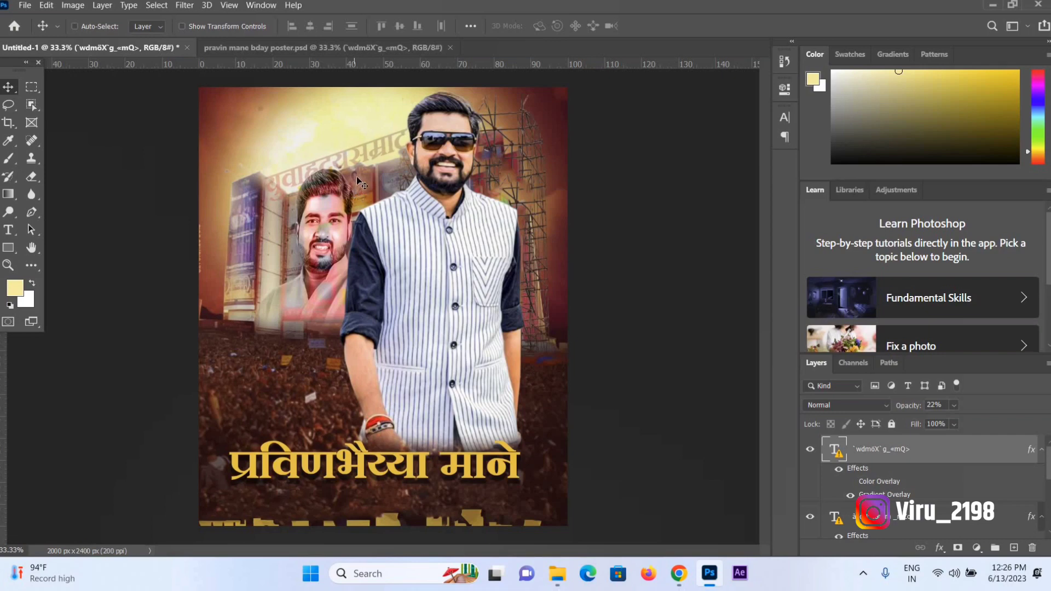
{"action": "left_click_drag", "start_coordinate": [381, 164], "coordinate": [385, 175]}
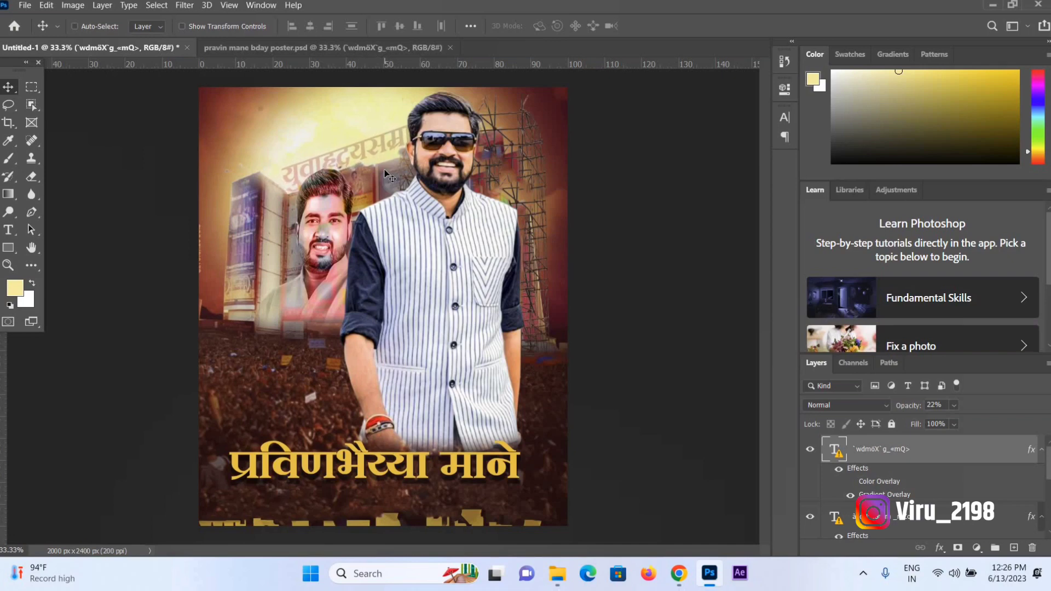
{"action": "left_click_drag", "start_coordinate": [385, 174], "coordinate": [387, 176]}
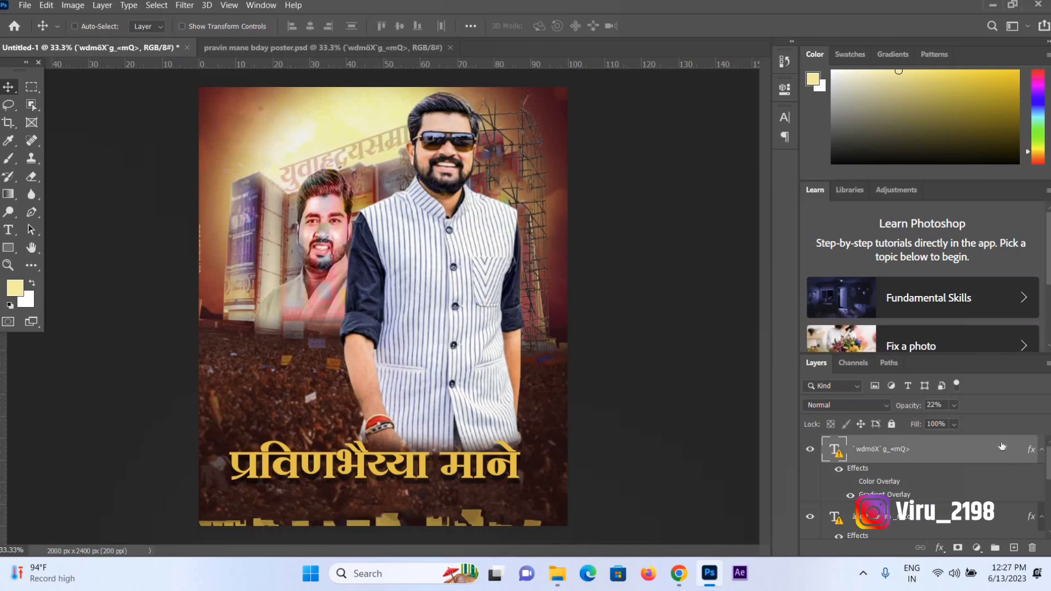
- Set the title layer's opacity to 41% and nudge the man's photo slightly left
{"action": "left_click_drag", "start_coordinate": [955, 405], "coordinate": [1016, 424]}
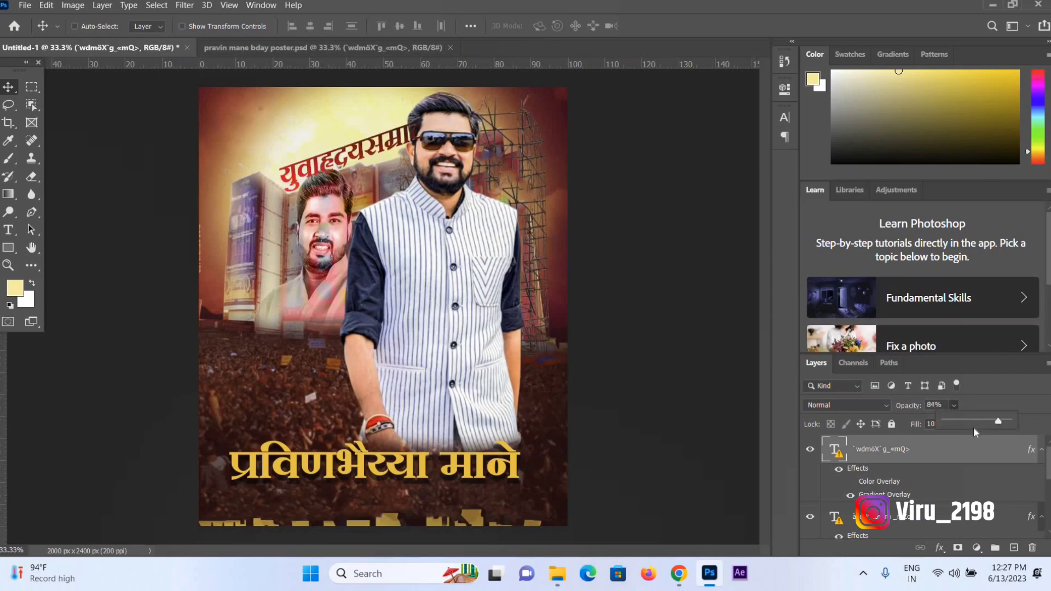
{"action": "left_click_drag", "start_coordinate": [966, 431], "coordinate": [965, 431]}
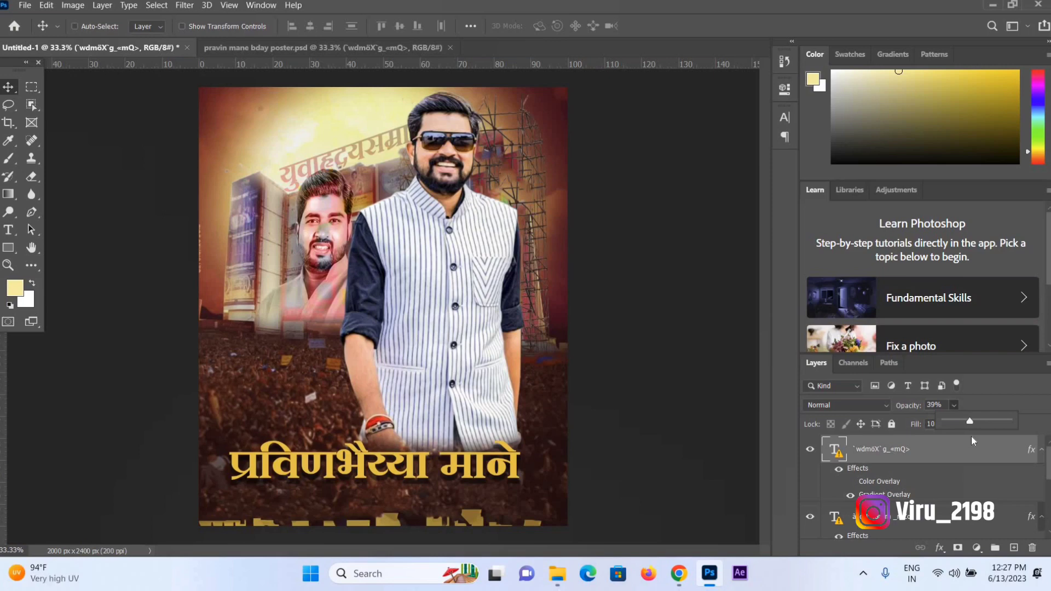
{"action": "left_click", "coordinate": [971, 436]}
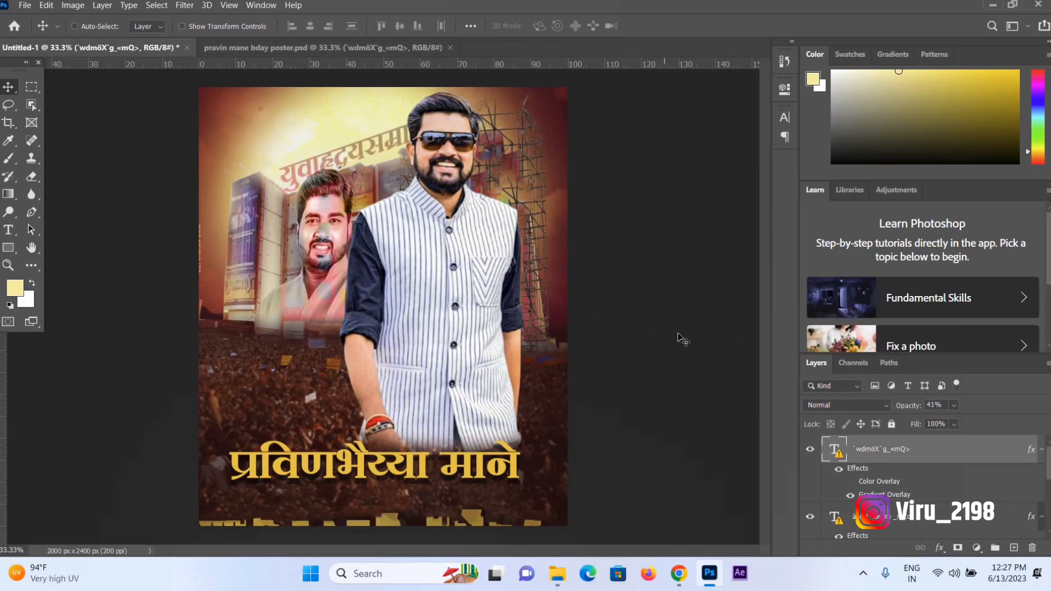
{"action": "left_click", "coordinate": [465, 334], "text": "ctrl"}
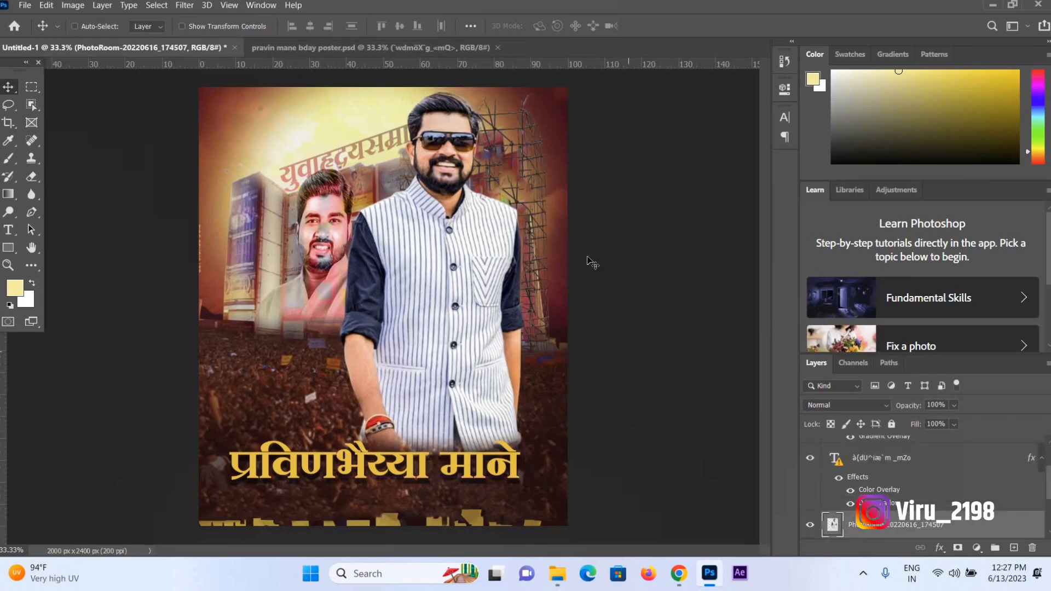
{"action": "key", "text": "Left"}
- Open bhumata 3.psd from the recent files list
{"action": "left_click", "coordinate": [345, 52]}
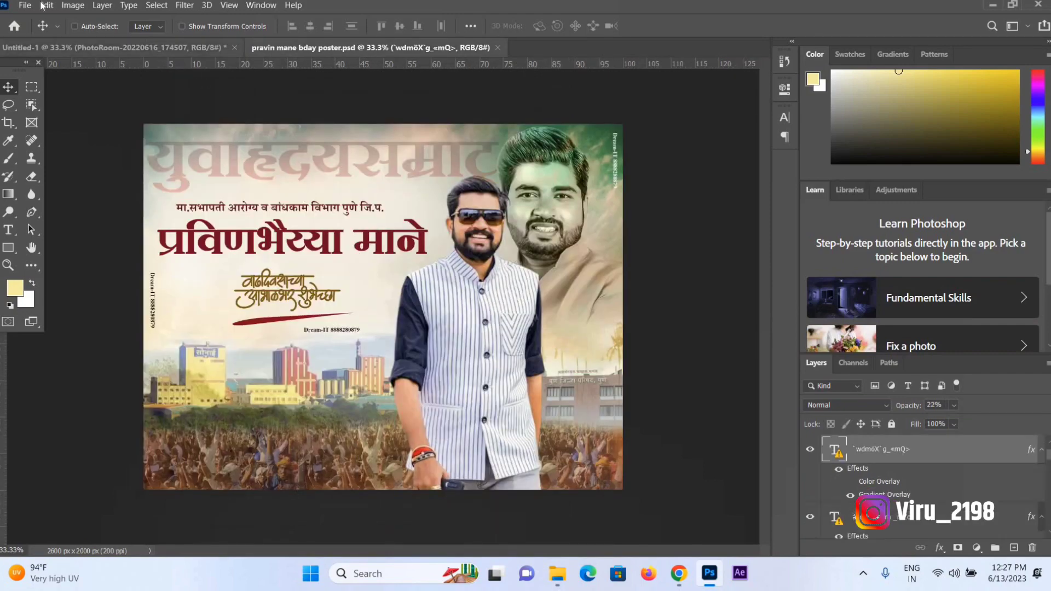
{"action": "left_click", "coordinate": [159, 47]}
{"action": "left_click", "coordinate": [25, 5]}
{"action": "mouse_move", "coordinate": [51, 82]}
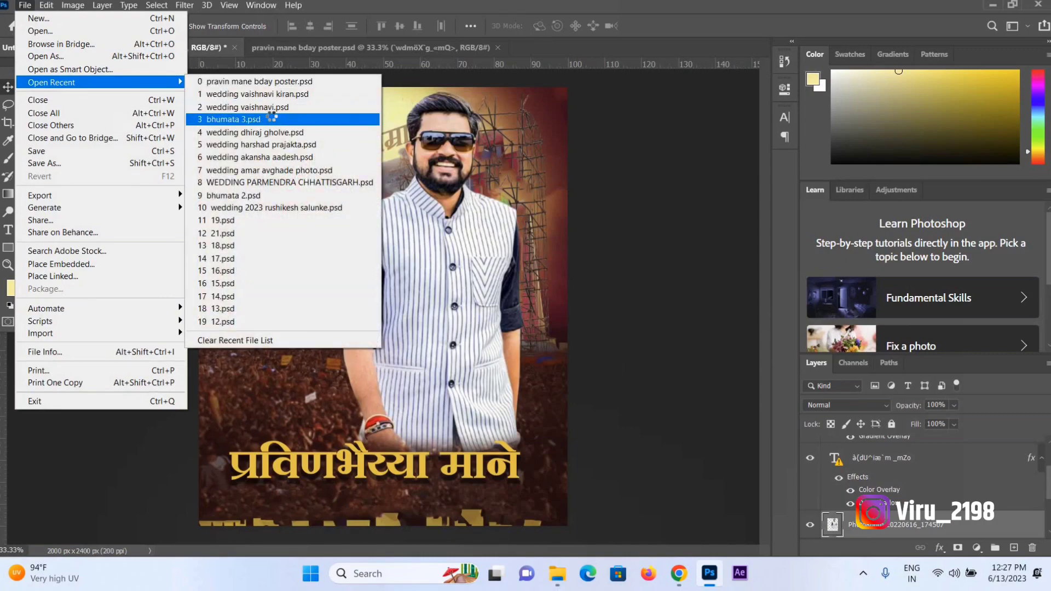
{"action": "left_click", "coordinate": [272, 119]}
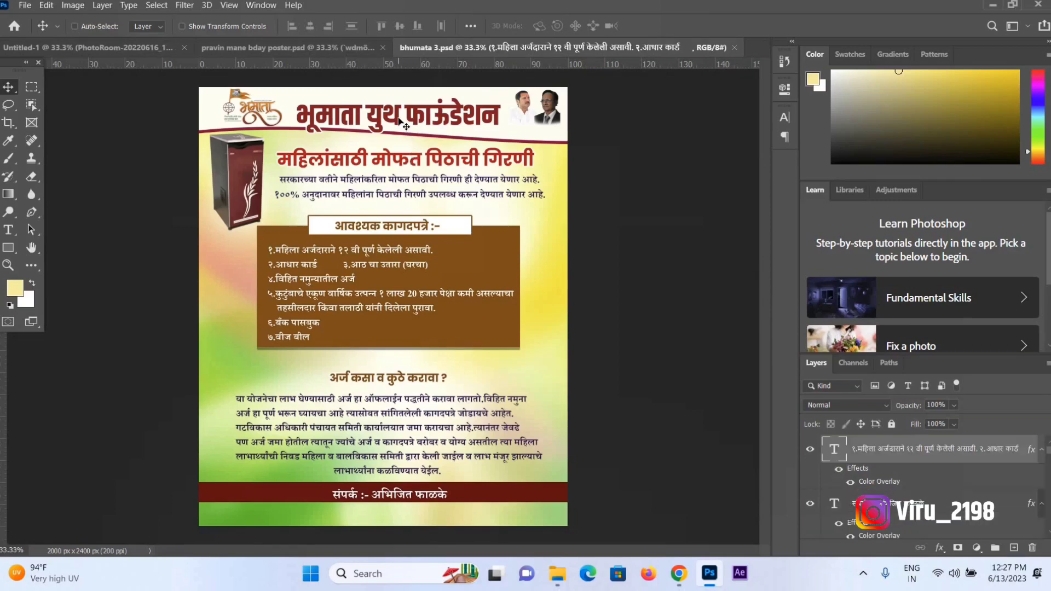
- Copy the भूमाता युथ फाऊंडेशन heading into Untitled-1, shrink it to about 71.8%, and lower it above the crowd
{"action": "mouse_move", "coordinate": [136, 50]}
{"action": "left_mouse_down"}
{"action": "mouse_move", "coordinate": [122, 46]}
{"action": "mouse_move", "coordinate": [312, 144]}
{"action": "left_mouse_up"}
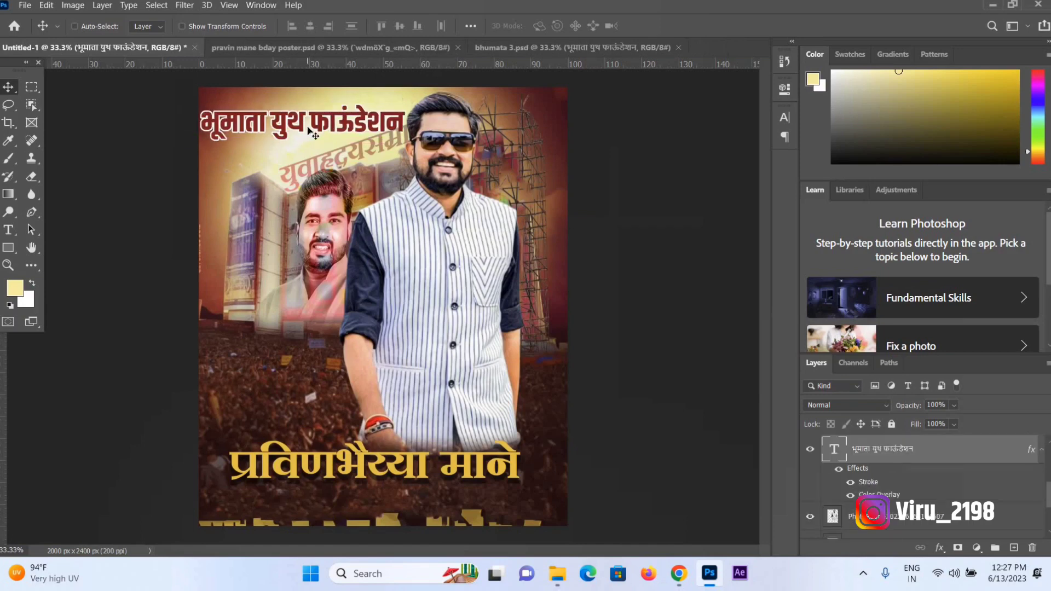
{"action": "key", "text": "ctrl+t"}
{"action": "left_click_drag", "start_coordinate": [314, 135], "coordinate": [307, 120]}
{"action": "key", "text": "Return"}
{"action": "left_click_drag", "start_coordinate": [300, 372], "coordinate": [302, 392]}
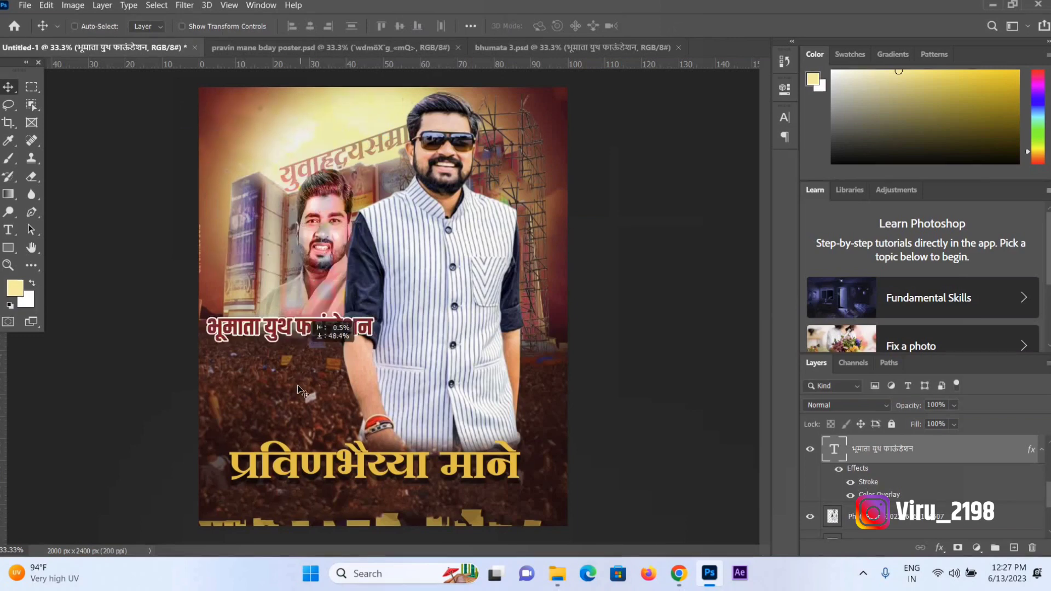
- Delete the copied heading's text and switch typing to Hindi input
{"action": "key", "text": "t"}
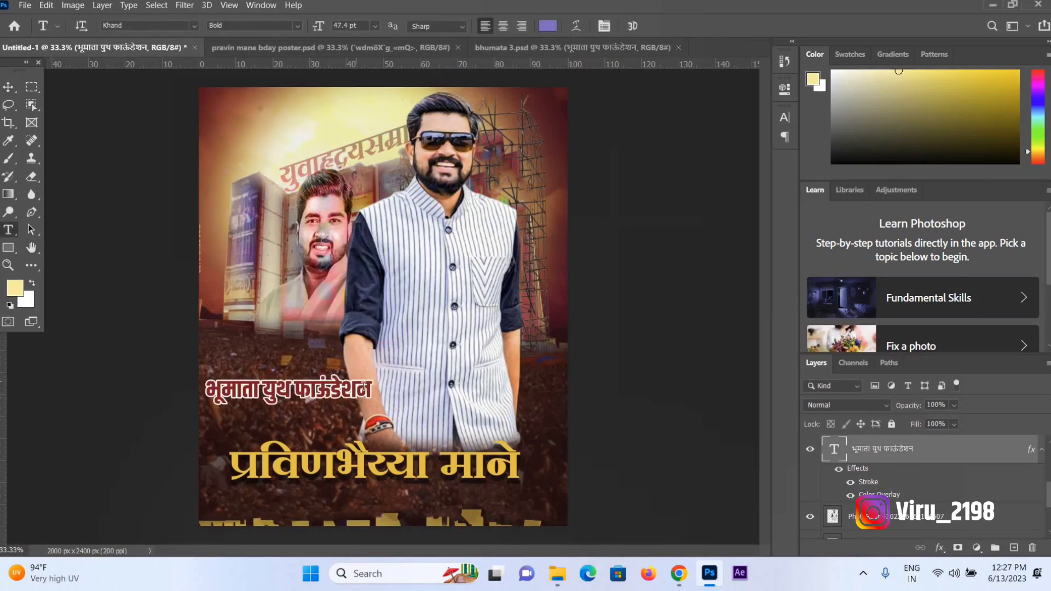
{"action": "left_click", "coordinate": [364, 385]}
{"action": "left_click_drag", "start_coordinate": [371, 390], "coordinate": [209, 395]}
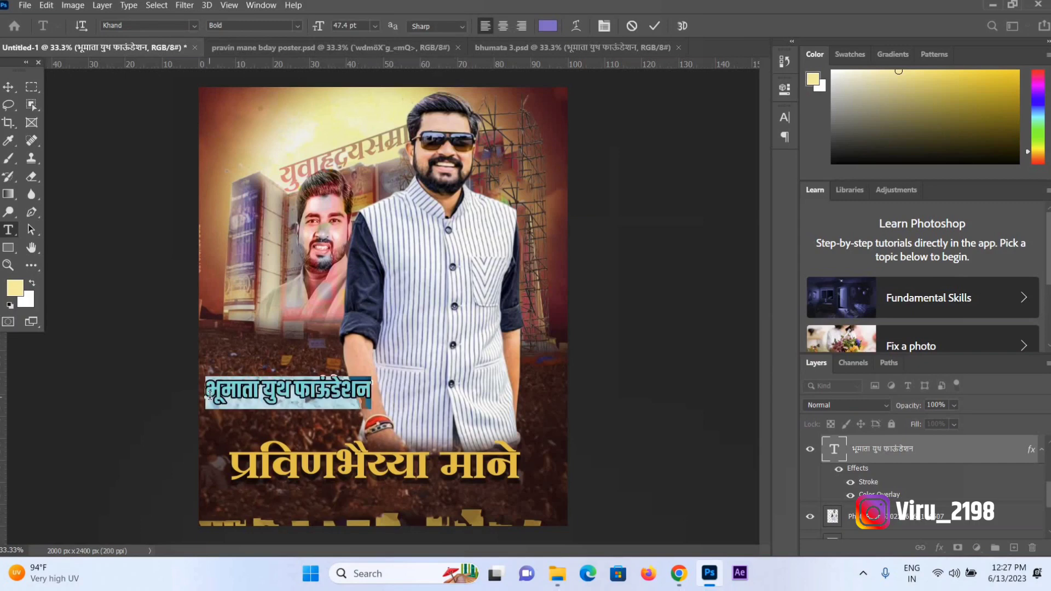
{"action": "key", "text": "BackSpace"}
{"action": "key", "text": "super+space"}
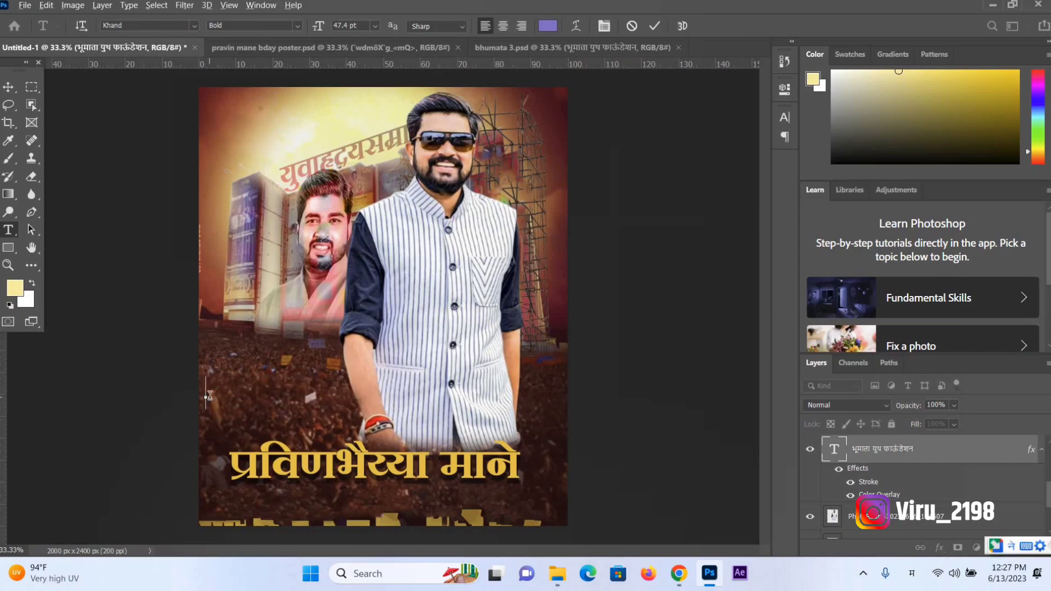
- Type अभिष्टचिंतन as the new title and shift it up and right
{"action": "type", "text": "abh"}
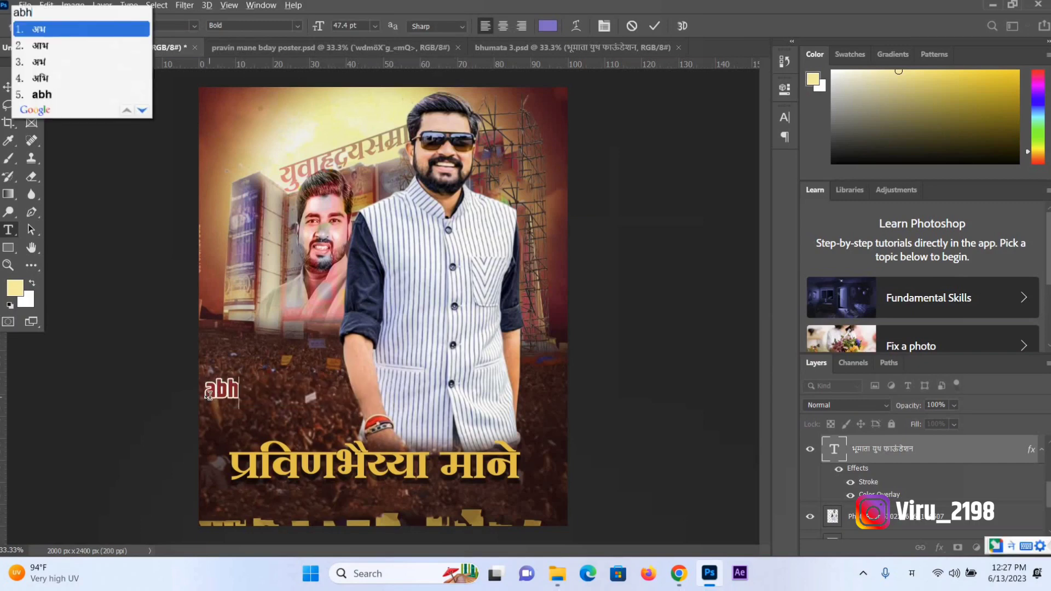
{"action": "type", "text": "isht"}
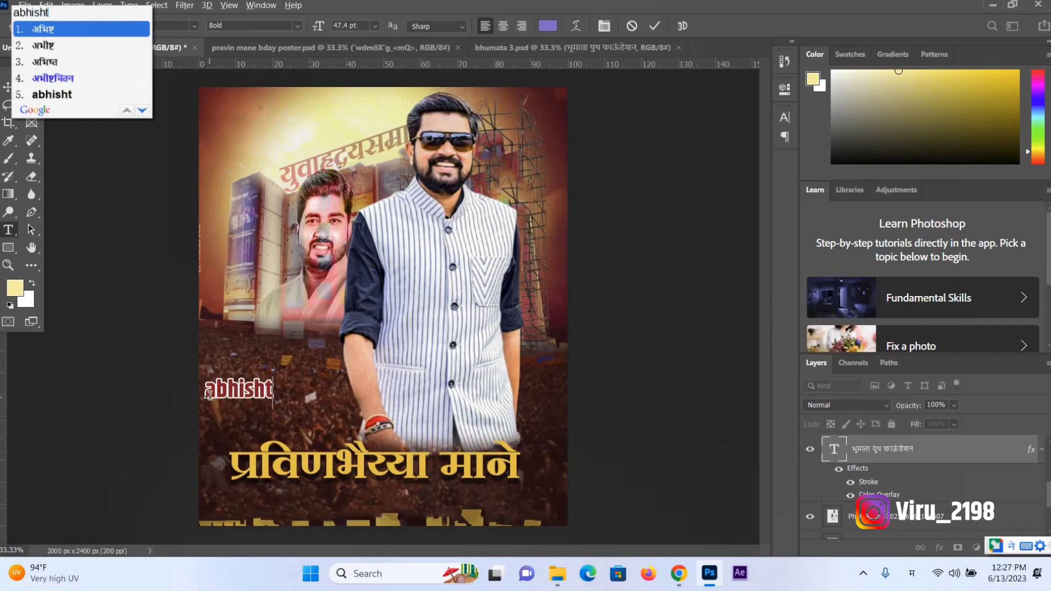
{"action": "key", "text": "Down"}
{"action": "key", "text": "Down"}
{"action": "key", "text": "Up"}
{"action": "key", "text": "Up"}
{"action": "key", "text": "Return"}
{"action": "type", "text": "c"}
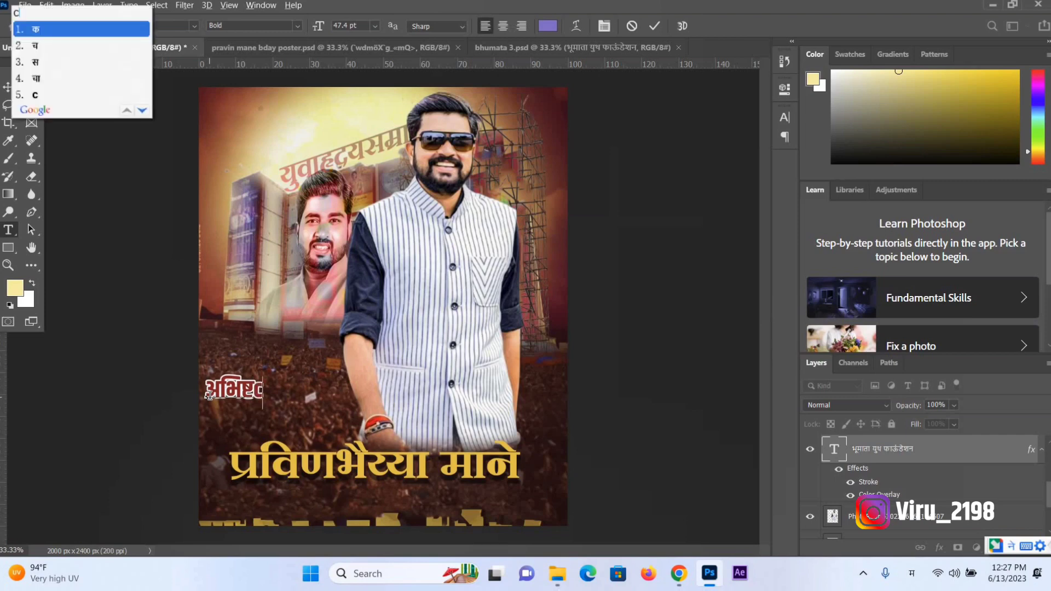
{"action": "type", "text": "hintan"}
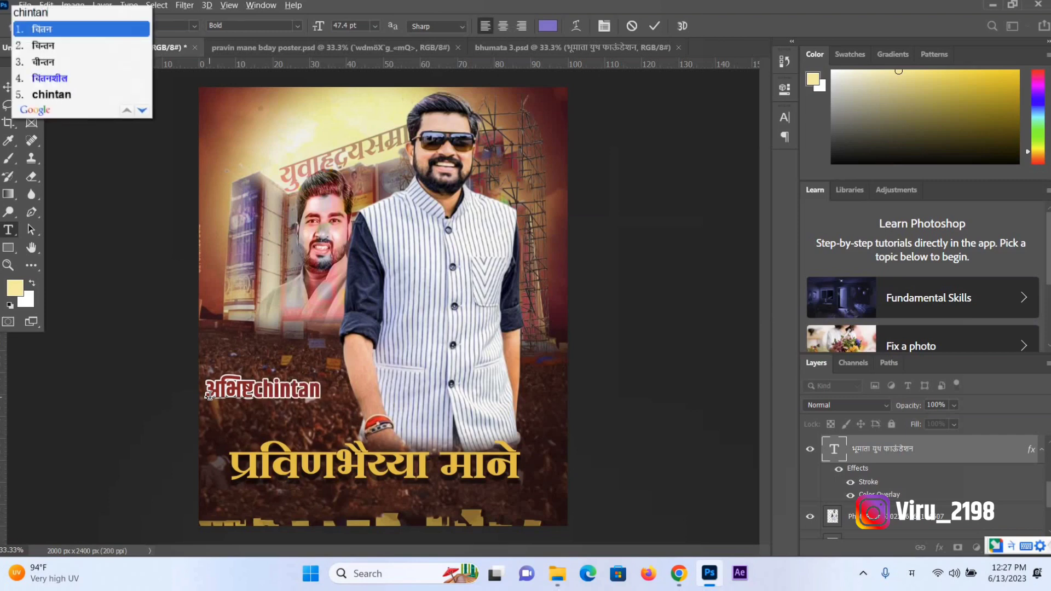
{"action": "key", "text": "Return"}
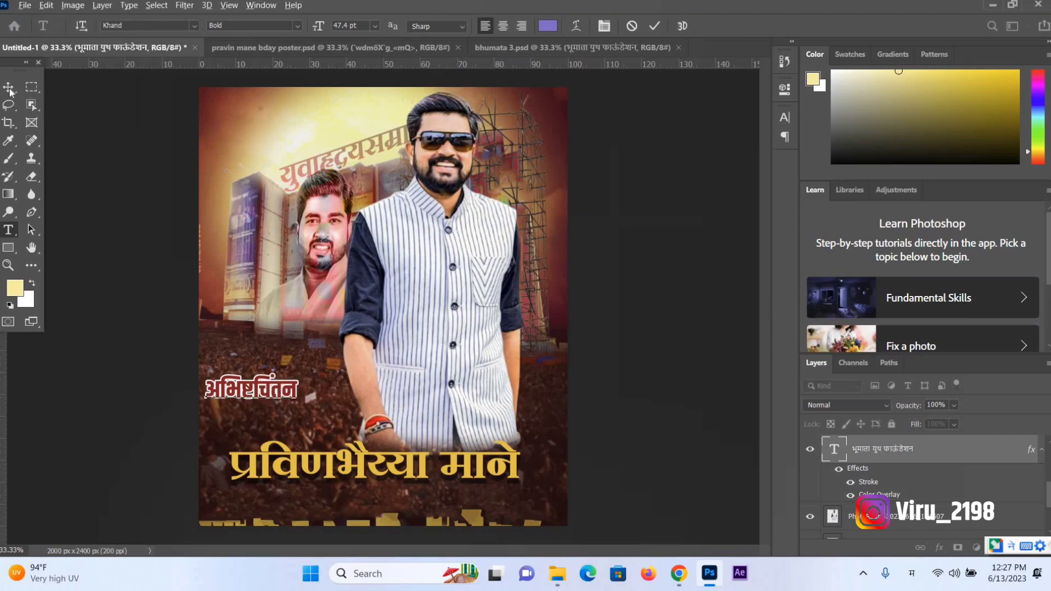
{"action": "left_click", "coordinate": [9, 88]}
{"action": "left_click_drag", "start_coordinate": [281, 382], "coordinate": [293, 366]}
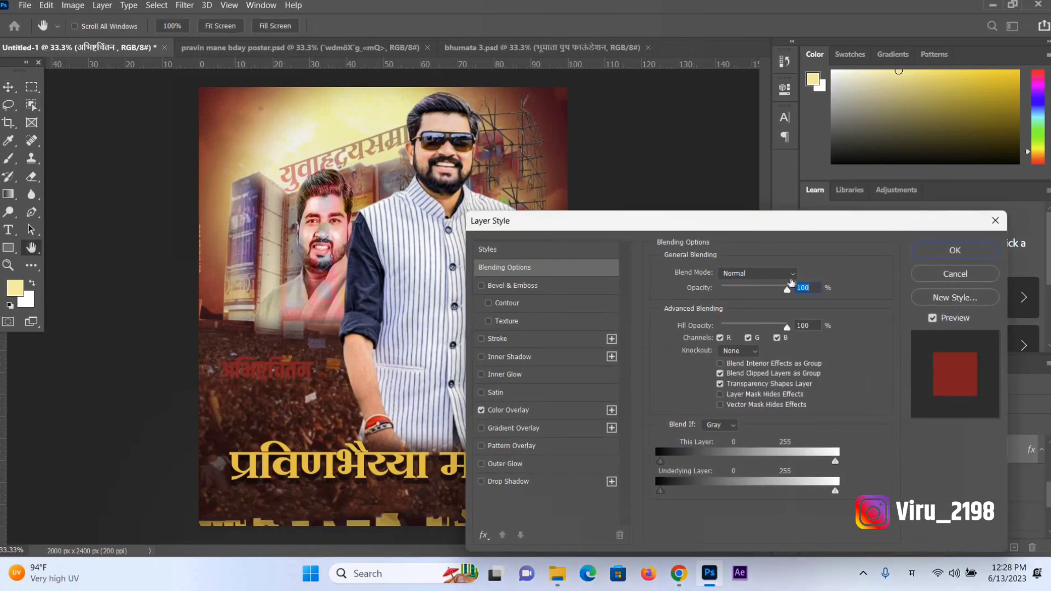
- Give the अभिष्टचिंतन title a white #ffffff Color Overlay and a 22 px Drop Shadow
{"action": "left_click", "coordinate": [508, 410]}
{"action": "left_click", "coordinate": [800, 274]}
{"action": "type", "text": "ffffff"}
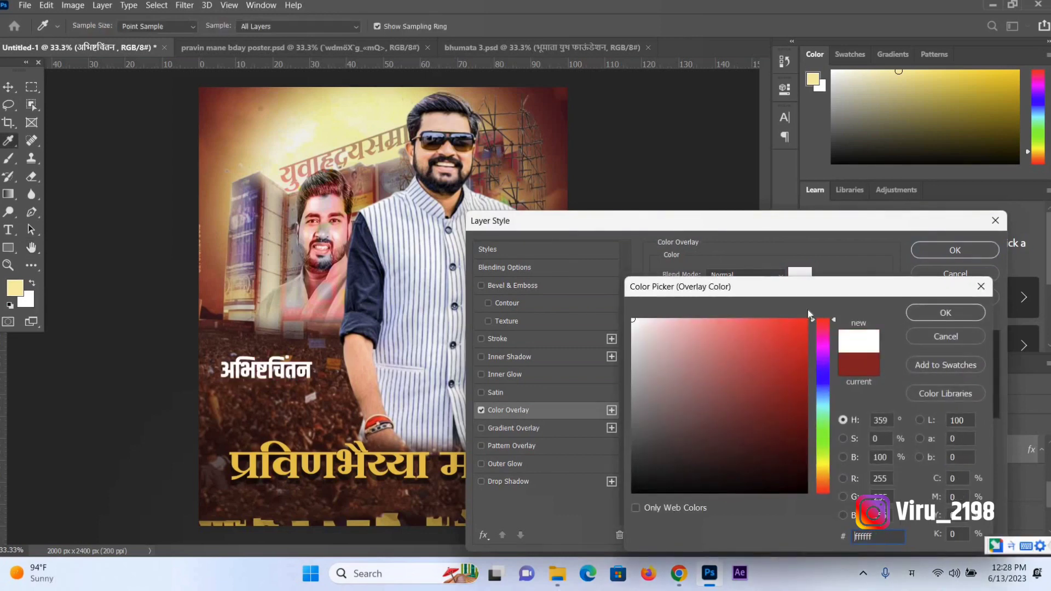
{"action": "left_click", "coordinate": [953, 323]}
{"action": "left_click", "coordinate": [508, 481]}
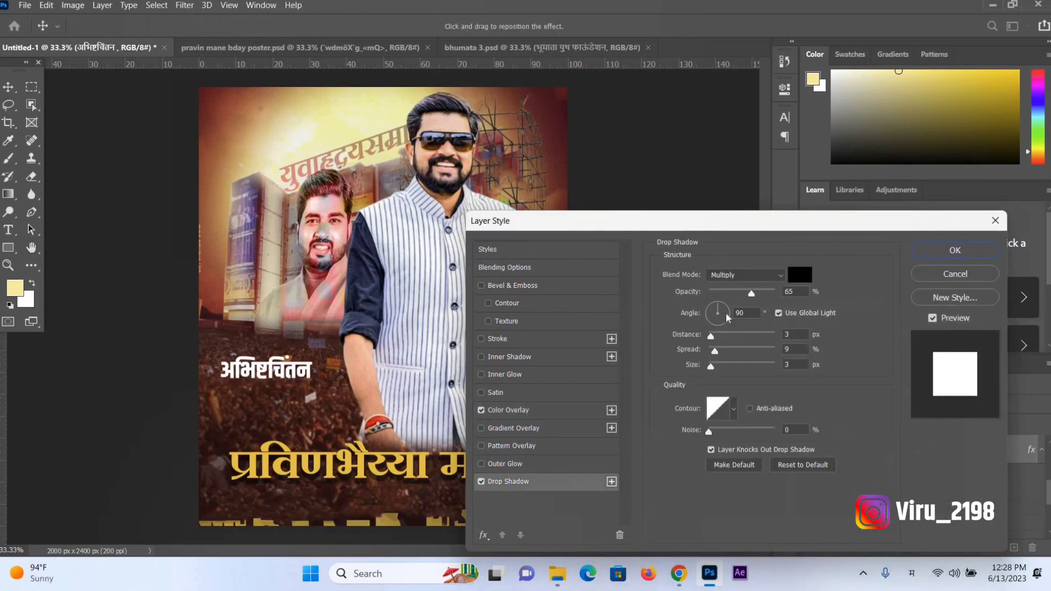
{"action": "left_click_drag", "start_coordinate": [726, 335], "coordinate": [724, 335]}
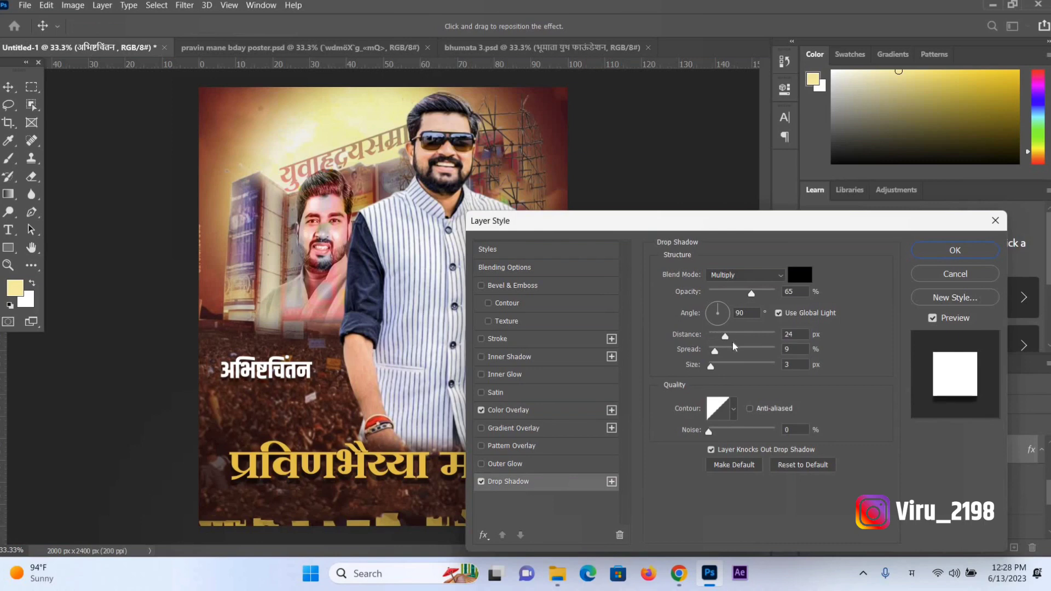
{"action": "left_click", "coordinate": [954, 250]}
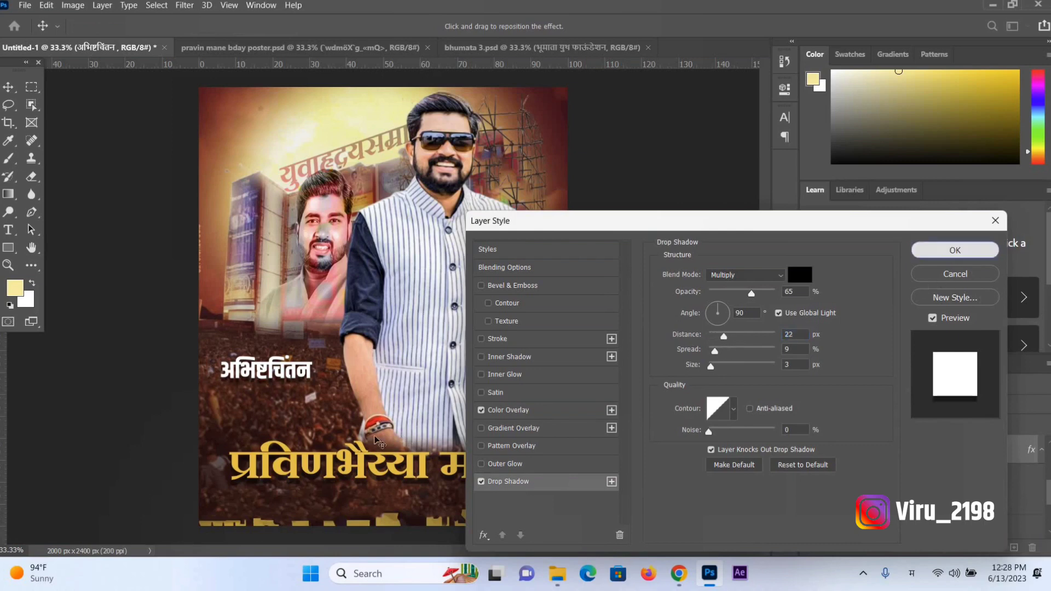
- Duplicate the title just below and retype the copy as सोहळा
{"action": "left_click_drag", "start_coordinate": [287, 410], "coordinate": [288, 439]}
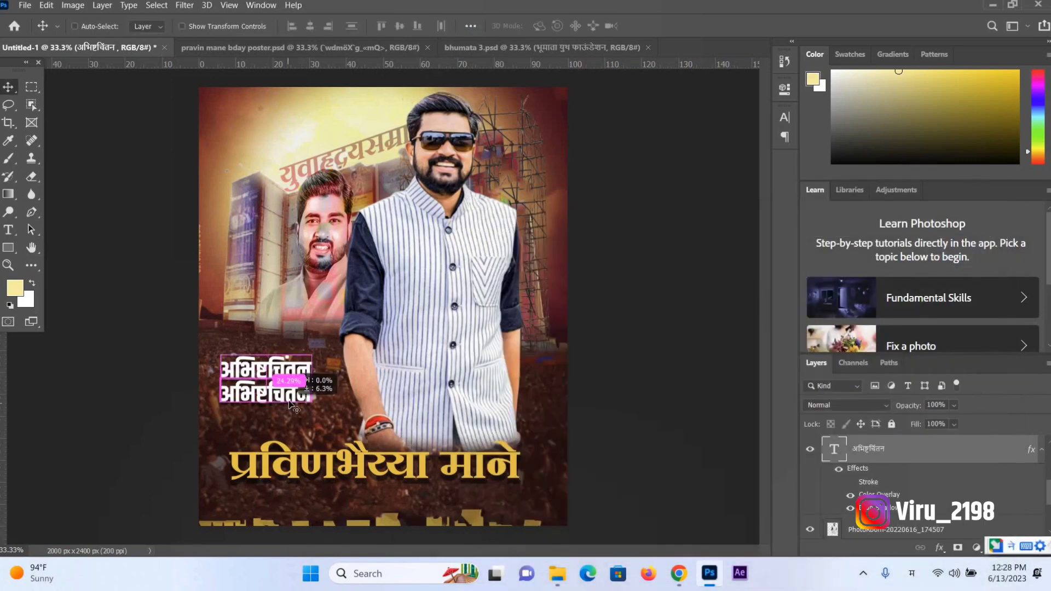
{"action": "left_click", "coordinate": [8, 229]}
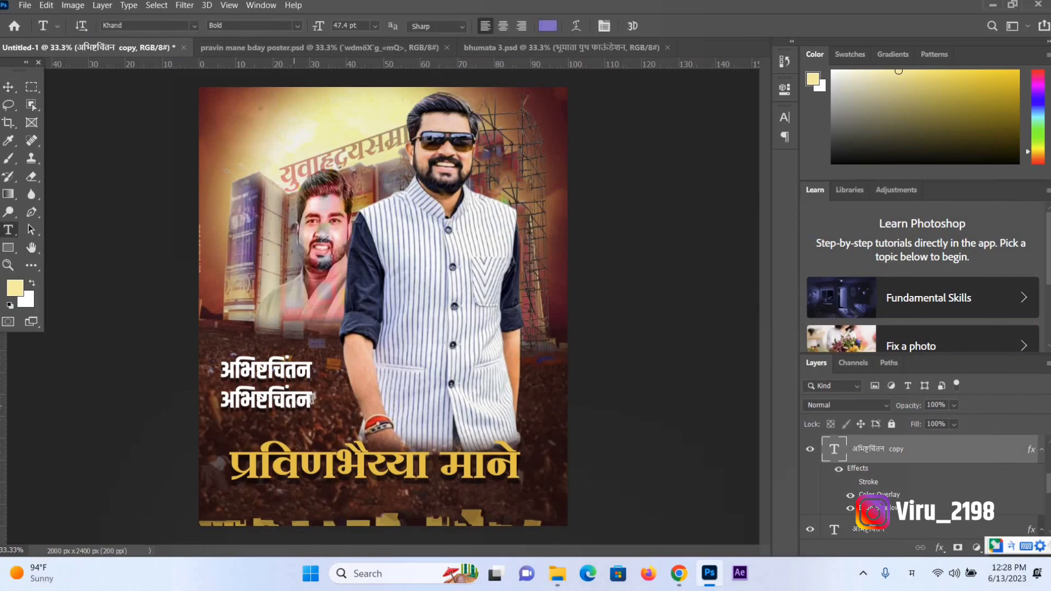
{"action": "left_click_drag", "start_coordinate": [312, 399], "coordinate": [181, 420]}
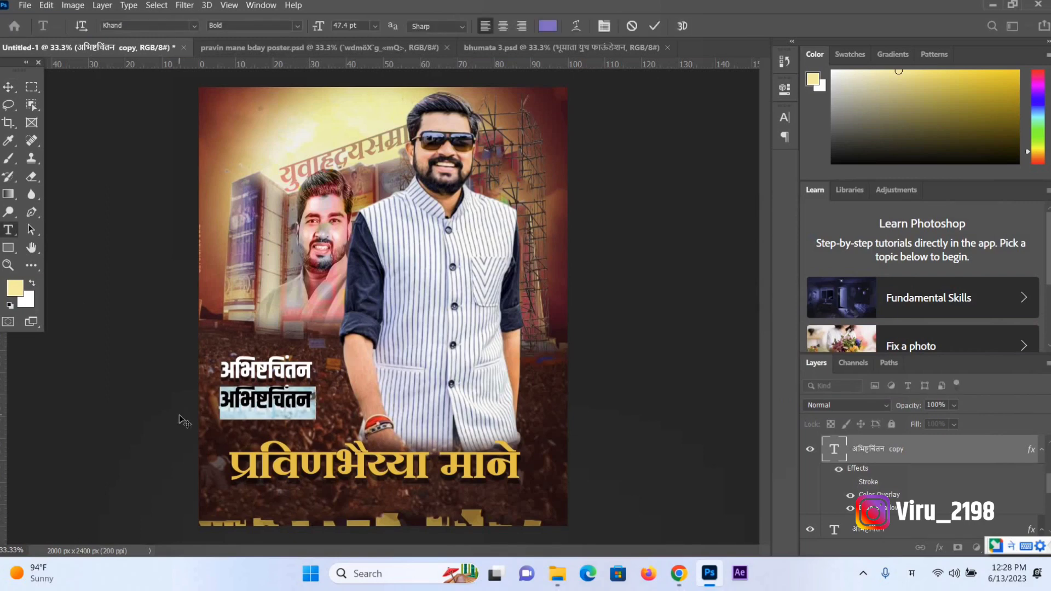
{"action": "type", "text": "sohla"}
{"action": "key", "text": "space"}
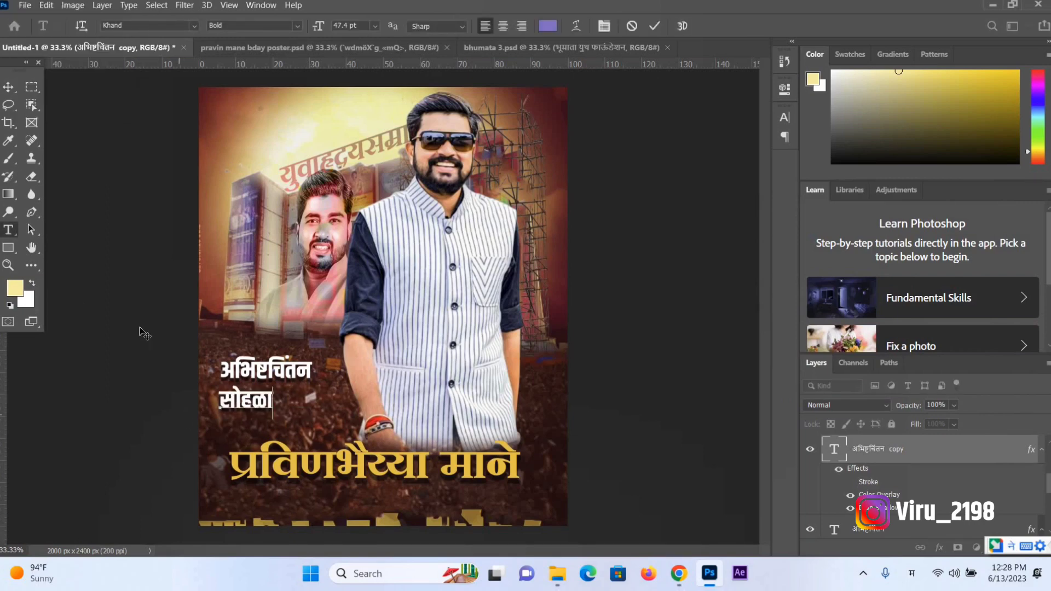
{"action": "left_click", "coordinate": [9, 86]}
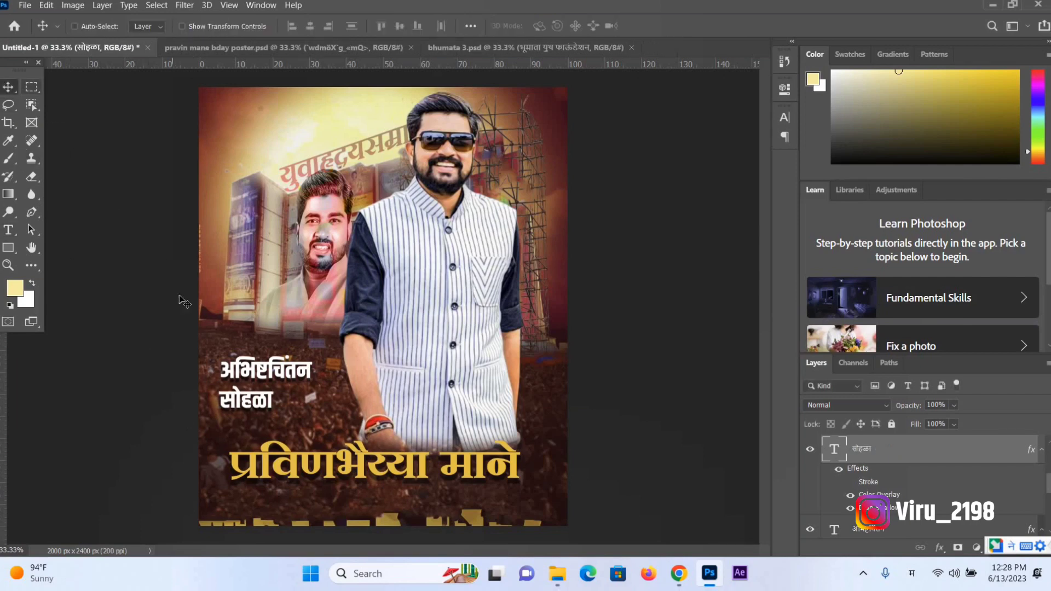
- Enlarge सोहळा to about 141%, tuck it under अभिष्टचिंतन, and move both lines together
{"action": "key", "text": "ctrl+t"}
{"action": "left_click_drag", "start_coordinate": [254, 420], "coordinate": [257, 453]}
{"action": "key", "text": "Return"}
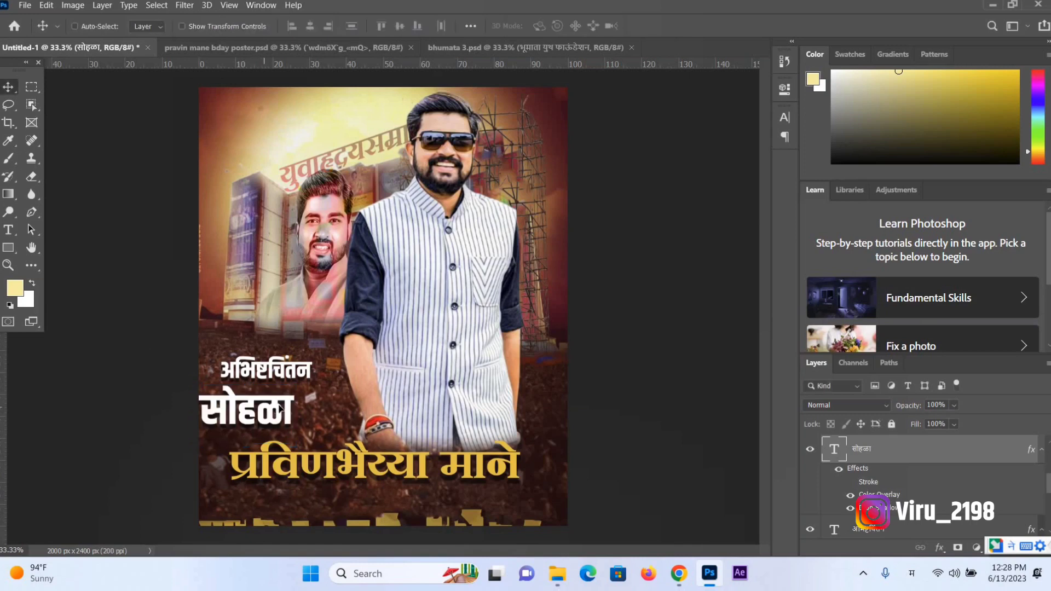
{"action": "left_click_drag", "start_coordinate": [280, 407], "coordinate": [296, 406]}
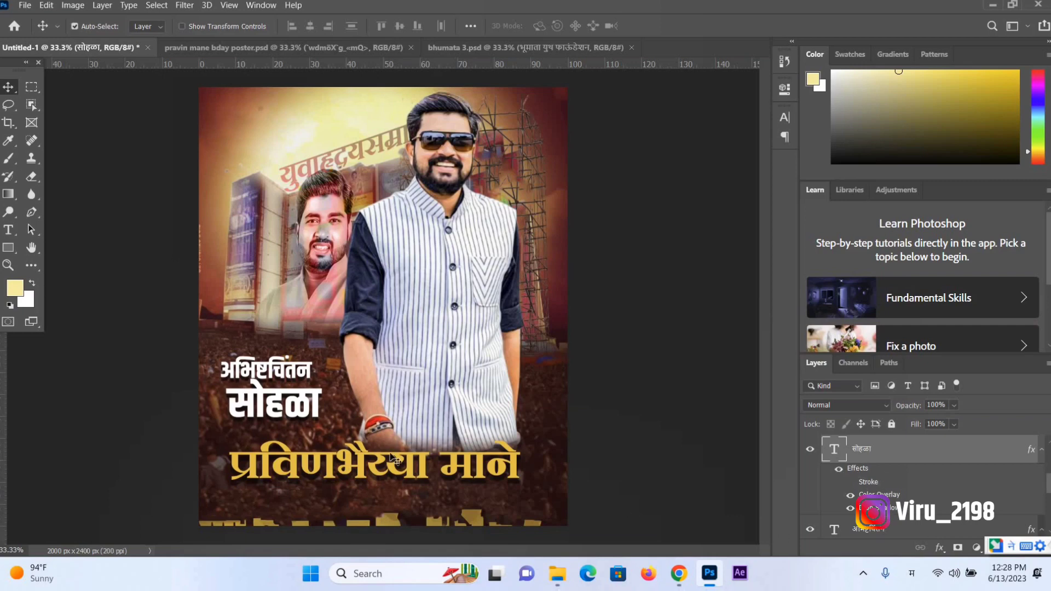
{"action": "left_click", "coordinate": [881, 530], "text": "shift"}
{"action": "left_click_drag", "start_coordinate": [265, 364], "coordinate": [262, 381]}
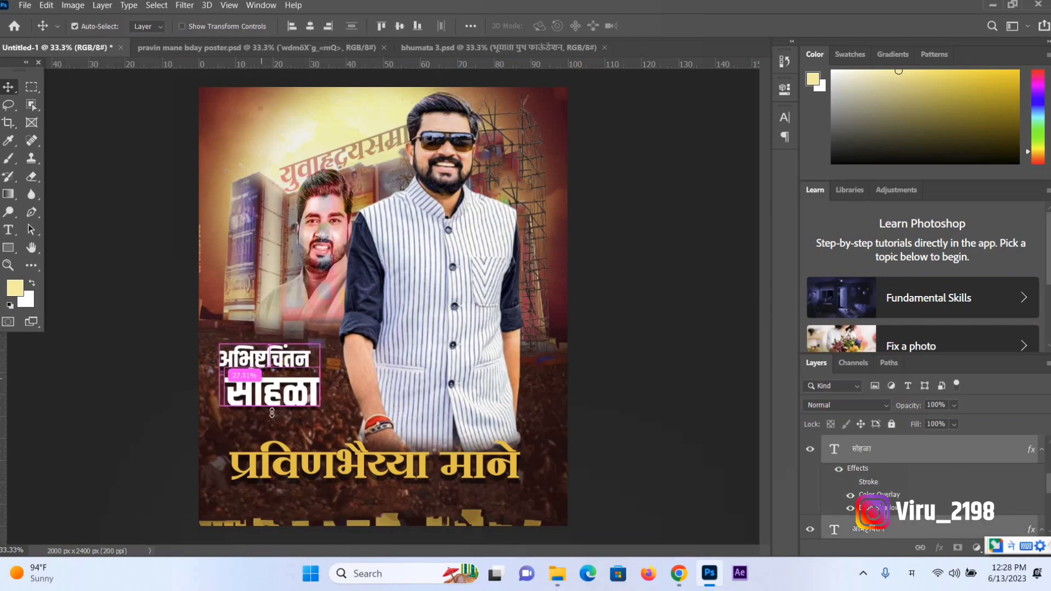
- Skew the two-line title slightly and squash it shorter
{"action": "key", "text": "ctrl+t"}
{"action": "left_click_drag", "start_coordinate": [319, 350], "coordinate": [314, 348]}
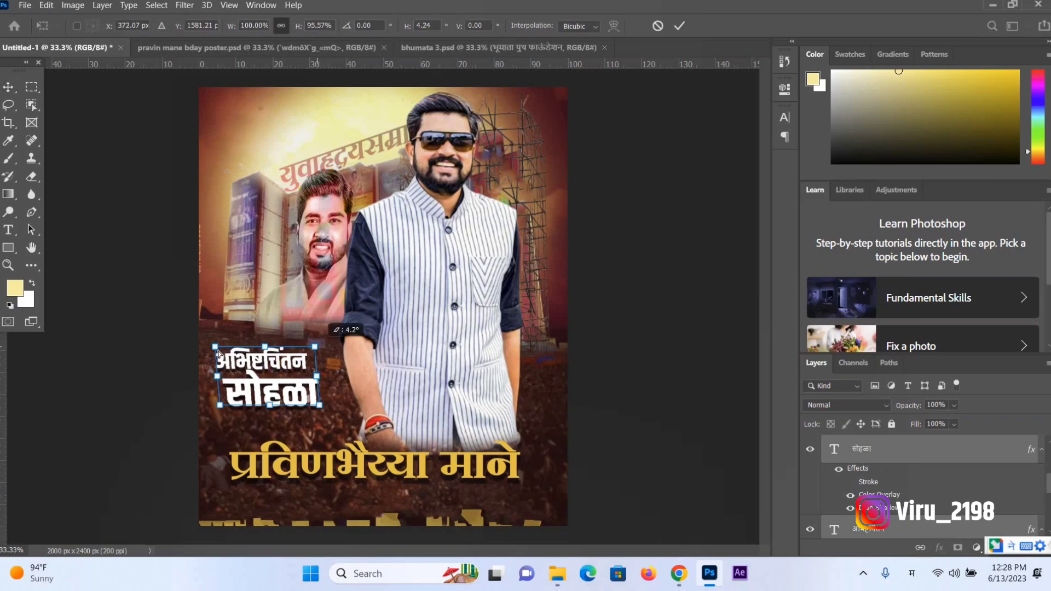
{"action": "left_click_drag", "start_coordinate": [222, 352], "coordinate": [225, 353]}
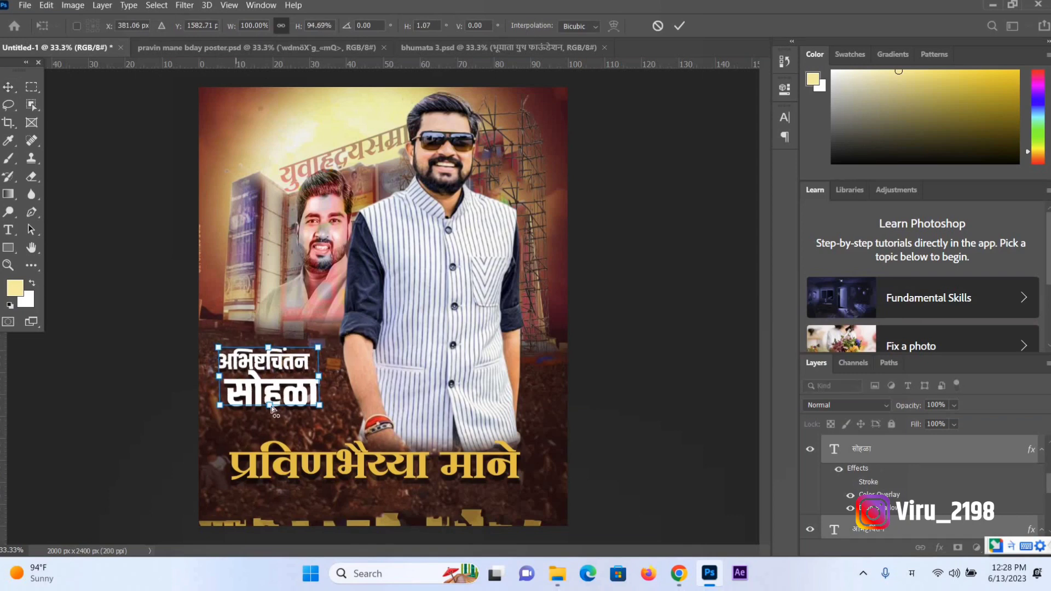
{"action": "mouse_move", "coordinate": [225, 404]}
{"action": "left_mouse_down"}
{"action": "mouse_move", "coordinate": [264, 413]}
{"action": "mouse_move", "coordinate": [266, 403]}
{"action": "left_mouse_up"}
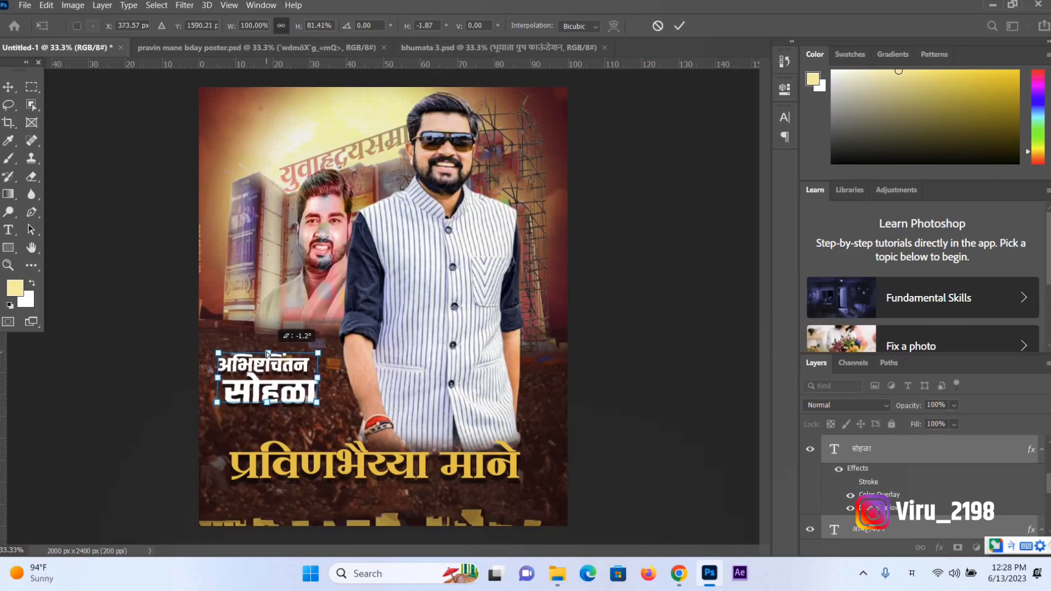
{"action": "left_click_drag", "start_coordinate": [267, 354], "coordinate": [283, 401]}
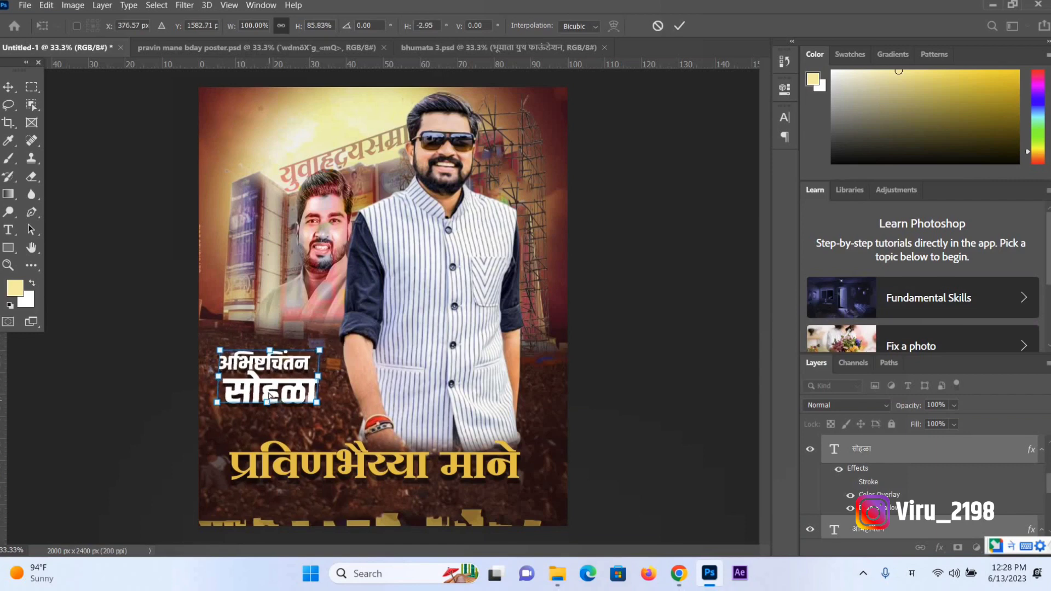
{"action": "left_click_drag", "start_coordinate": [270, 397], "coordinate": [308, 403]}
{"action": "key", "text": "Return"}
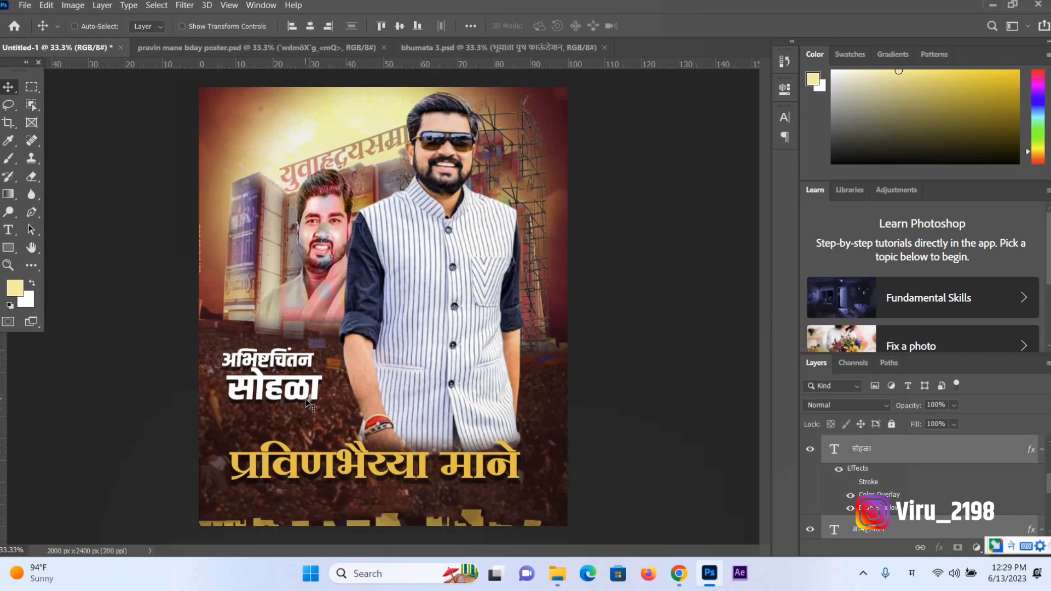
- Position the slanted title on the left, just above the crowd beside the man
{"action": "key", "text": "shift+Up"}
{"action": "key", "text": "shift+Up"}
{"action": "key", "text": "shift+Up"}
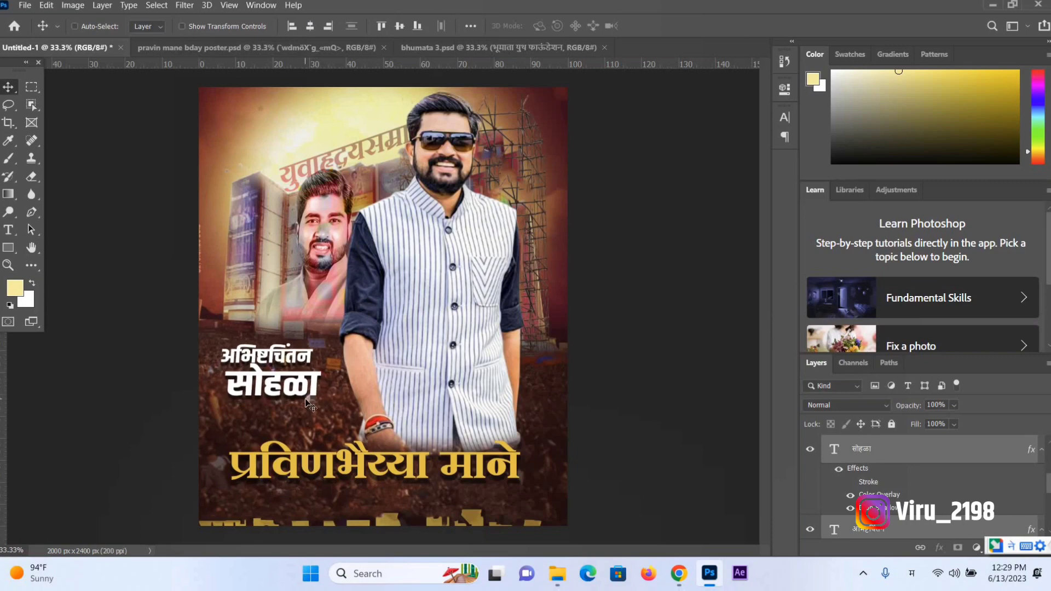
{"action": "key", "text": "shift+Left"}
{"action": "key", "text": "shift+Left"}
{"action": "key", "text": "shift+Left"}
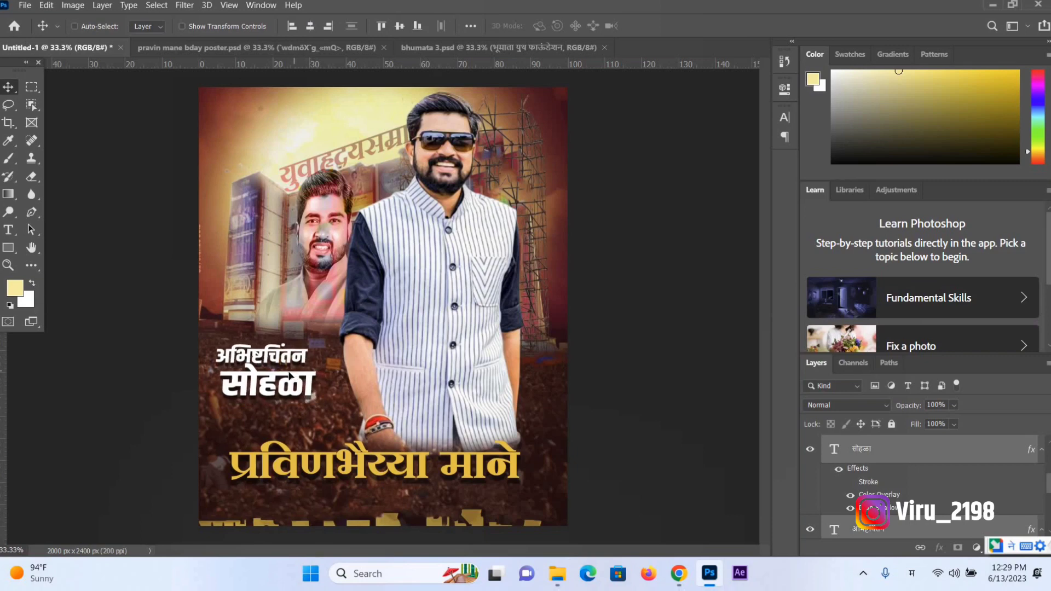
{"action": "mouse_move", "coordinate": [271, 389]}
{"action": "left_mouse_down"}
{"action": "mouse_move", "coordinate": [277, 139]}
{"action": "mouse_move", "coordinate": [279, 387]}
{"action": "mouse_move", "coordinate": [299, 390]}
{"action": "left_mouse_up"}
{"action": "key", "text": "shift+Left"}
{"action": "key", "text": "shift+Left"}
{"action": "key", "text": "shift+Left"}
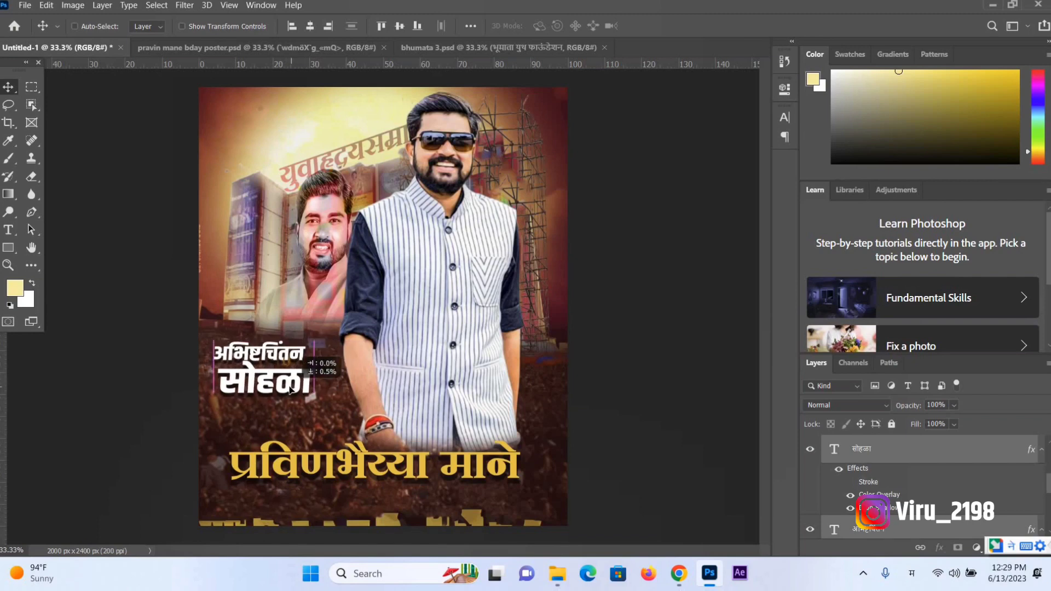
{"action": "left_click_drag", "start_coordinate": [298, 390], "coordinate": [293, 395]}
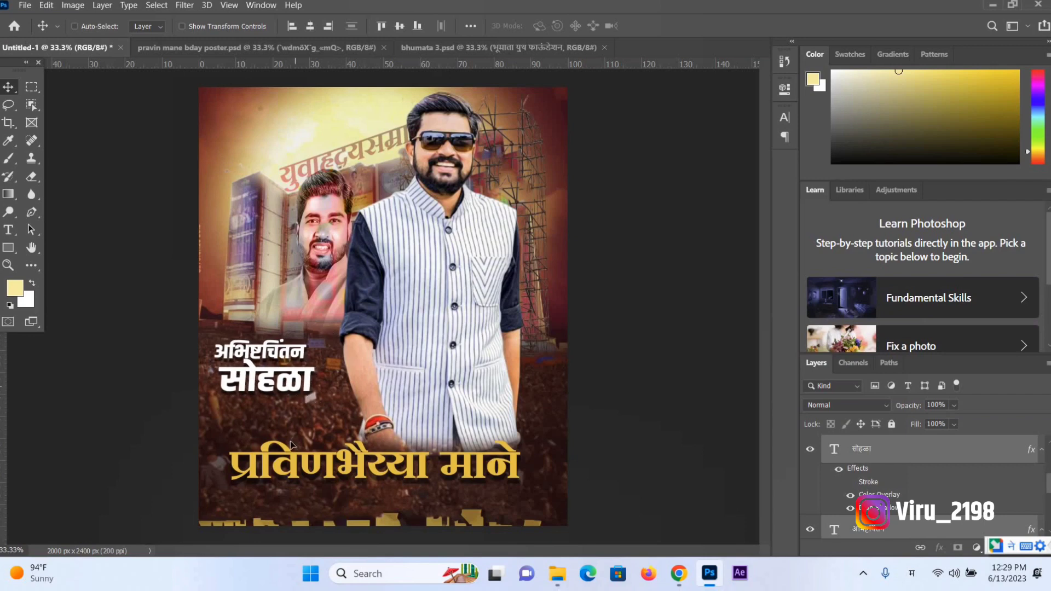
{"action": "left_click_drag", "start_coordinate": [296, 393], "coordinate": [296, 446], "text": "alt"}
- Undo the stray title copy and add a लवकरच.. text line below सोहळा
{"action": "key", "text": "ctrl+z"}
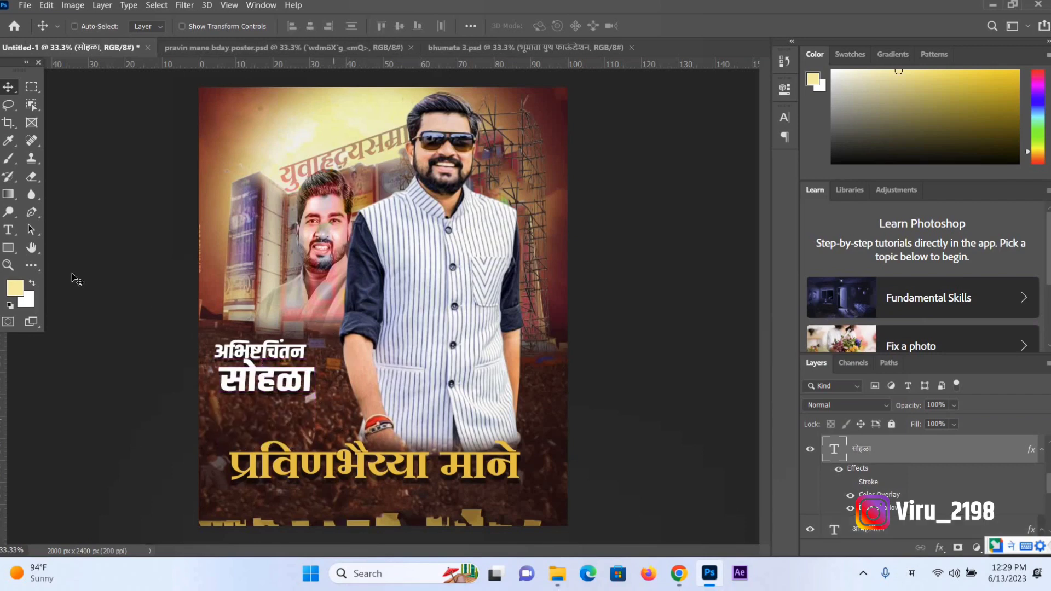
{"action": "left_click", "coordinate": [10, 230]}
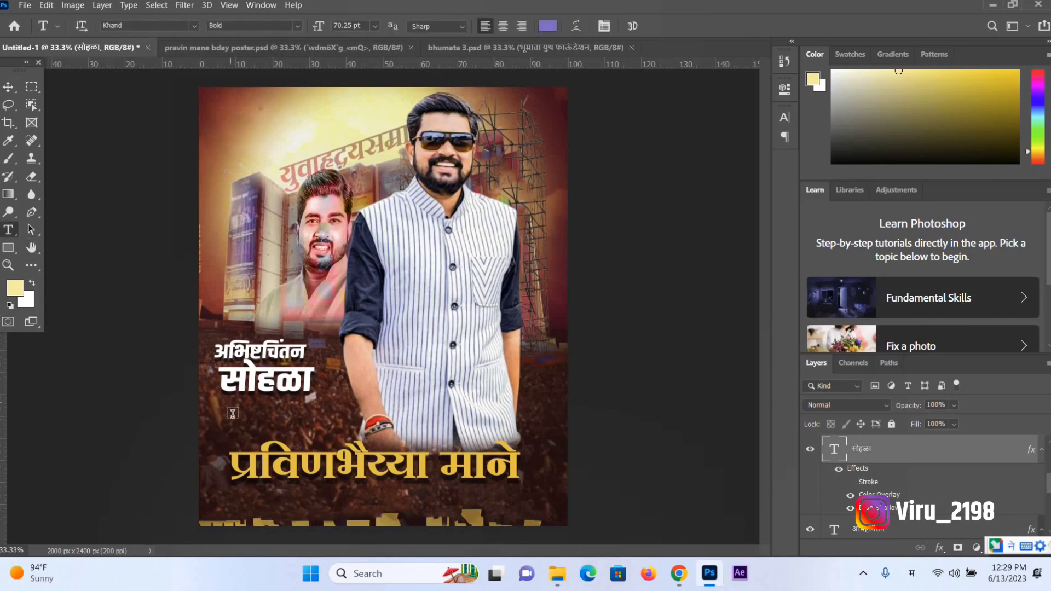
{"action": "left_click", "coordinate": [237, 415]}
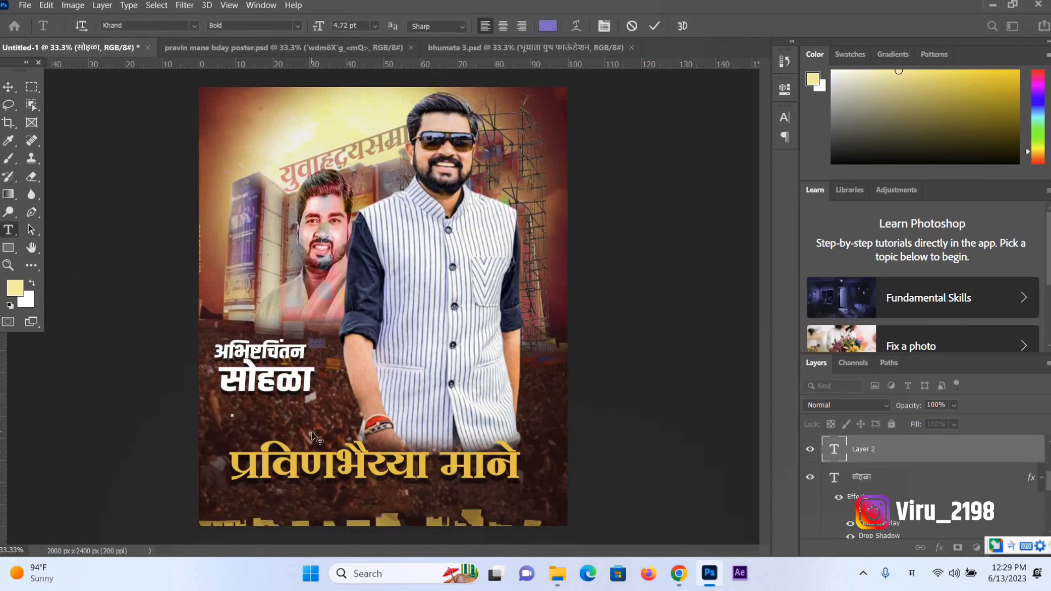
{"action": "type", "text": "la"}
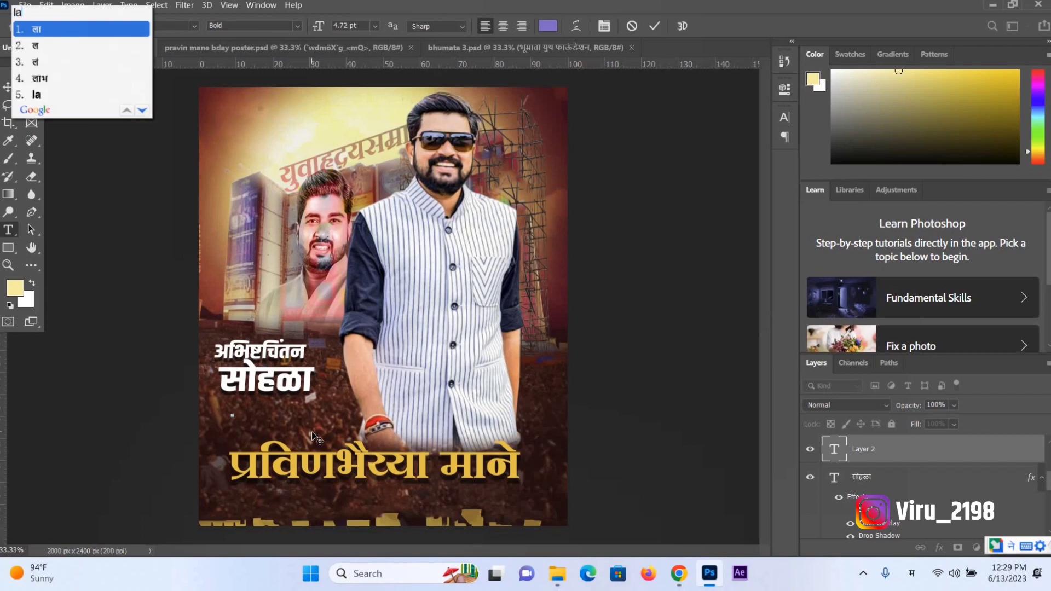
{"action": "type", "text": "vkarch"}
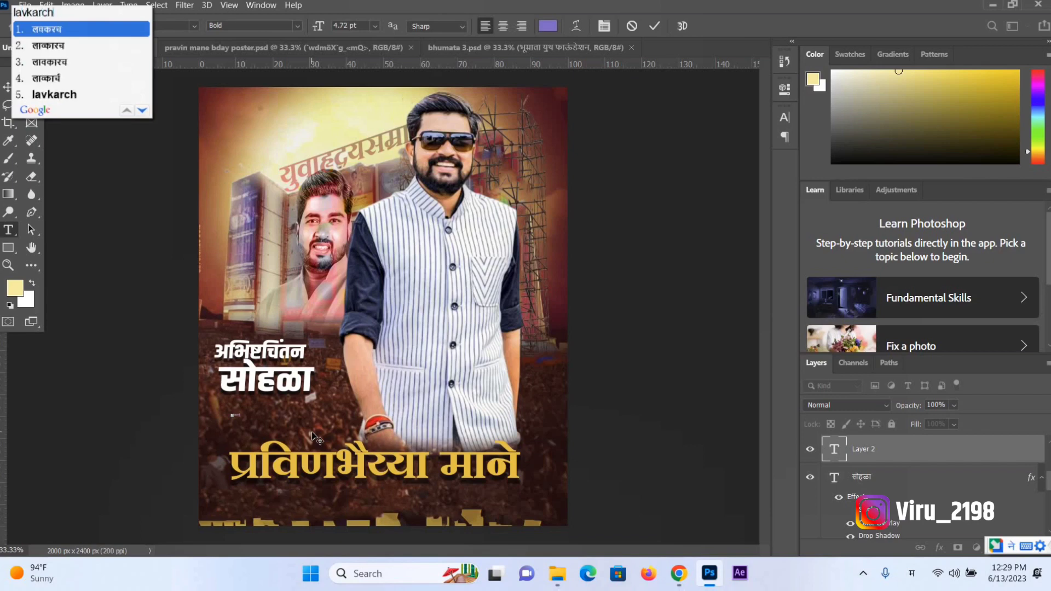
{"action": "key", "text": "Escape"}
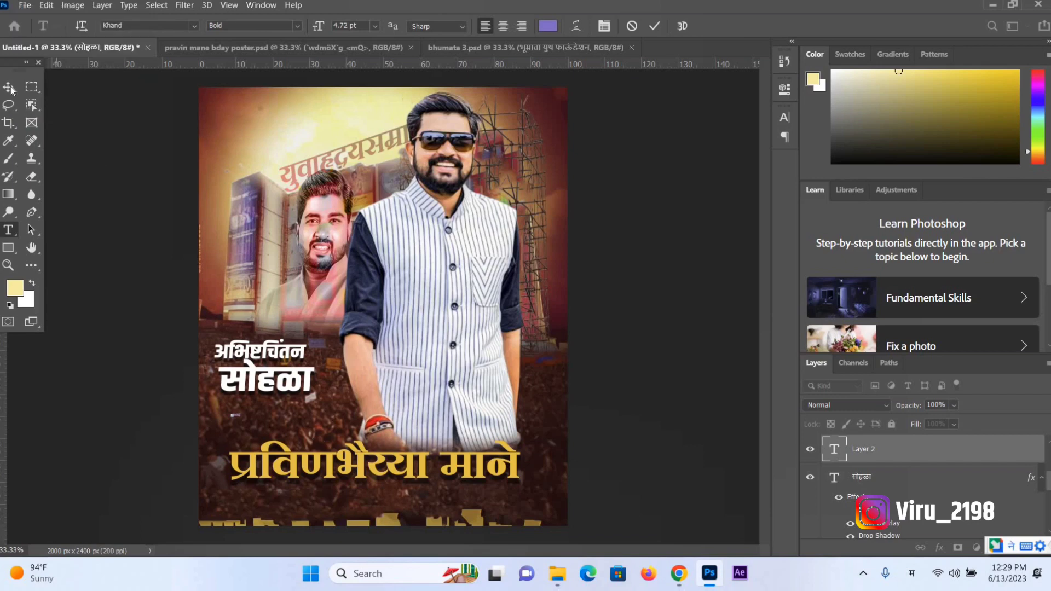
{"action": "left_click", "coordinate": [9, 88]}
- Enlarge the tiny लवकरच.. text about 824% to sit beneath सोहळा
{"action": "key", "text": "ctrl+t"}
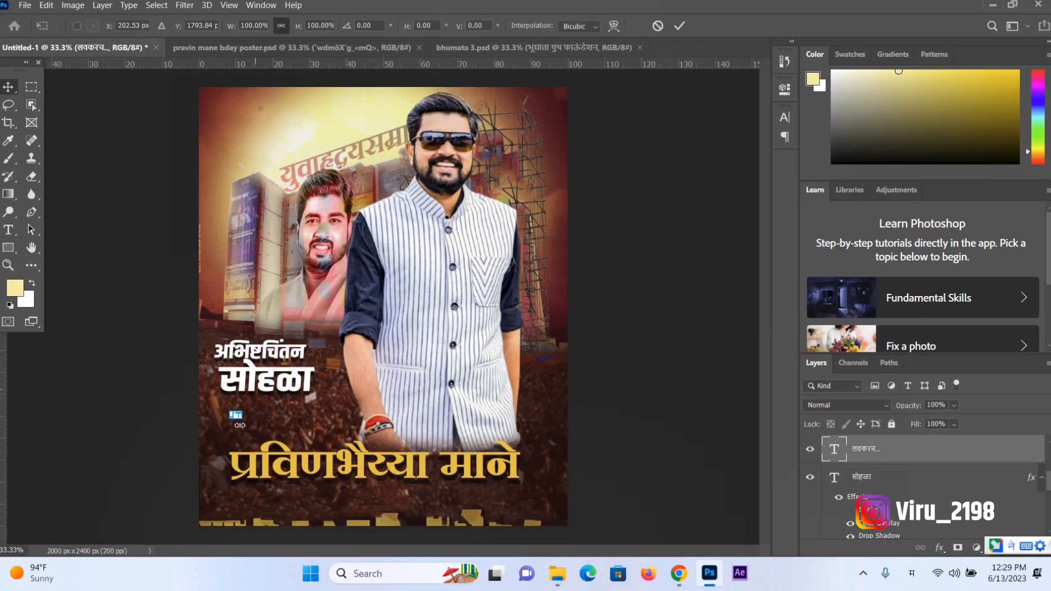
{"action": "mouse_move", "coordinate": [240, 424]}
{"action": "left_mouse_down"}
{"action": "mouse_move", "coordinate": [244, 444]}
{"action": "mouse_move", "coordinate": [286, 409]}
{"action": "left_mouse_up"}
{"action": "key", "text": "Return"}
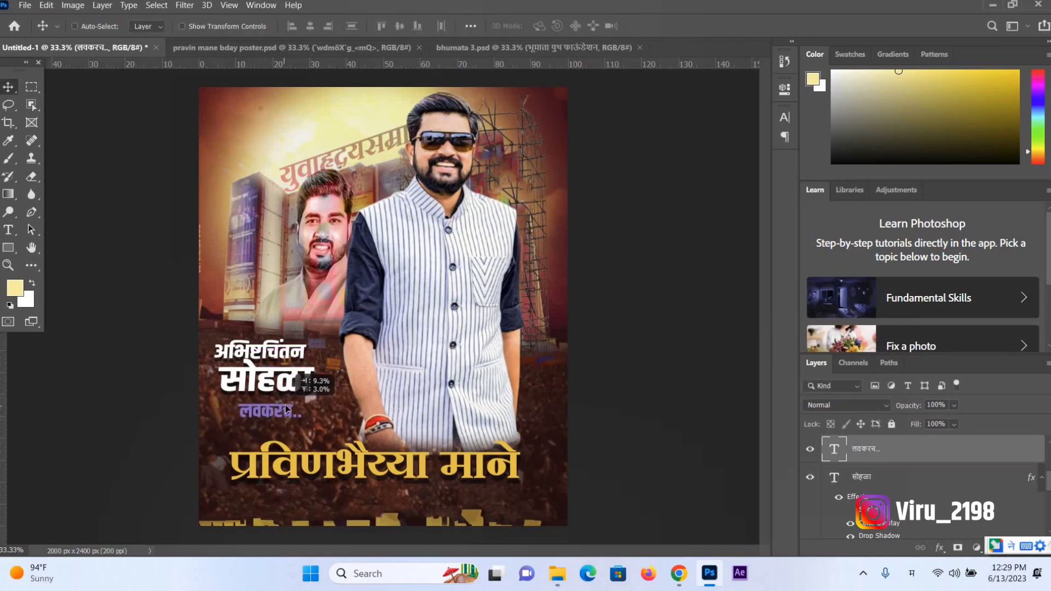
- Give the लवकरच.. text a pale yellow Color Overlay starting from fff000
{"action": "double_click", "coordinate": [927, 453]}
{"action": "left_click", "coordinate": [573, 413]}
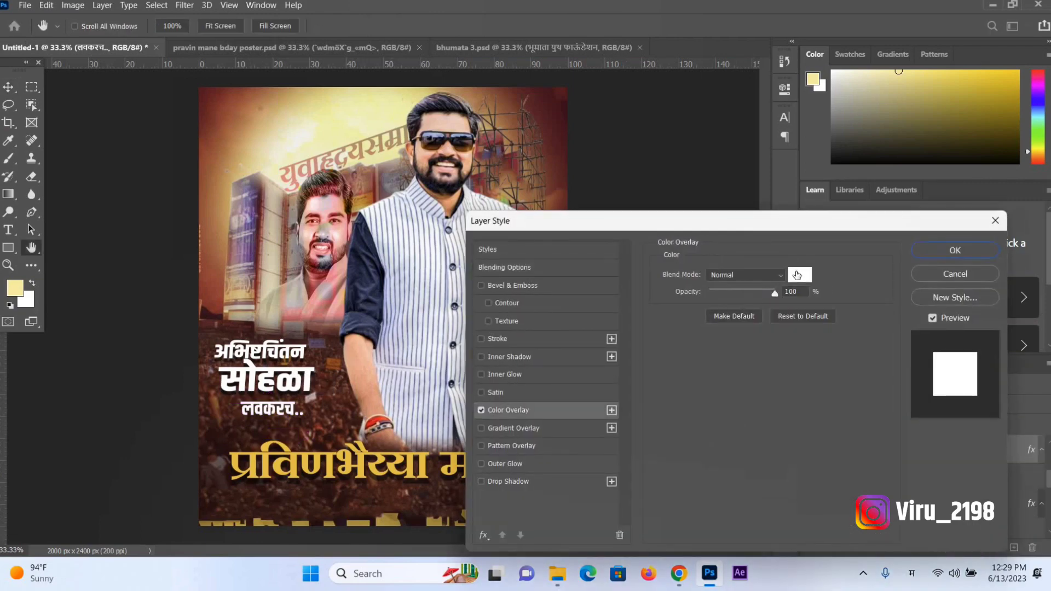
{"action": "left_click", "coordinate": [798, 275]}
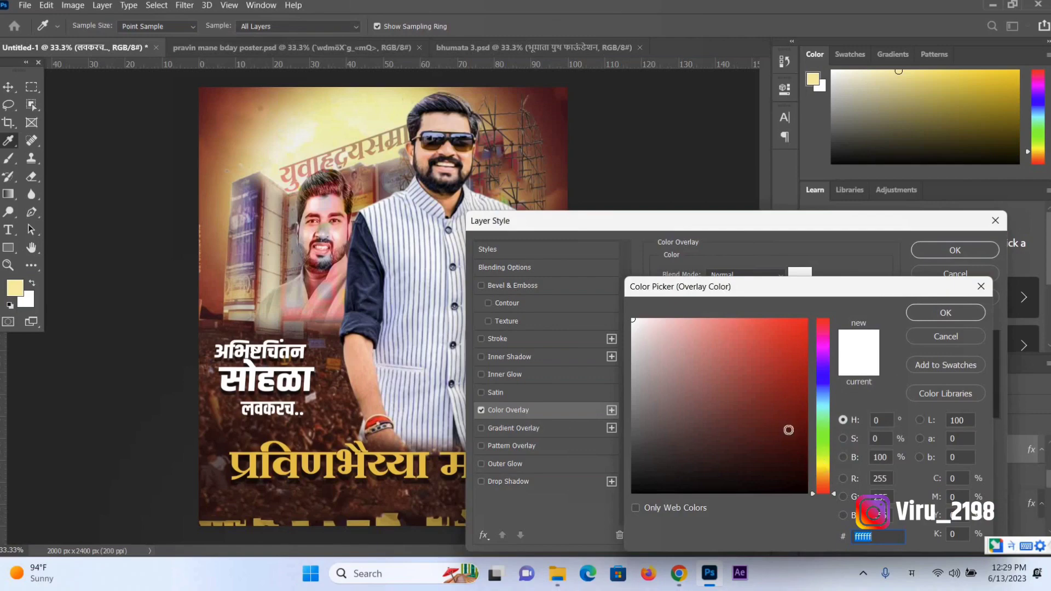
{"action": "type", "text": "fff000"}
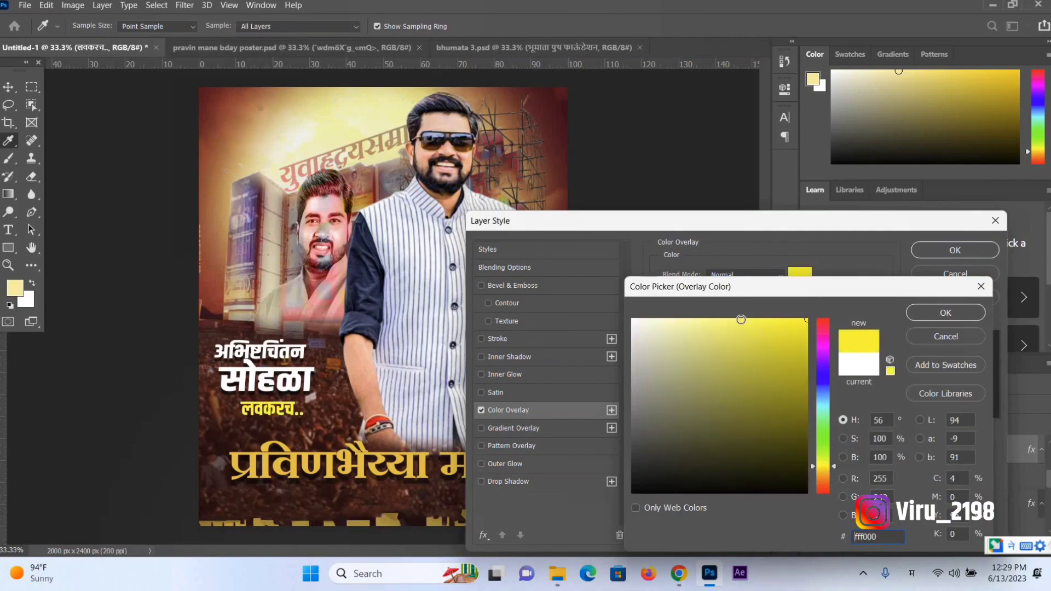
{"action": "left_click", "coordinate": [740, 319]}
{"action": "left_click", "coordinate": [945, 314]}
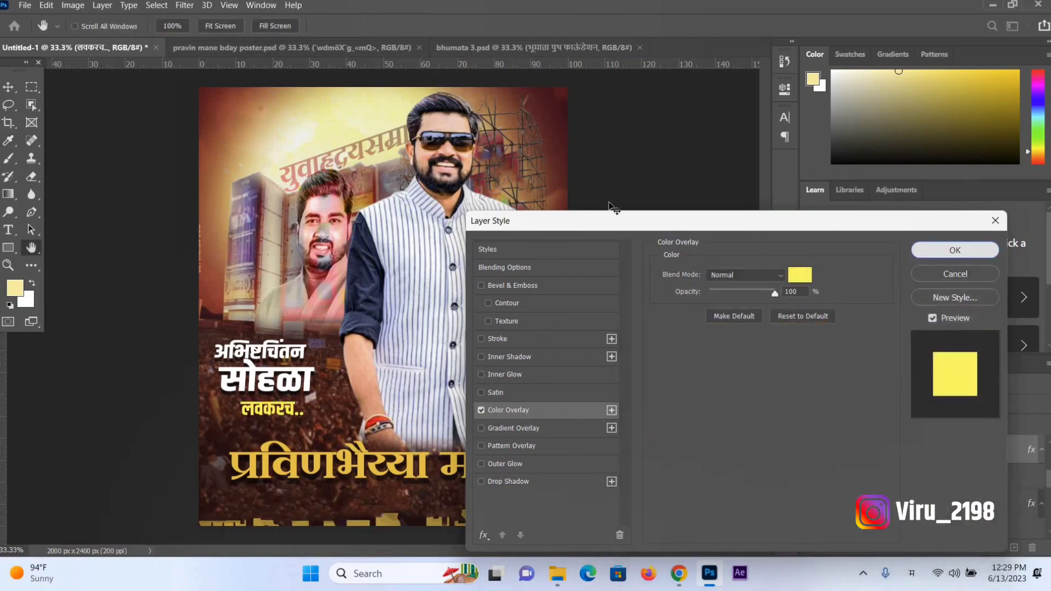
{"action": "left_click", "coordinate": [954, 250]}
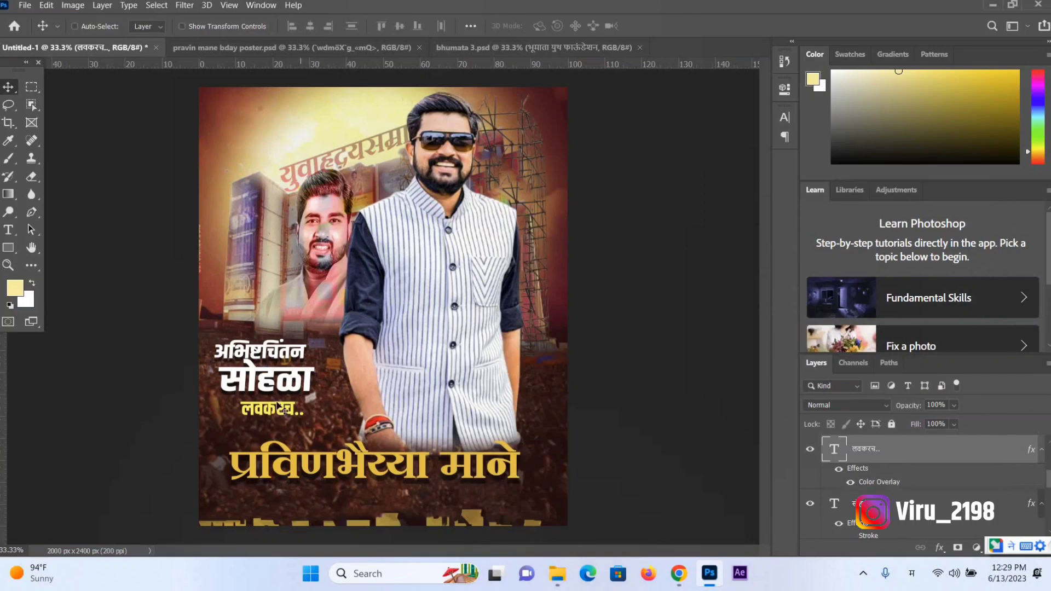
- Copy the text to the top-left corner and retype it as #एकच धून
{"action": "left_click_drag", "start_coordinate": [280, 410], "coordinate": [267, 136]}
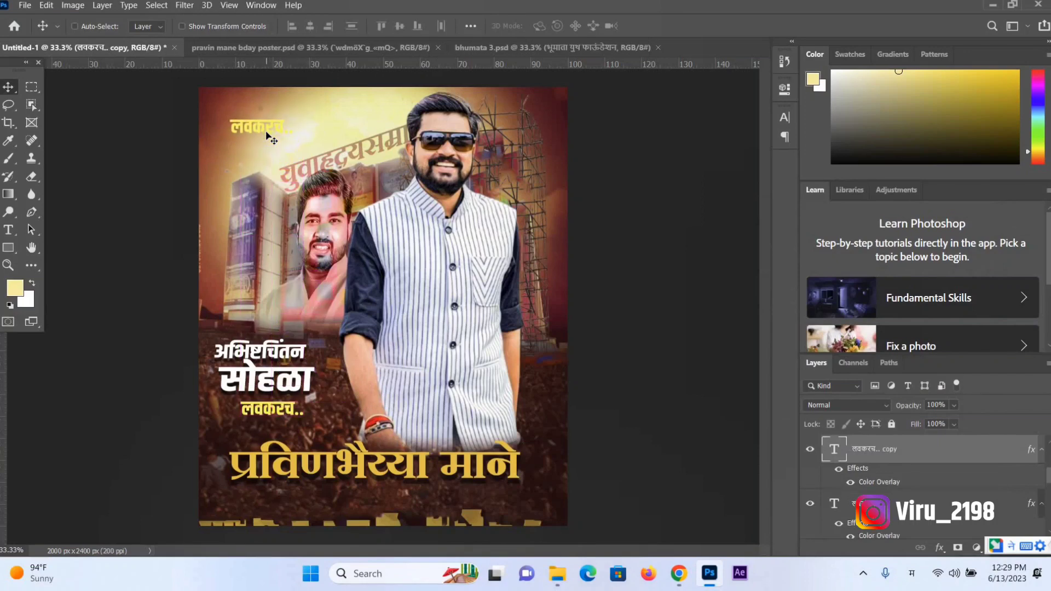
{"action": "left_click", "coordinate": [9, 230]}
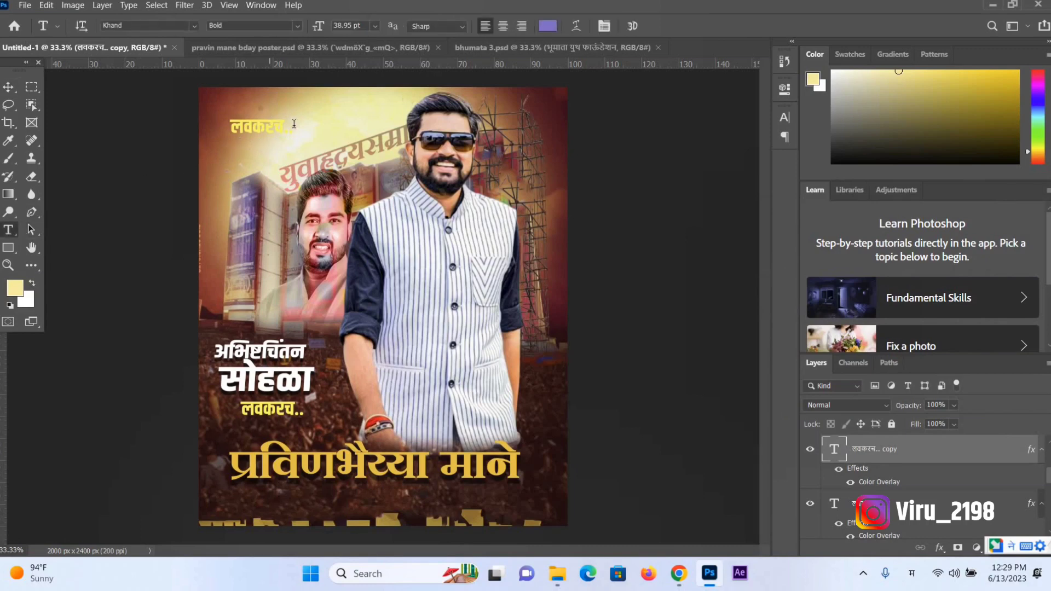
{"action": "left_click_drag", "start_coordinate": [294, 123], "coordinate": [213, 131]}
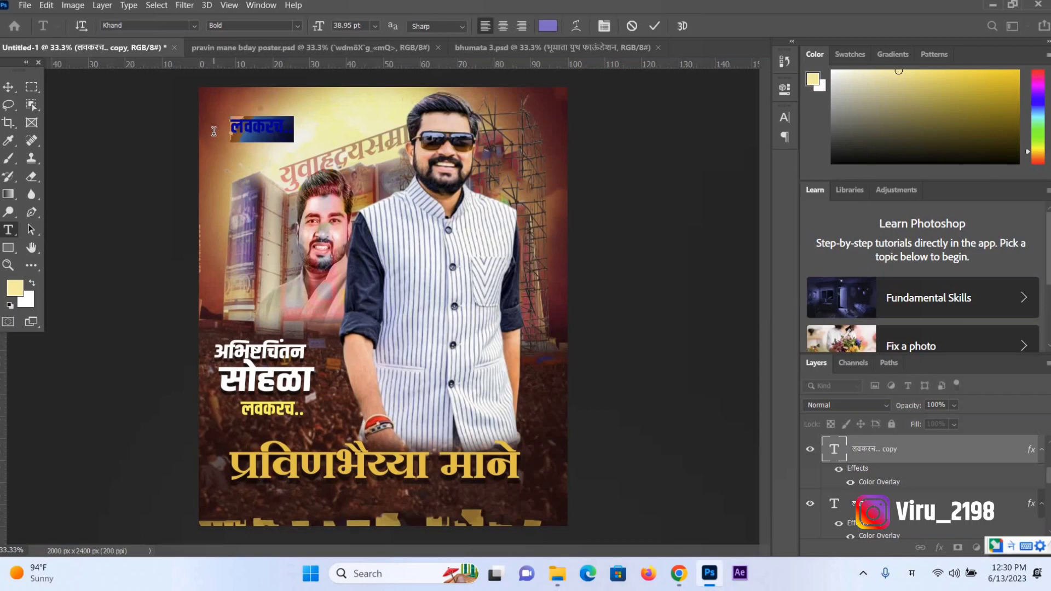
{"action": "type", "text": "#"}
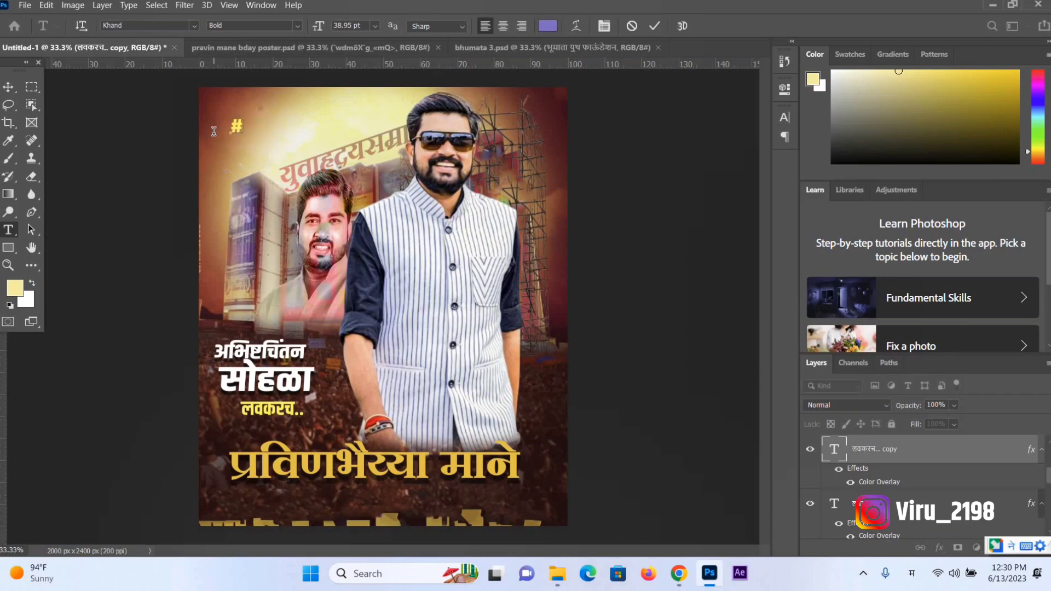
{"action": "type", "text": "ekch"}
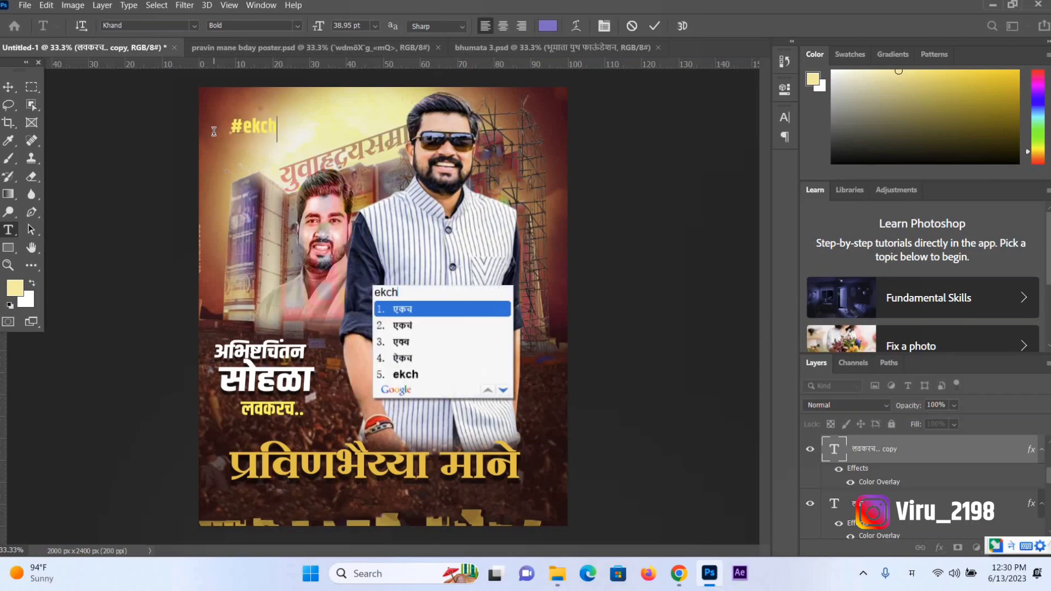
{"action": "key", "text": "space"}
{"action": "type", "text": "एकच dhun"}
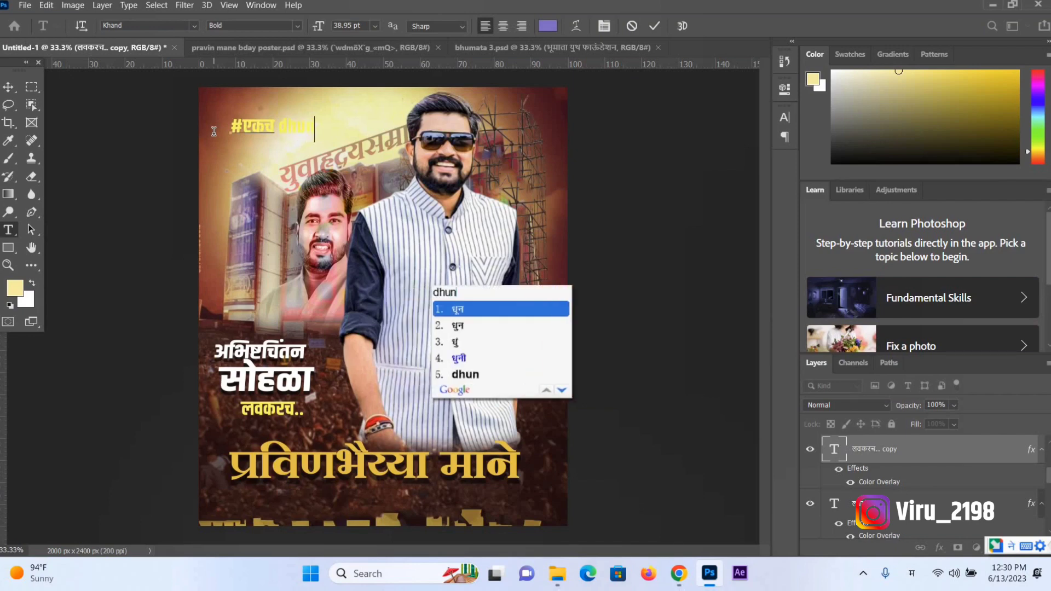
{"action": "key", "text": "space"}
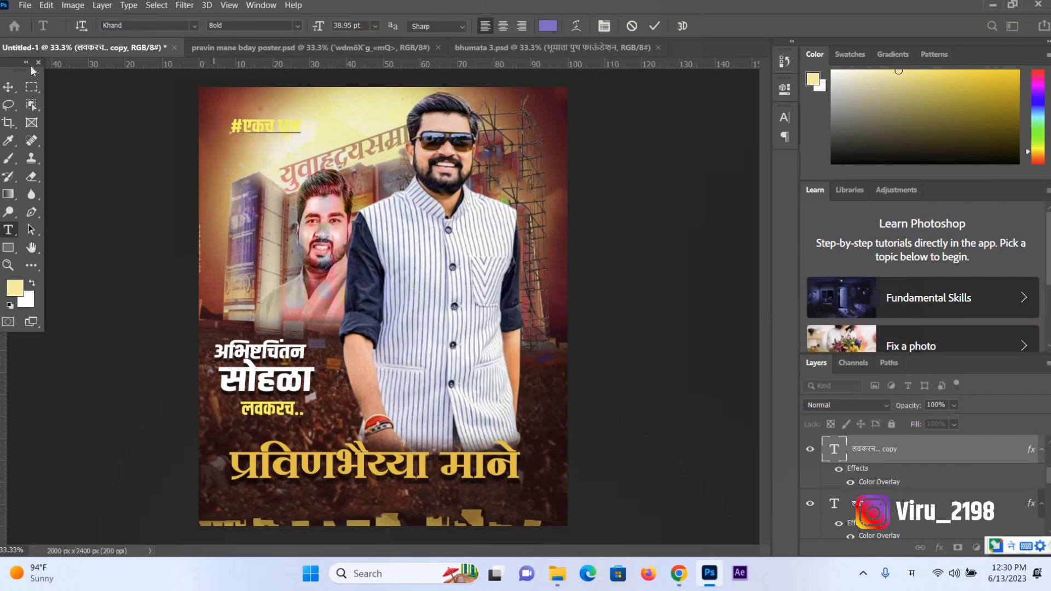
{"action": "left_click", "coordinate": [8, 87]}
{"action": "left_click_drag", "start_coordinate": [290, 147], "coordinate": [259, 127]}
- Nudge the #एकच धून hashtag into place and set its Color Overlay to white
{"action": "key", "text": "ctrl+t"}
{"action": "key", "text": "Return"}
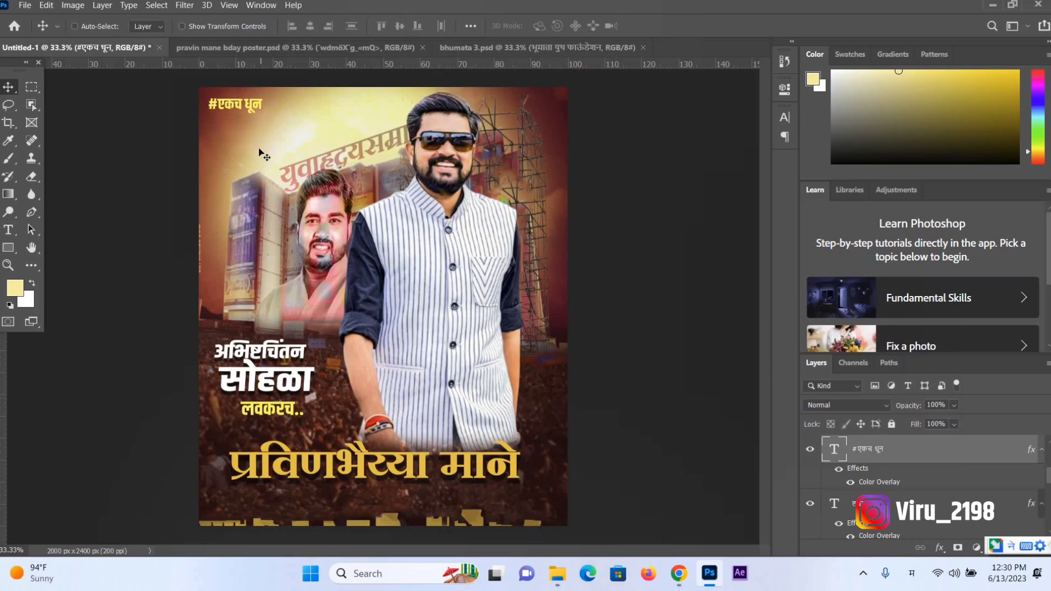
{"action": "left_click_drag", "start_coordinate": [285, 164], "coordinate": [280, 163]}
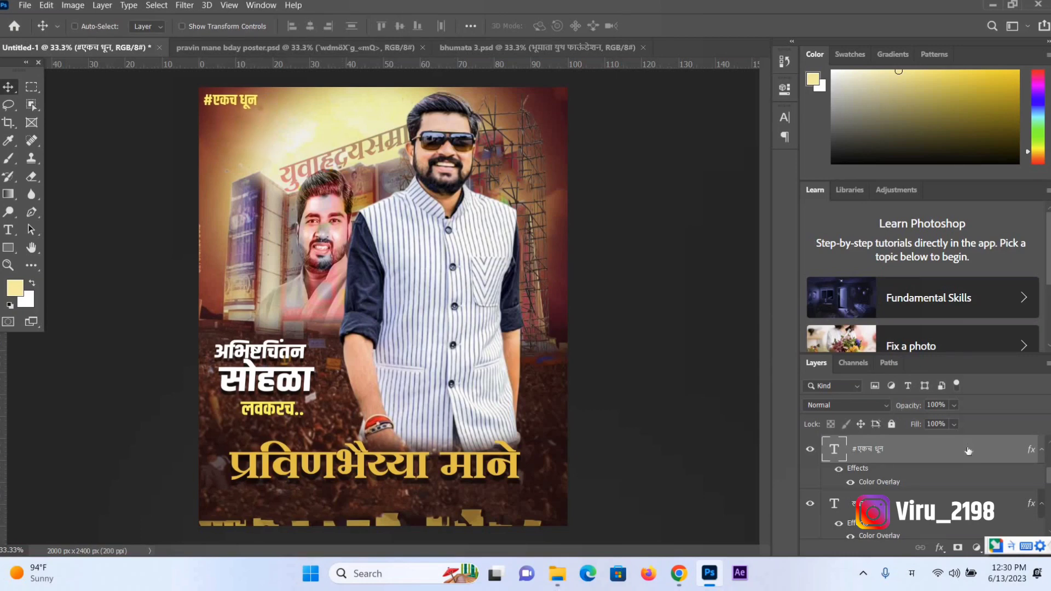
{"action": "key", "text": "Left"}
{"action": "double_click", "coordinate": [931, 449]}
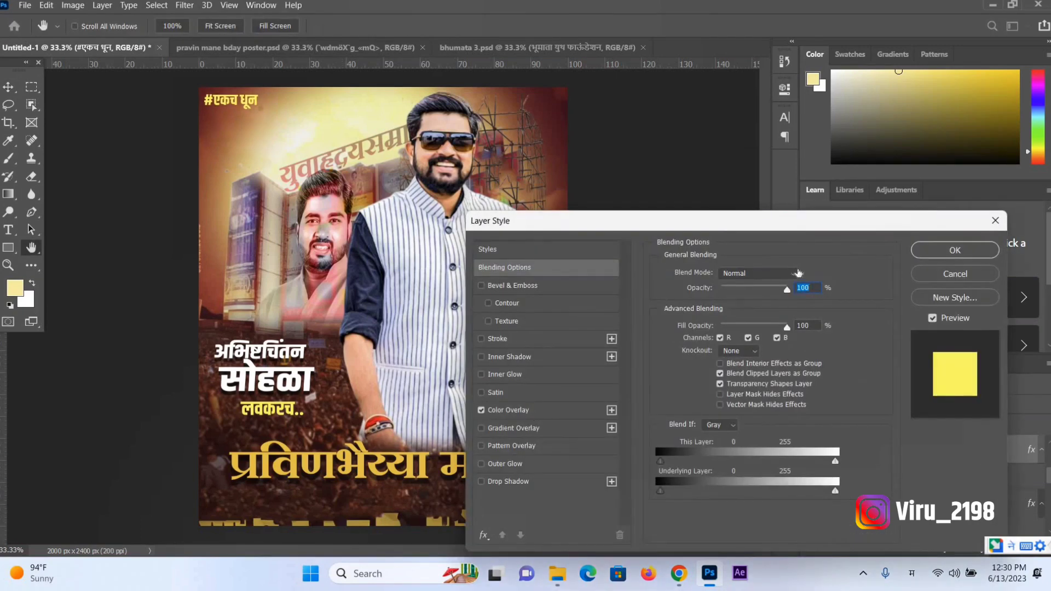
{"action": "left_click", "coordinate": [503, 410]}
{"action": "left_click", "coordinate": [800, 272]}
{"action": "left_click", "coordinate": [302, 378]}
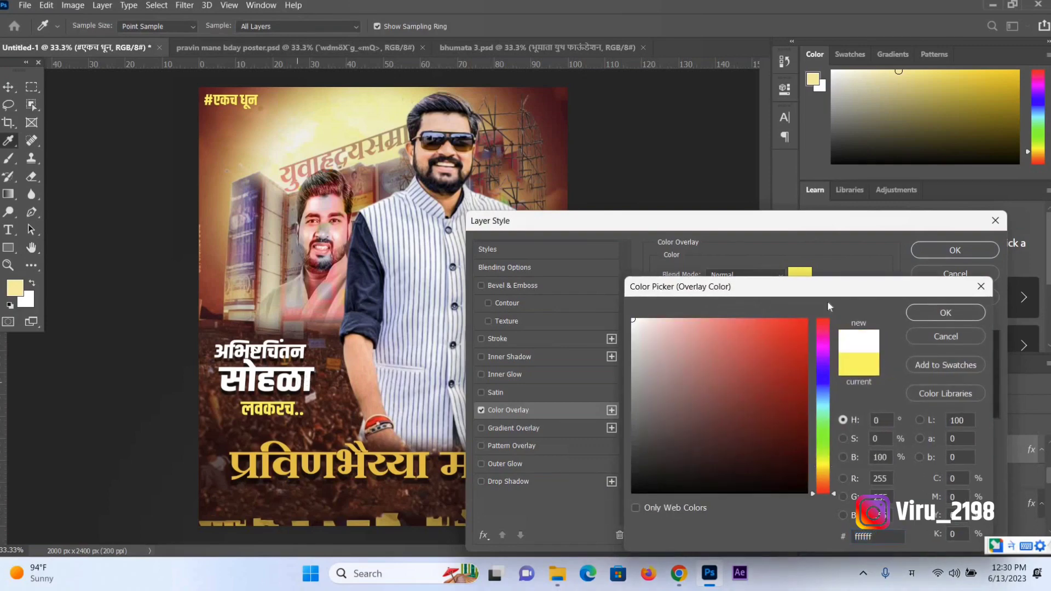
{"action": "left_click", "coordinate": [945, 313]}
{"action": "left_click", "coordinate": [955, 250]}
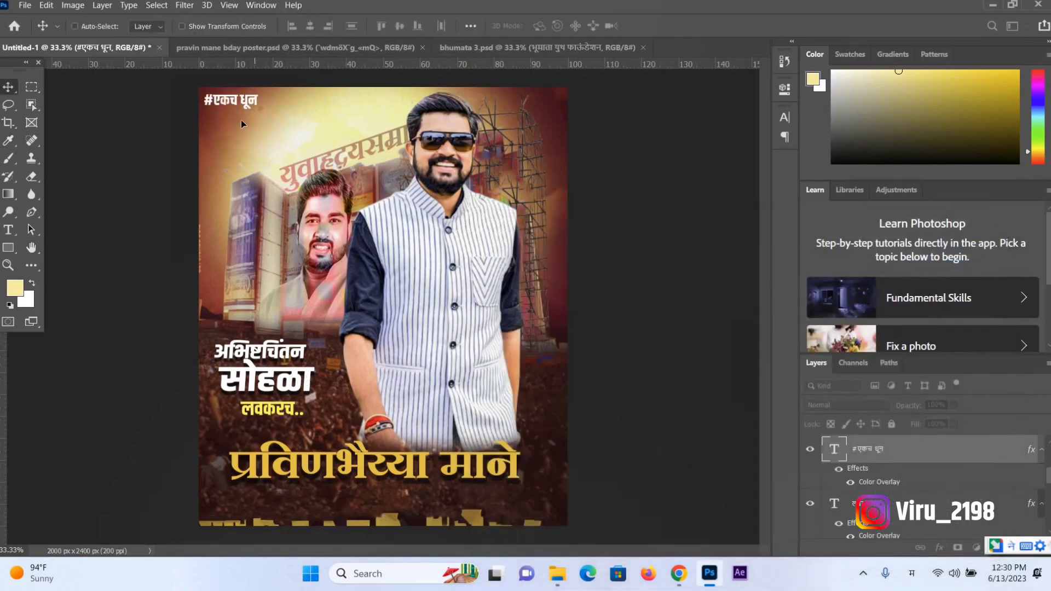
- Copy the hashtag below itself, retype it as 17 जून, and align it
{"action": "mouse_move", "coordinate": [241, 120]}
{"action": "left_mouse_down"}
{"action": "mouse_move", "coordinate": [240, 135]}
{"action": "mouse_move", "coordinate": [186, 123]}
{"action": "left_mouse_up"}
{"action": "key", "text": "t"}
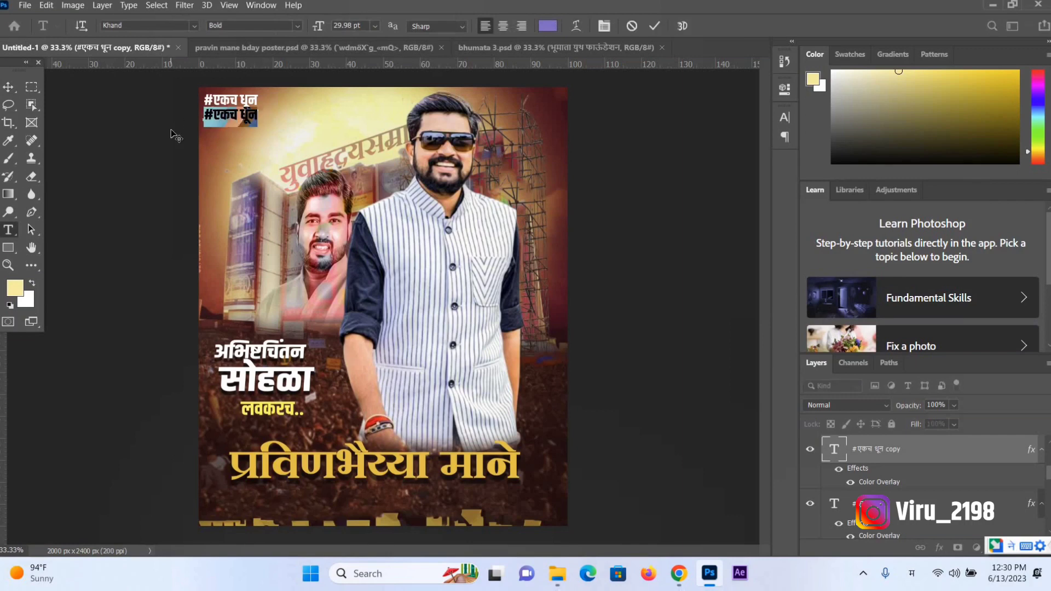
{"action": "type", "text": "17 j"}
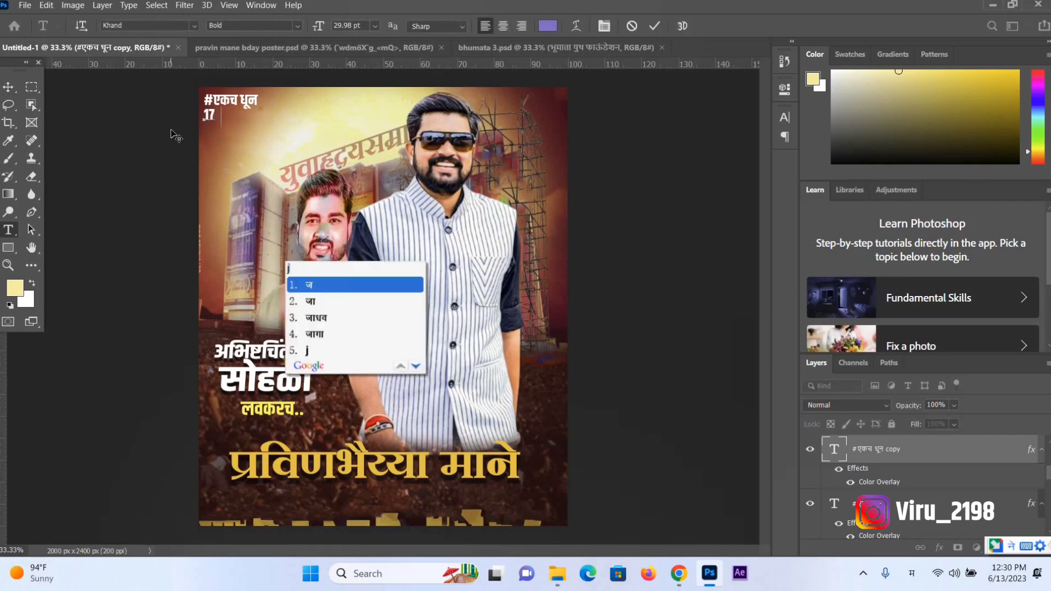
{"action": "type", "text": "un"}
{"action": "key", "text": "space"}
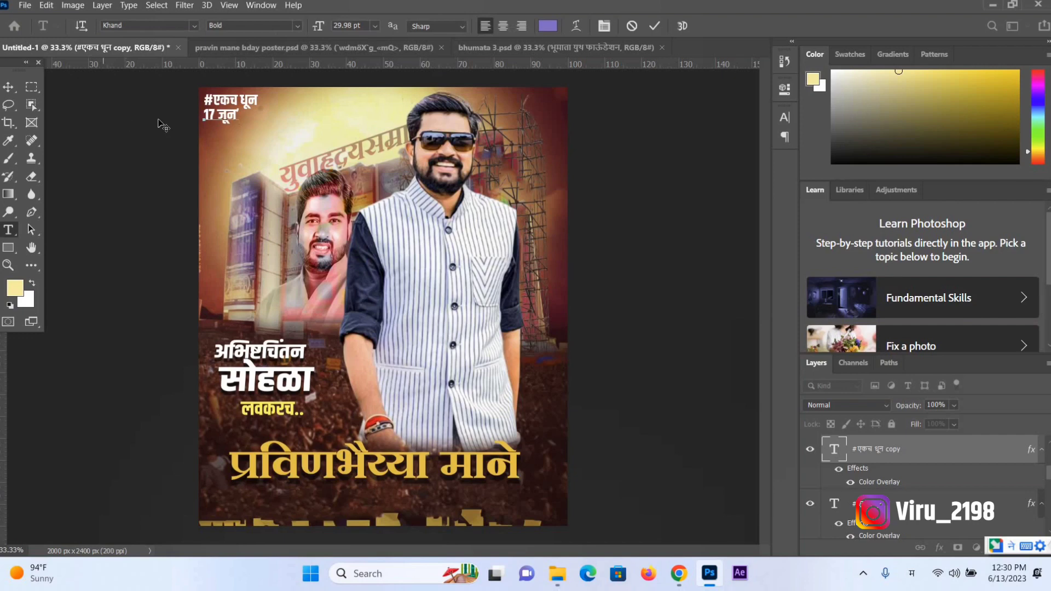
{"action": "left_click", "coordinate": [8, 87]}
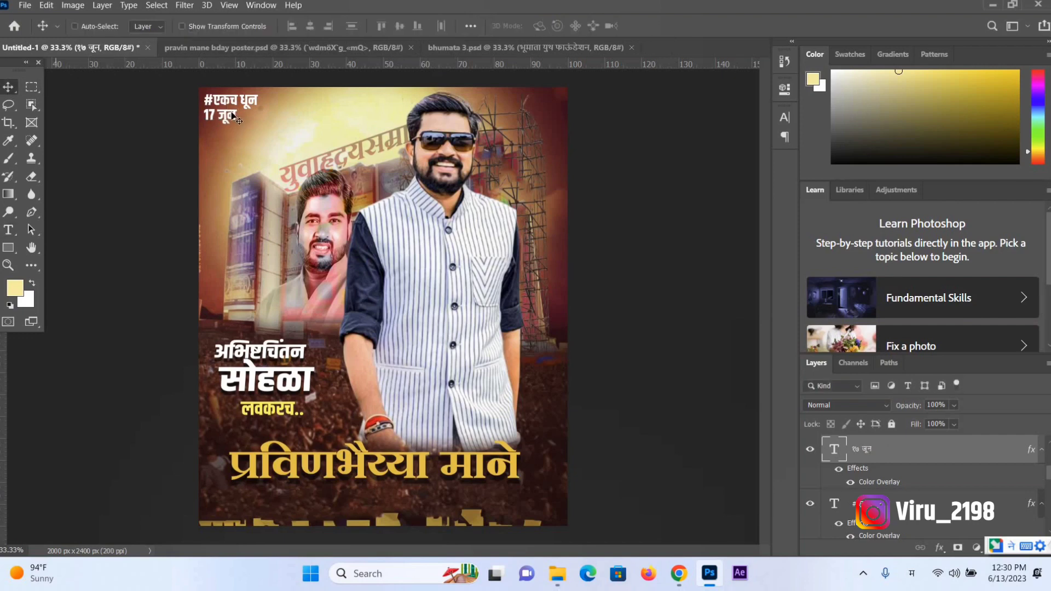
{"action": "left_click_drag", "start_coordinate": [241, 118], "coordinate": [281, 121]}
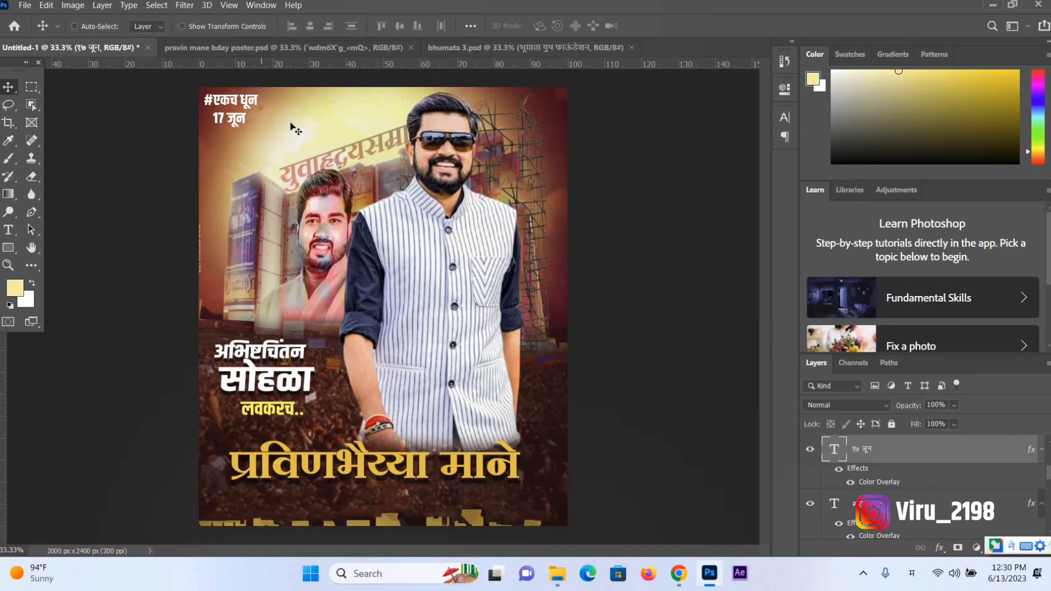
- Select the background layer, take the Brush, switch typing to English, and add a new layer
{"action": "left_click", "coordinate": [75, 25]}
{"action": "left_click", "coordinate": [279, 110]}
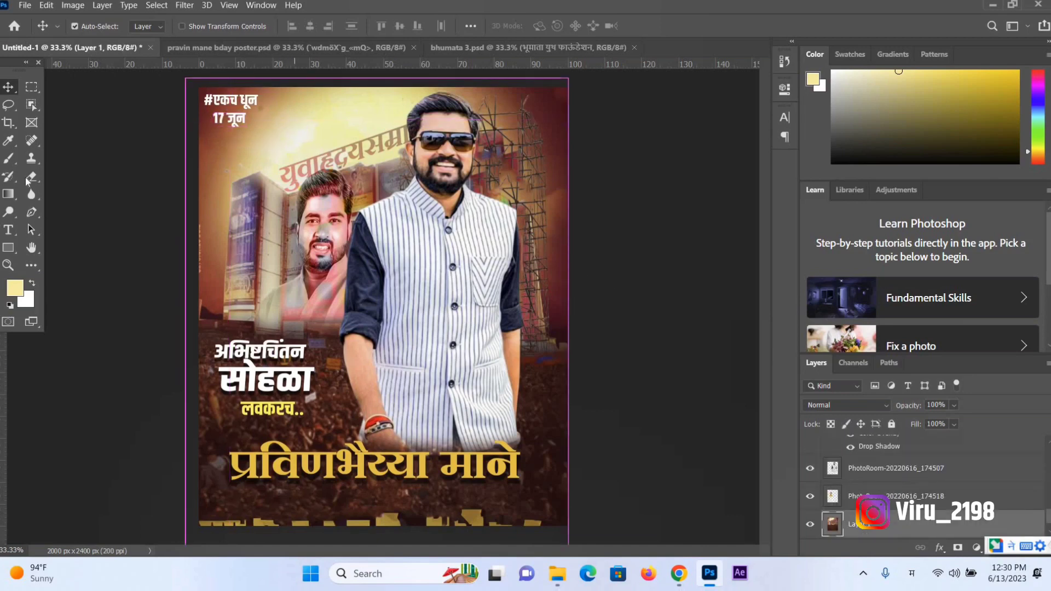
{"action": "key", "text": "ctrl"}
{"action": "key", "text": "b"}
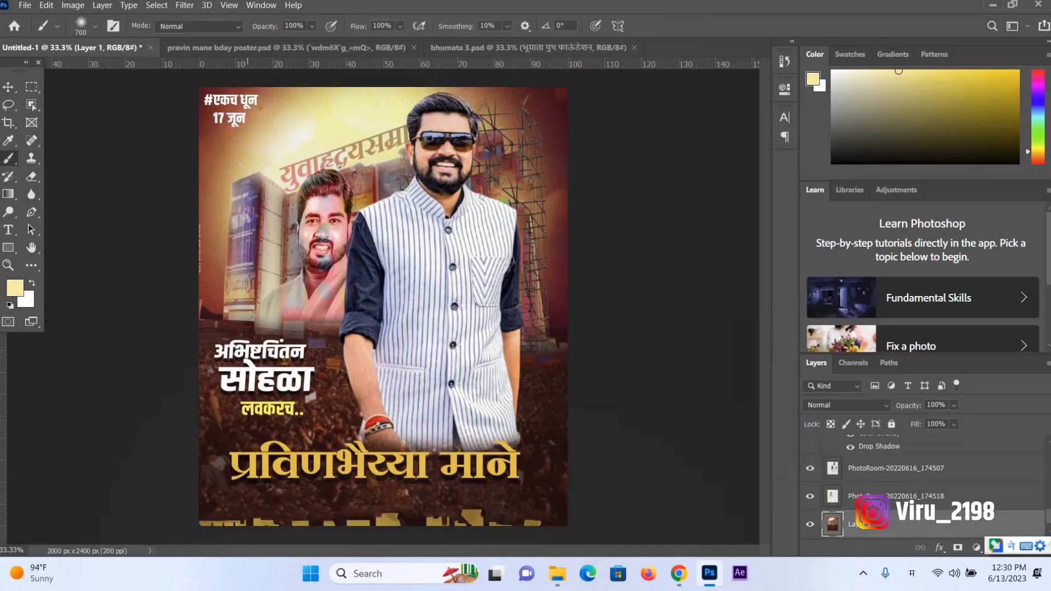
{"action": "left_click", "coordinate": [911, 573]}
{"action": "left_click", "coordinate": [888, 383]}
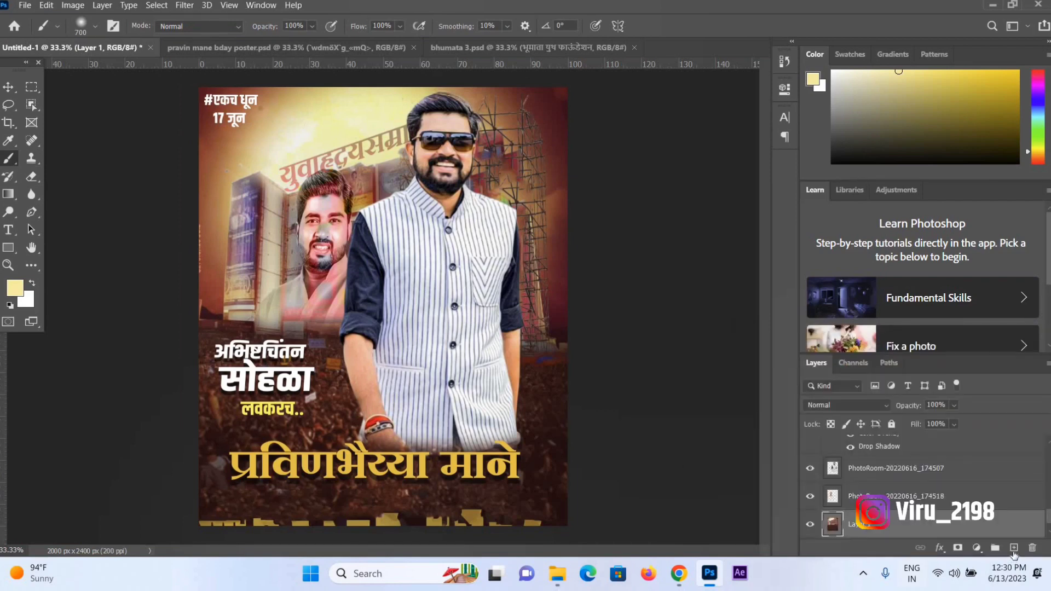
{"action": "key", "text": "ctrl+shift+alt+n"}
- Sample a brown from the poster and darken the upper-left background and building
{"action": "left_click", "coordinate": [217, 137], "text": "alt"}
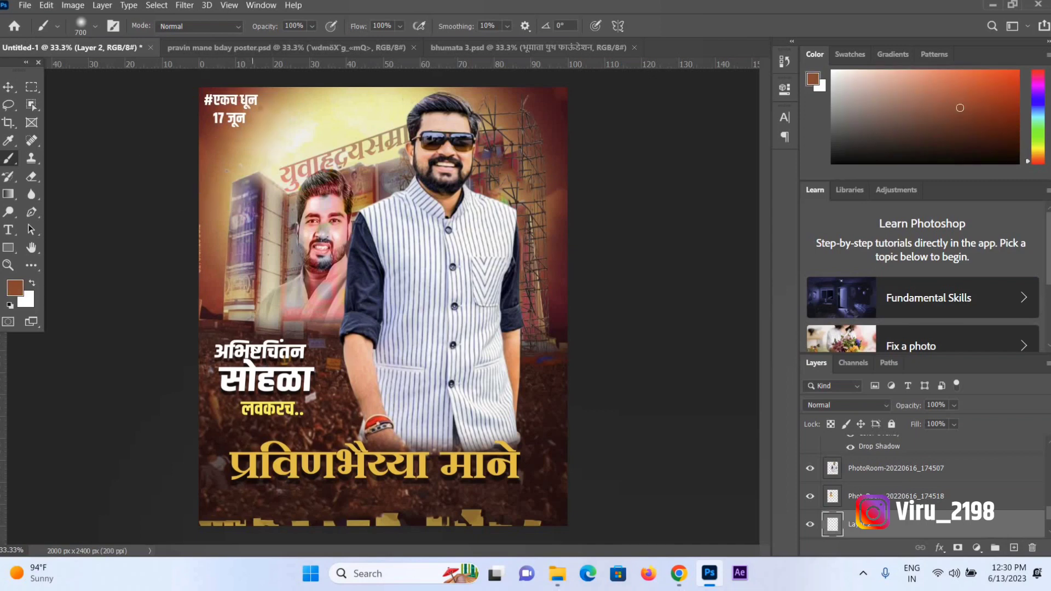
{"action": "left_click", "coordinate": [275, 137]}
{"action": "key", "text": "ctrl+z"}
{"action": "left_click", "coordinate": [257, 137]}
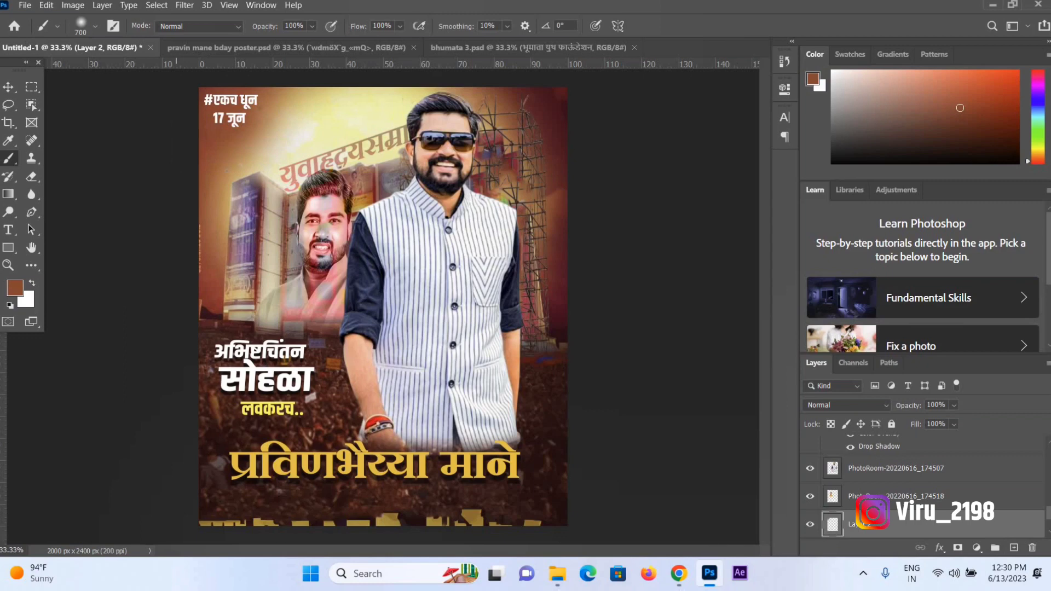
{"action": "left_click", "coordinate": [216, 224]}
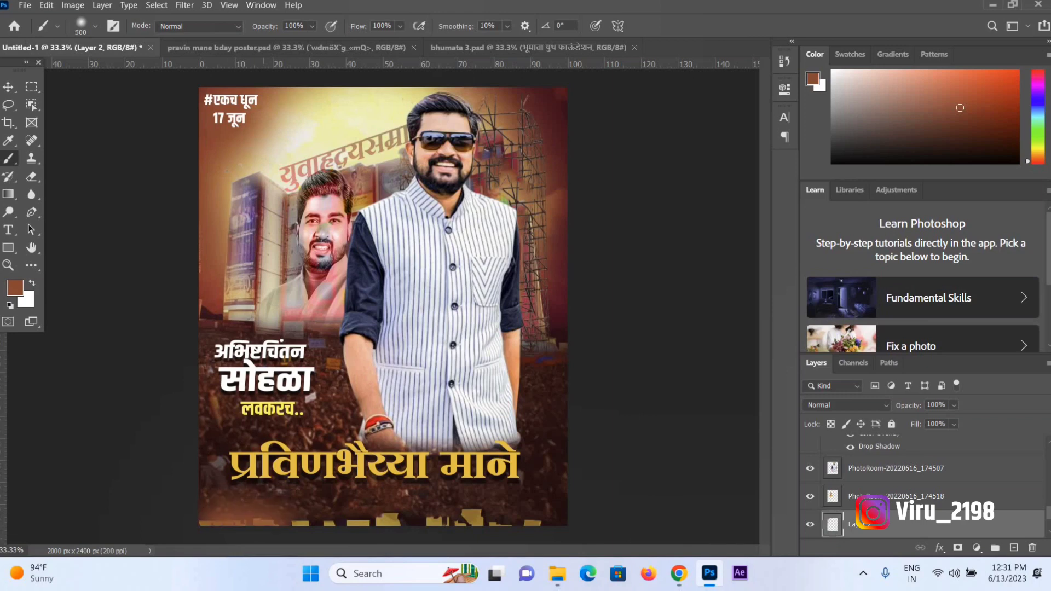
- Paint brown over the buildings beside the man's arm, undoing and redoing stray strokes
{"action": "left_click_drag", "start_coordinate": [435, 509], "coordinate": [503, 507]}
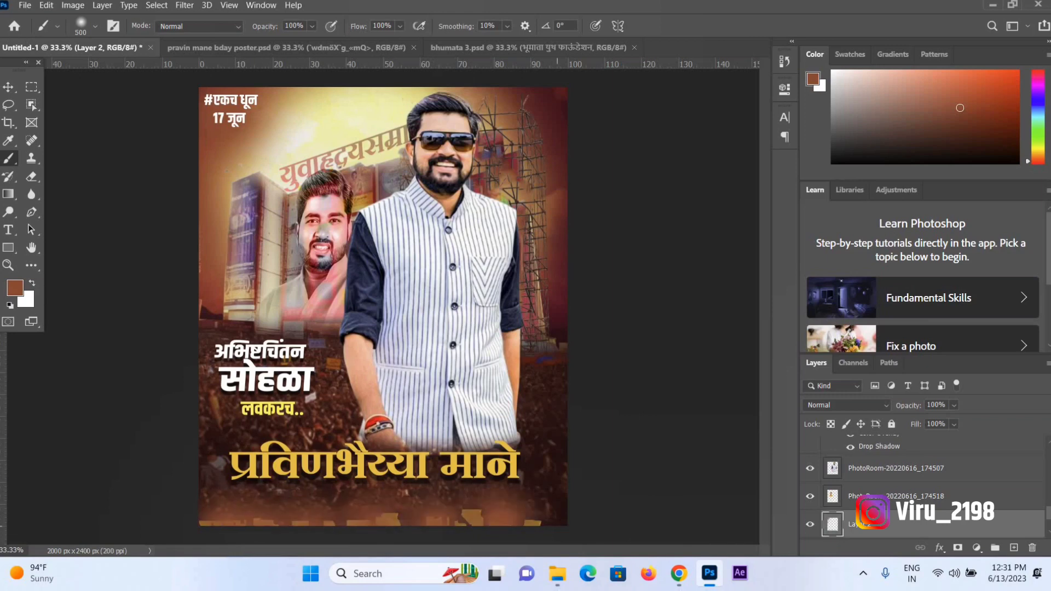
{"action": "key", "text": "ctrl+z"}
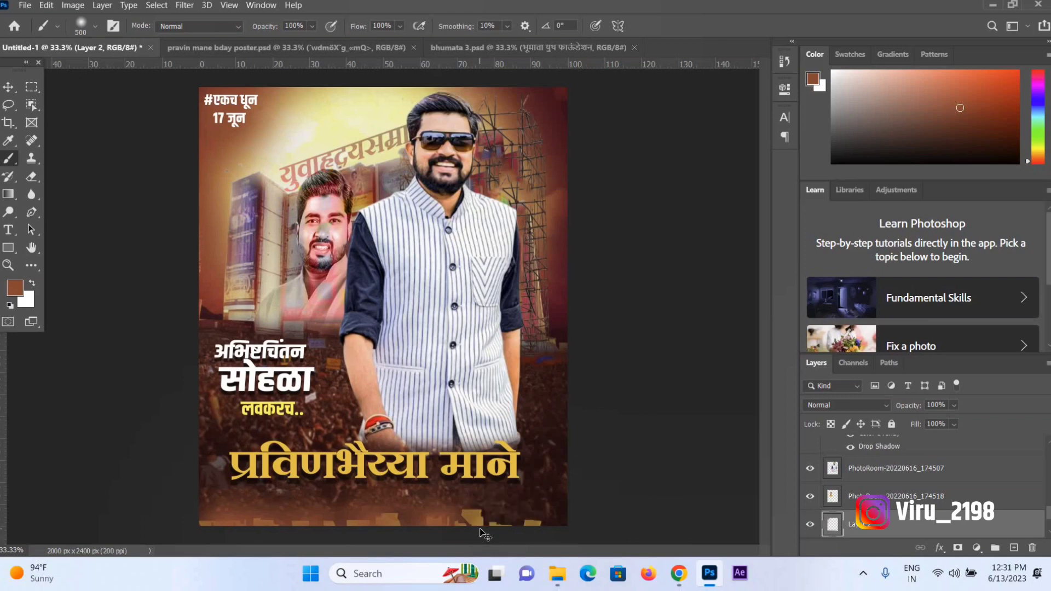
{"action": "key", "text": "ctrl+z"}
{"action": "key", "text": "ctrl+z"}
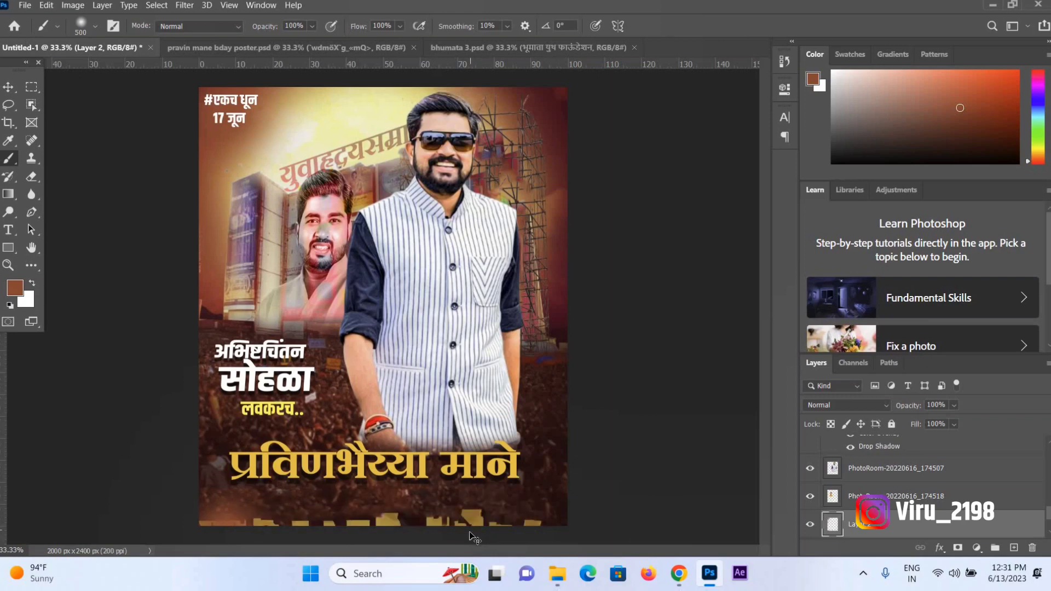
{"action": "key", "text": "ctrl+z"}
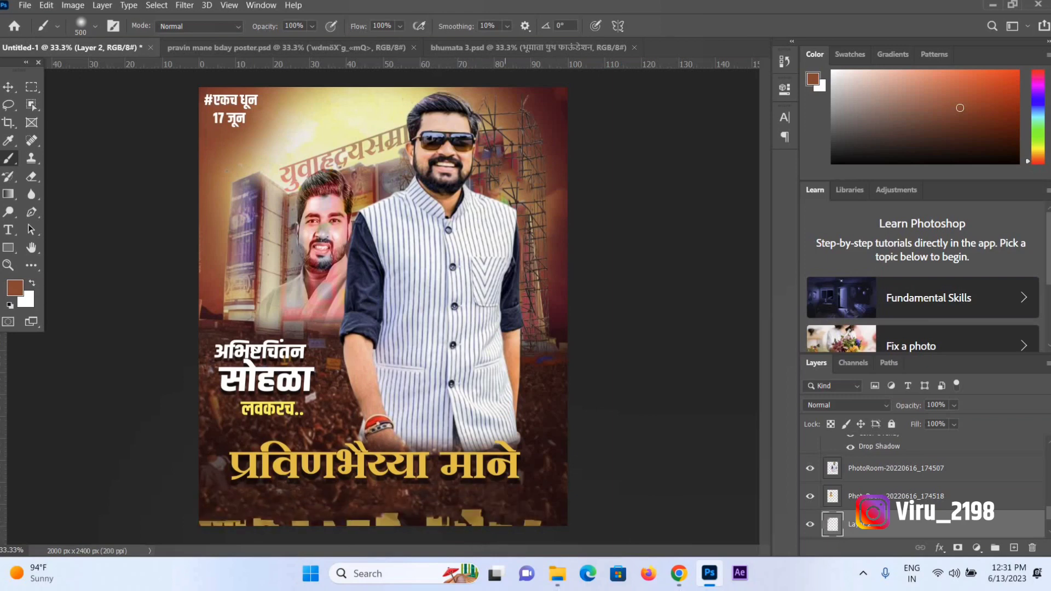
{"action": "key", "text": "ctrl+shift+z"}
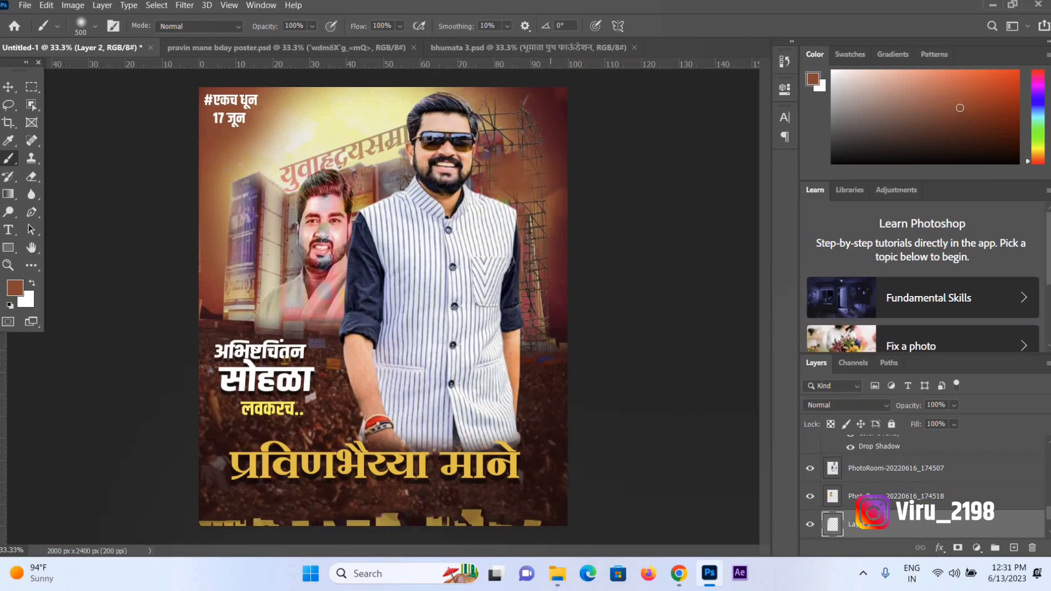
{"action": "key", "text": "ctrl+z"}
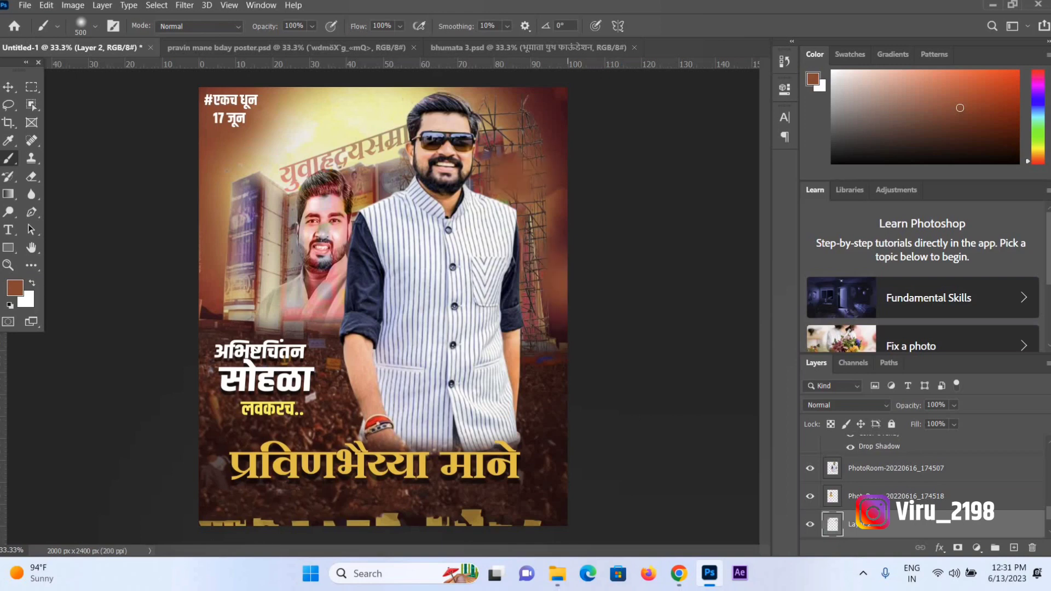
{"action": "key", "text": "ctrl+shift+z"}
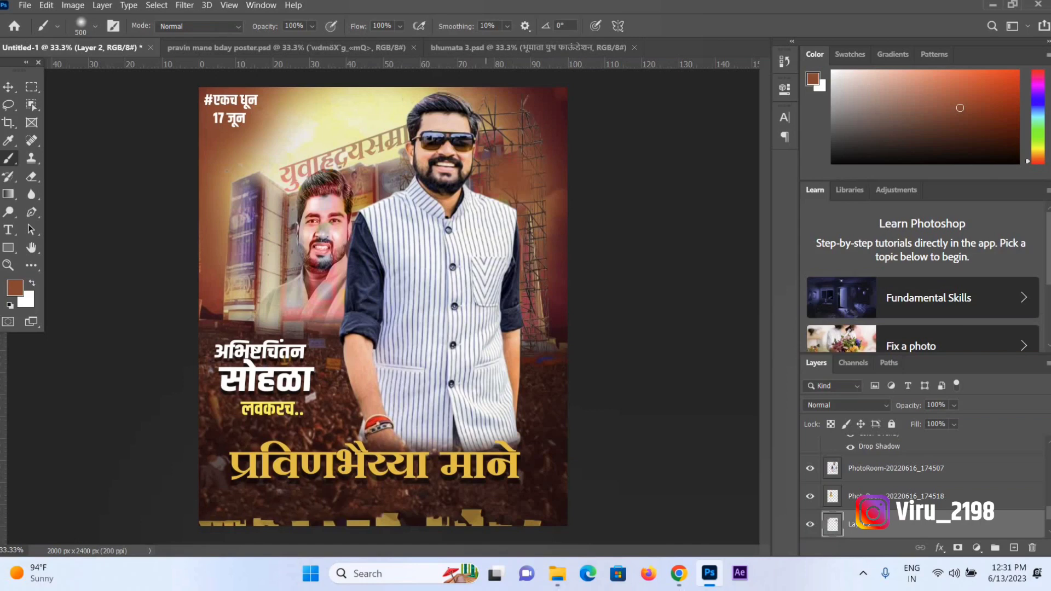
{"action": "left_click_drag", "start_coordinate": [405, 156], "coordinate": [357, 156]}
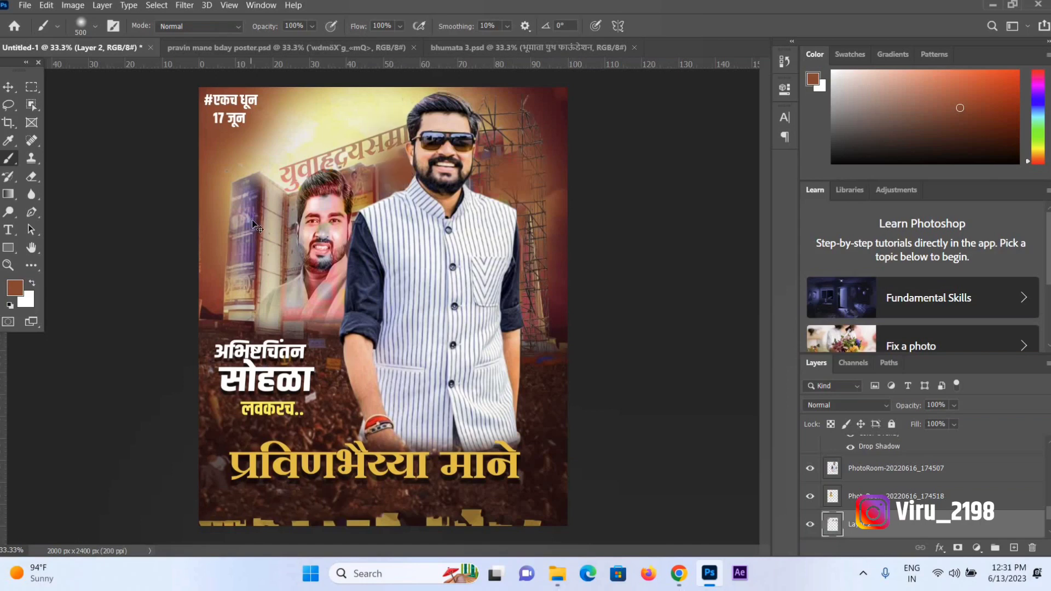
{"action": "key", "text": "ctrl+z"}
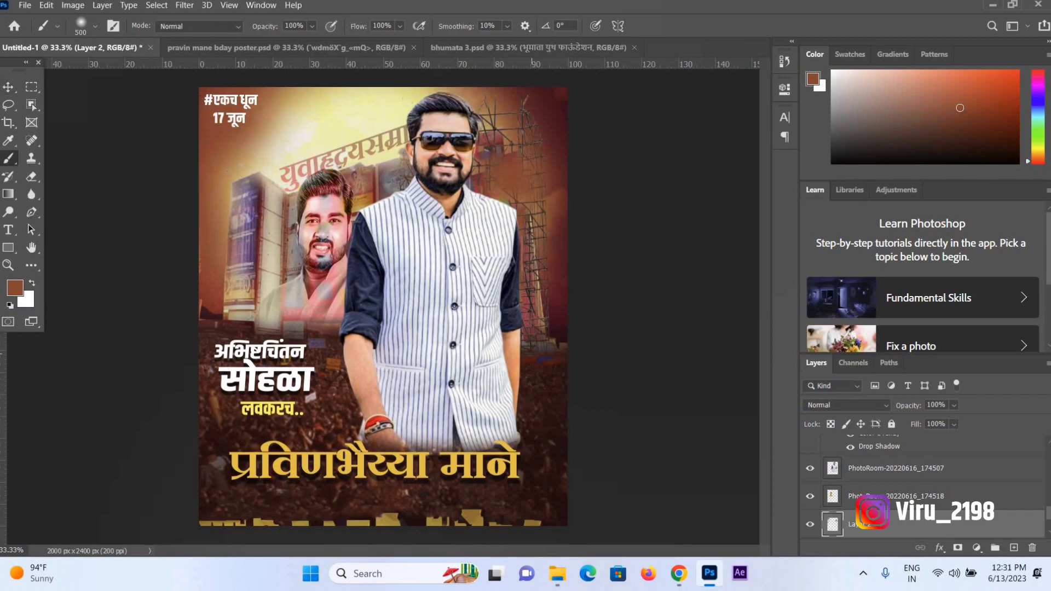
{"action": "left_click", "coordinate": [564, 364]}
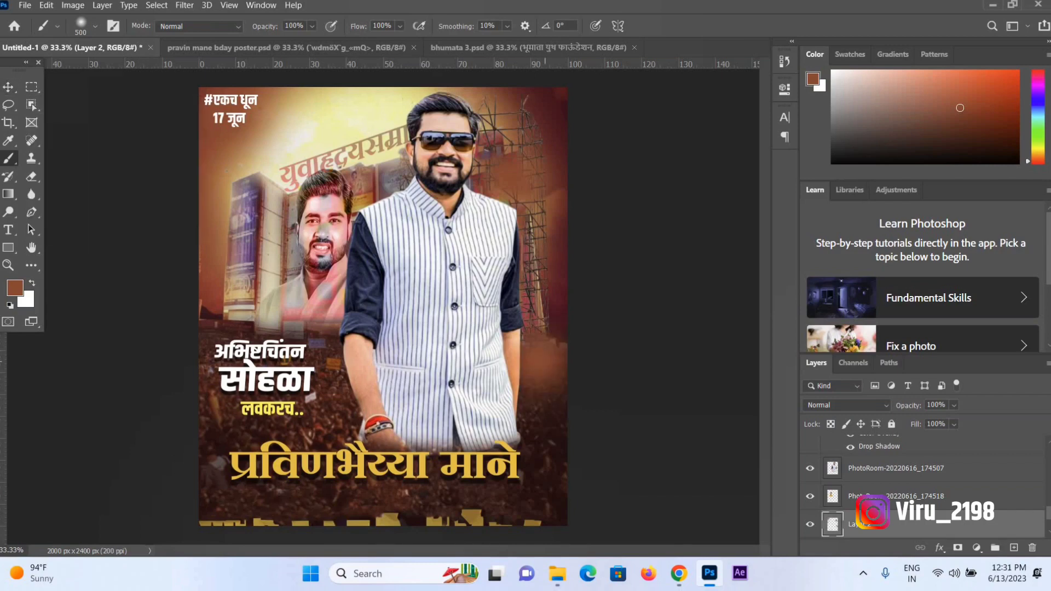
- Set brush opacity to 35% and softly tint the bottom-right corner brown
{"action": "left_click", "coordinate": [311, 26]}
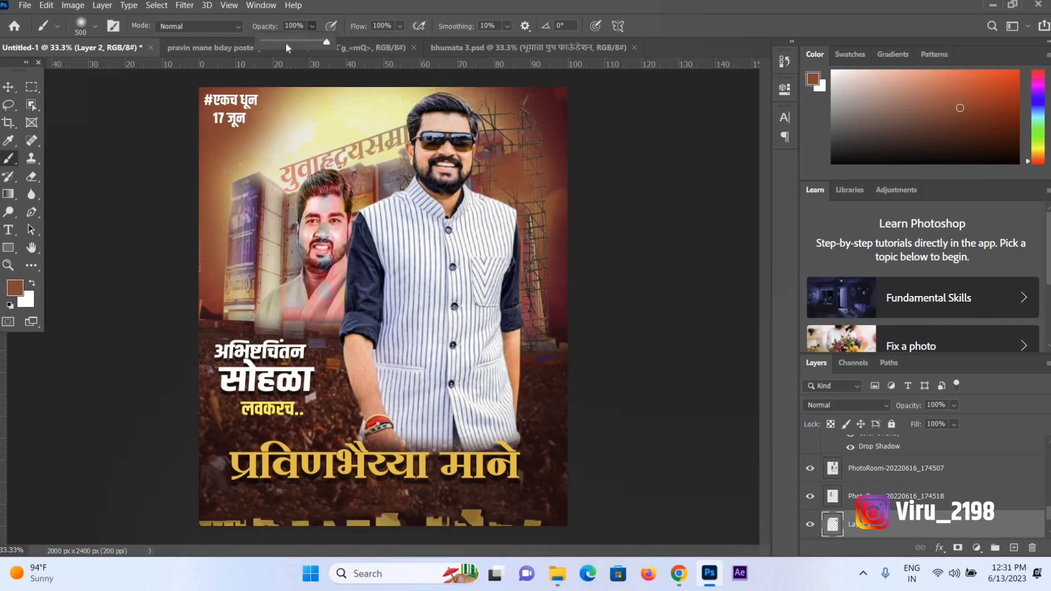
{"action": "left_click", "coordinate": [286, 44]}
{"action": "key", "text": "Return"}
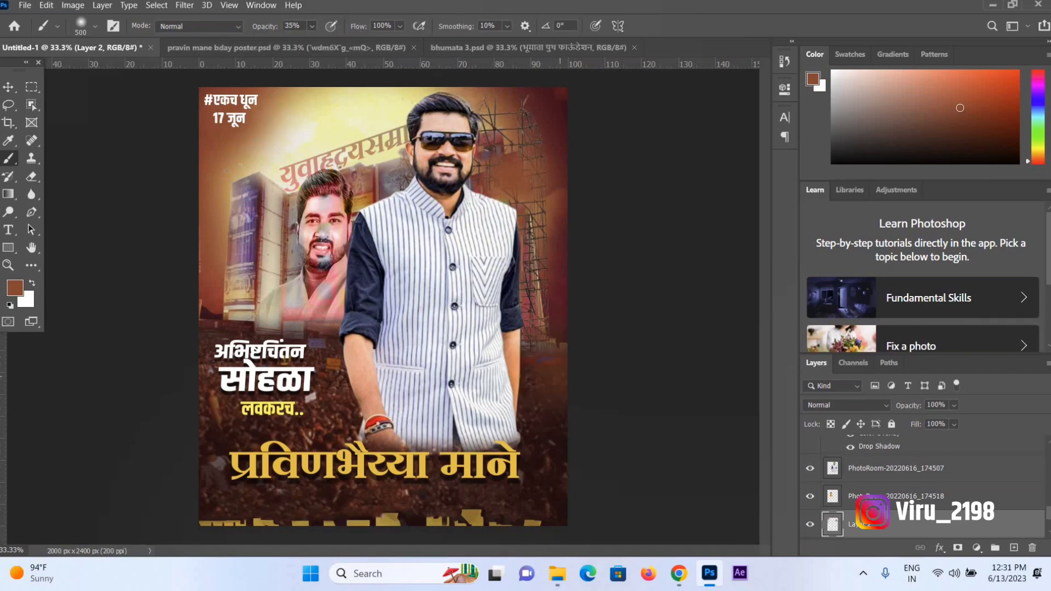
{"action": "left_click_drag", "start_coordinate": [553, 493], "coordinate": [547, 515]}
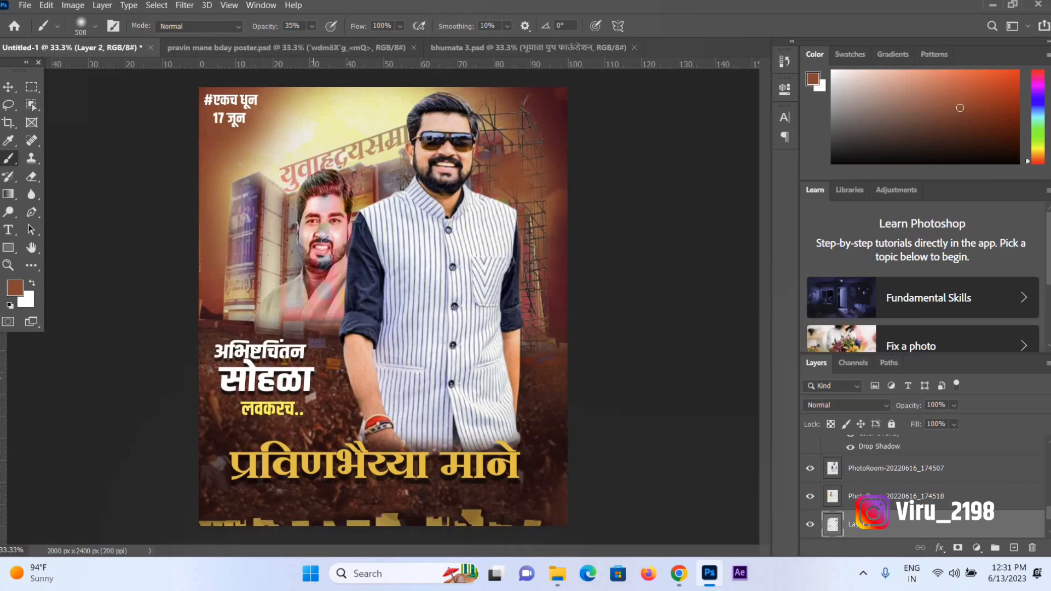
- Raise brush opacity to 71% and darken around लवकरच.. with a sampled dark brown
{"action": "left_click", "coordinate": [311, 25]}
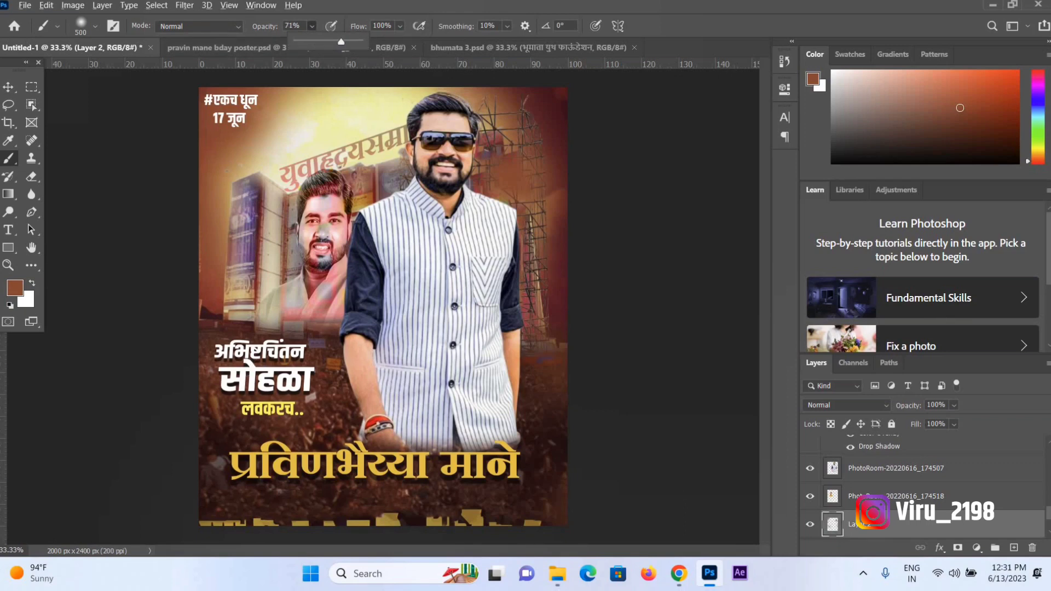
{"action": "left_click", "coordinate": [224, 432], "text": "alt"}
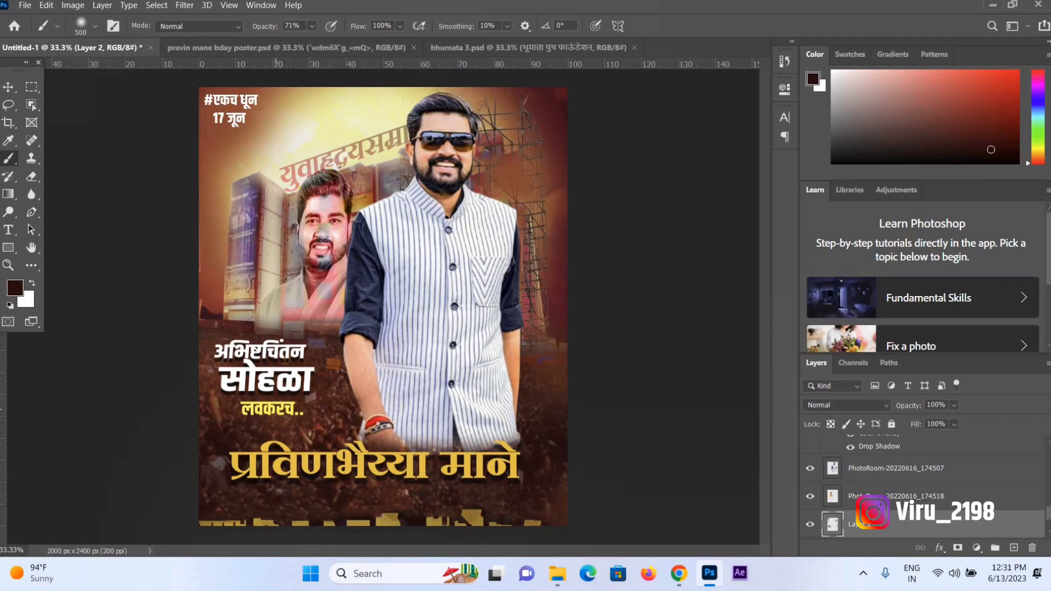
{"action": "left_click_drag", "start_coordinate": [295, 422], "coordinate": [251, 421]}
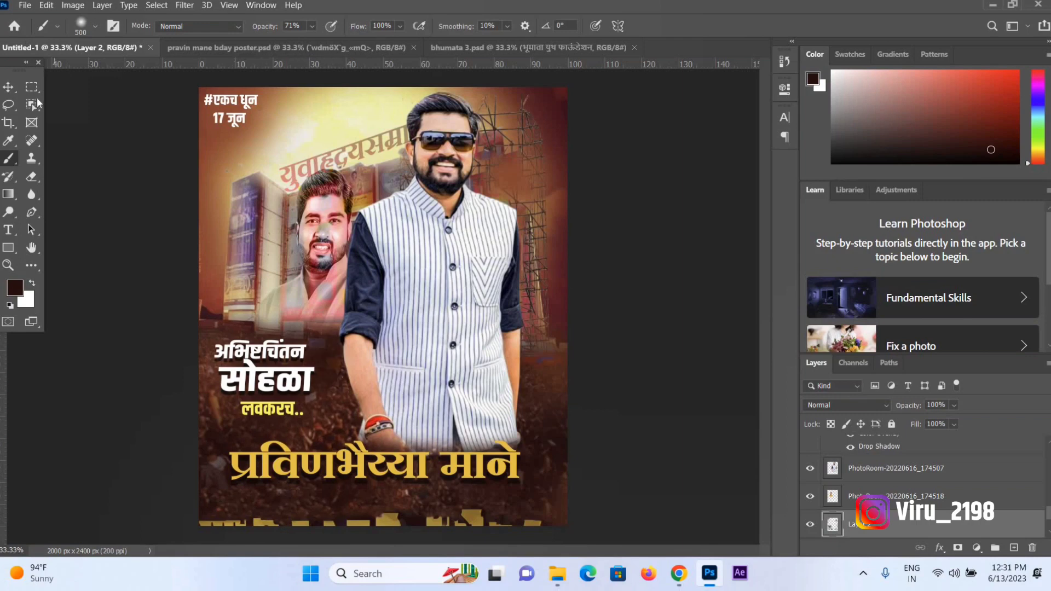
{"action": "left_click", "coordinate": [8, 87]}
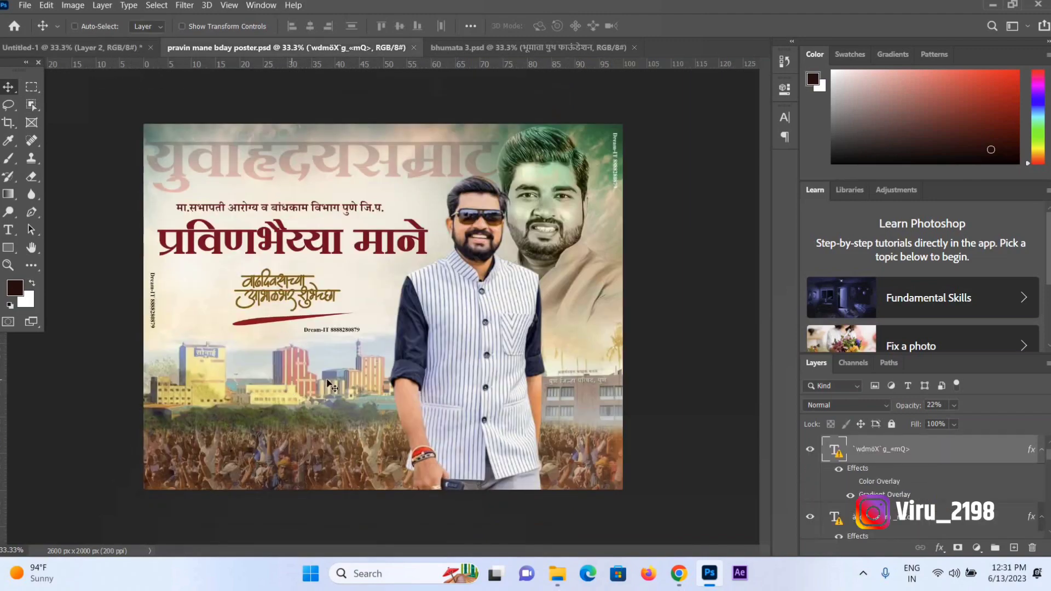
- Bring the landscape poster's city skyline Layer 3 to the portrait poster's bottom edge, then undo it
{"action": "left_click_drag", "start_coordinate": [332, 386], "coordinate": [234, 364]}
{"action": "left_click_drag", "start_coordinate": [143, 92], "coordinate": [331, 403]}
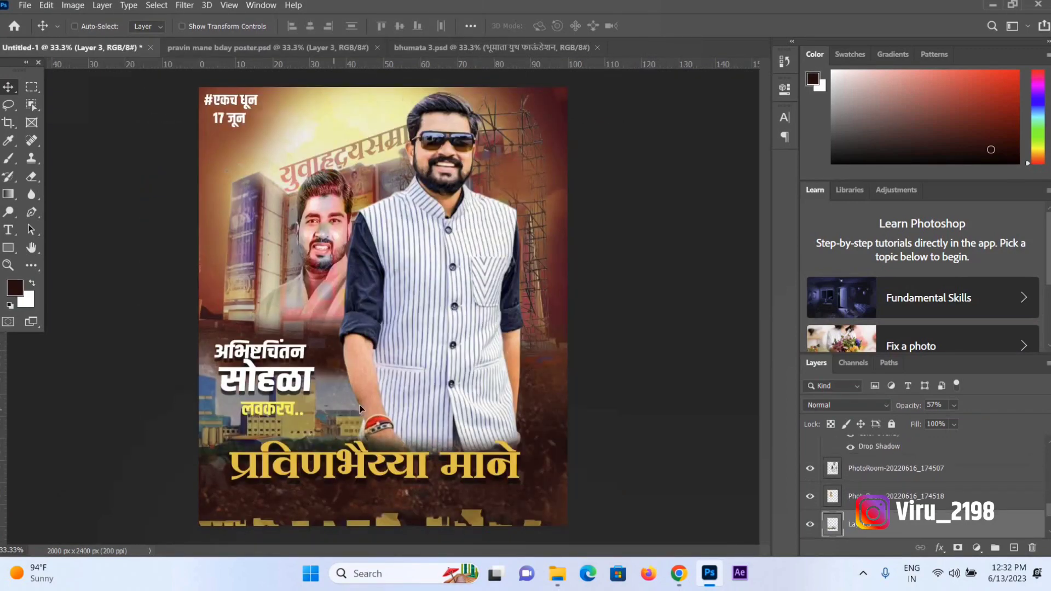
{"action": "mouse_move", "coordinate": [333, 402]}
{"action": "left_mouse_down"}
{"action": "mouse_move", "coordinate": [458, 486]}
{"action": "mouse_move", "coordinate": [378, 522]}
{"action": "left_mouse_up"}
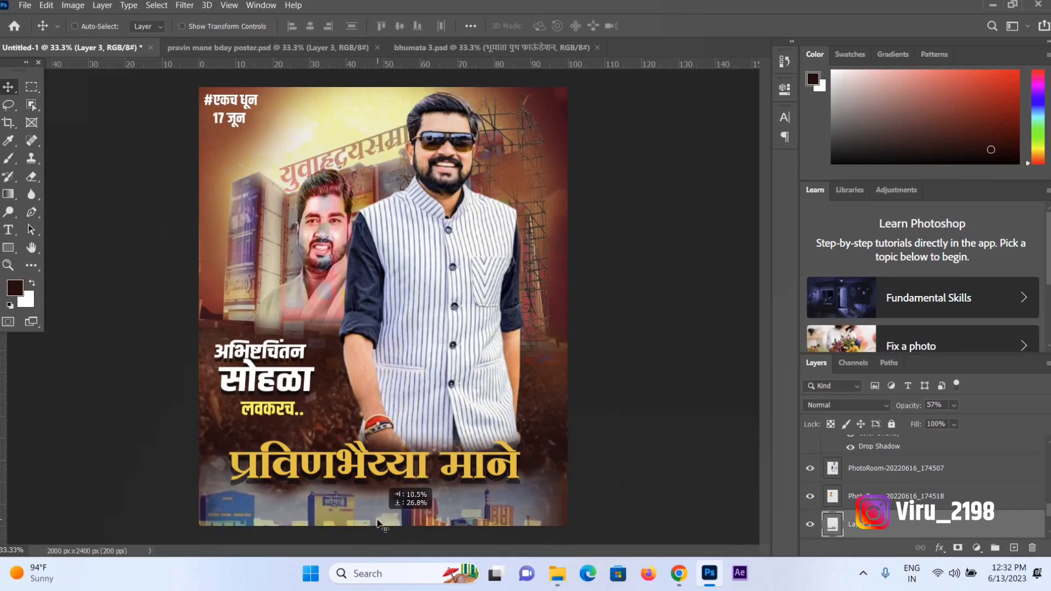
{"action": "key", "text": "Delete"}
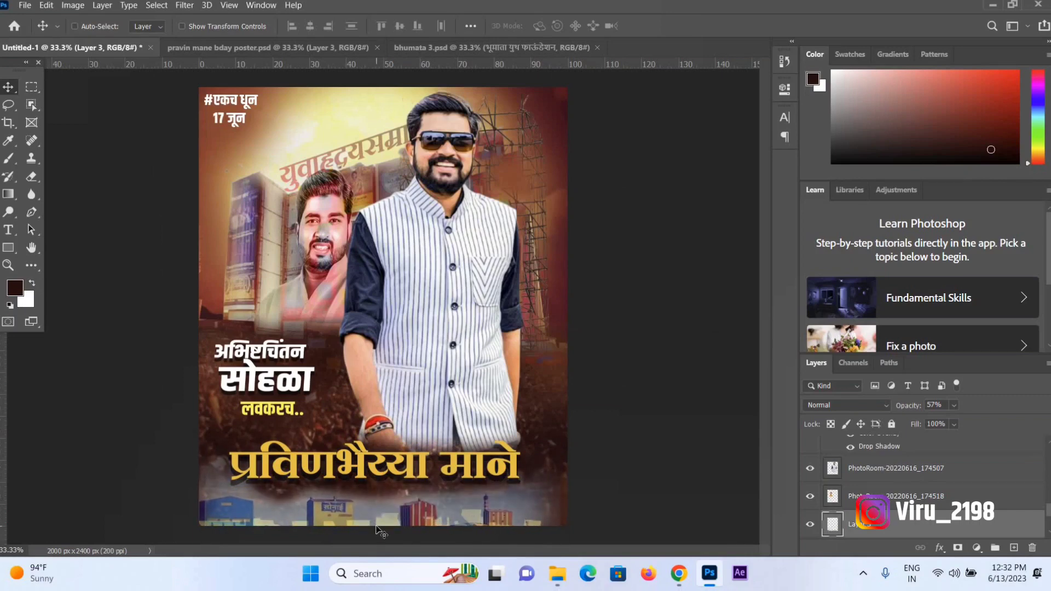
- Nudge the gold प्रविणभैय्या माने title layer slightly right on the poster
{"action": "left_click", "coordinate": [399, 474], "text": "ctrl"}
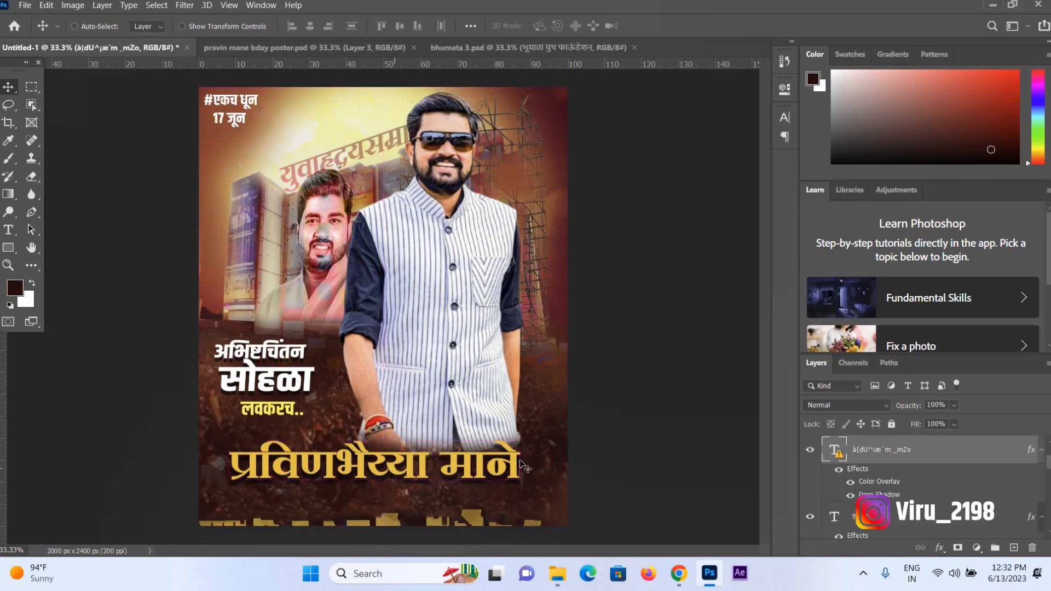
{"action": "left_click_drag", "start_coordinate": [510, 456], "coordinate": [522, 459]}
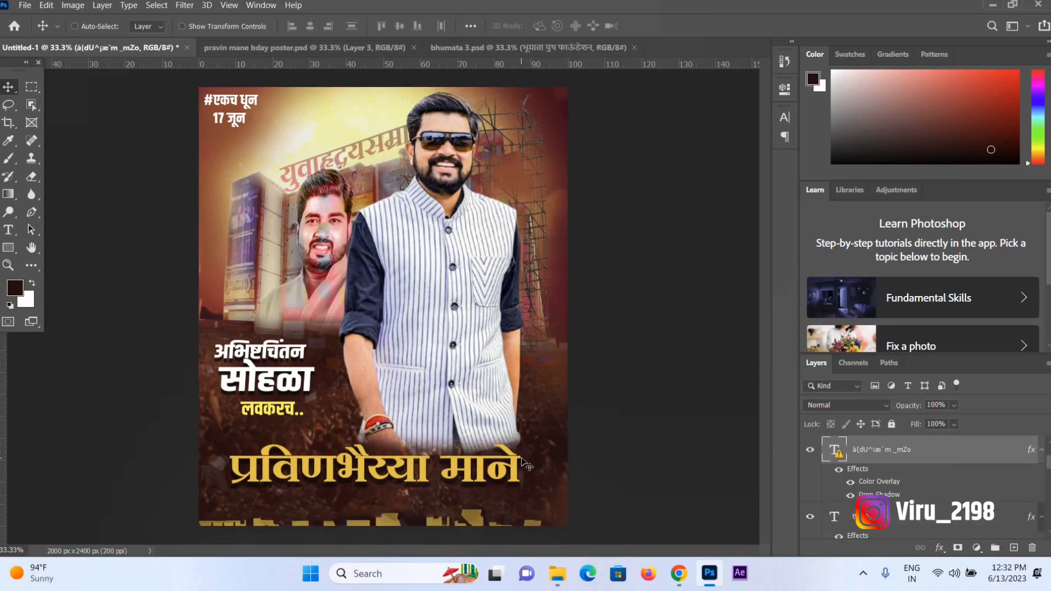
{"action": "key", "text": "shift+Up"}
{"action": "key", "text": "shift+Up"}
{"action": "key", "text": "shift+Up"}
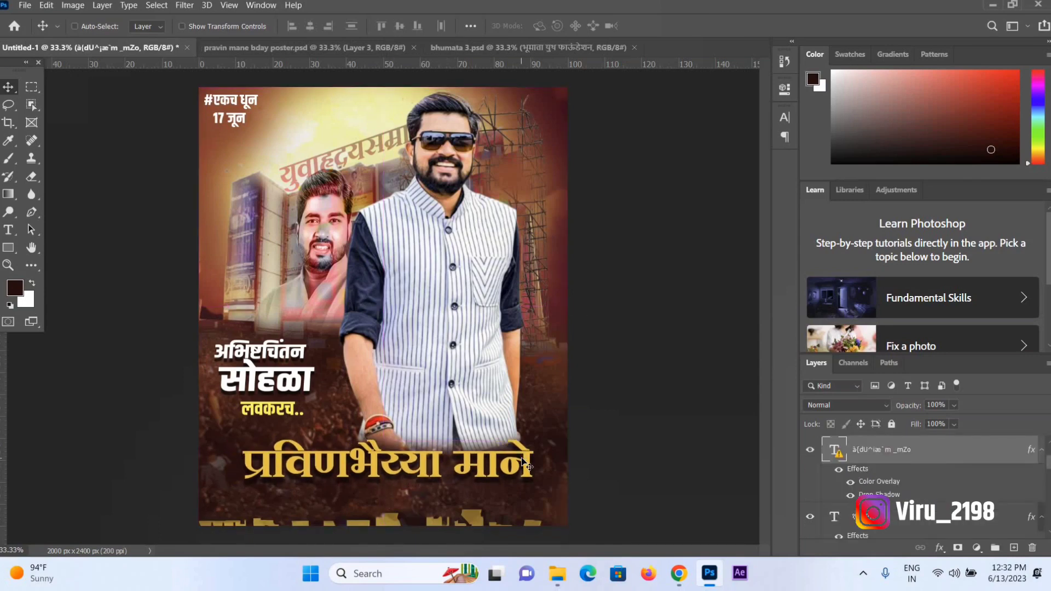
{"action": "key", "text": "shift+Down"}
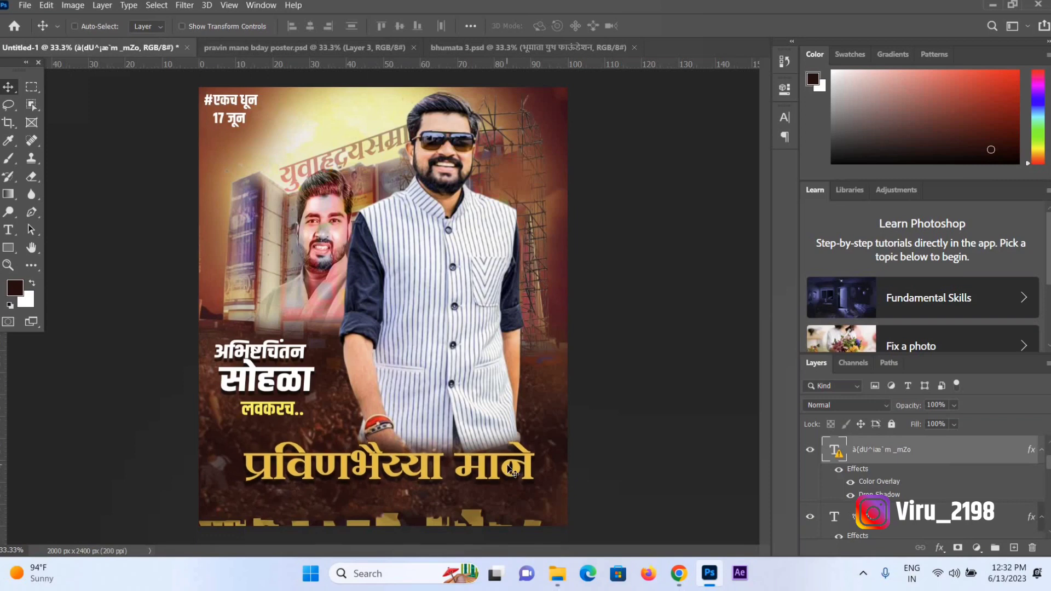
{"action": "key", "text": "shift+Left"}
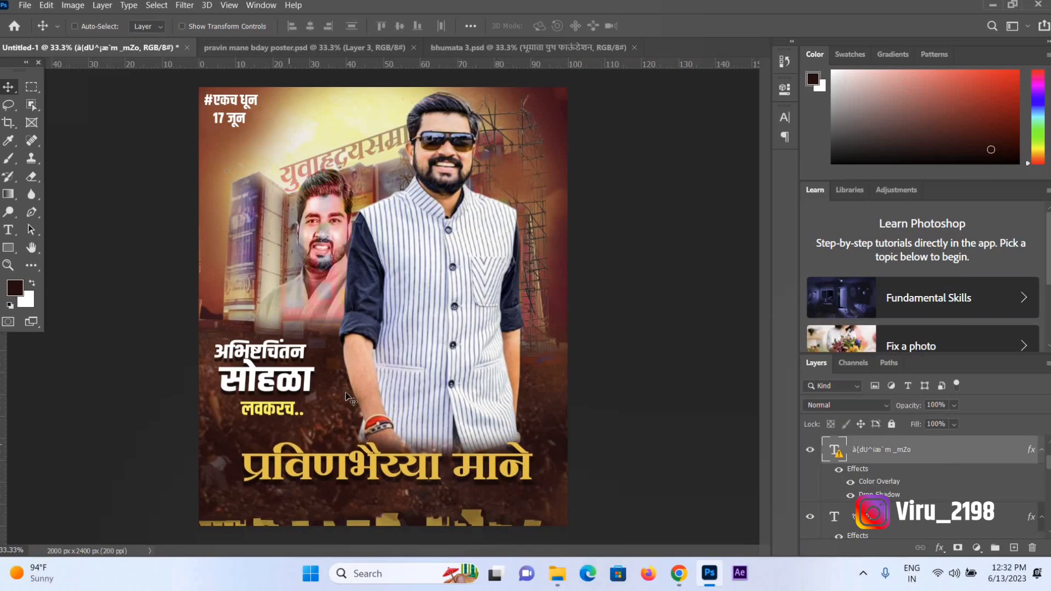
- Try a healing tool on the title, decline rasterizing it, and return to the Move tool
{"action": "left_click", "coordinate": [39, 138]}
{"action": "right_click", "coordinate": [38, 136]}
{"action": "left_click", "coordinate": [110, 116]}
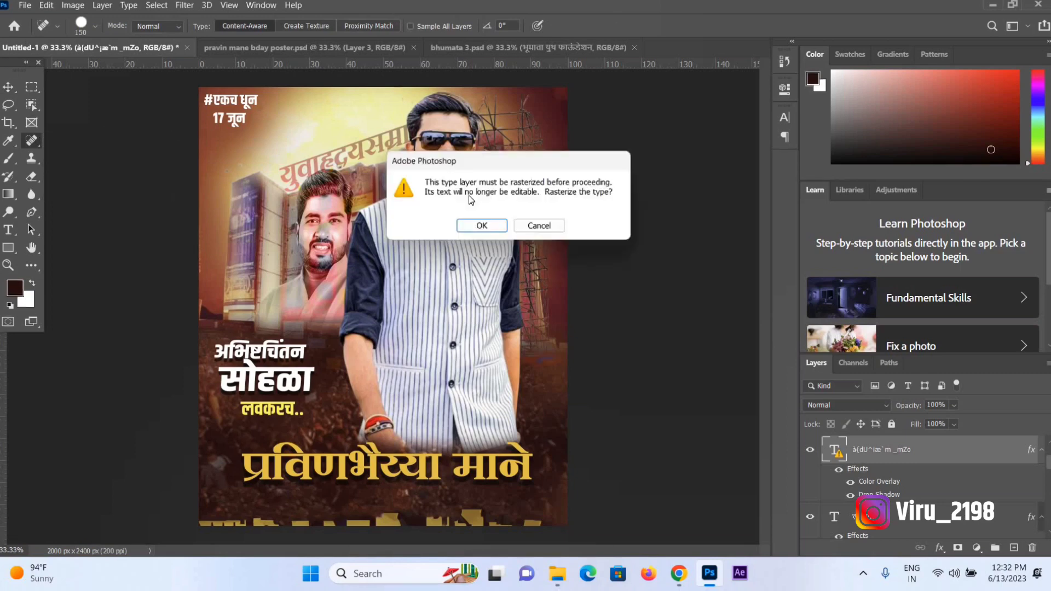
{"action": "left_click", "coordinate": [542, 228]}
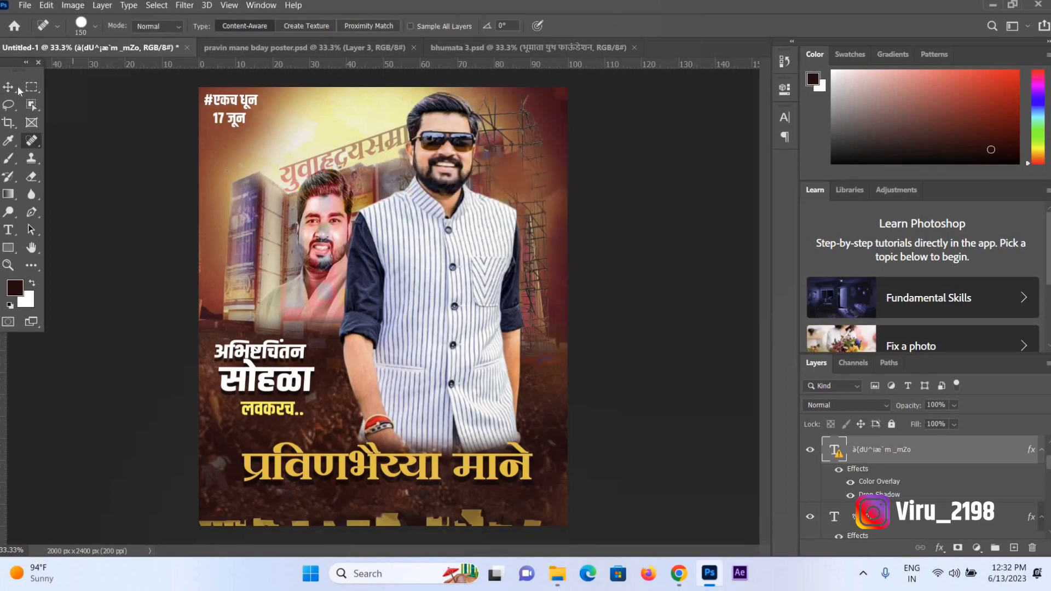
{"action": "left_click", "coordinate": [16, 87]}
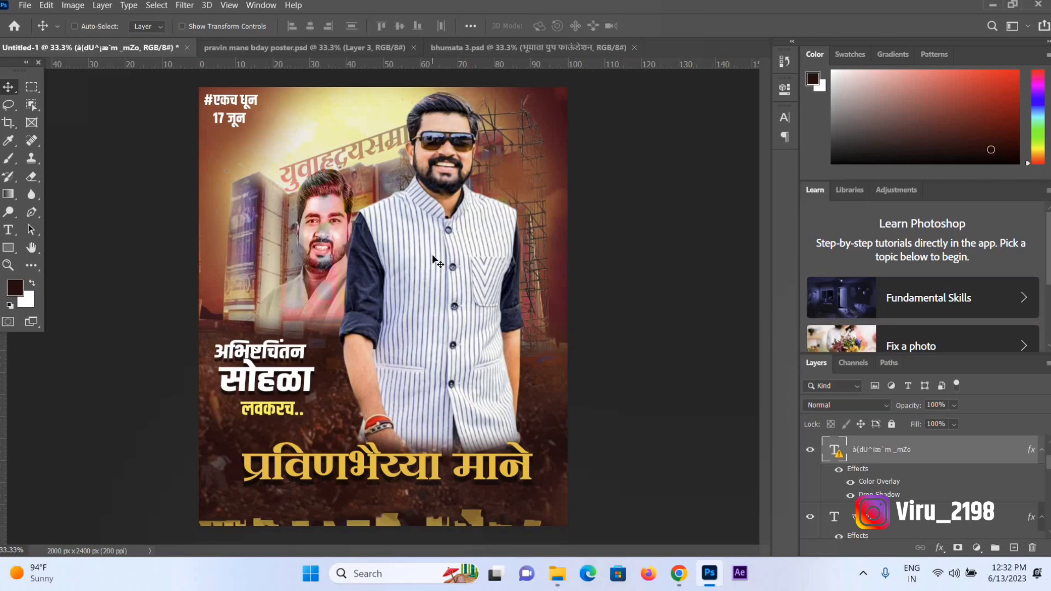
- Copy the vertical Dream-IT credit from the landscape poster and place it along Untitled-1's left edge
{"action": "left_click", "coordinate": [307, 47]}
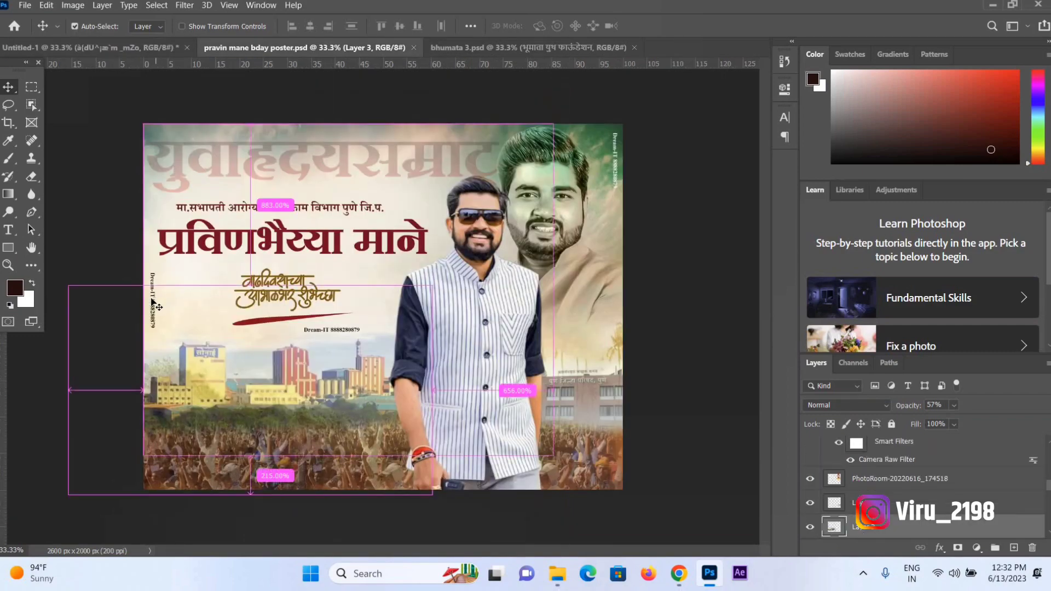
{"action": "double_click", "coordinate": [153, 303]}
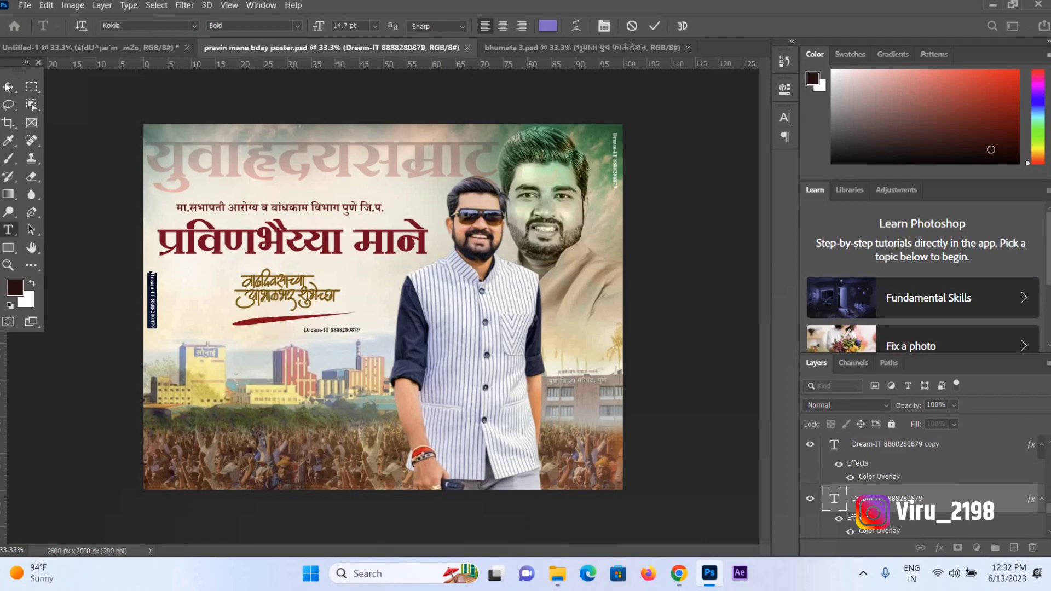
{"action": "key", "text": "ctrl+Return"}
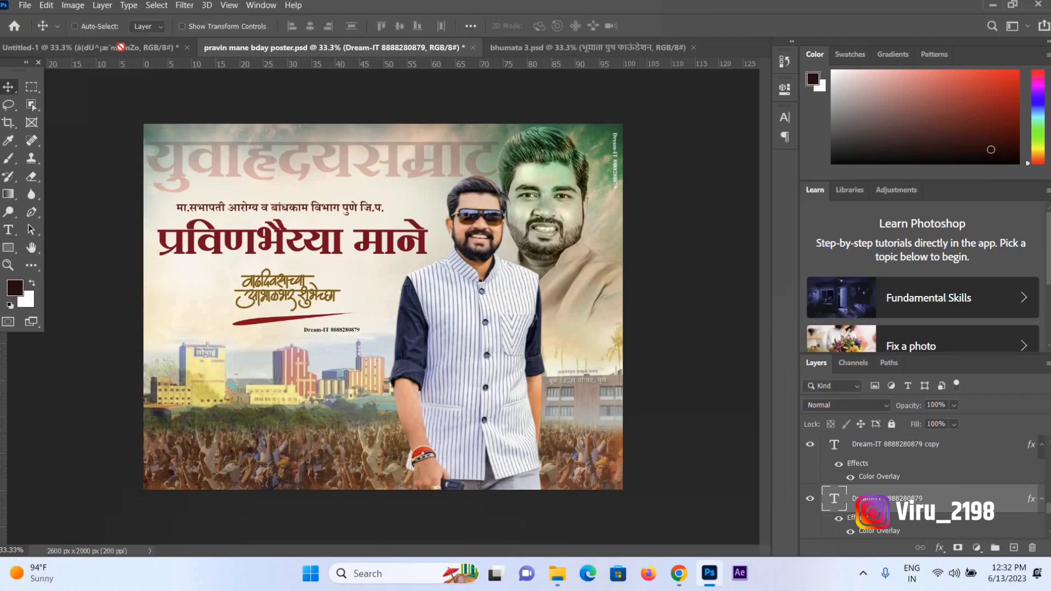
{"action": "key", "text": "ctrl+shift+Tab"}
{"action": "key", "text": "ctrl+v"}
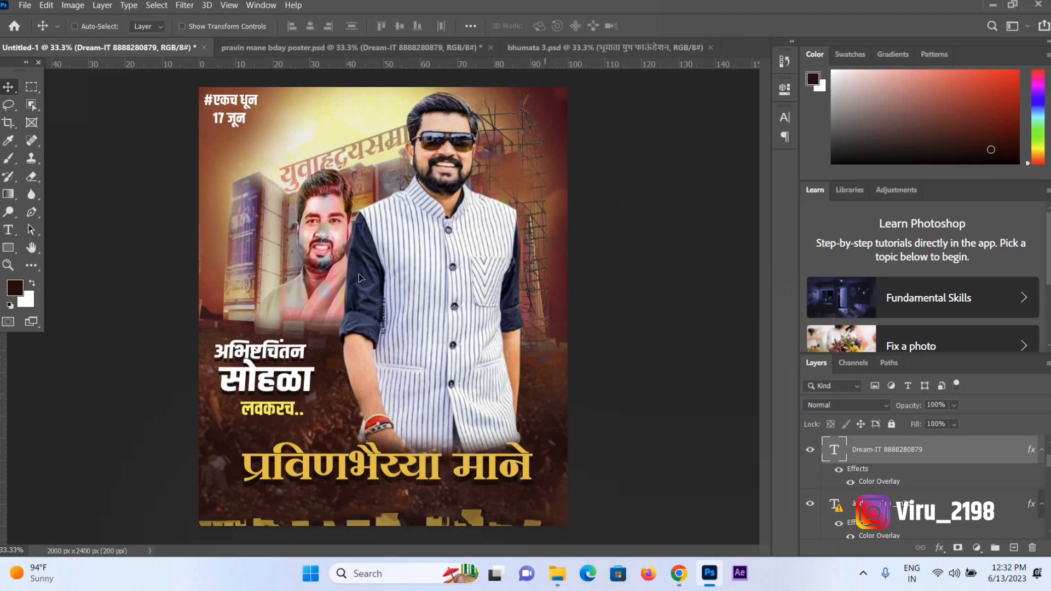
{"action": "left_click_drag", "start_coordinate": [360, 278], "coordinate": [254, 180]}
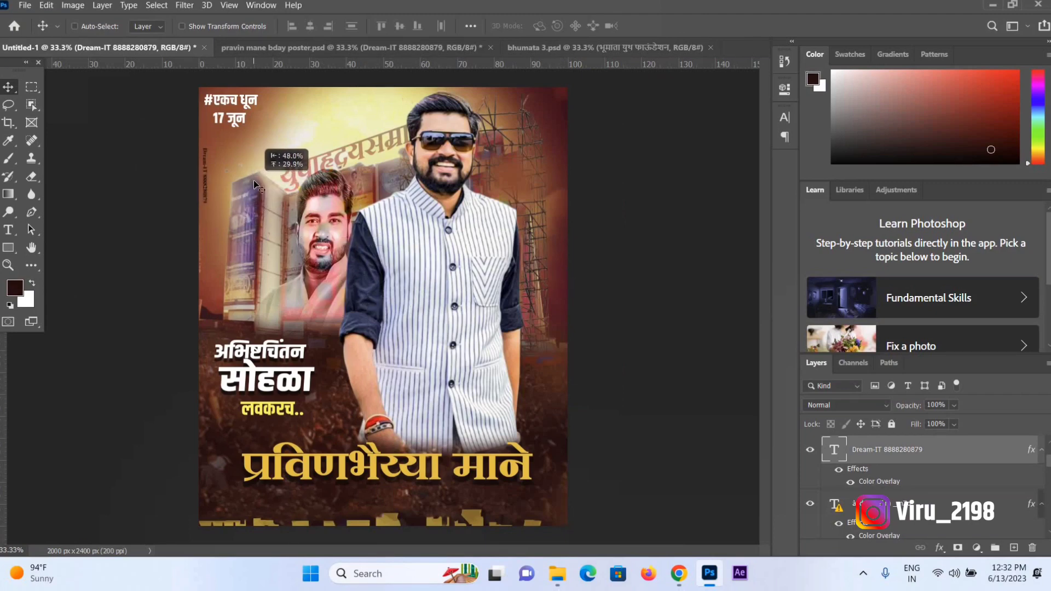
- Give the Dream-IT credit text a white Color Overlay
{"action": "double_click", "coordinate": [880, 481]}
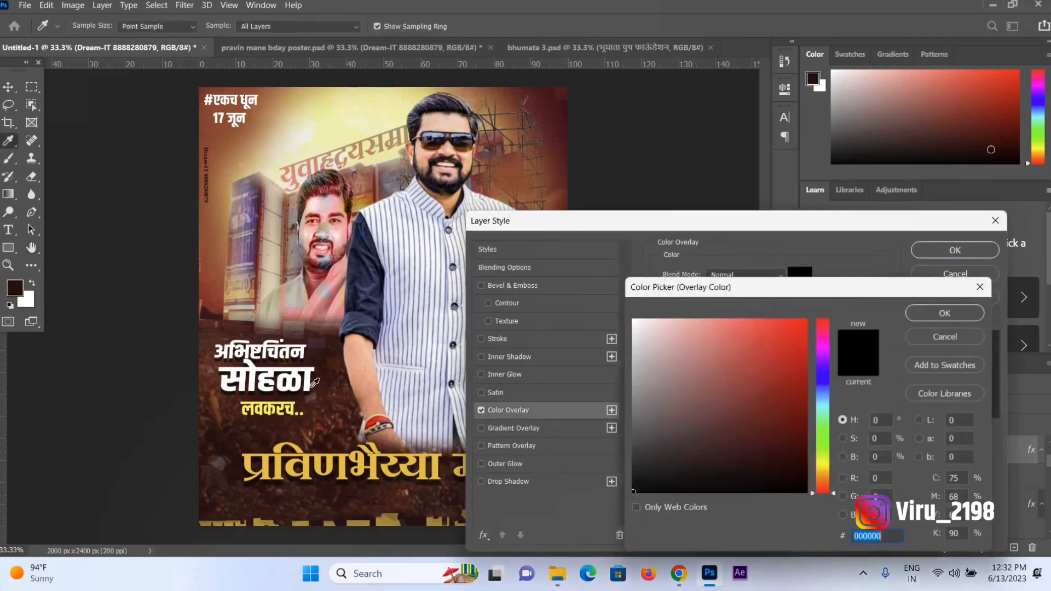
{"action": "left_click", "coordinate": [311, 376]}
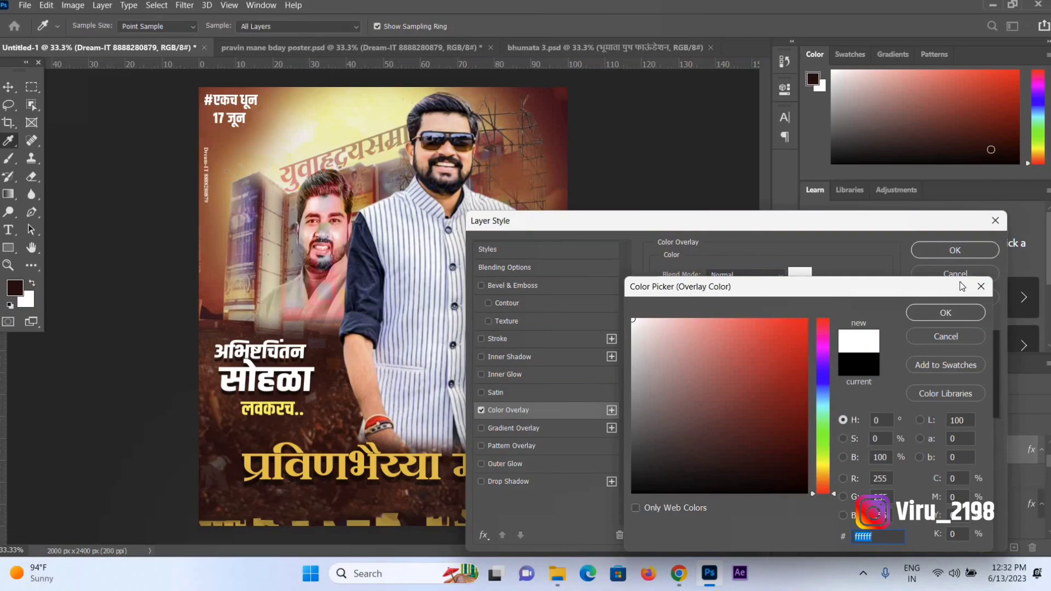
{"action": "left_click", "coordinate": [952, 312]}
{"action": "left_click", "coordinate": [959, 257]}
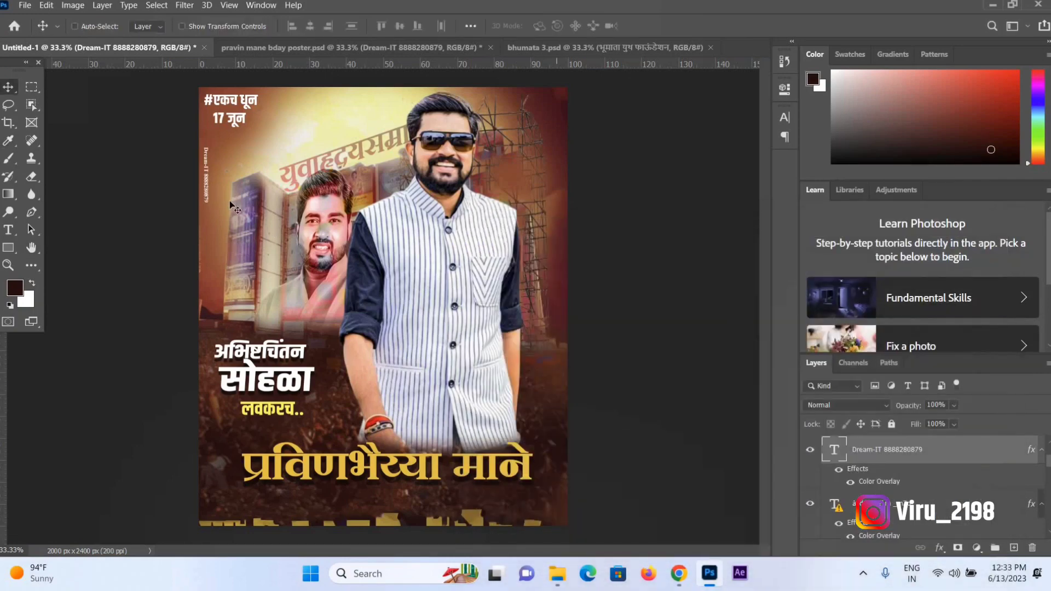
- Duplicate the vertical credit and position the copy near the poster's right edge
{"action": "left_click_drag", "start_coordinate": [241, 198], "coordinate": [349, 208]}
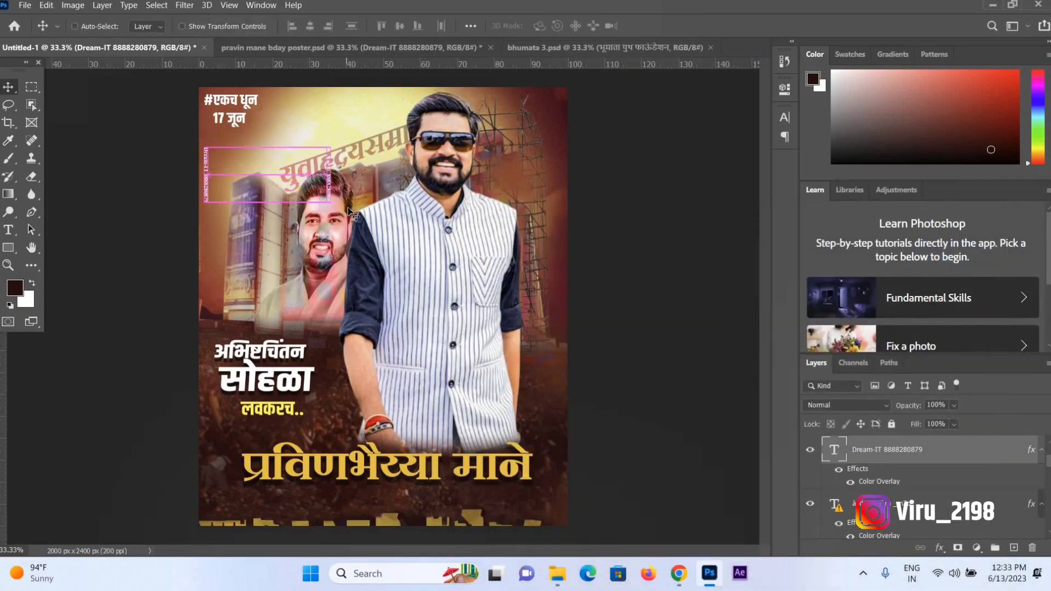
{"action": "left_click_drag", "start_coordinate": [373, 317], "coordinate": [528, 437]}
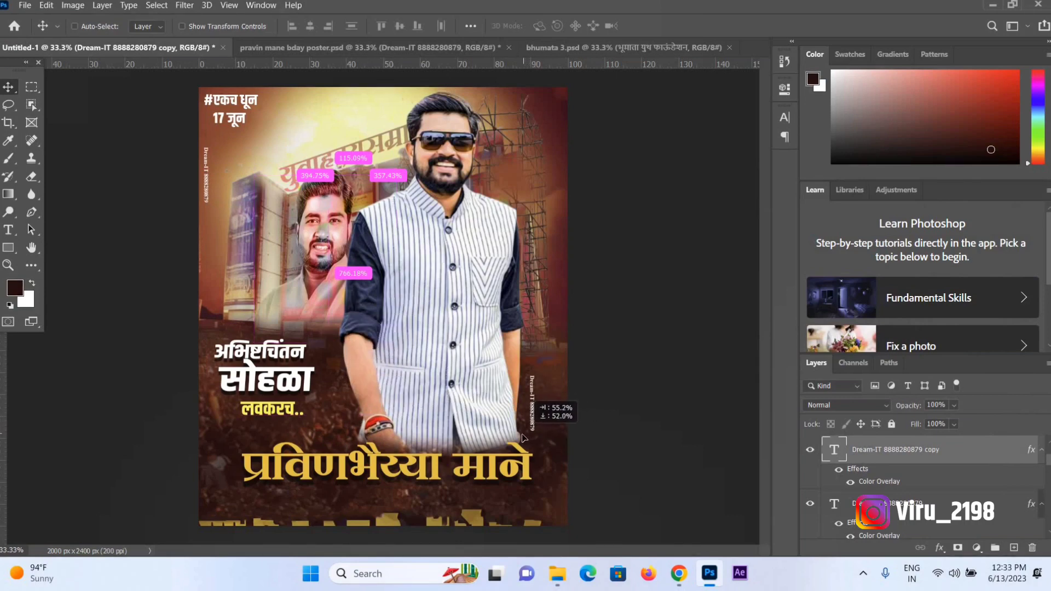
{"action": "mouse_move", "coordinate": [527, 436]}
{"action": "left_mouse_down"}
{"action": "mouse_move", "coordinate": [540, 423]}
{"action": "mouse_move", "coordinate": [313, 424]}
{"action": "mouse_move", "coordinate": [358, 339]}
{"action": "left_mouse_up"}
- Rotate another credit copy -90° to horizontal and place it at the top right
{"action": "key", "text": "ctrl+t"}
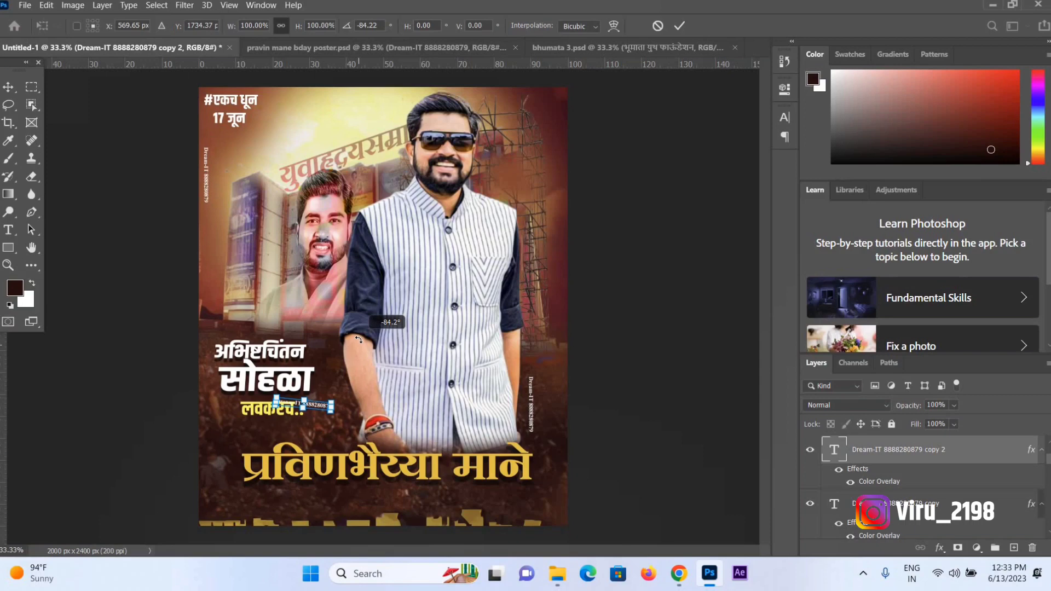
{"action": "left_click_drag", "start_coordinate": [358, 340], "coordinate": [317, 440]}
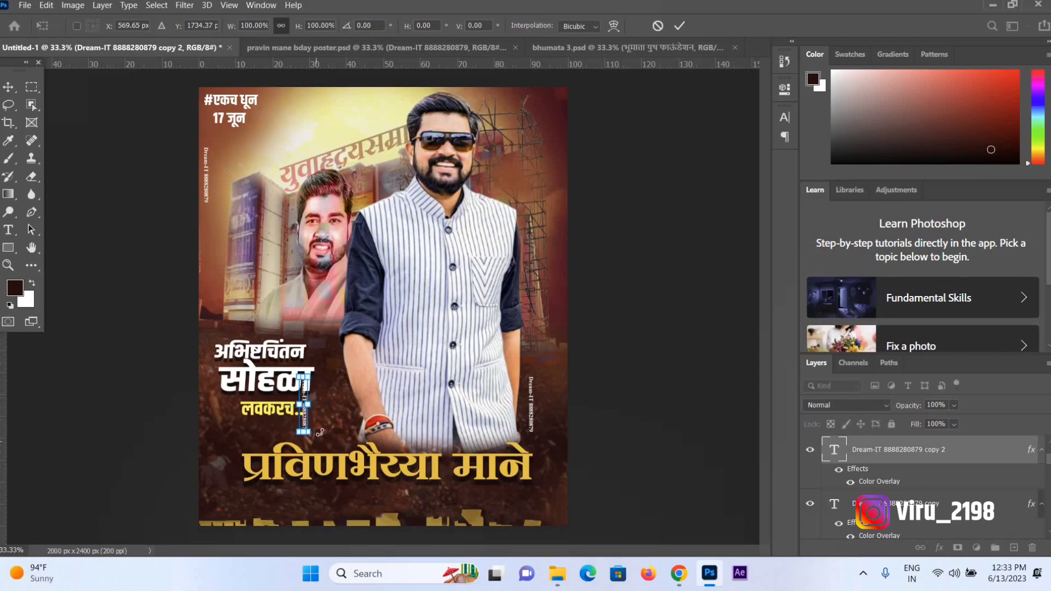
{"action": "left_click_drag", "start_coordinate": [348, 375], "coordinate": [357, 362]}
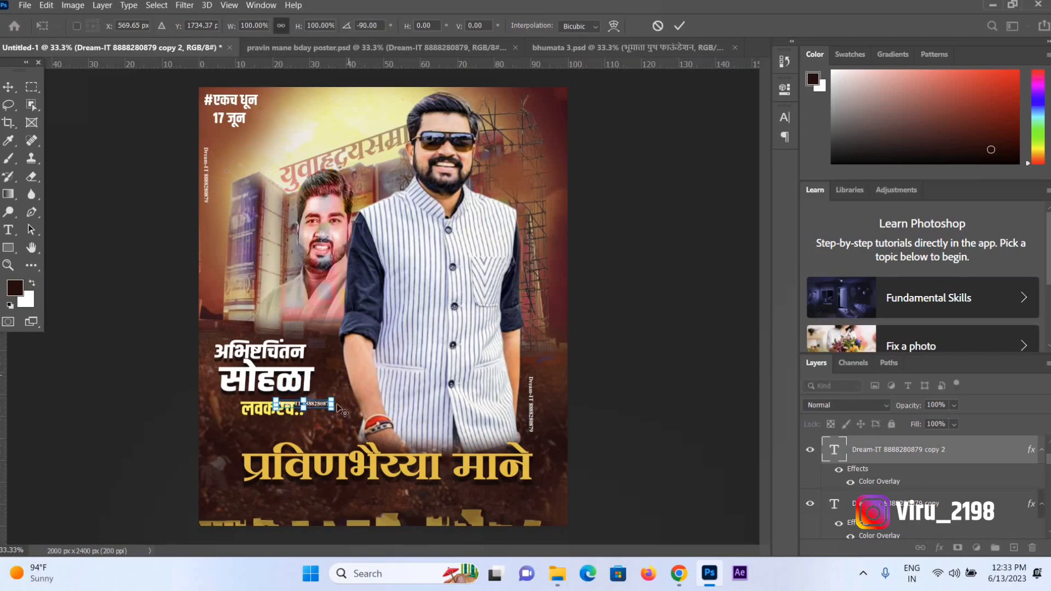
{"action": "key", "text": "Return"}
{"action": "left_click_drag", "start_coordinate": [357, 266], "coordinate": [386, 484]}
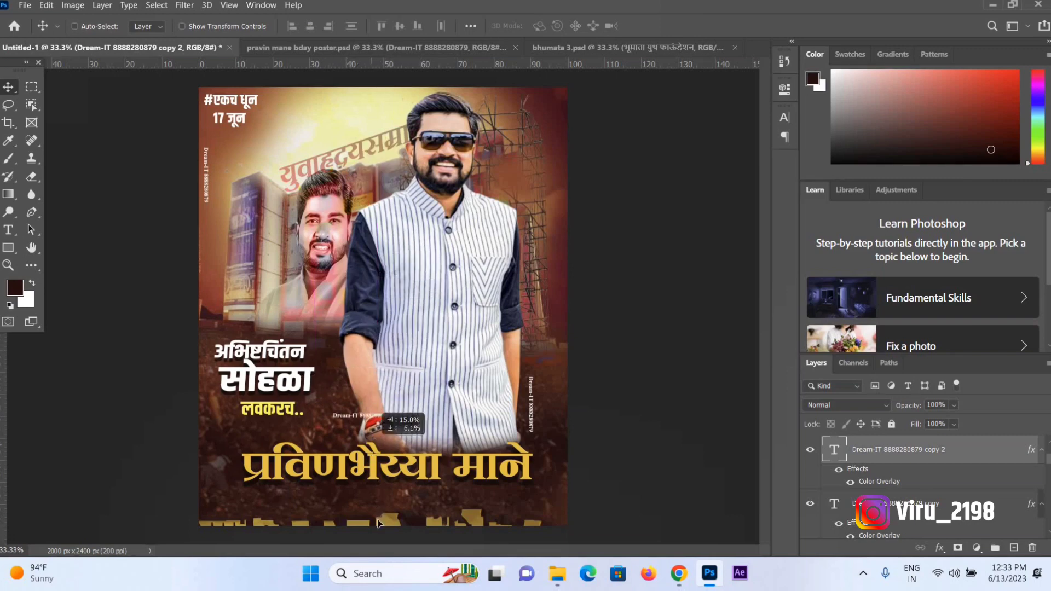
{"action": "mouse_move", "coordinate": [330, 300]}
{"action": "left_mouse_down"}
{"action": "mouse_move", "coordinate": [524, 109]}
{"action": "mouse_move", "coordinate": [579, 160]}
{"action": "left_mouse_up"}
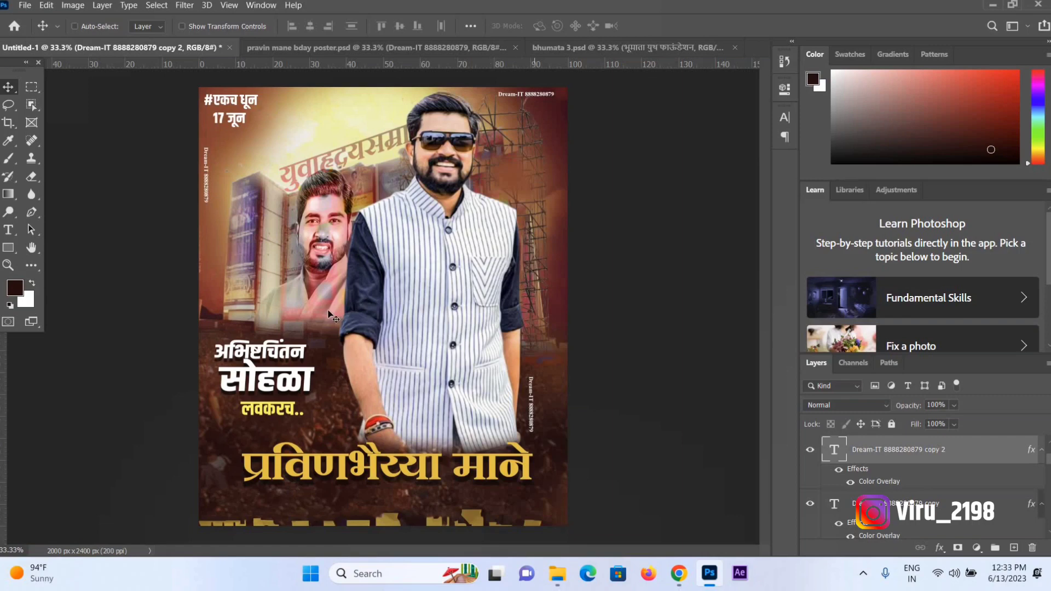
- Draw a rectangle band across the poster bottom filled with dark red 8d0800
{"action": "left_click", "coordinate": [8, 248]}
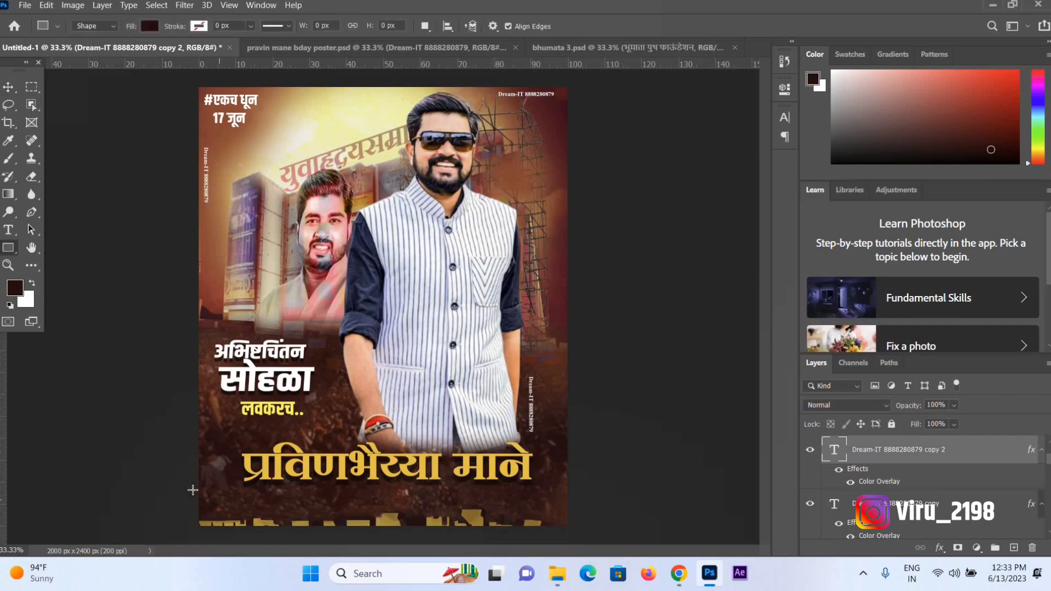
{"action": "left_click_drag", "start_coordinate": [193, 487], "coordinate": [588, 513]}
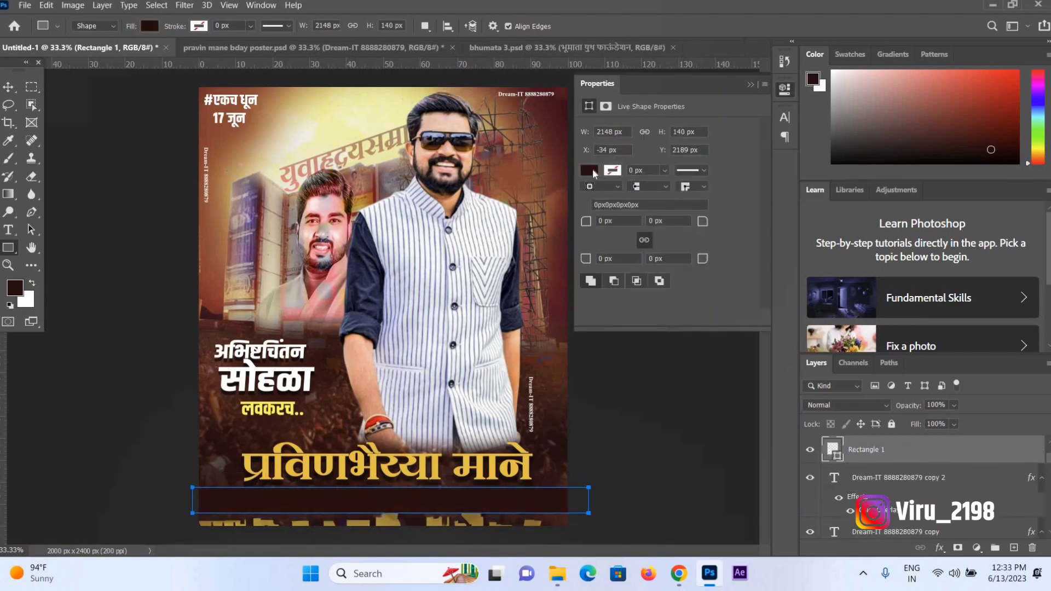
{"action": "left_click", "coordinate": [592, 171]}
{"action": "left_click", "coordinate": [763, 198]}
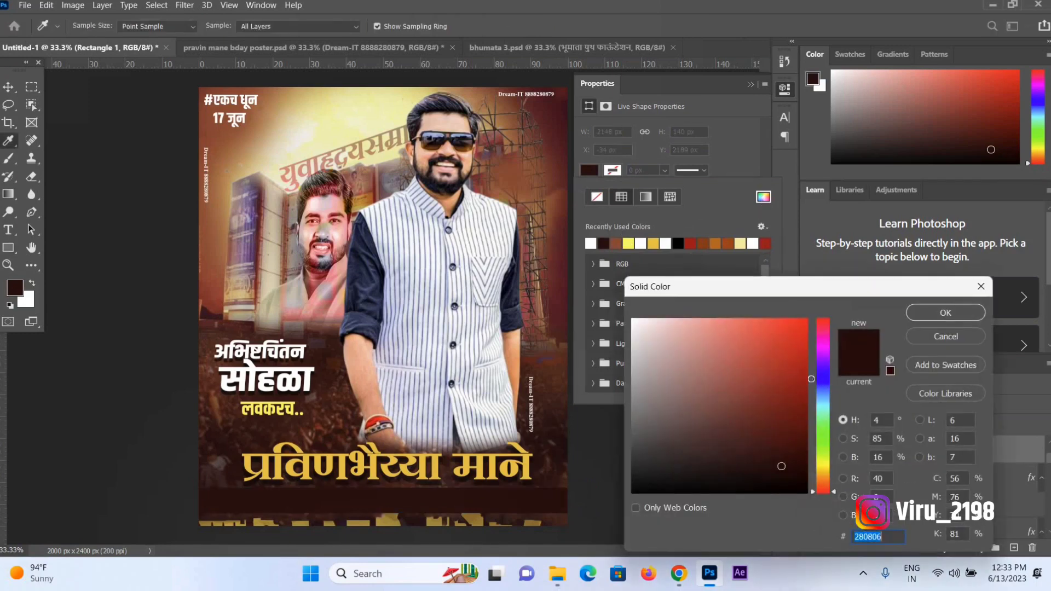
{"action": "left_click", "coordinate": [807, 379]}
{"action": "left_click", "coordinate": [807, 397]}
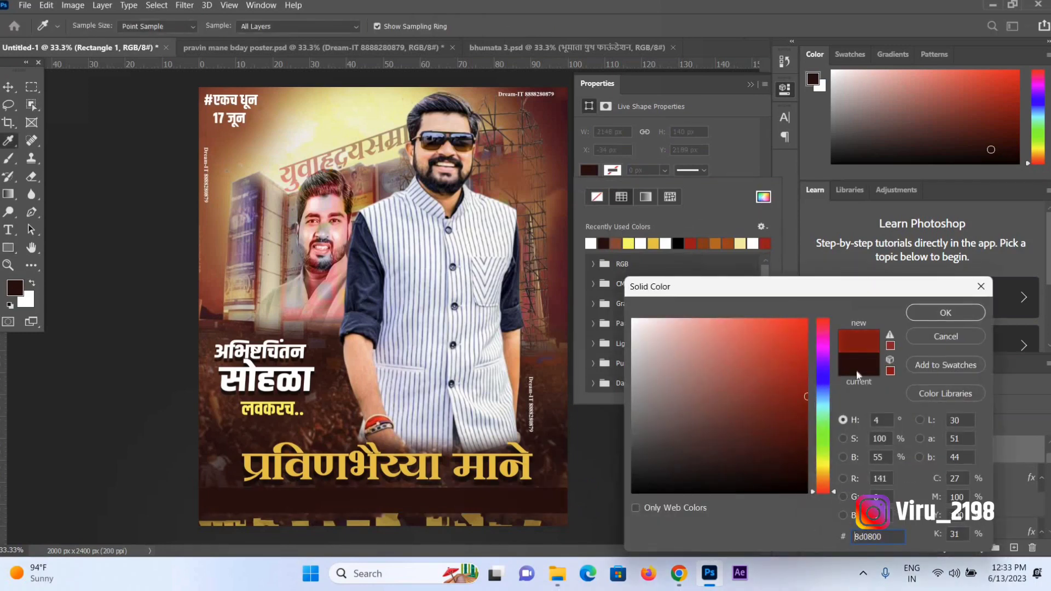
{"action": "left_click", "coordinate": [920, 317]}
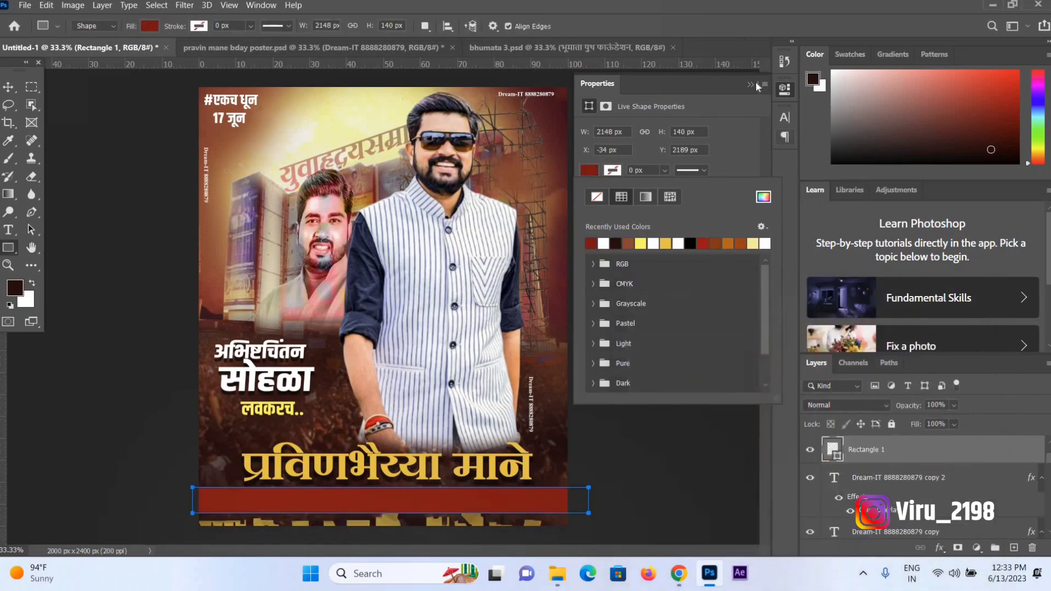
{"action": "left_click", "coordinate": [755, 82]}
- Set the red band's blend mode to Multiply, then bring up the landscape birthday poster
{"action": "left_click", "coordinate": [18, 85]}
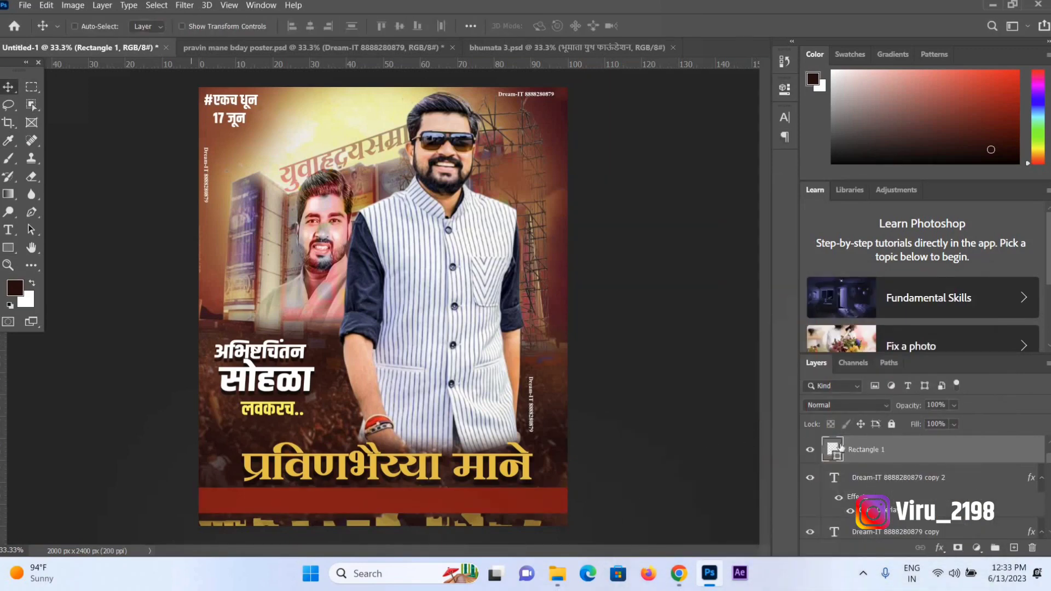
{"action": "left_click", "coordinate": [843, 405]}
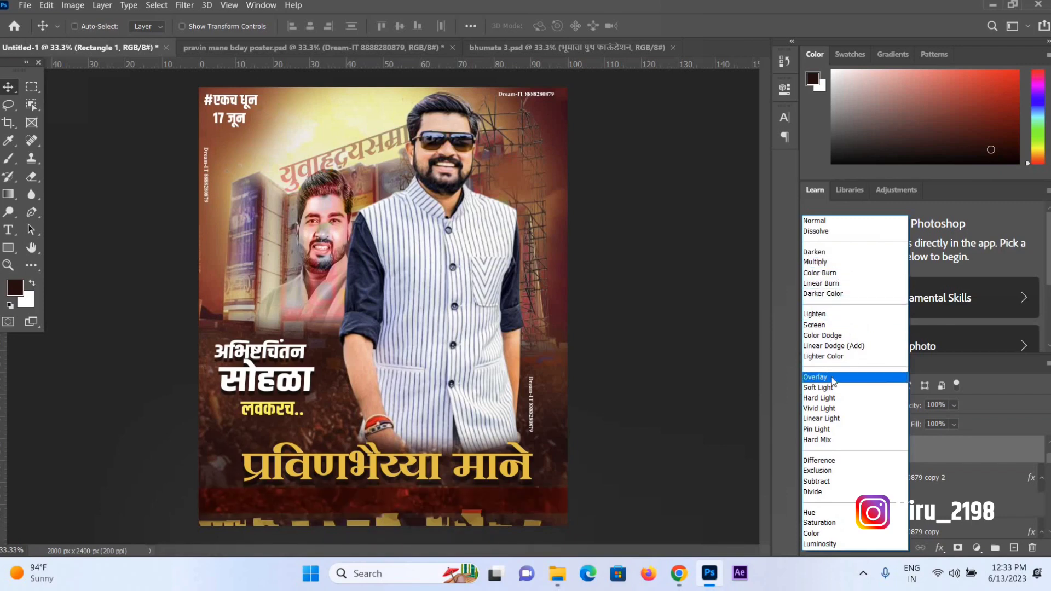
{"action": "left_click", "coordinate": [842, 262]}
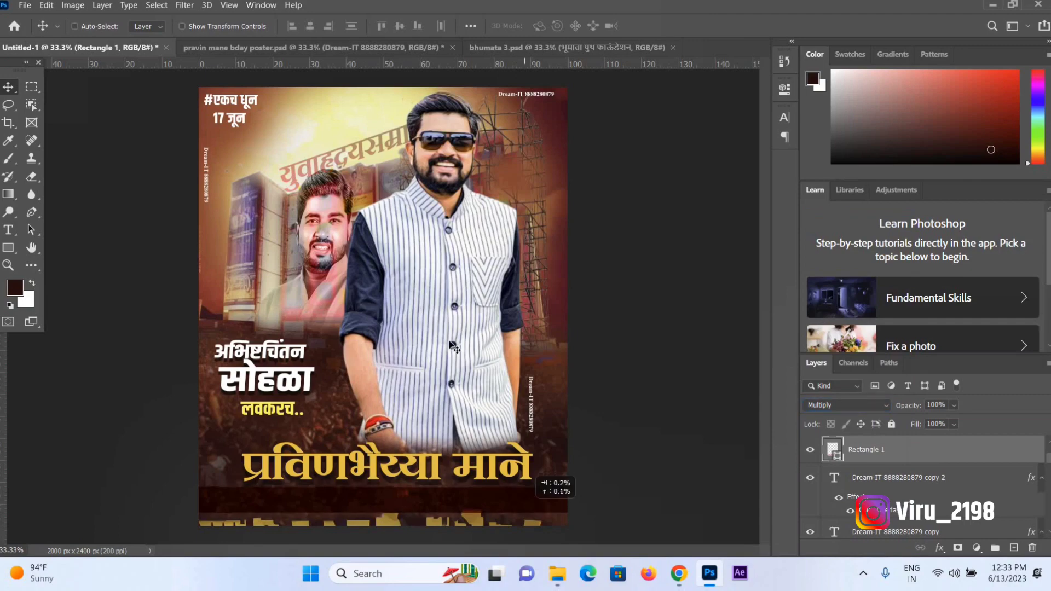
{"action": "left_click", "coordinate": [300, 48]}
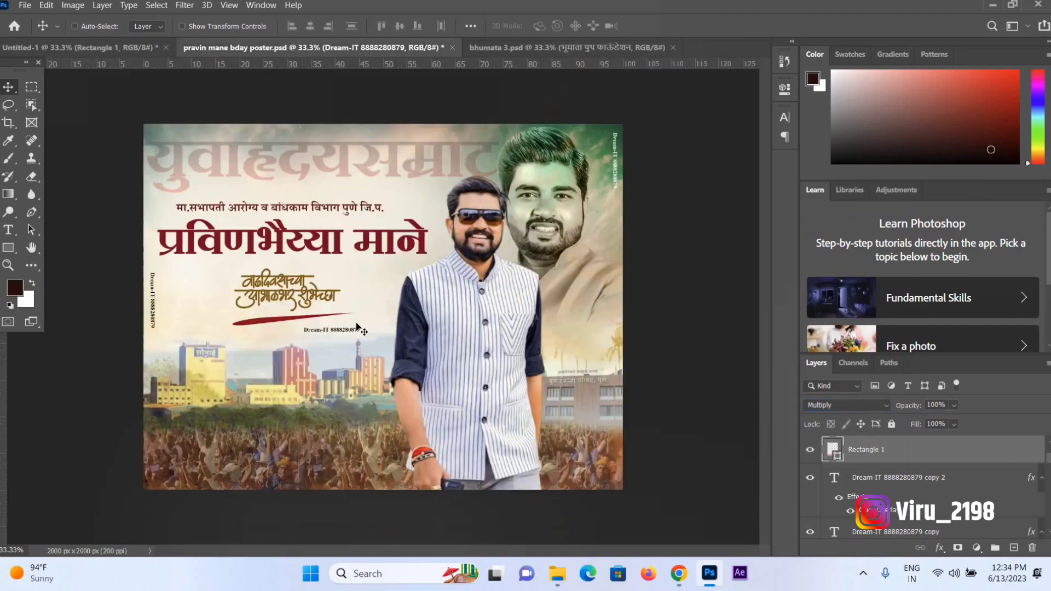
- Bring the Marathi subtitle into Untitled-1, scale it to fill the red band, and nudge it up
{"action": "double_click", "coordinate": [315, 210]}
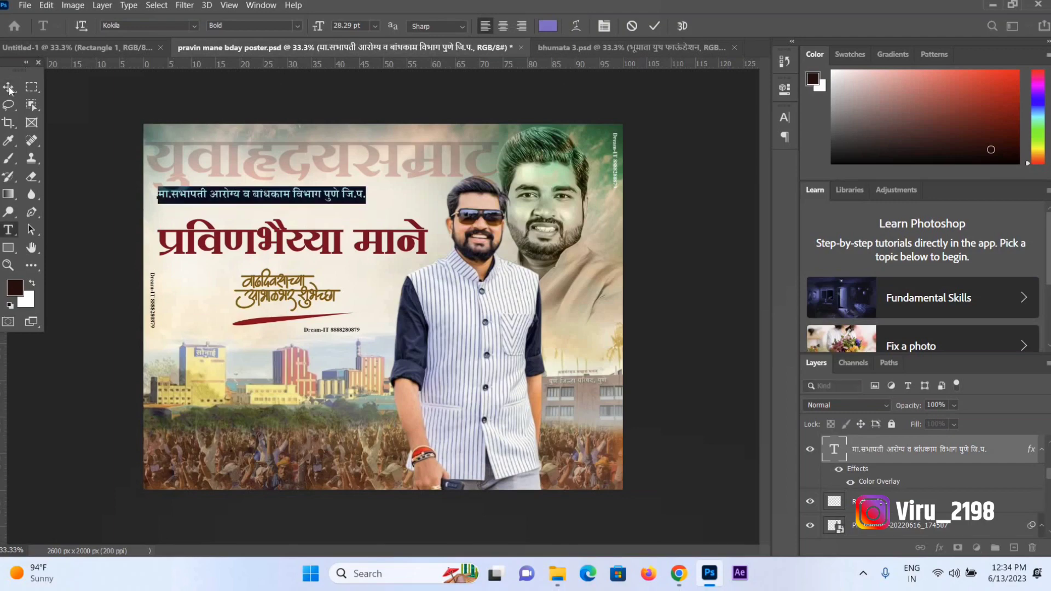
{"action": "mouse_move", "coordinate": [236, 199]}
{"action": "left_mouse_down"}
{"action": "mouse_move", "coordinate": [112, 42]}
{"action": "mouse_move", "coordinate": [393, 507]}
{"action": "left_mouse_up"}
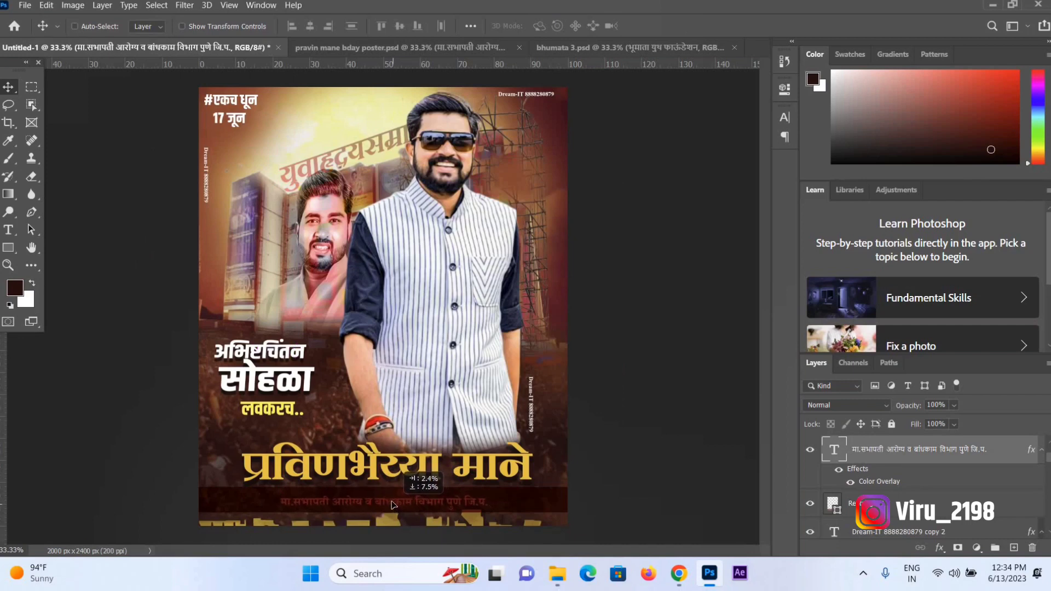
{"action": "key", "text": "ctrl+t"}
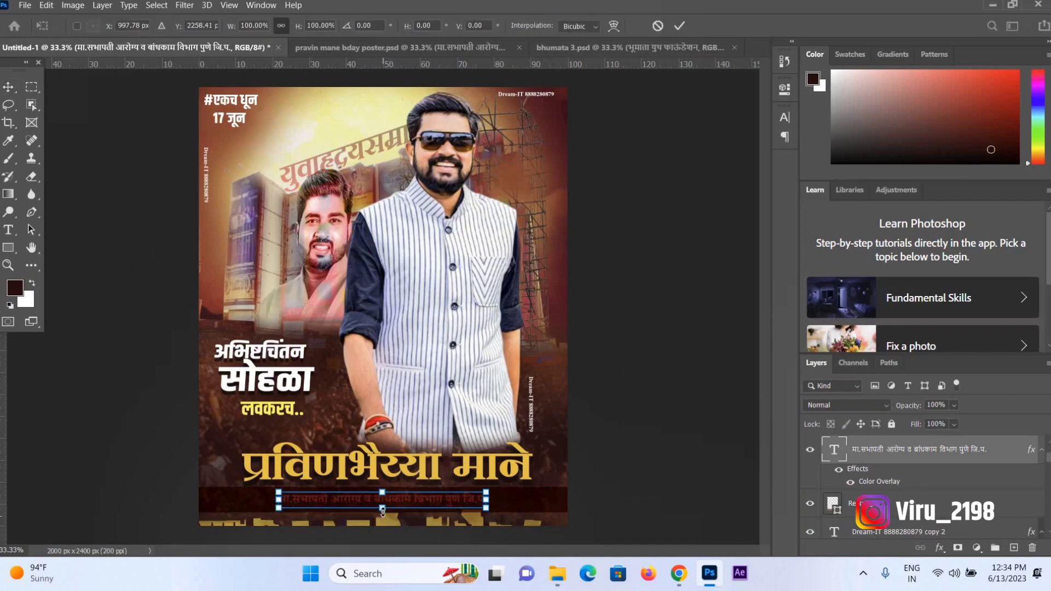
{"action": "left_click_drag", "start_coordinate": [383, 507], "coordinate": [384, 513]}
{"action": "key", "text": "Return"}
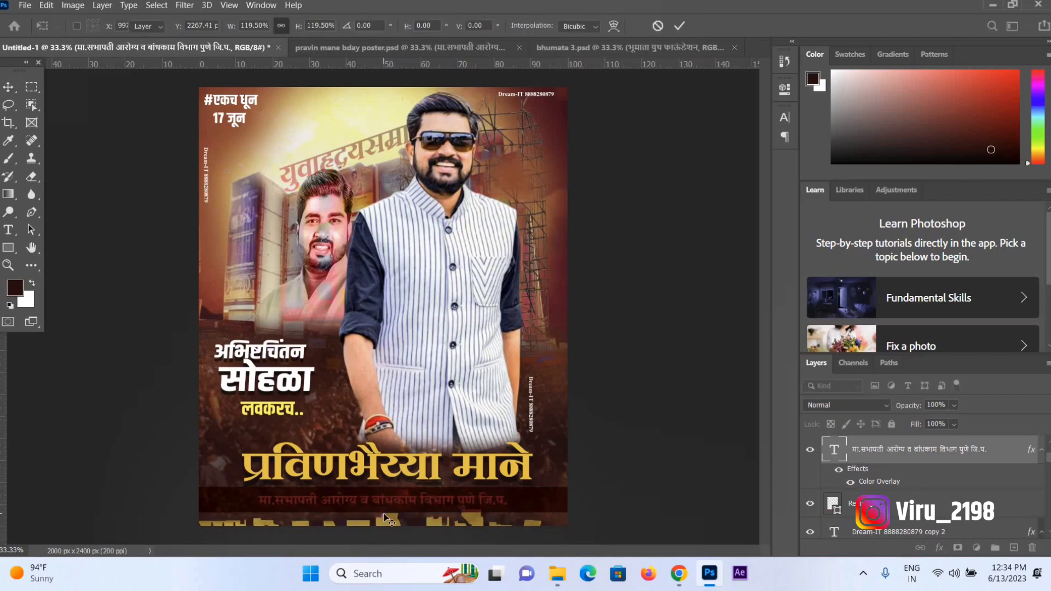
{"action": "key", "text": "shift+Up"}
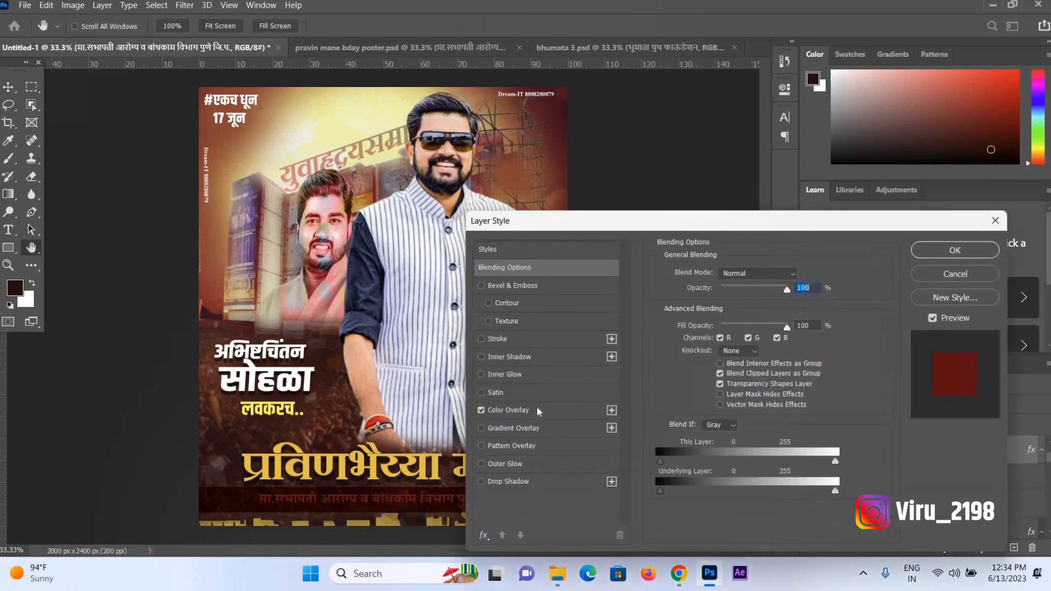
- Recolour the subtitle white with a Color Overlay of ffffff
{"action": "left_click", "coordinate": [378, 464]}
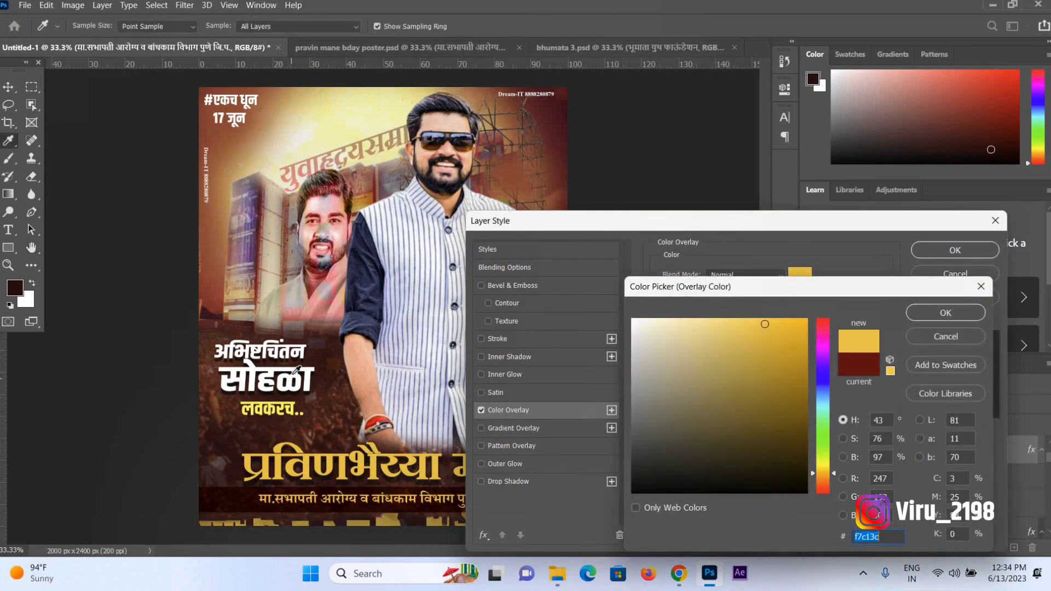
{"action": "type", "text": "ffffff"}
{"action": "key", "text": "Return"}
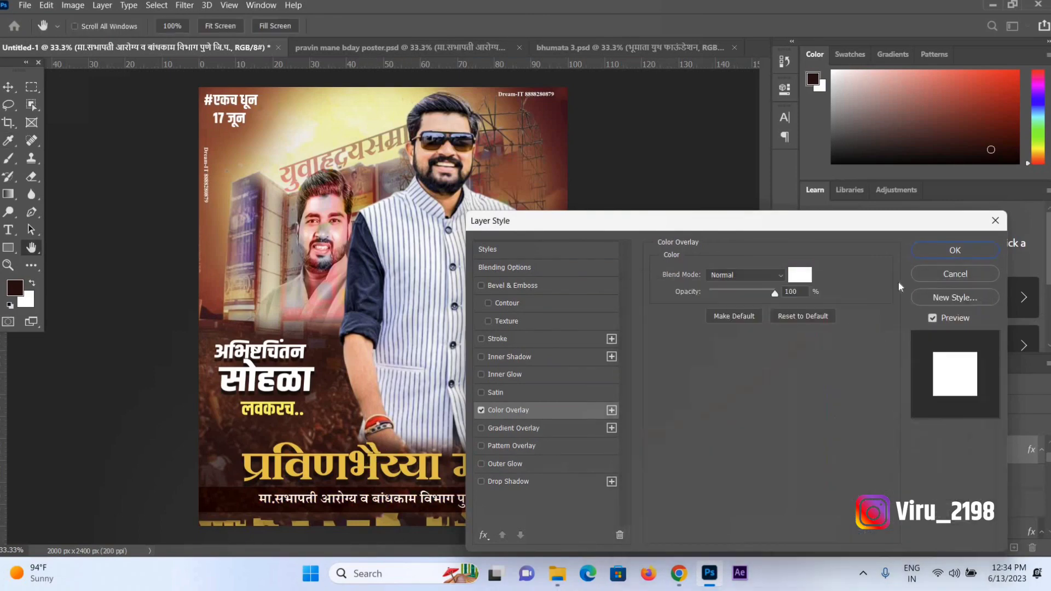
{"action": "key", "text": "Return"}
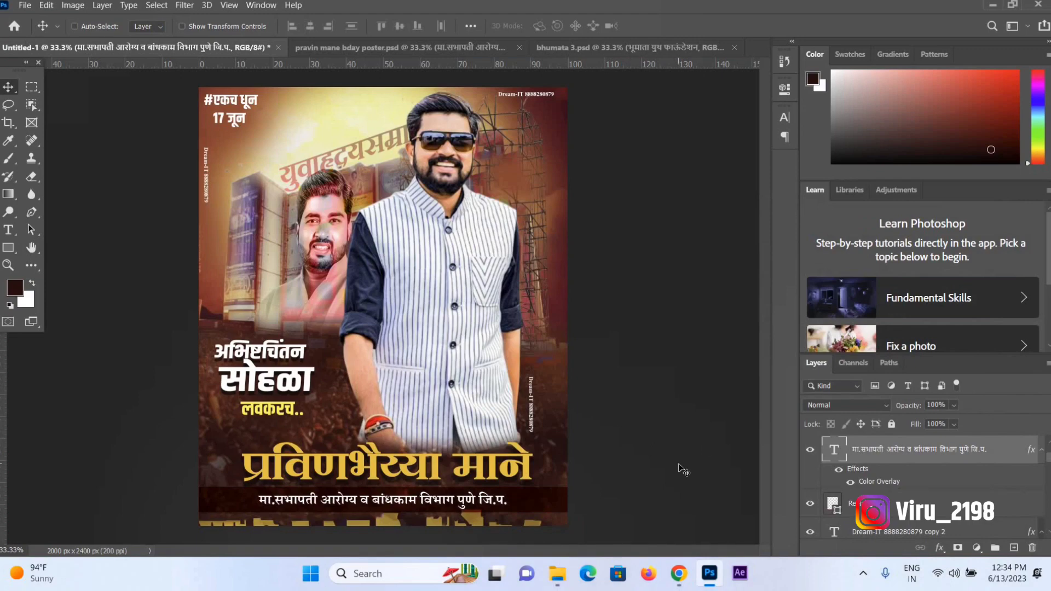
- Save the poster as a layered PSD with a new name ending in 2023
{"action": "key", "text": "ctrl+s"}
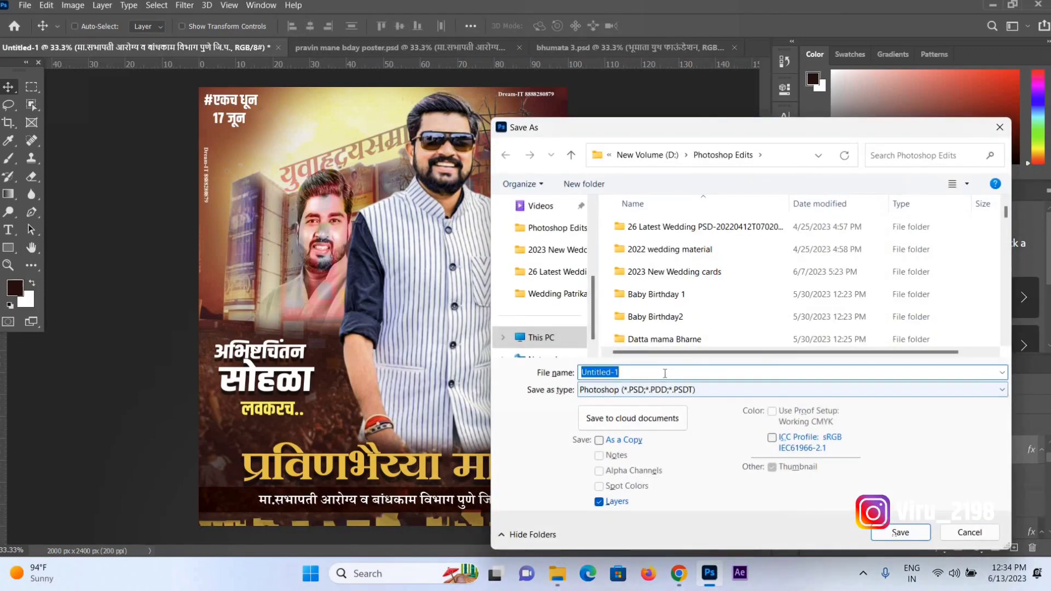
{"action": "type", "text": "m"}
{"action": "key", "text": "BackSpace"}
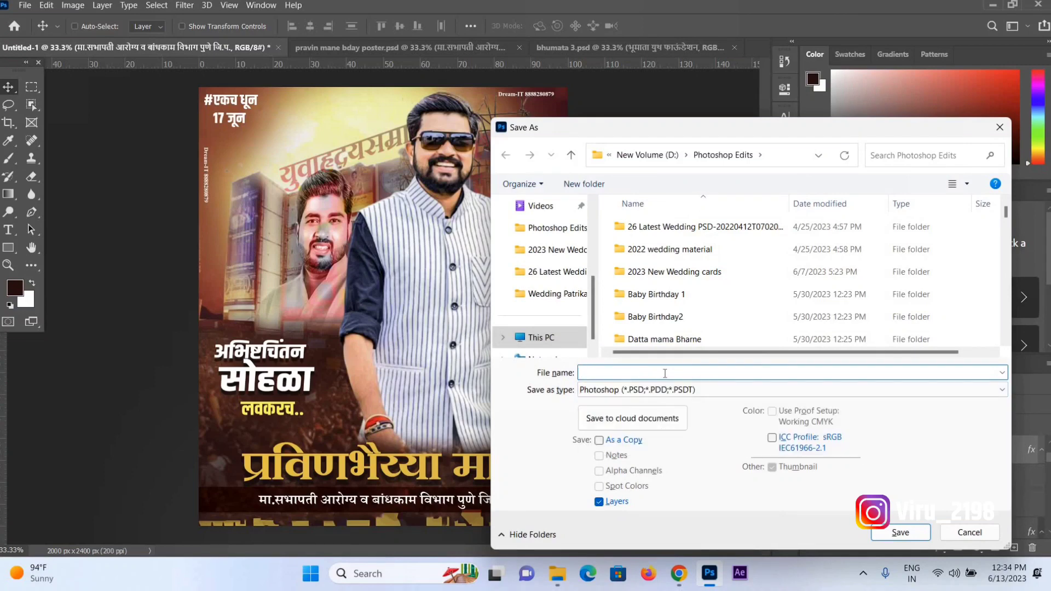
{"action": "type", "text": "poster p"}
{"action": "type", "text": "r pr"}
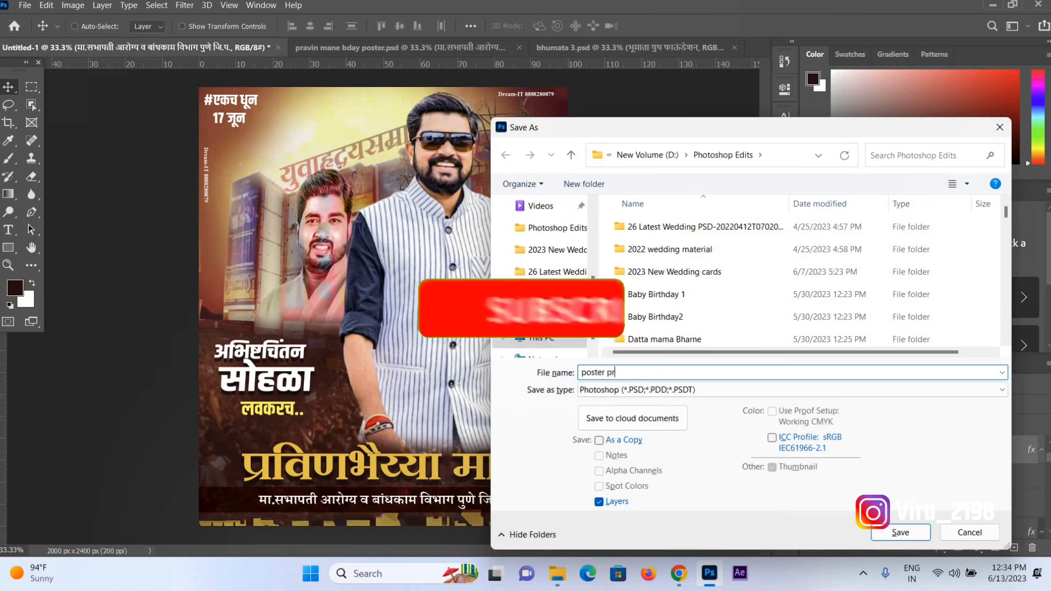
{"action": "type", "text": "avin mane 2023"}
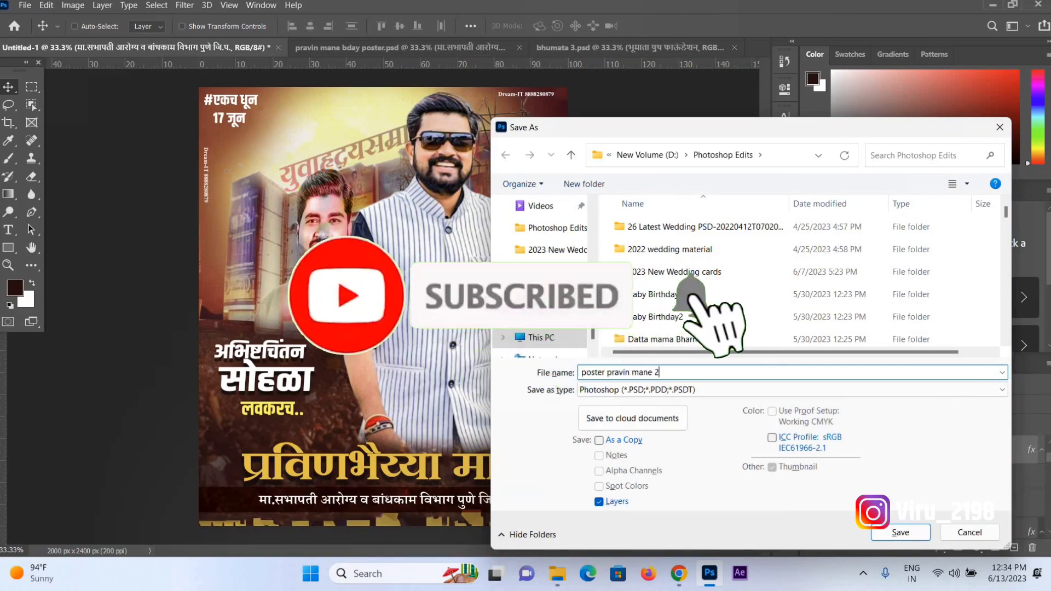
{"action": "key", "text": "Return"}
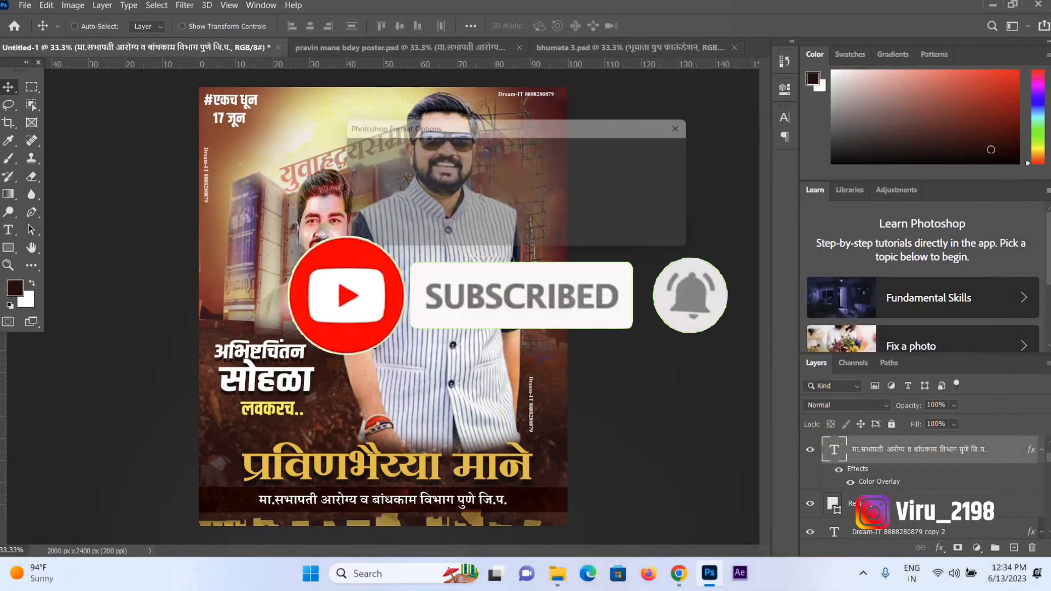